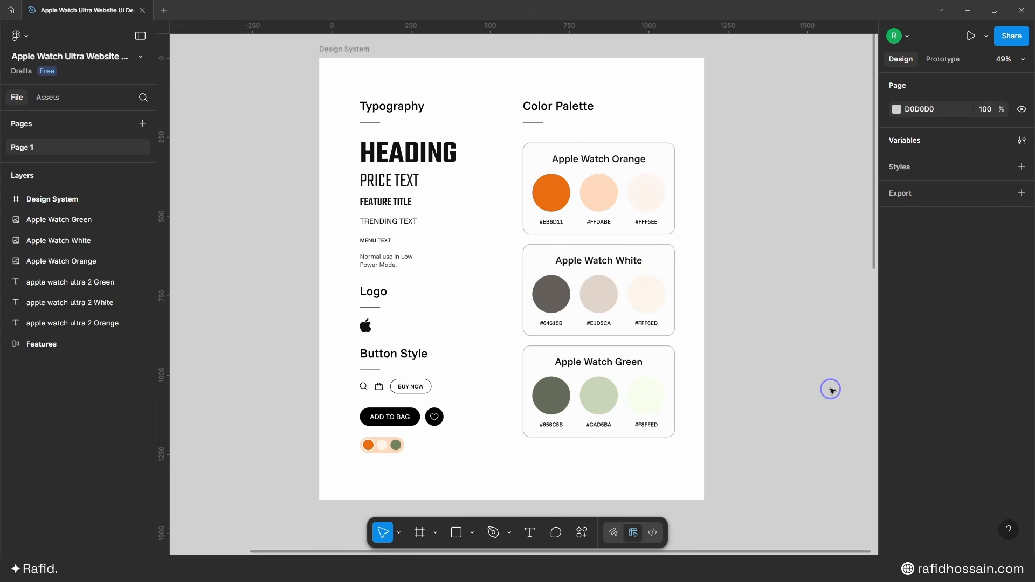
# Step: Add a MacBook Pro 16" frame beside the Design System frame and name it Apple Watch Ultra 1
pyautogui.click(420, 532)
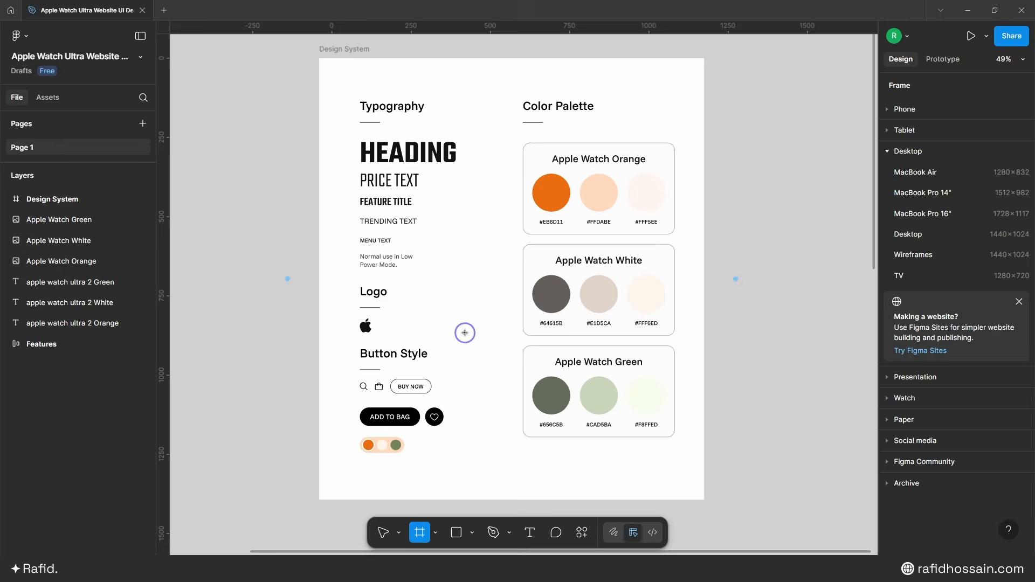
pyautogui.keyDown('ctrl'); pyautogui.scroll(-5, 464, 330); pyautogui.keyUp('ctrl')
pyautogui.keyDown('ctrl'); pyautogui.scroll(5, 681, 222); pyautogui.keyUp('ctrl')
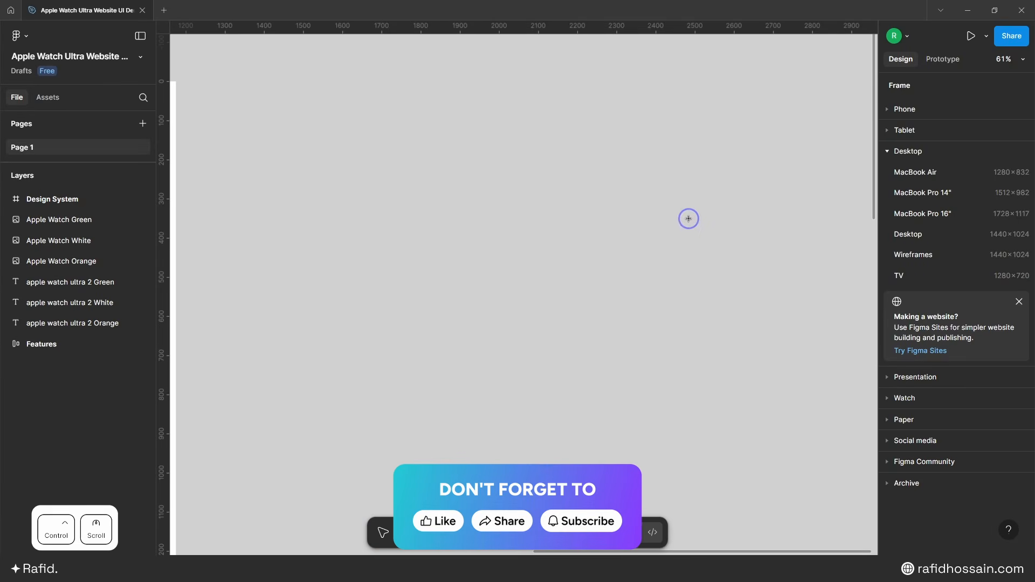
pyautogui.click(938, 214)
pyautogui.keyDown('ctrl'); pyautogui.scroll(-3, 612, 273); pyautogui.keyUp('ctrl')
pyautogui.moveTo(376, 135); pyautogui.dragTo(457, 144)
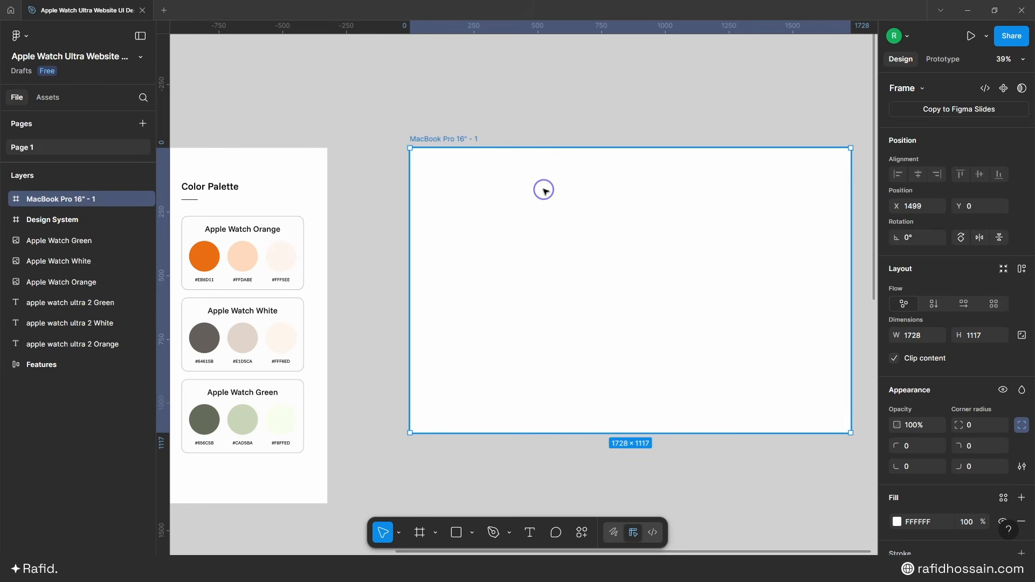
pyautogui.doubleClick(450, 139)
pyautogui.write('Apple Watch Ultra 2')
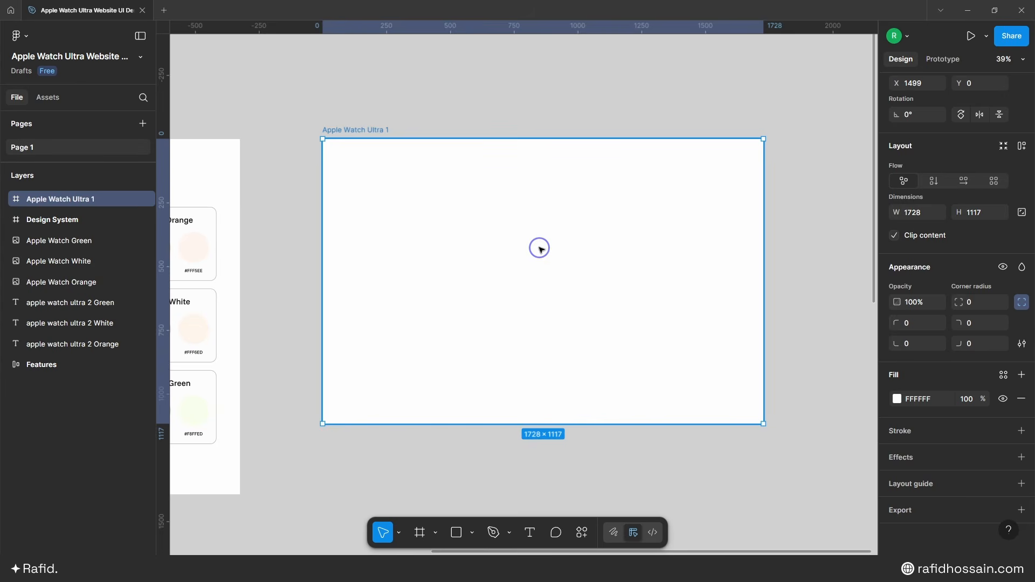
# Step: Add a column layout guide to the frame with 12 columns, a margin of 164 and a gutter of 30
pyautogui.click(918, 486)
pyautogui.click(765, 492)
pyautogui.click(755, 495)
pyautogui.click(791, 424)
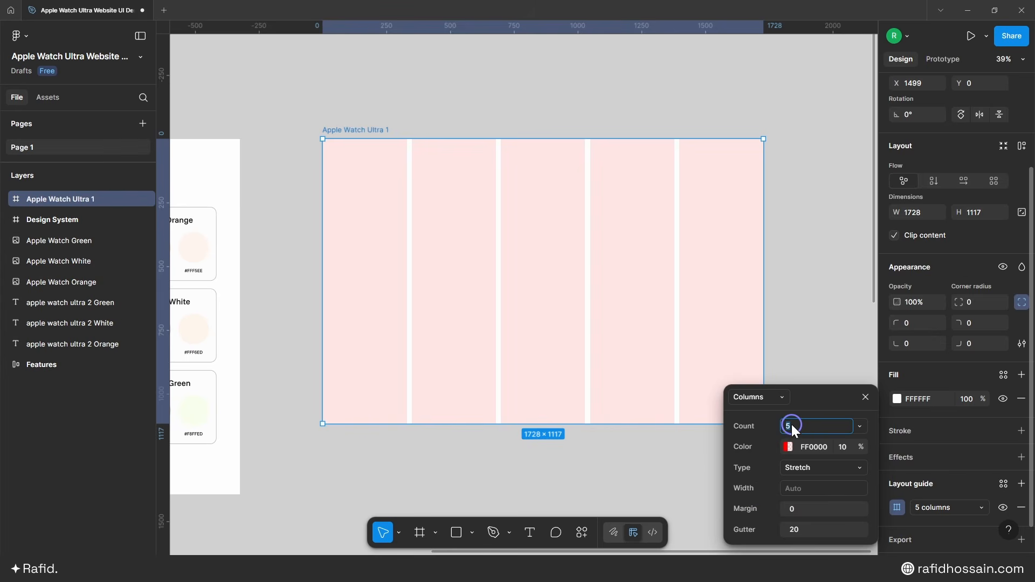
pyautogui.write('12')
pyautogui.click(797, 508)
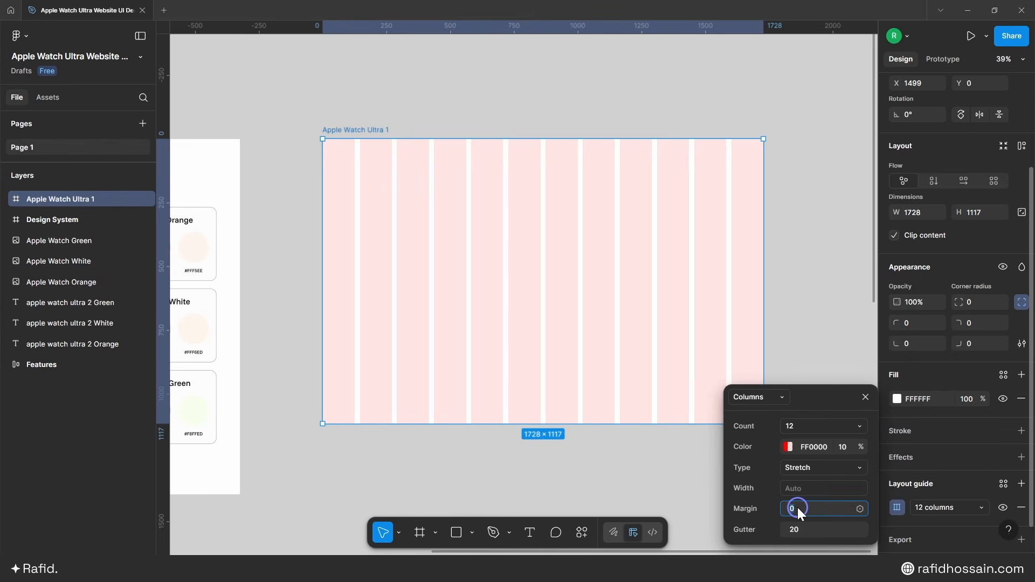
pyautogui.press('Return')
pyautogui.click(800, 534)
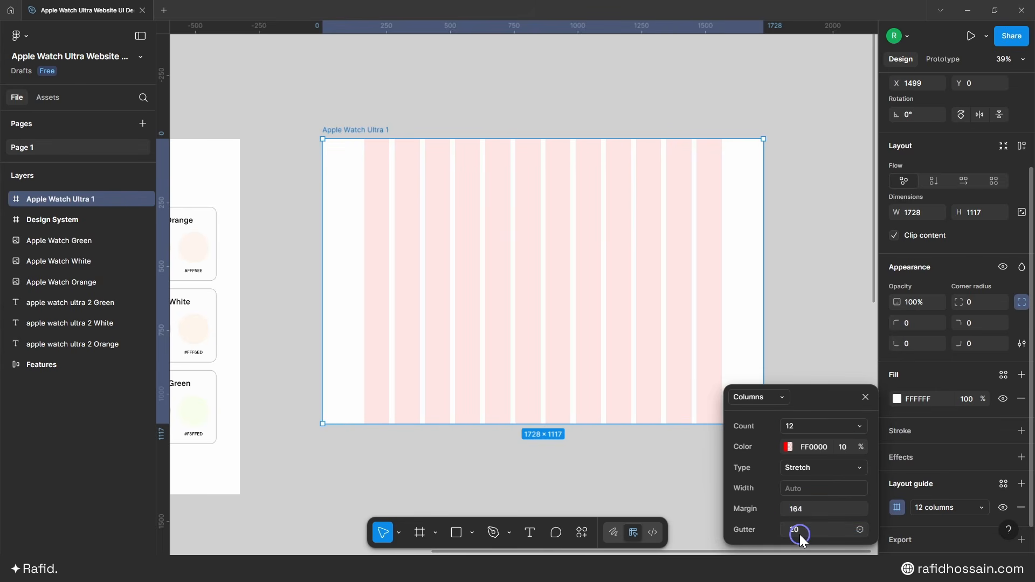
pyautogui.write('30')
pyautogui.press('Return')
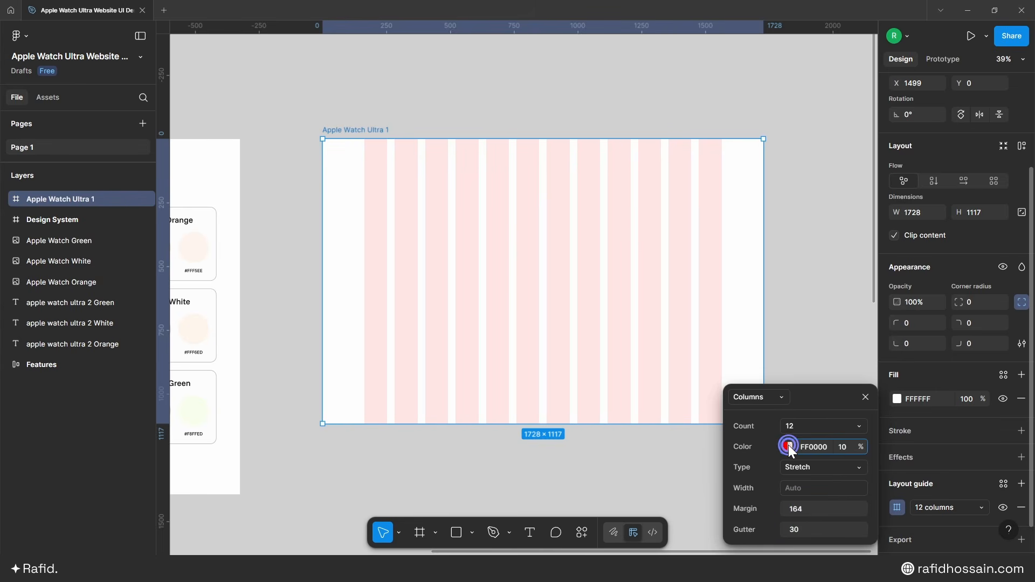
# Step: Change the column guide colour to grey 595959 at 10% opacity
pyautogui.click(788, 446)
pyautogui.moveTo(646, 356); pyautogui.dragTo(564, 363)
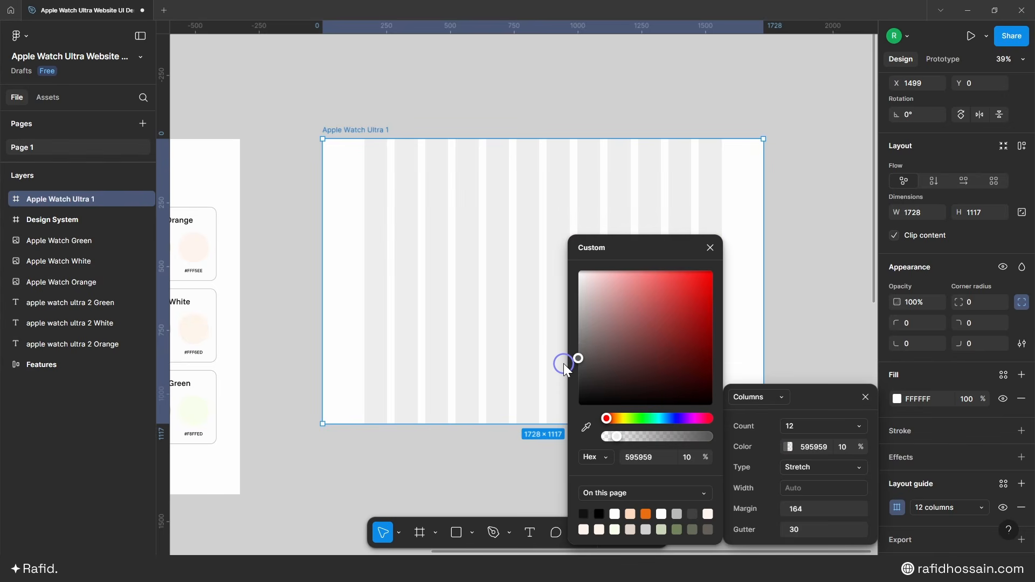
pyautogui.click(710, 248)
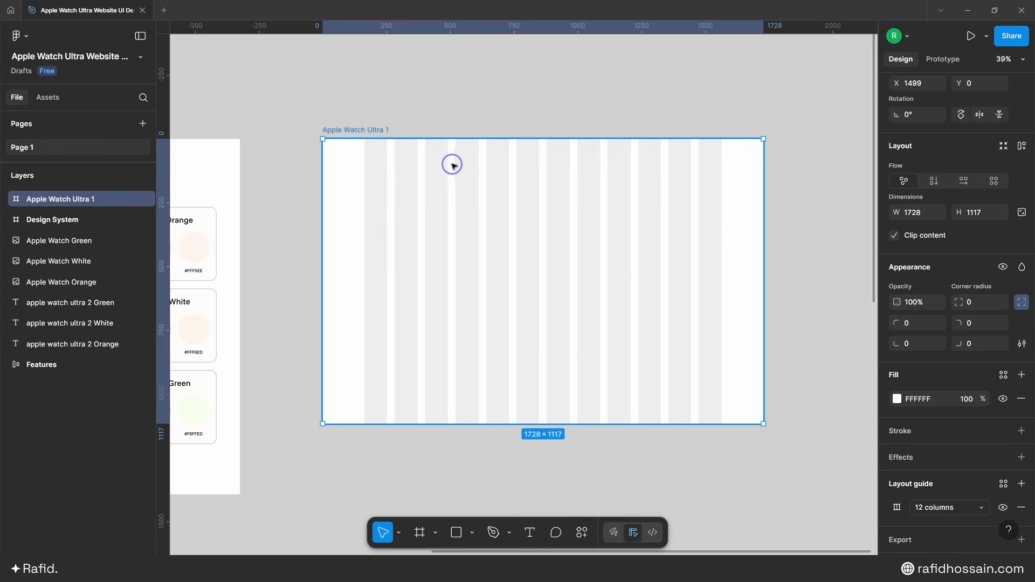
# Step: Fill the Apple Watch Ultra 1 frame with the Apple Watch Orange Color BG library colour
pyautogui.click(896, 399)
pyautogui.click(788, 220)
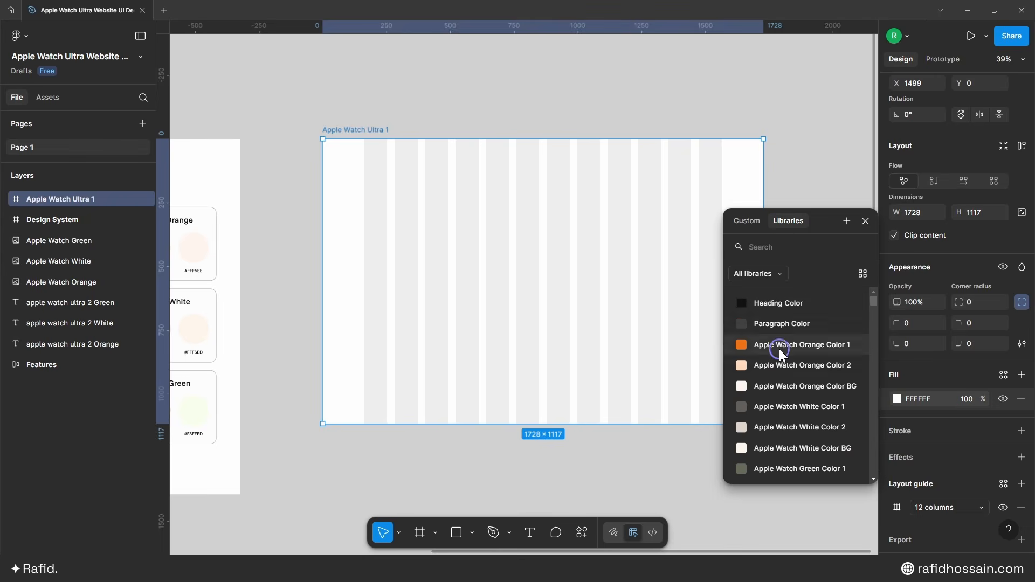
pyautogui.click(805, 386)
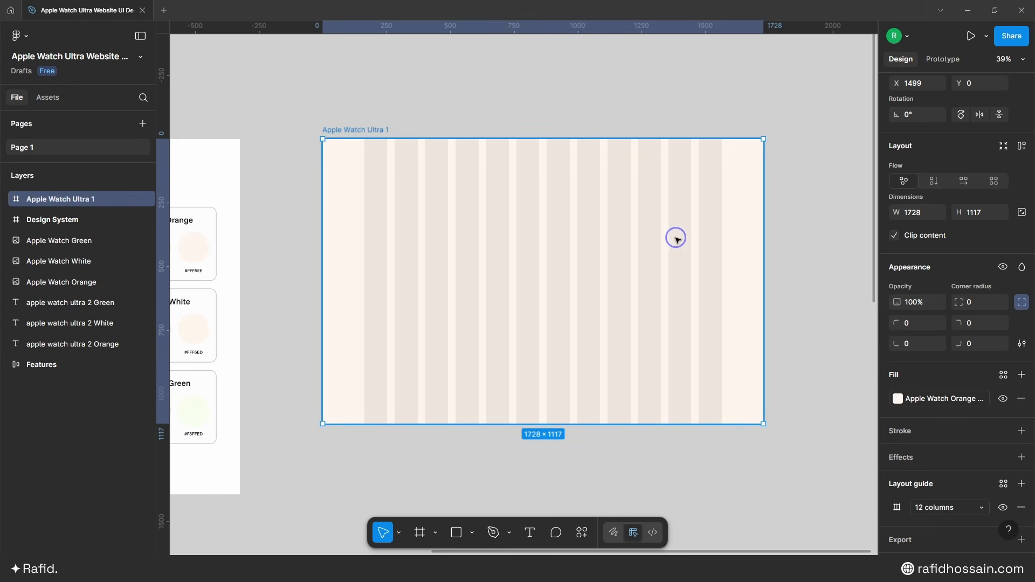
# Step: Copy the Apple logo from the design system into the new frame, aligned to the first column's outer edge at X 164
pyautogui.scroll(-3, 675, 237)
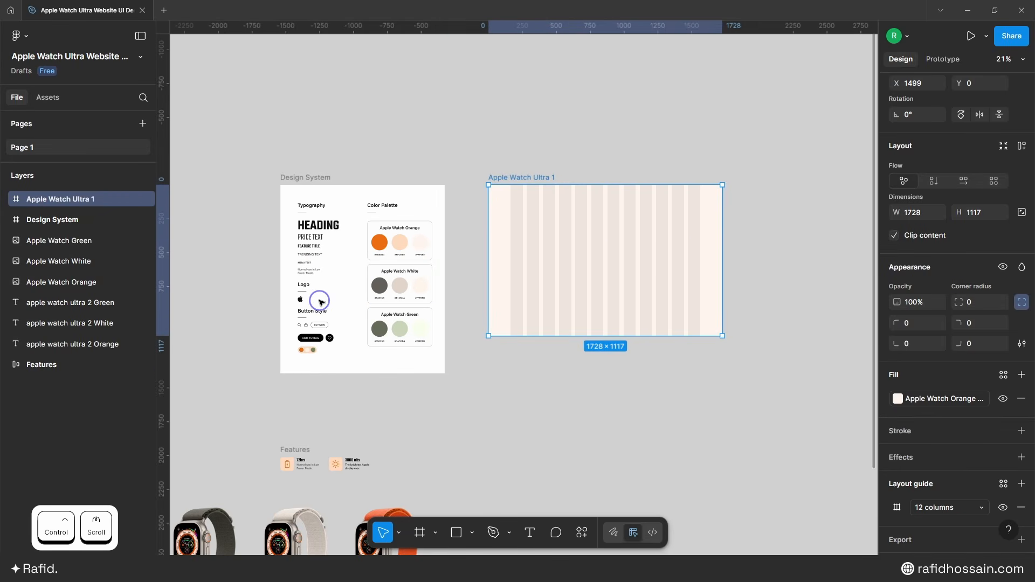
pyautogui.click(299, 300)
pyautogui.moveTo(298, 295); pyautogui.dragTo(354, 197)
pyautogui.scroll(5, 535, 247)
pyautogui.scroll(4, 354, 137)
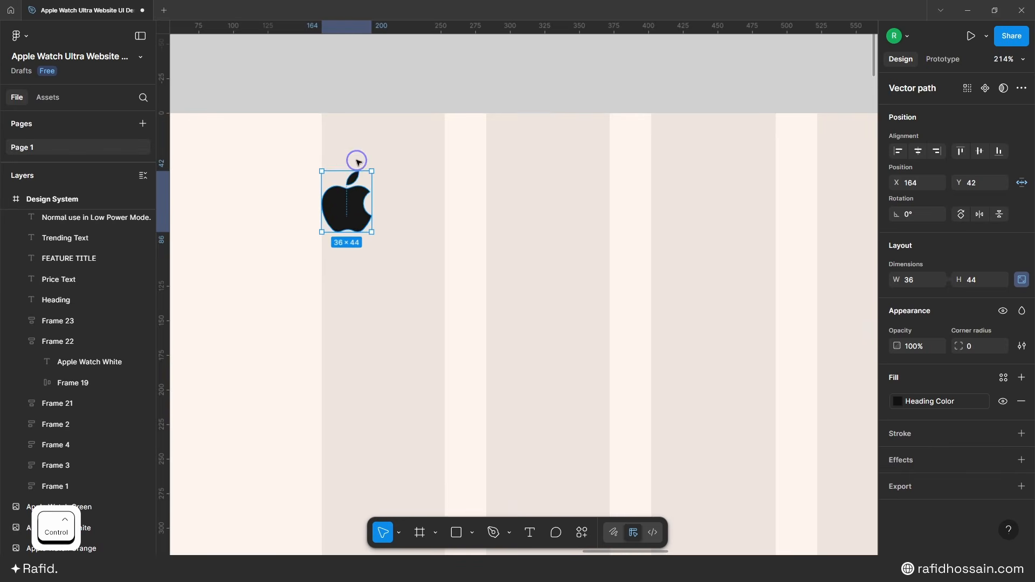
# Step: Nudge the Apple logo down to about 50 px below the frame's upper edge
pyautogui.press('alt')
pyautogui.press('Down')
pyautogui.press('Down')
pyautogui.press('Down')
pyautogui.press('Down')
pyautogui.press('Down')
pyautogui.press('Down')
pyautogui.press('Down')
pyautogui.press('Down')
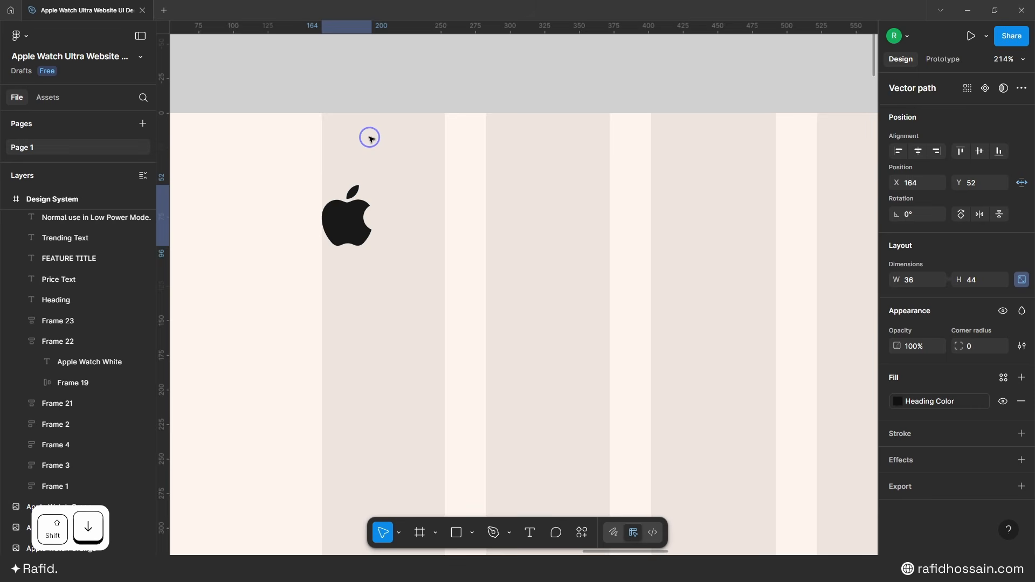
pyautogui.click(371, 139)
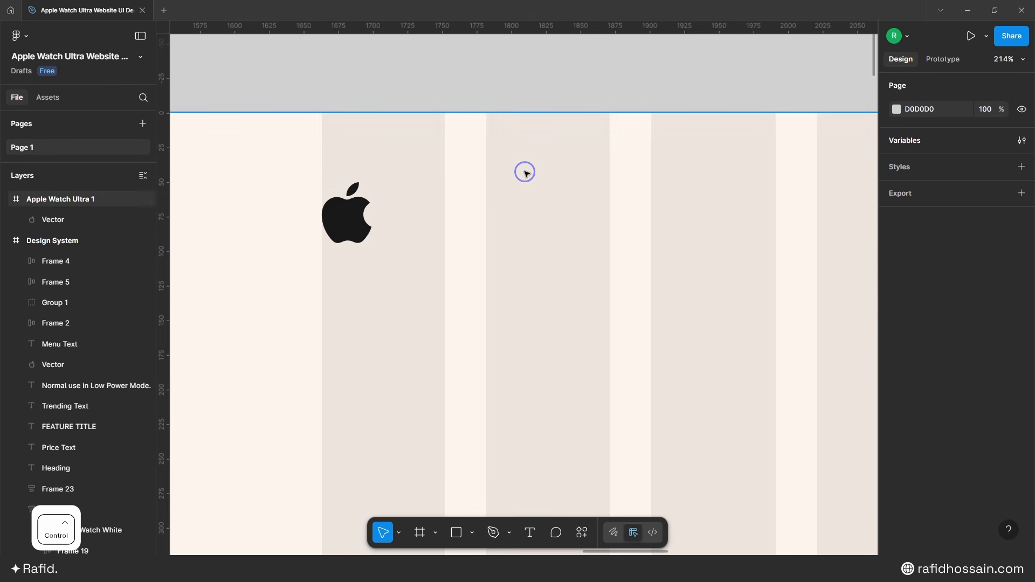
# Step: Place four copies of the design system's menu text in the Apple Watch Ultra 1 frame
pyautogui.scroll(-9, 524, 171)
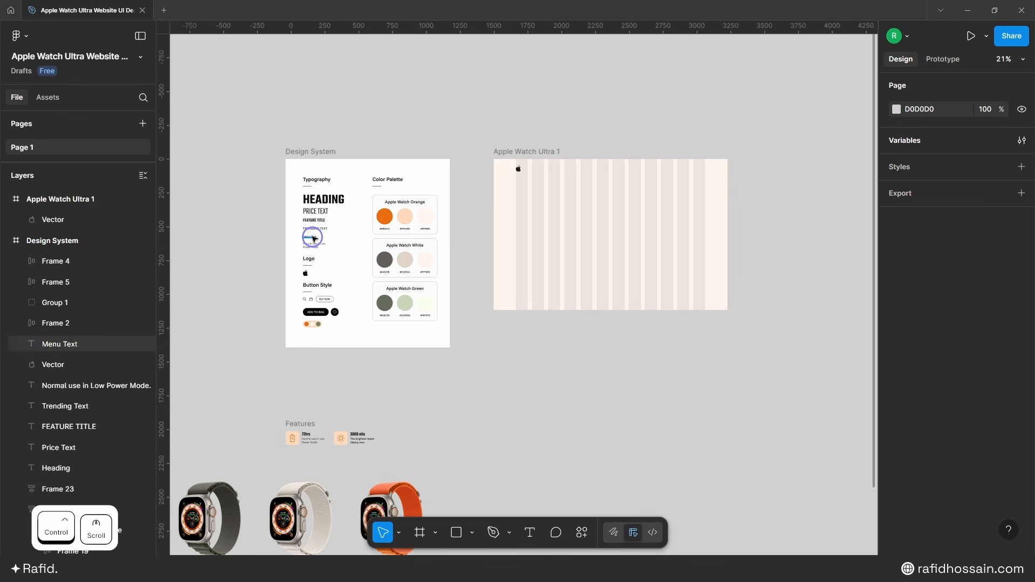
pyautogui.moveTo(309, 237); pyautogui.dragTo(580, 230)
pyautogui.scroll(8, 619, 230)
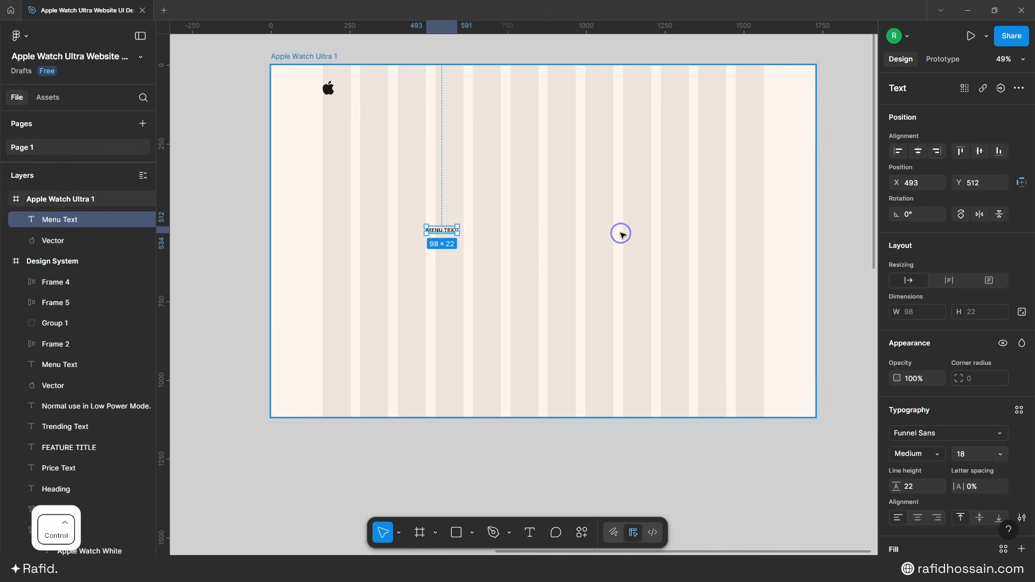
pyautogui.moveTo(397, 231); pyautogui.dragTo(562, 341)
# Step: Change the four menu text copies to About, Feature, Collection and Support
pyautogui.doubleClick(441, 241)
pyautogui.write('About')
pyautogui.doubleClick(512, 246)
pyautogui.write('Feature')
pyautogui.doubleClick(530, 288)
pyautogui.write('Collection')
pyautogui.doubleClick(561, 340)
pyautogui.write('Support')
# Step: Arrange the Collection and Support labels in a rough horizontal row after About and Feature
pyautogui.scroll(-2, 385, 306)
pyautogui.moveTo(513, 294); pyautogui.dragTo(569, 270)
pyautogui.moveTo(529, 333); pyautogui.dragTo(692, 253)
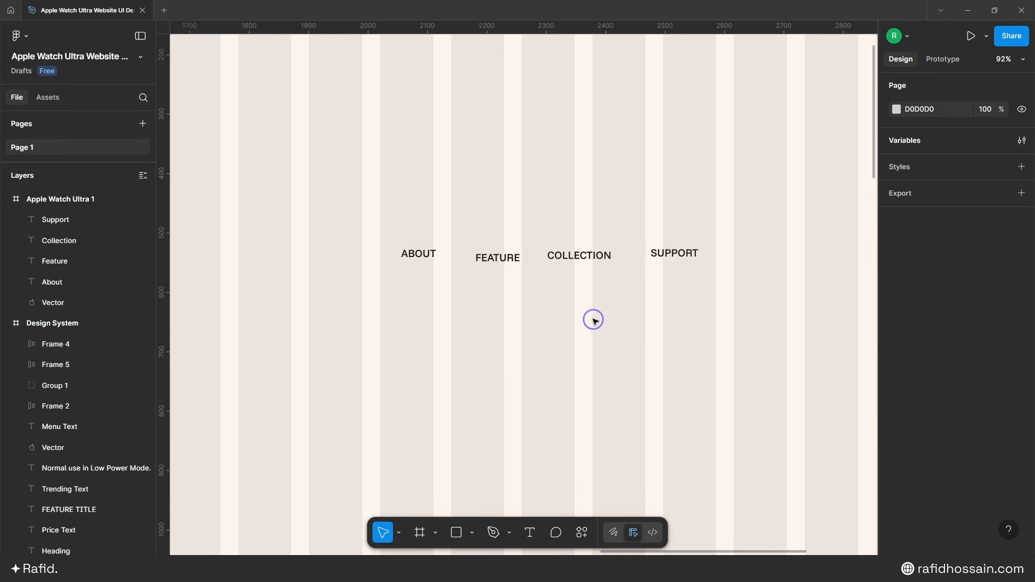
# Step: Wrap the four menu labels in a horizontal auto layout with a gap of 50 and centred alignment
pyautogui.moveTo(349, 214); pyautogui.dragTo(717, 307)
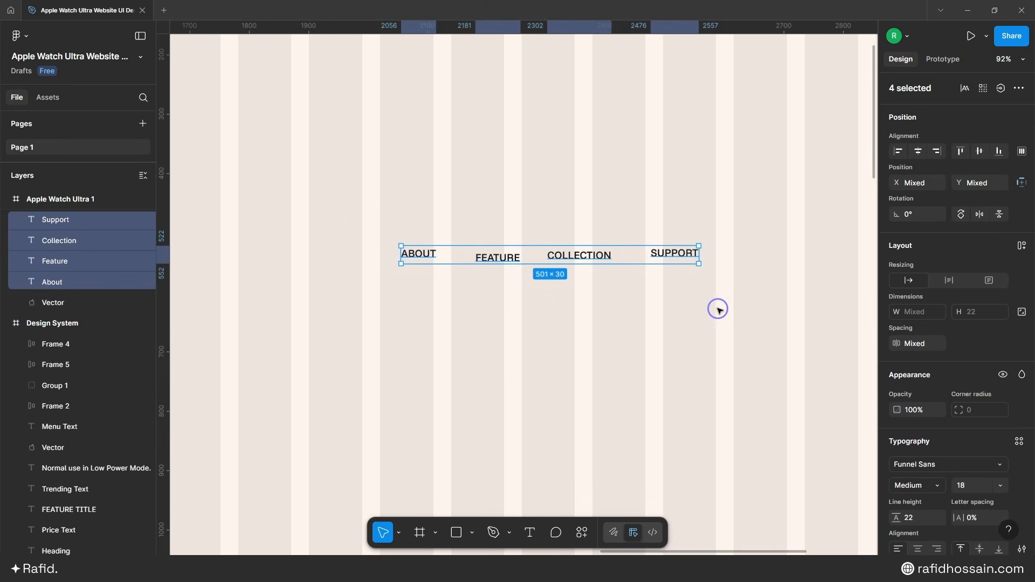
pyautogui.hotkey('shift', 'a')
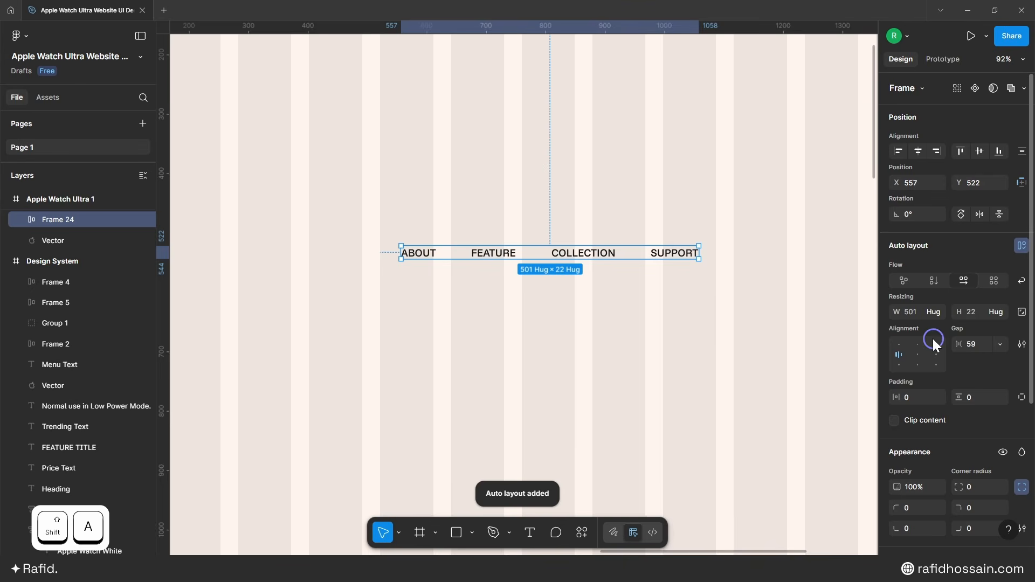
pyautogui.click(979, 345)
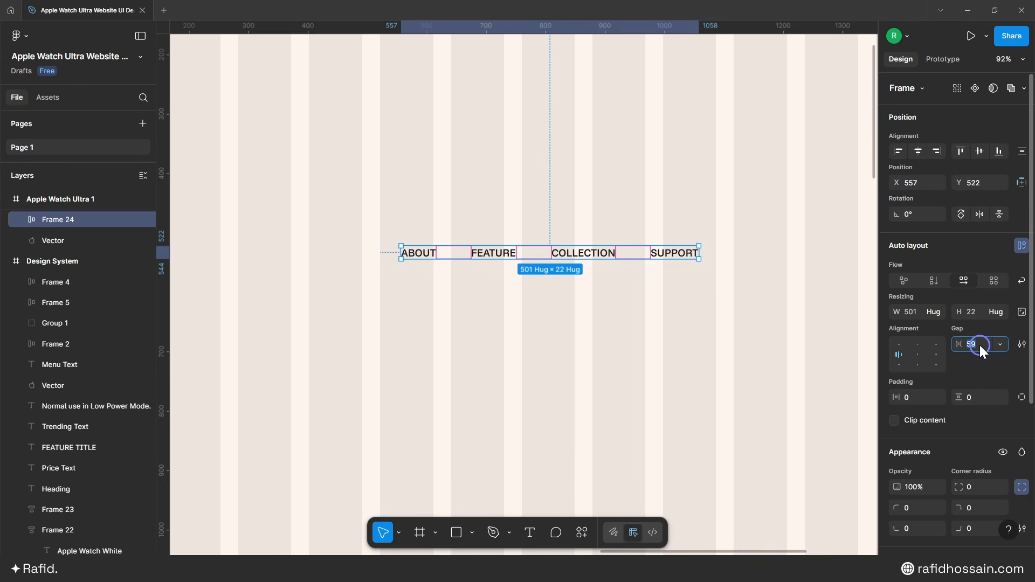
pyautogui.write('50')
pyautogui.press('Return')
pyautogui.click(916, 354)
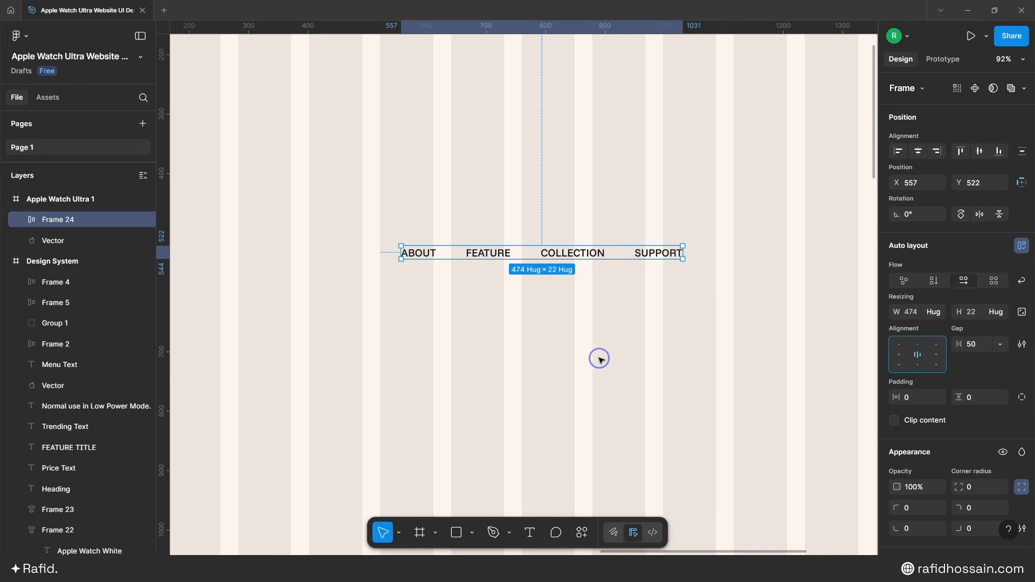
# Step: Move the menu row up level with the Apple logo and centre it horizontally in the frame
pyautogui.scroll(-5, 422, 354)
pyautogui.moveTo(496, 296); pyautogui.dragTo(519, 155)
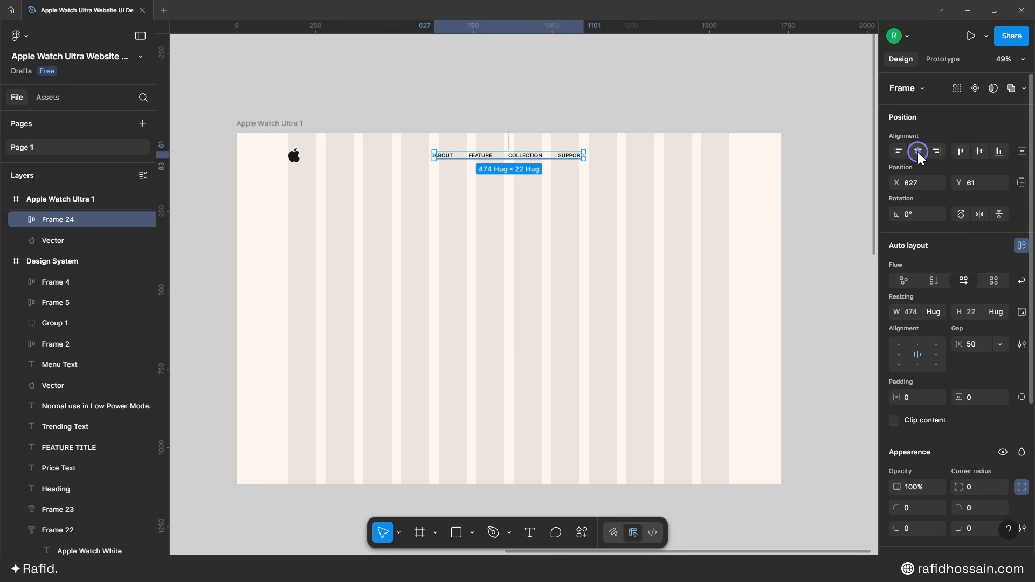
pyautogui.click(642, 195)
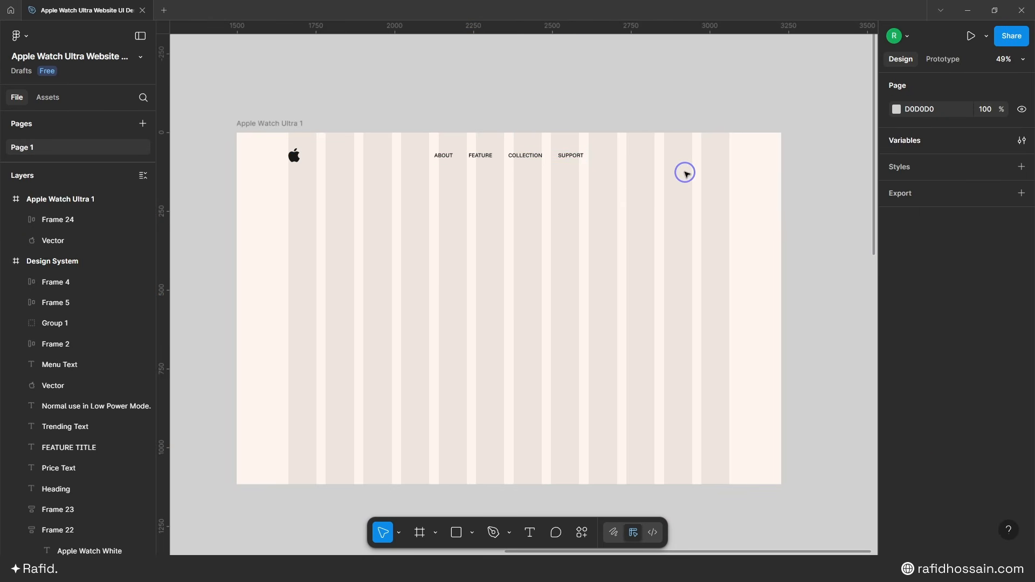
# Step: Copy the search, bag and Buy Now set from the design system into the header, ending at the last column's outer edge
pyautogui.scroll(-5, 679, 175)
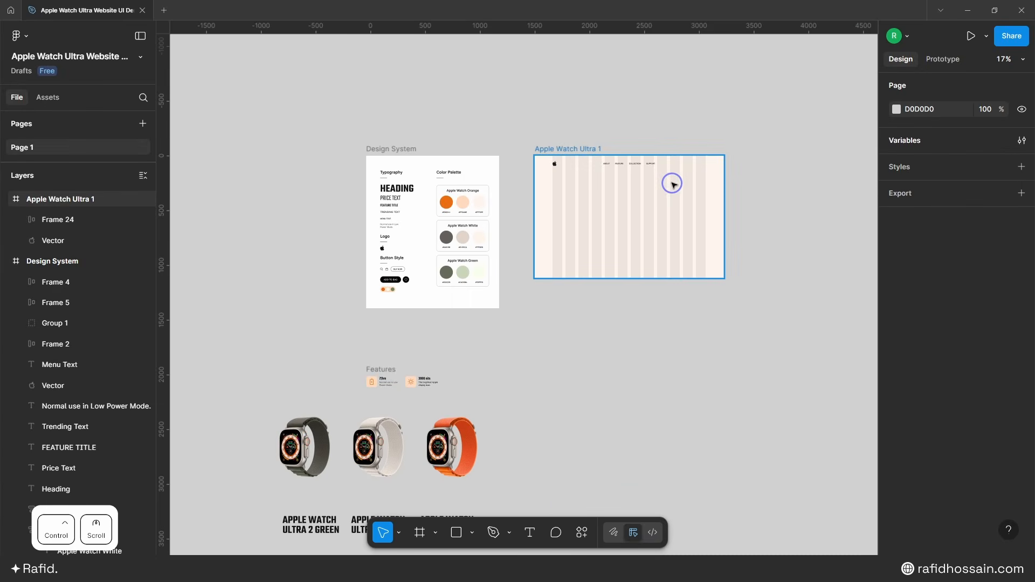
pyautogui.click(333, 288)
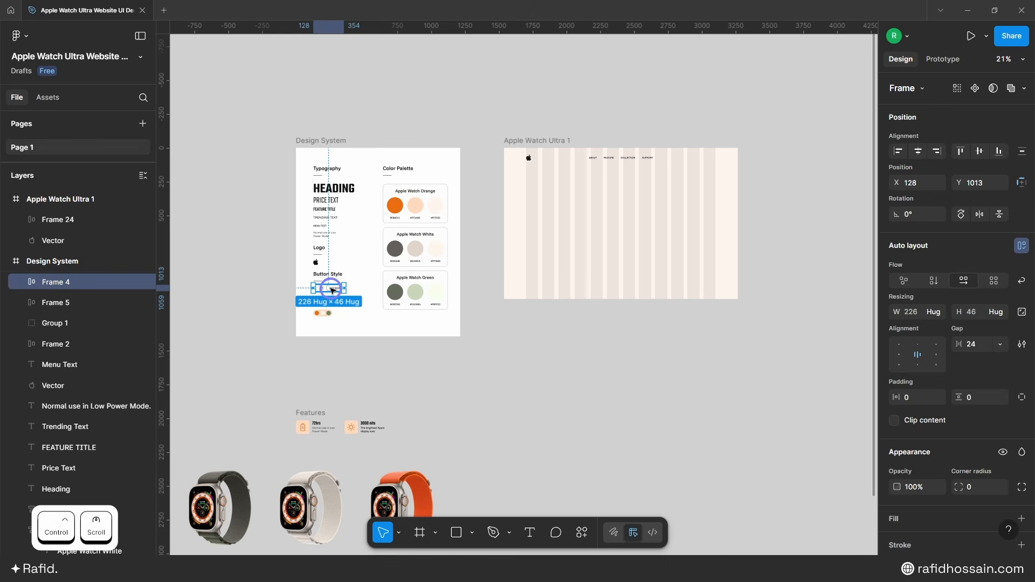
pyautogui.keyDown('alt'); pyautogui.moveTo(332, 289); pyautogui.dragTo(688, 198); pyautogui.keyUp('alt')
pyautogui.scroll(5, 698, 162)
pyautogui.scroll(4, 692, 167)
pyautogui.moveTo(659, 313); pyautogui.dragTo(730, 140)
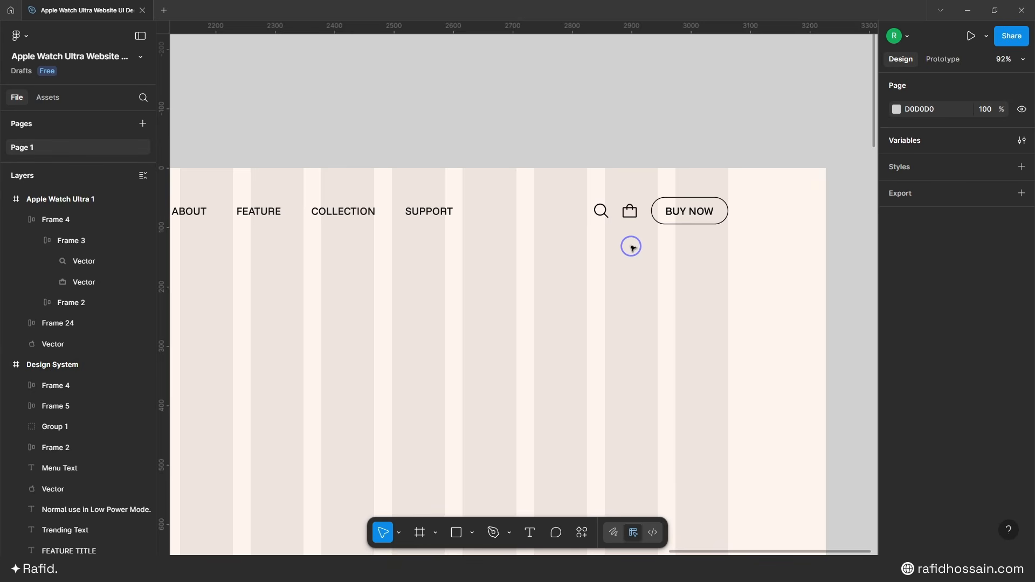
# Step: Examine the dimensions and text settings of the header's search icon, bag icon and Buy Now button
pyautogui.scroll(8, 616, 223)
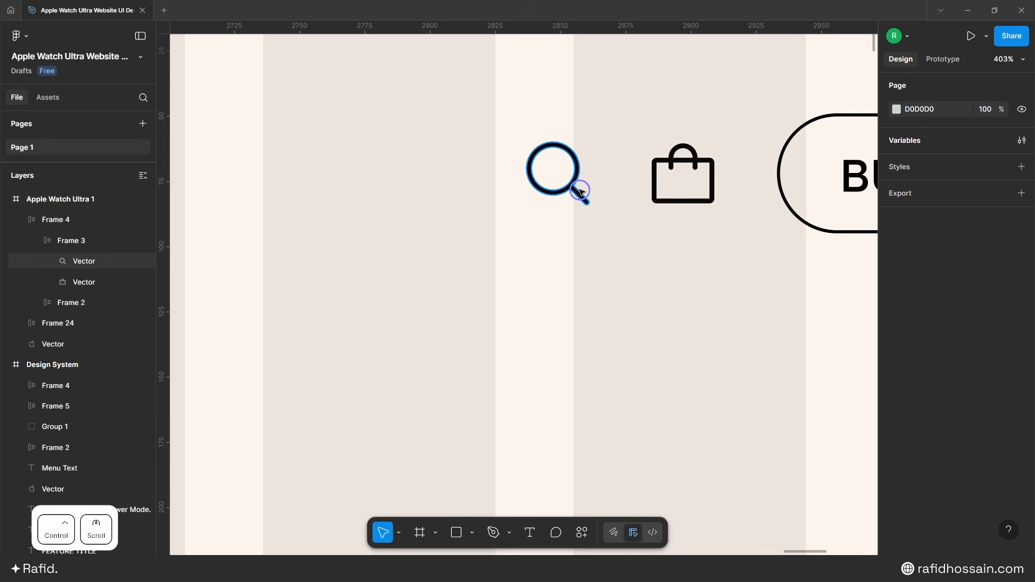
pyautogui.keyDown('ctrl'); pyautogui.click(576, 193); pyautogui.keyUp('ctrl')
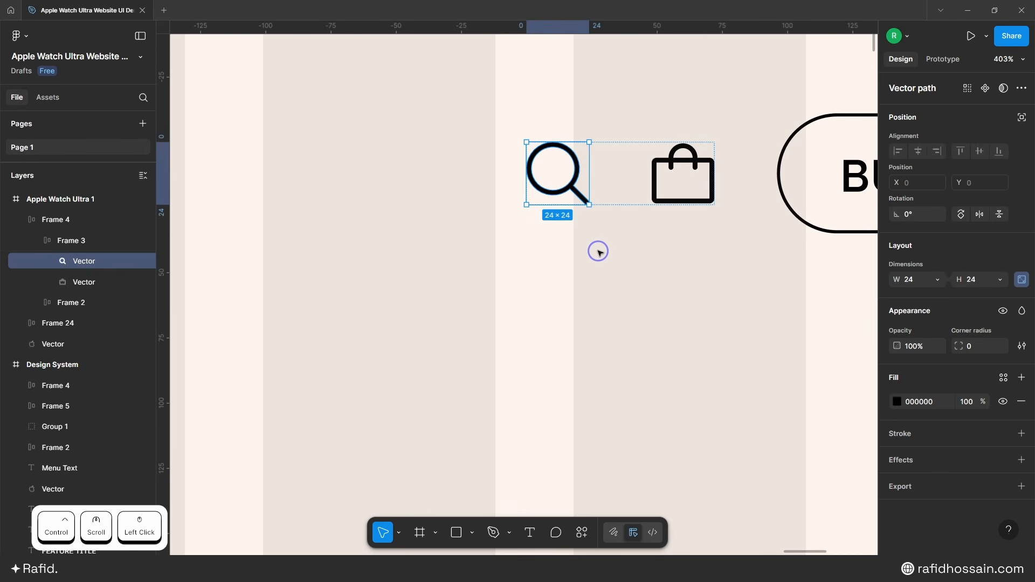
pyautogui.click(660, 193)
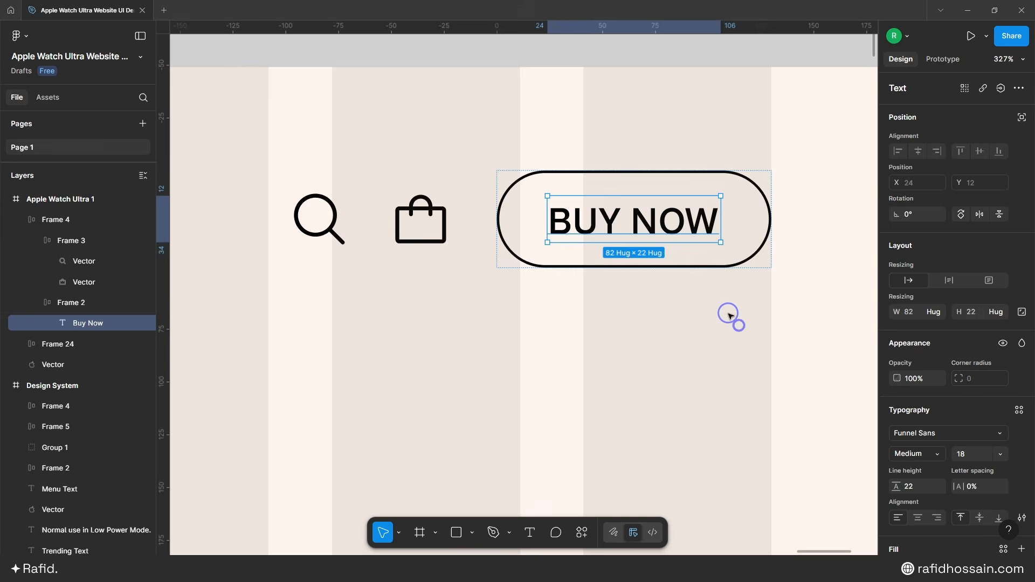
pyautogui.click(728, 314)
pyautogui.doubleClick(648, 241)
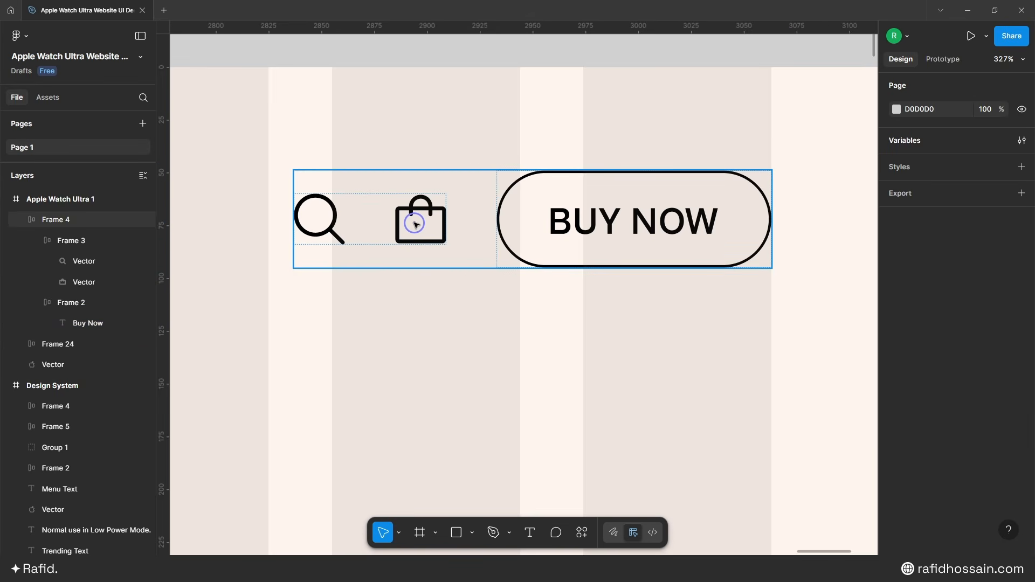
pyautogui.click(477, 230)
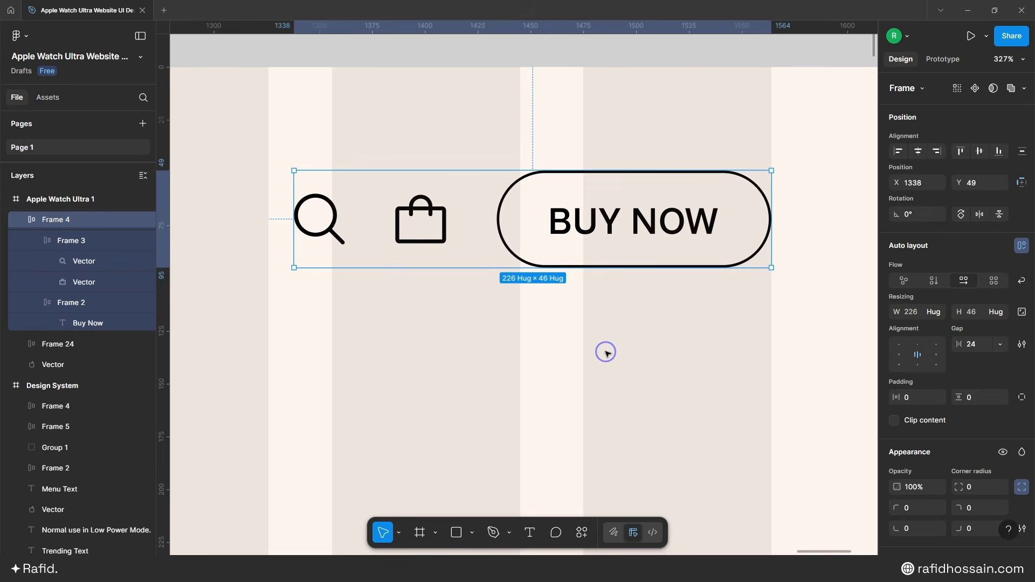
# Step: Group the logo, menu row and Buy Now set into one header group and measure its distances to the frame edges
pyautogui.keyDown('ctrl'); pyautogui.scroll(-10, 698, 336); pyautogui.keyUp('ctrl')
pyautogui.keyDown('ctrl'); pyautogui.scroll(-2, 698, 335); pyautogui.keyUp('ctrl')
pyautogui.moveTo(670, 365); pyautogui.dragTo(268, 295)
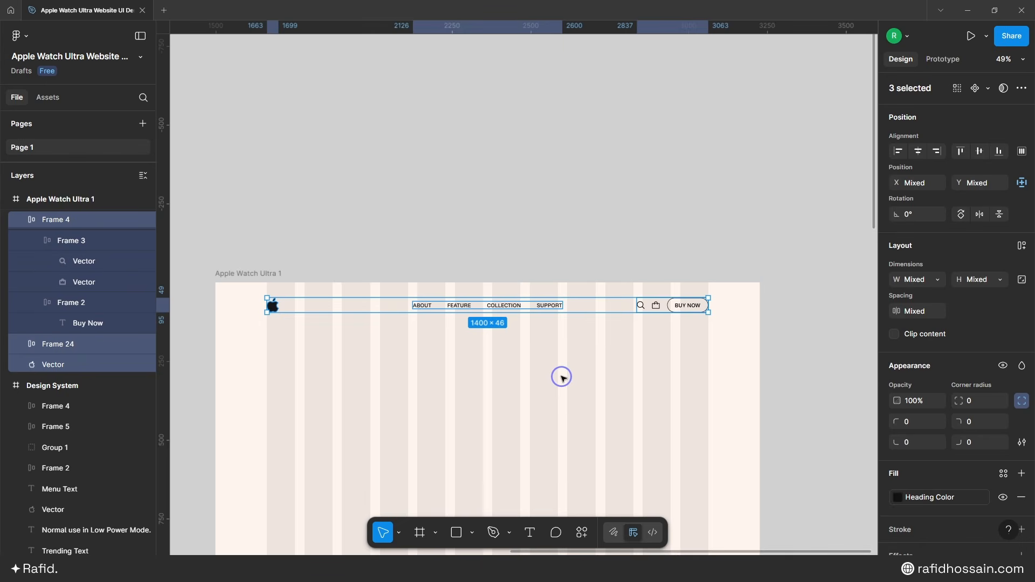
pyautogui.hotkey('ctrl', 'g')
pyautogui.press('alt')
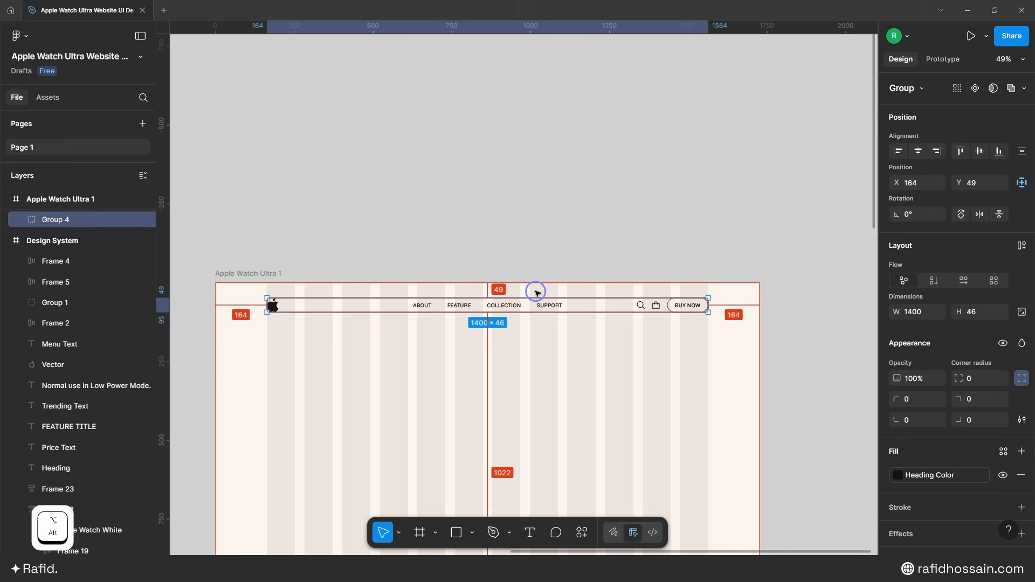
# Step: Move the header group down to Y 50, rename it Header and lock it
pyautogui.press('Down')
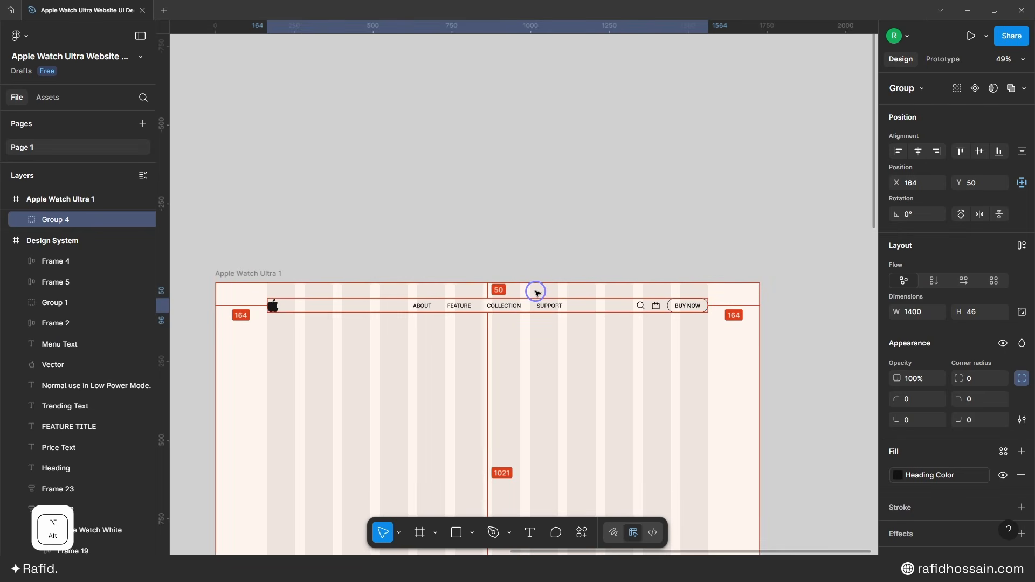
pyautogui.hotkey('alt', 'l')
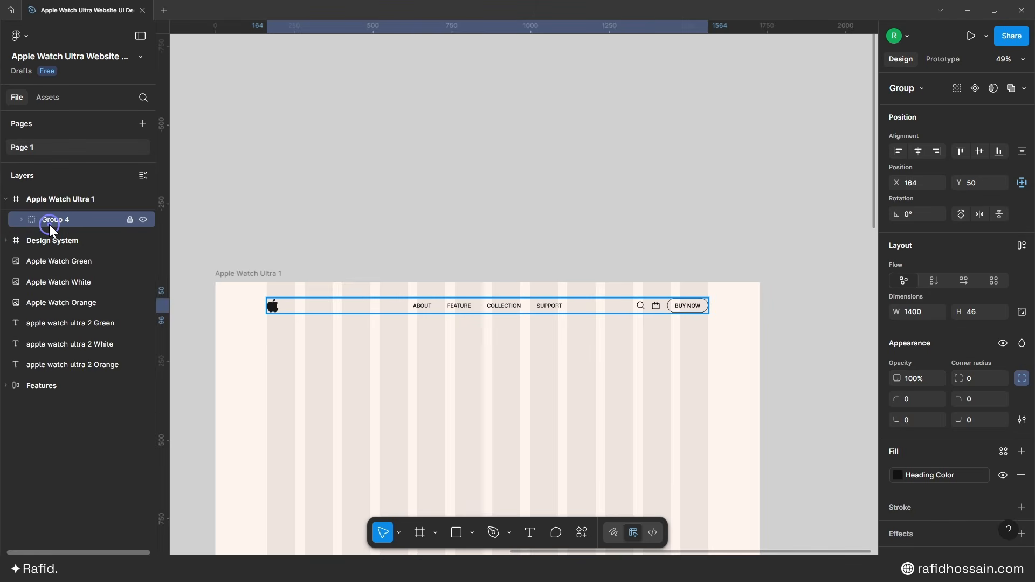
pyautogui.doubleClick(50, 226)
pyautogui.write('Header')
pyautogui.press('Return')
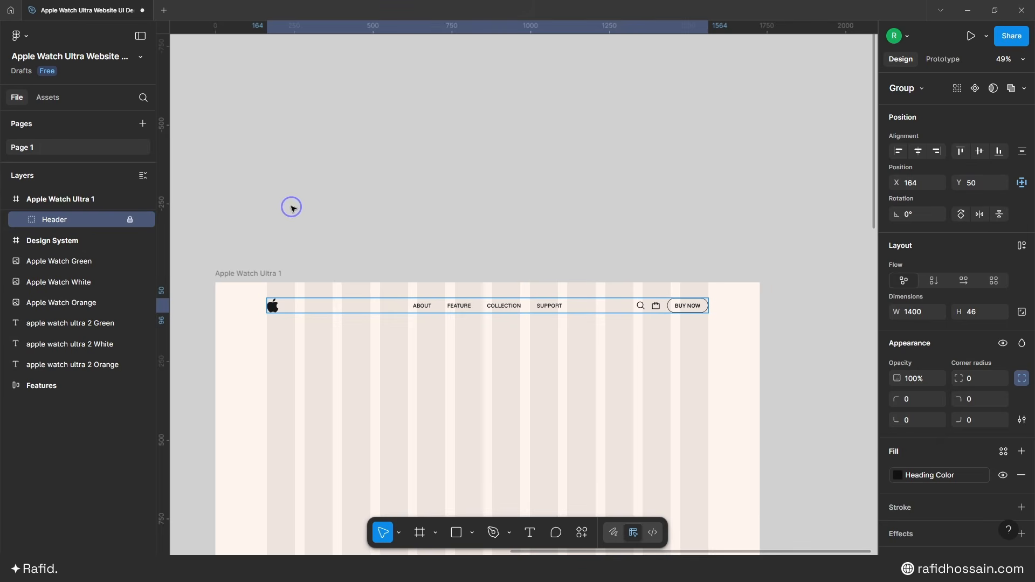
# Step: Copy the trending text sample from the design system to the first column at Y 324, reading "Trending Collections"
pyautogui.keyDown('ctrl'); pyautogui.scroll(-5, 564, 208); pyautogui.keyUp('ctrl')
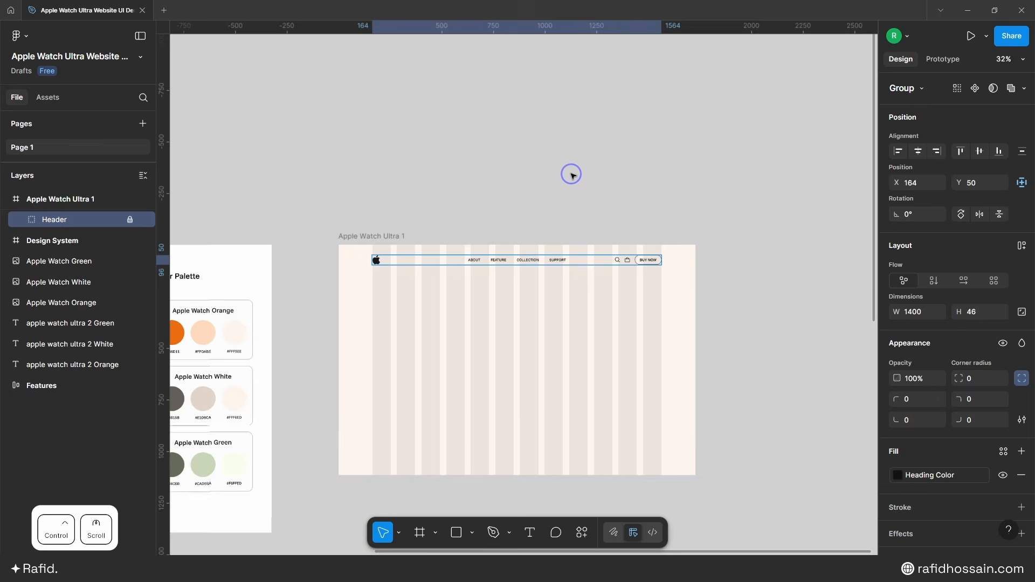
pyautogui.click(545, 275)
pyautogui.keyDown('ctrl'); pyautogui.scroll(-2, 274, 295); pyautogui.keyUp('ctrl')
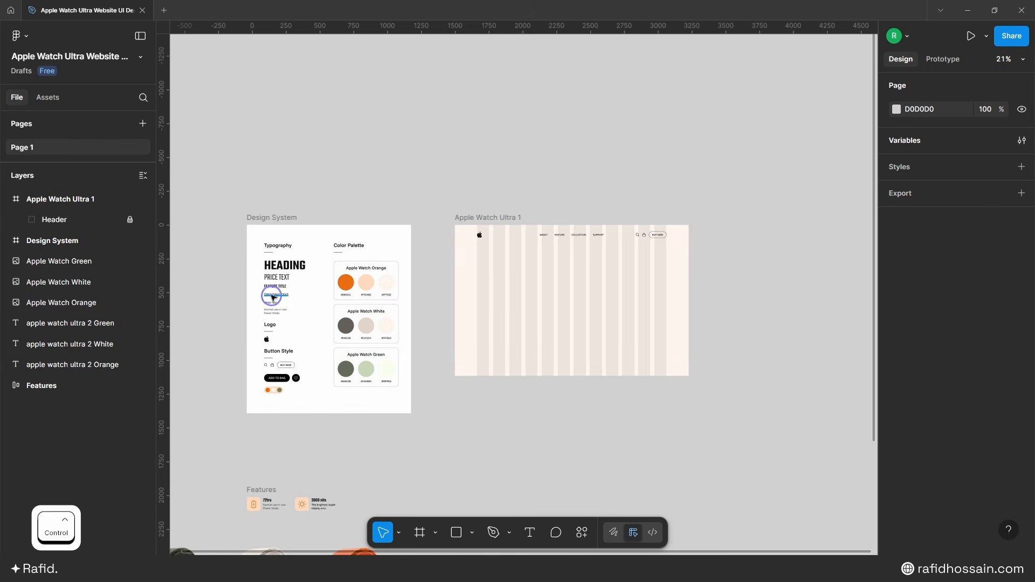
pyautogui.moveTo(274, 295); pyautogui.dragTo(432, 243)
pyautogui.keyDown('ctrl'); pyautogui.scroll(8, 519, 282); pyautogui.keyUp('ctrl')
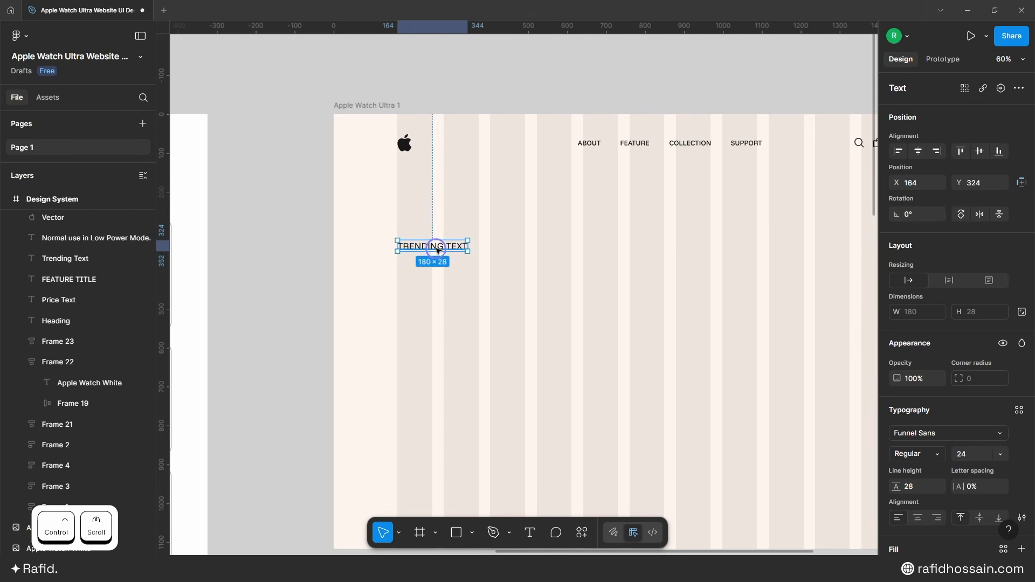
pyautogui.doubleClick(460, 245)
pyautogui.write('Collections')
pyautogui.click(513, 235)
# Step: Examine the dimensions and typography settings of the watch title texts below the three watch images
pyautogui.keyDown('ctrl'); pyautogui.scroll(-10, 514, 235); pyautogui.keyUp('ctrl')
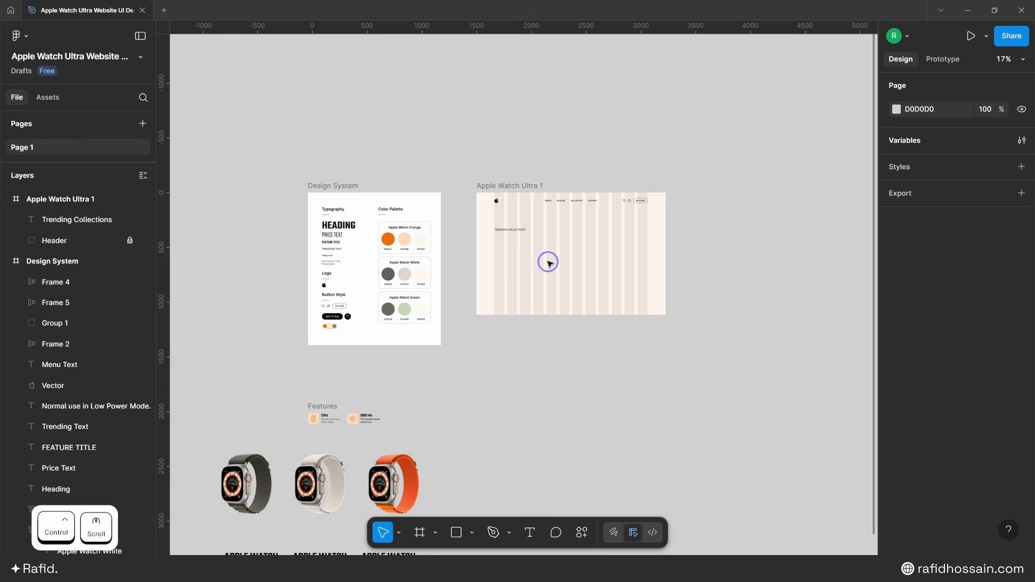
pyautogui.keyDown('ctrl'); pyautogui.scroll(3, 549, 264); pyautogui.keyUp('ctrl')
pyautogui.keyDown('ctrl'); pyautogui.scroll(-10, 522, 337); pyautogui.keyUp('ctrl')
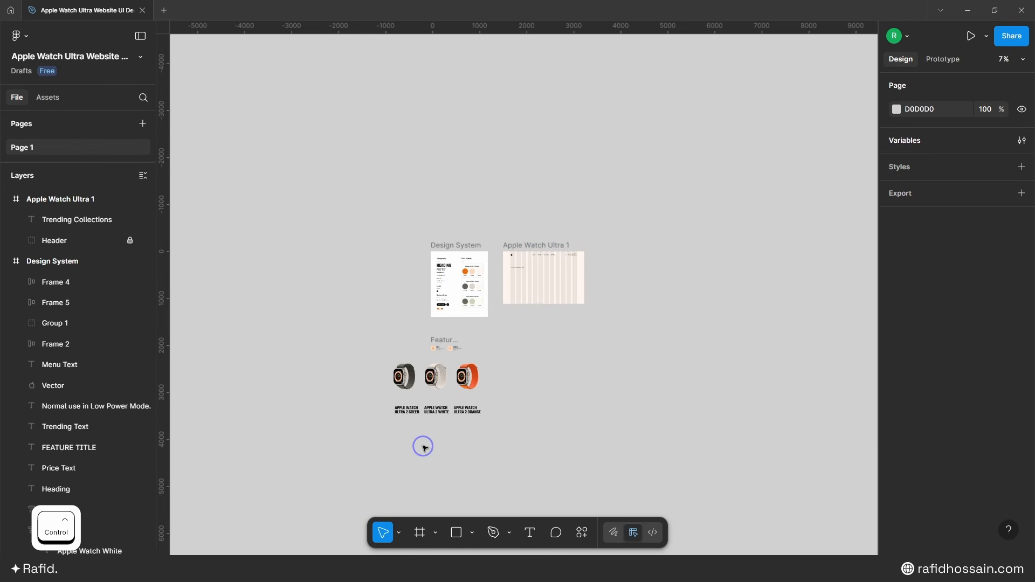
pyautogui.keyDown('ctrl'); pyautogui.scroll(10, 438, 433); pyautogui.keyUp('ctrl')
pyautogui.click(308, 330)
pyautogui.click(578, 337)
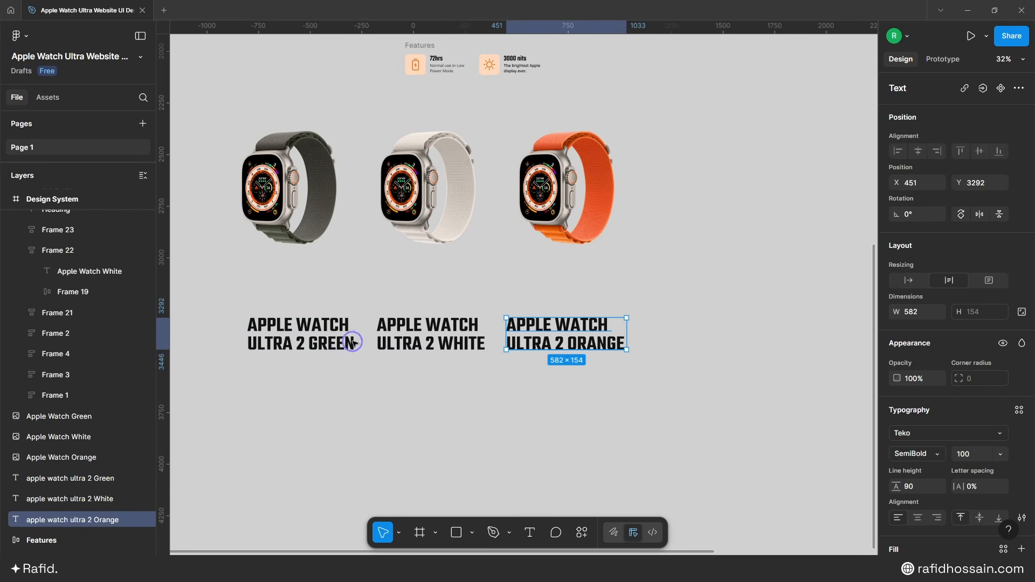
pyautogui.click(538, 383)
pyautogui.keyDown('shift'); pyautogui.click(582, 343); pyautogui.keyUp('shift')
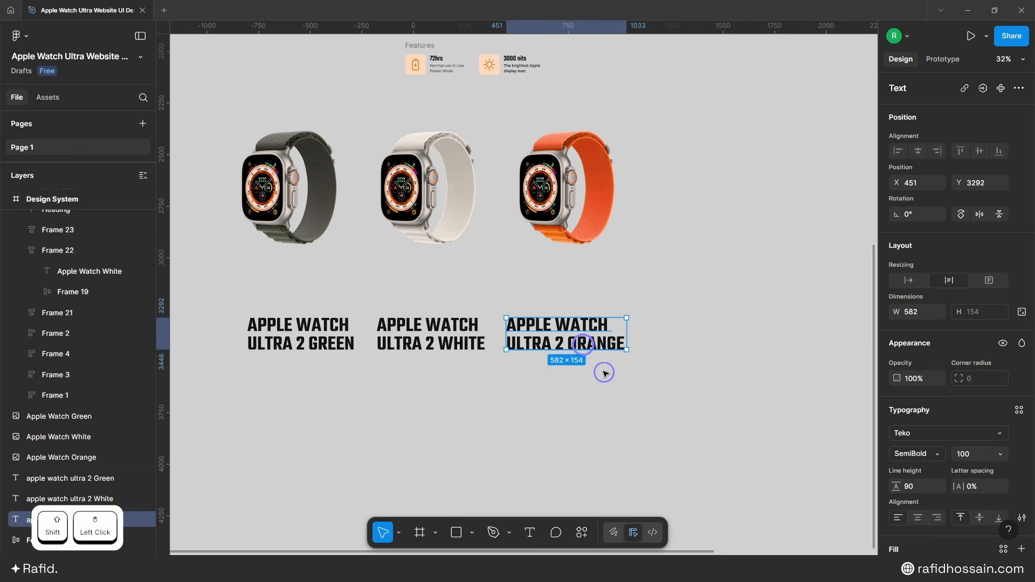
pyautogui.keyDown('ctrl'); pyautogui.scroll(3, 643, 345); pyautogui.keyUp('ctrl')
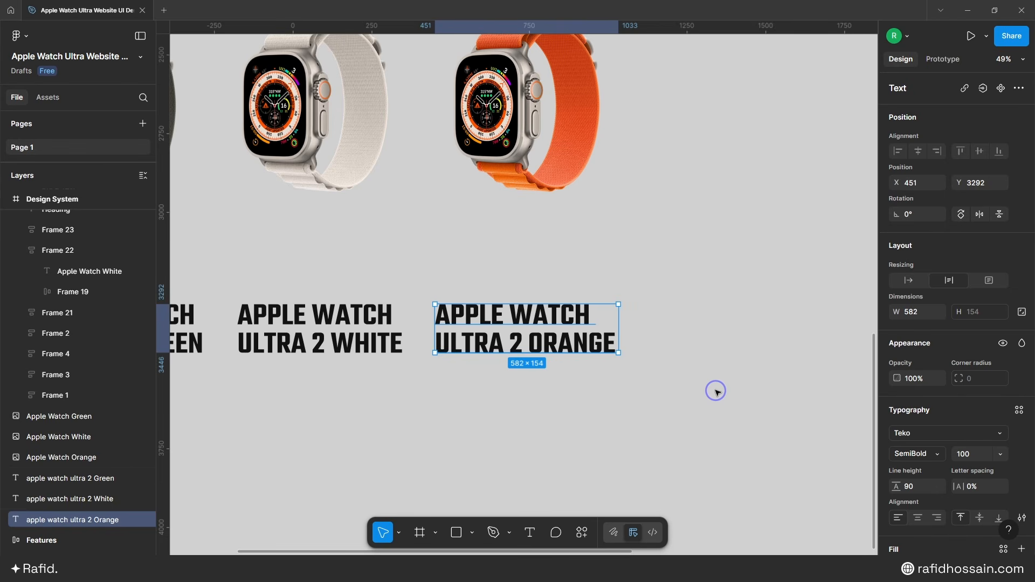
pyautogui.scroll(-3, 715, 391)
# Step: Wrap the green, white and orange watch title texts in one frame named Headings
pyautogui.moveTo(681, 351); pyautogui.dragTo(323, 291)
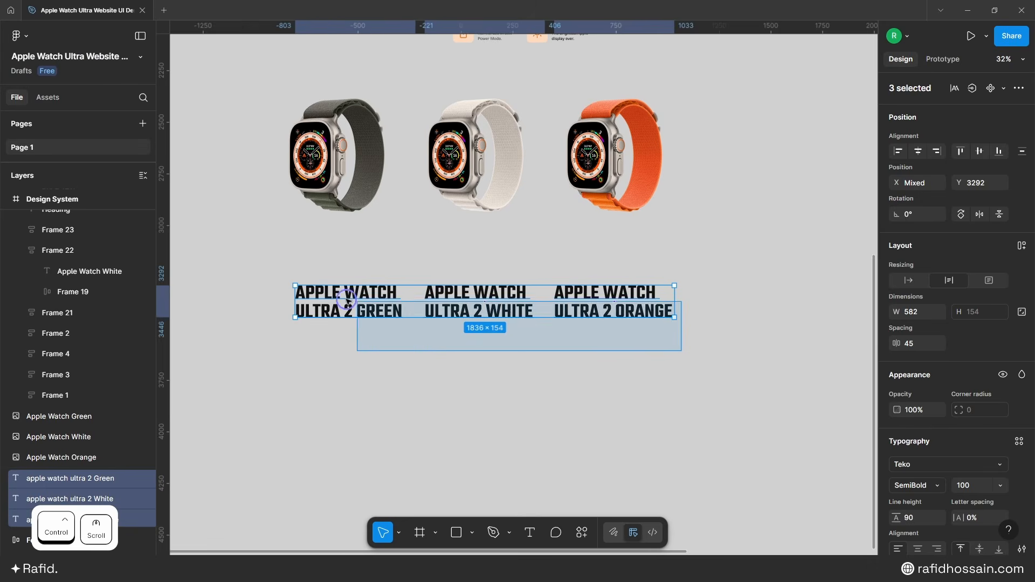
pyautogui.rightClick(457, 295)
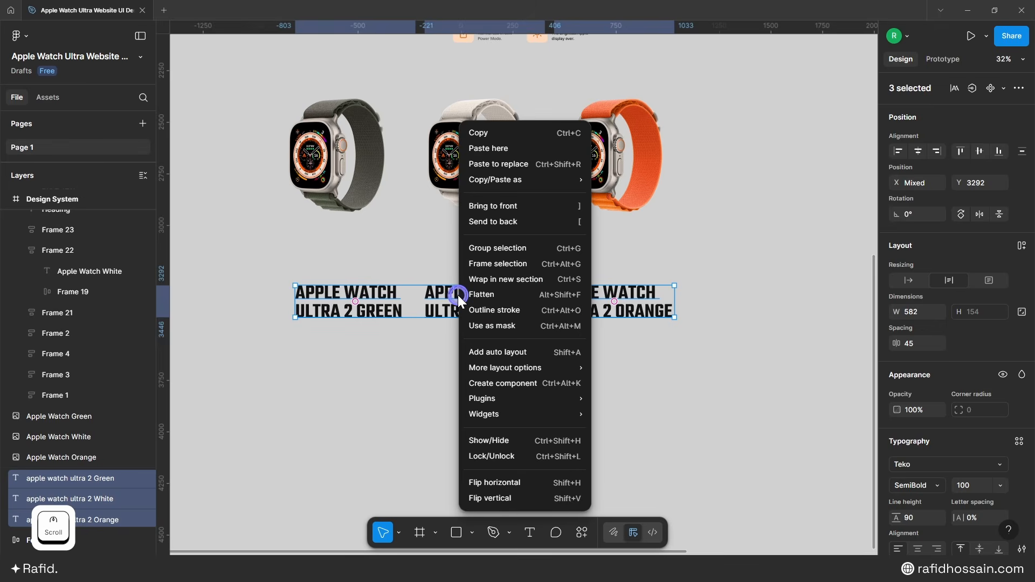
pyautogui.click(488, 264)
pyautogui.scroll(1, 438, 293)
pyautogui.doubleClick(281, 274)
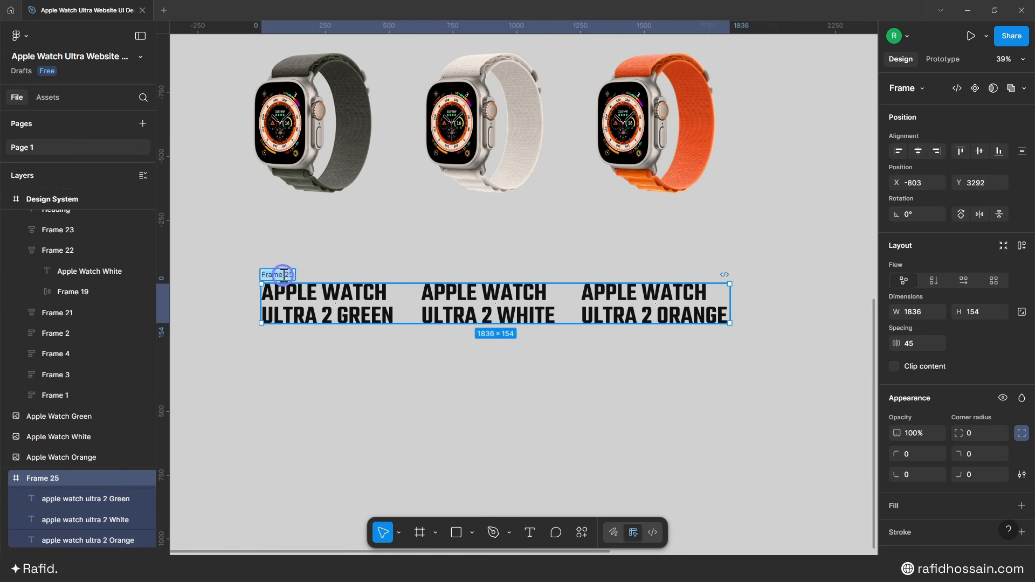
pyautogui.write('Headings')
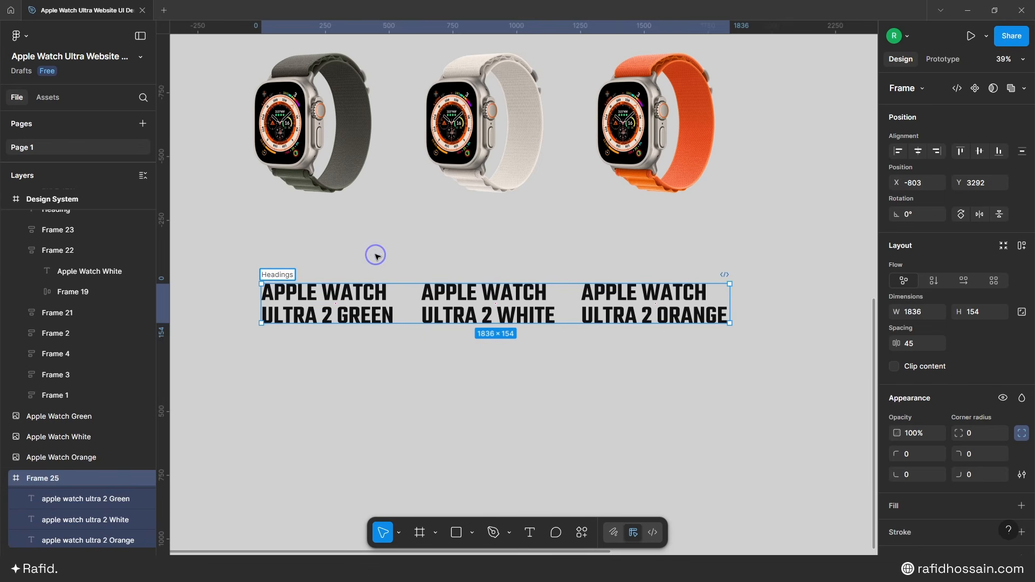
pyautogui.press('Return')
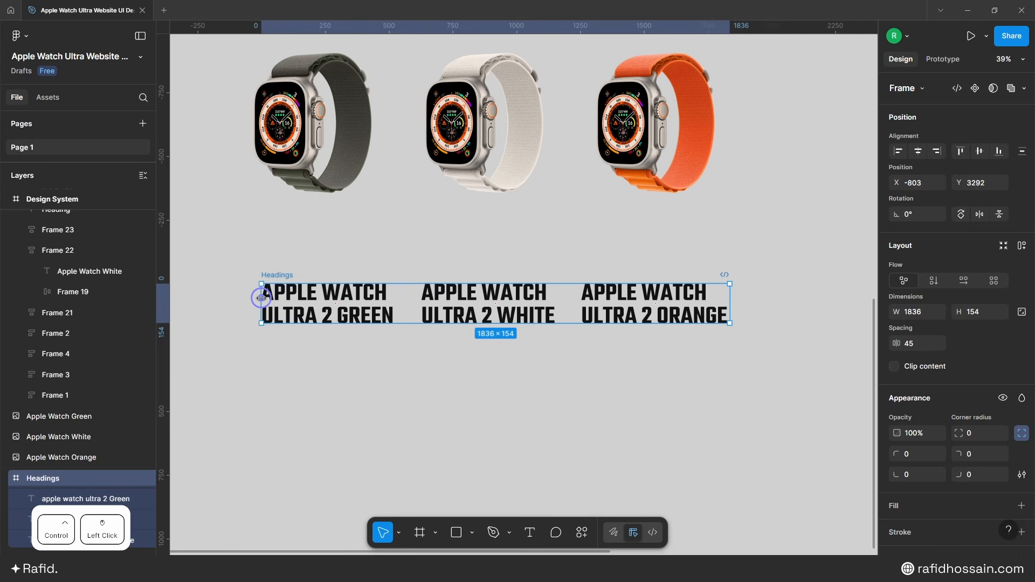
# Step: Shrink the Headings frame to 582 px wide around the orange title and clip its content
pyautogui.moveTo(264, 298); pyautogui.dragTo(581, 292)
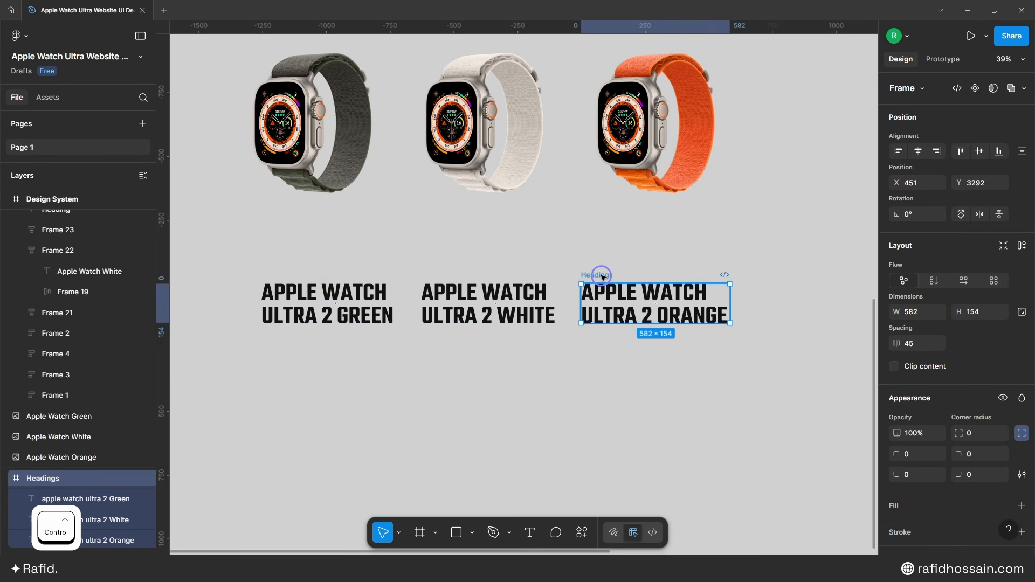
pyautogui.click(894, 365)
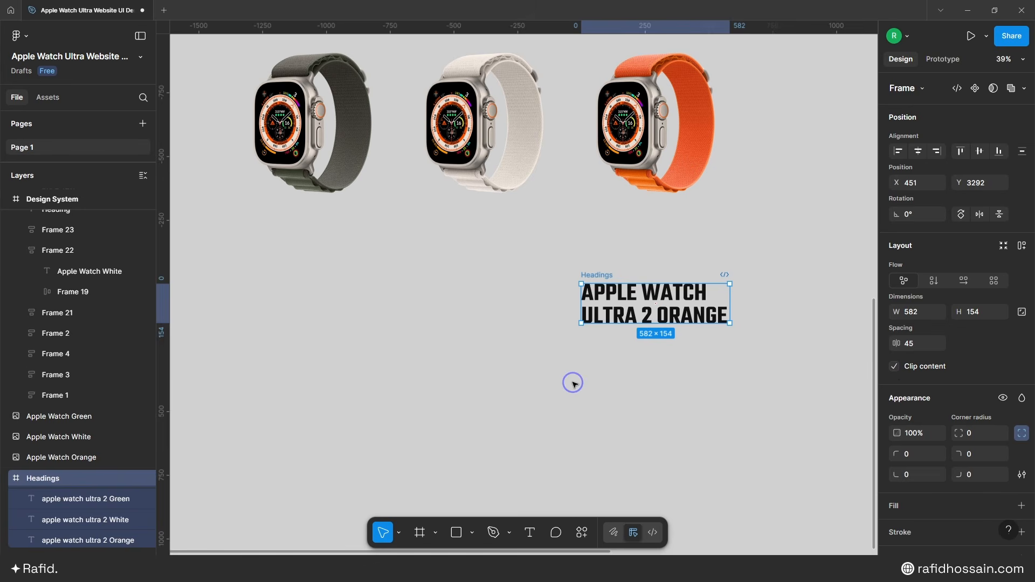
pyautogui.click(439, 376)
# Step: Move the Headings frame into the Apple Watch Ultra 1 frame at X 164, 32 px below the Trending Collections text
pyautogui.keyDown('ctrl'); pyautogui.scroll(-5, 360, 370); pyautogui.keyUp('ctrl')
pyautogui.moveTo(401, 342); pyautogui.dragTo(506, 165)
pyautogui.keyDown('ctrl'); pyautogui.scroll(5, 515, 123); pyautogui.keyUp('ctrl')
pyautogui.moveTo(493, 407); pyautogui.dragTo(386, 237)
pyautogui.press('alt')
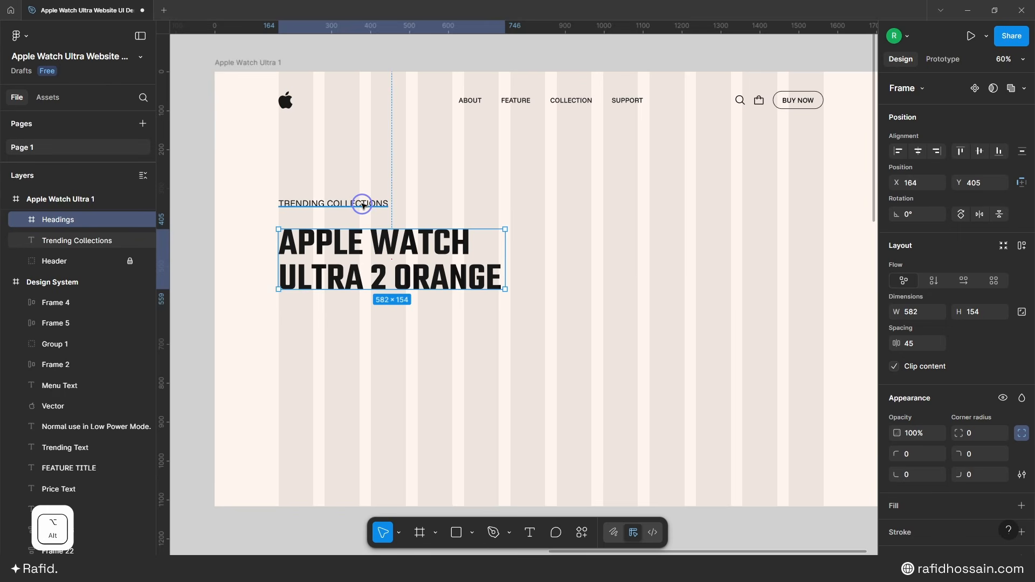
pyautogui.hotkey('shift', 'Up')
pyautogui.hotkey('shift', 'Up')
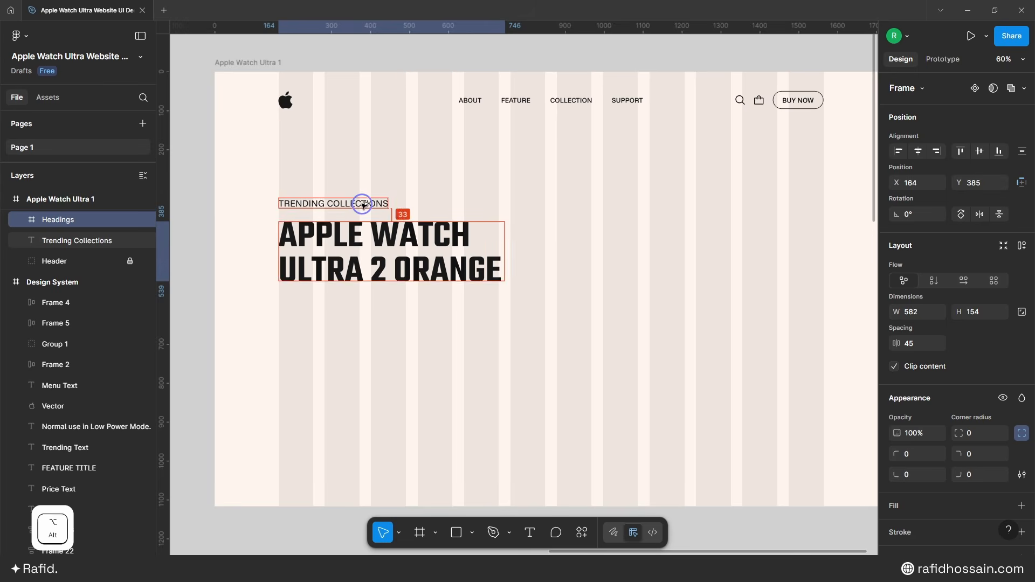
# Step: Combine the Trending Collections text and Headings frame in a vertical auto layout, aligned left and vertically centred with a 32 px gap
pyautogui.keyDown('shift'); pyautogui.click(362, 205); pyautogui.keyUp('shift')
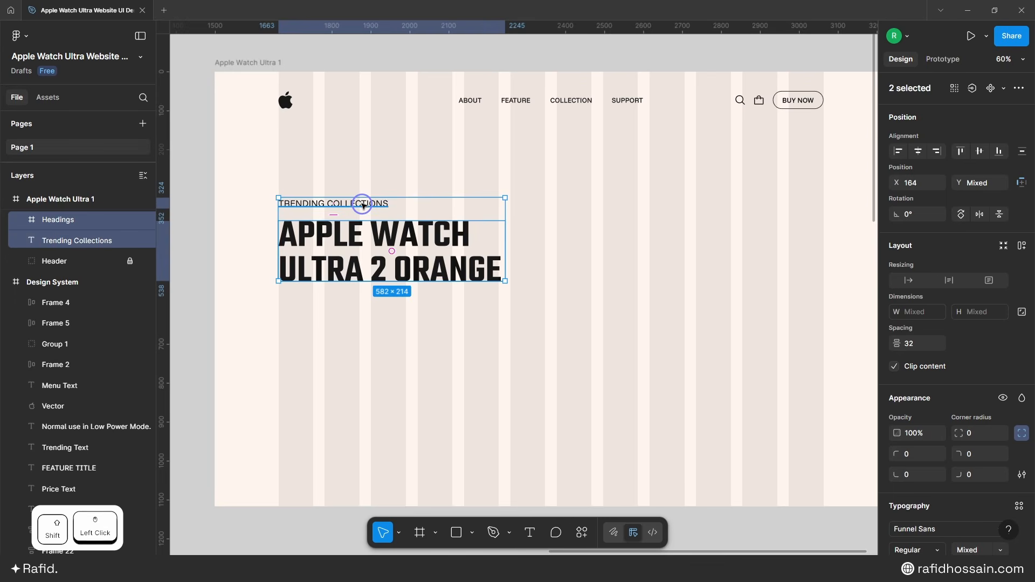
pyautogui.hotkey('shift', 'a')
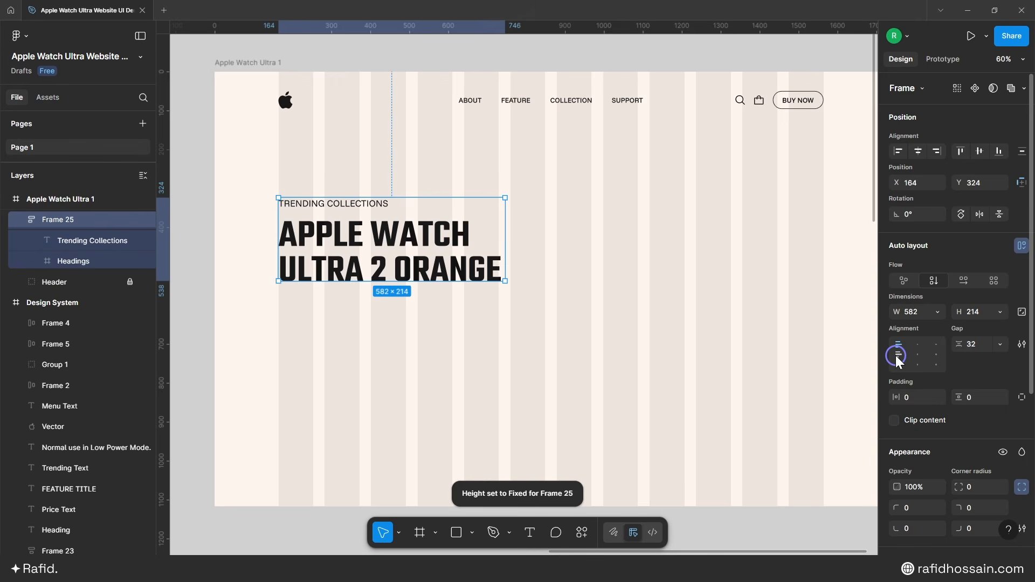
pyautogui.click(897, 356)
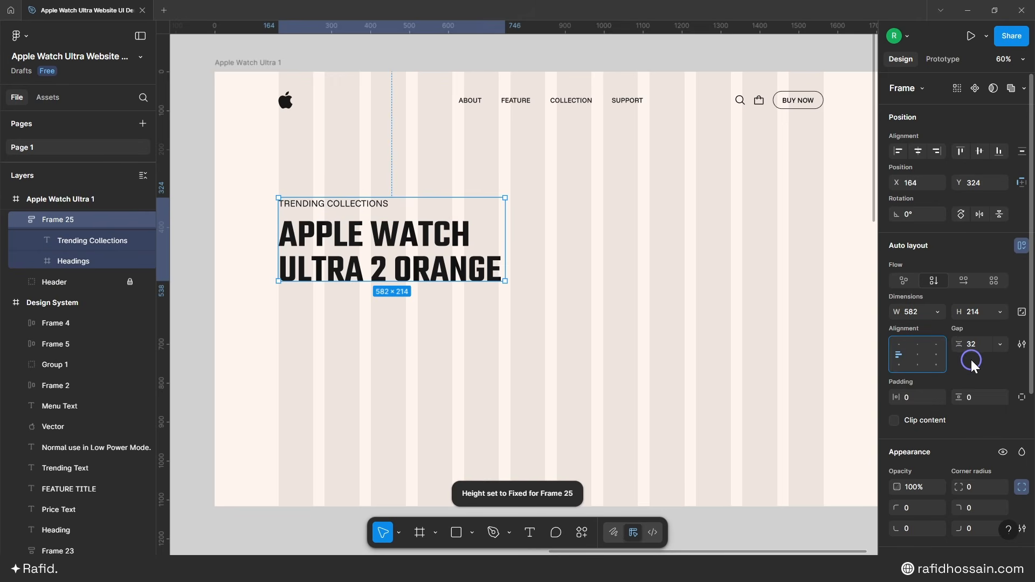
# Step: Move the title block up to Y 266, 170 px below the header
pyautogui.press('alt')
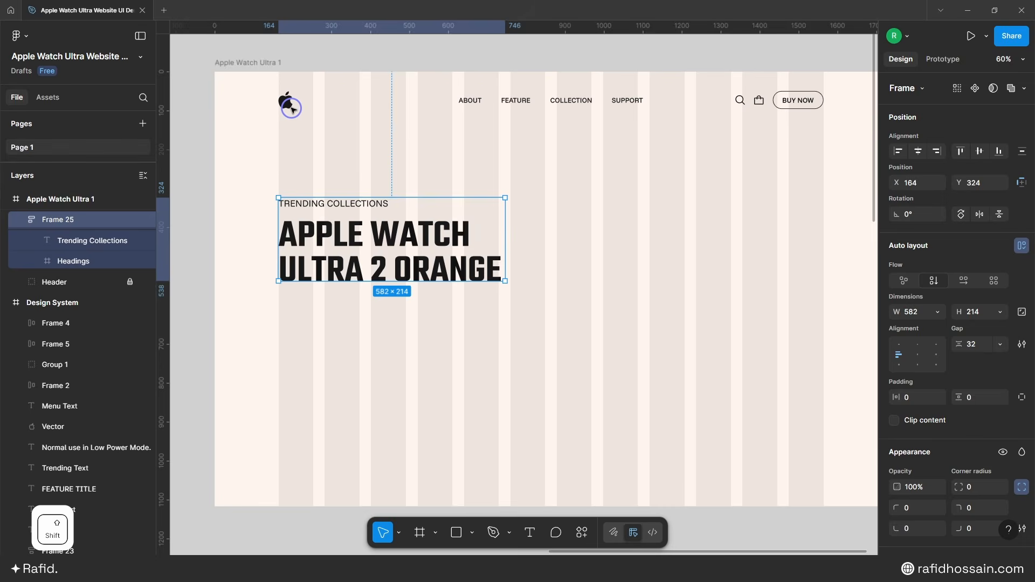
pyautogui.hotkey('shift', 'Up')
pyautogui.hotkey('shift', 'Up')
pyautogui.hotkey('shift', 'Up')
pyautogui.press('alt')
pyautogui.hotkey('shift', 'Up')
pyautogui.hotkey('shift', 'Up')
pyautogui.hotkey('shift', 'Up')
pyautogui.press('alt')
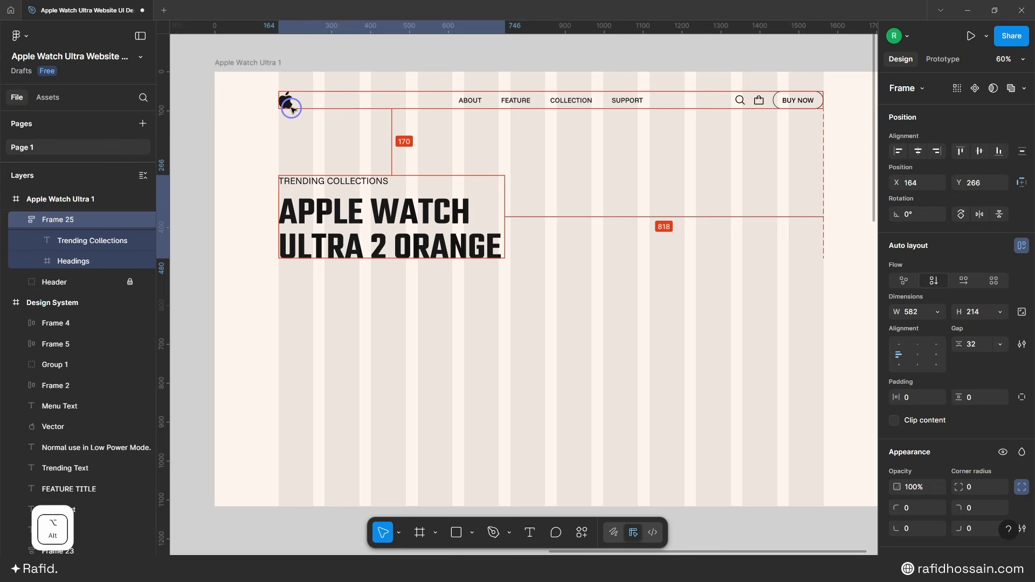
pyautogui.click(382, 310)
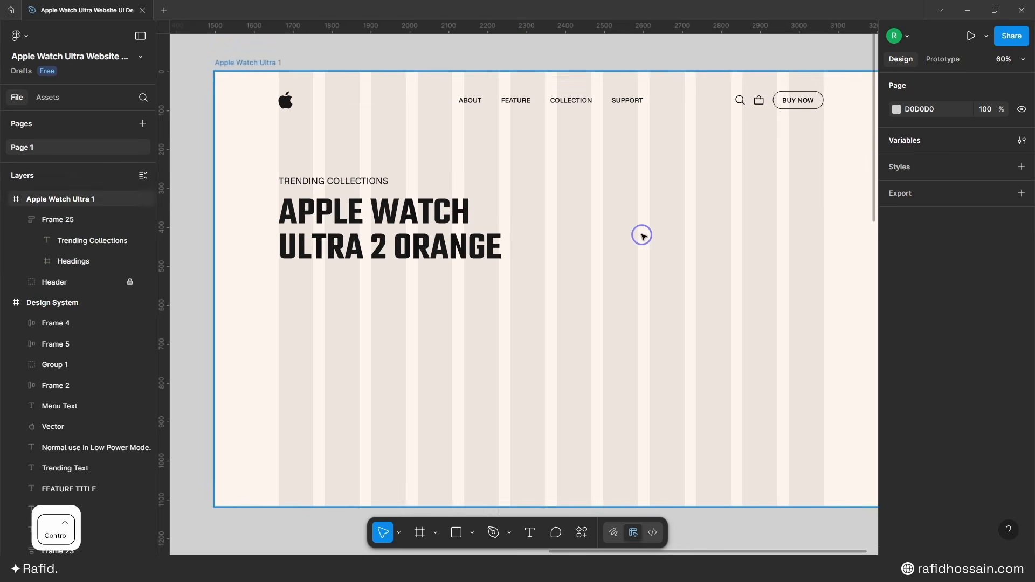
# Step: Copy the price text sample from the design system to below the title block and change it to $799
pyautogui.keyDown('ctrl'); pyautogui.scroll(-5, 640, 234); pyautogui.keyUp('ctrl')
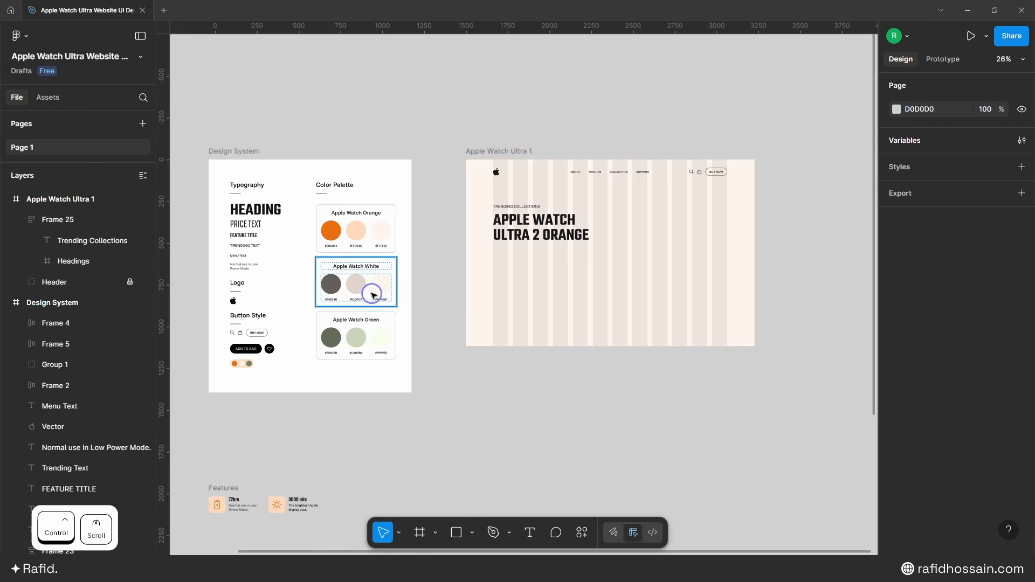
pyautogui.click(245, 223)
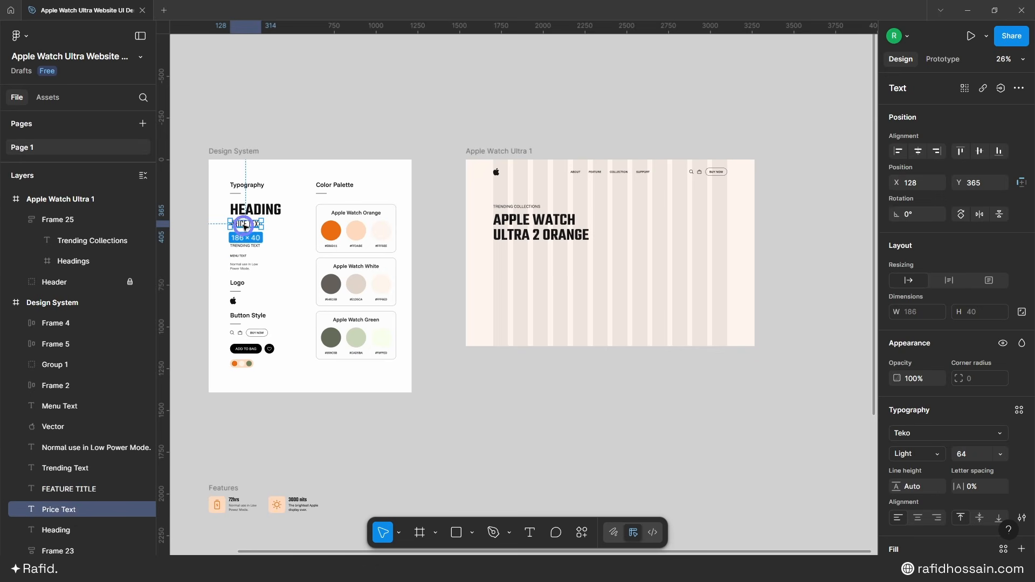
pyautogui.moveTo(245, 223); pyautogui.dragTo(554, 277)
pyautogui.scroll(5, 554, 263)
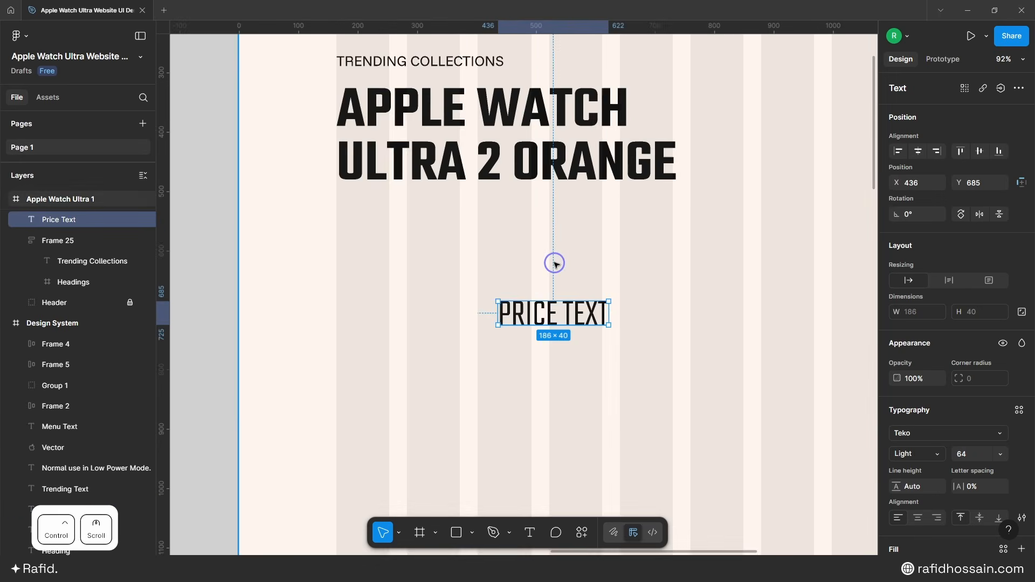
pyautogui.doubleClick(539, 311)
pyautogui.write('$799')
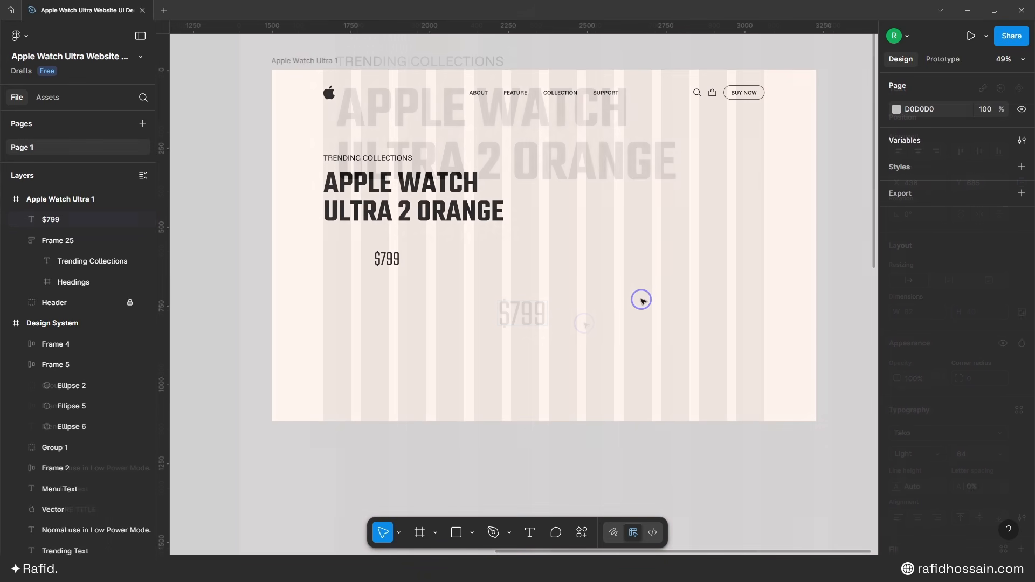
# Step: Copy the three-colour swatch pill from the design system to the first column's outer edge under the title, with $799 beside it
pyautogui.scroll(-3, 665, 283)
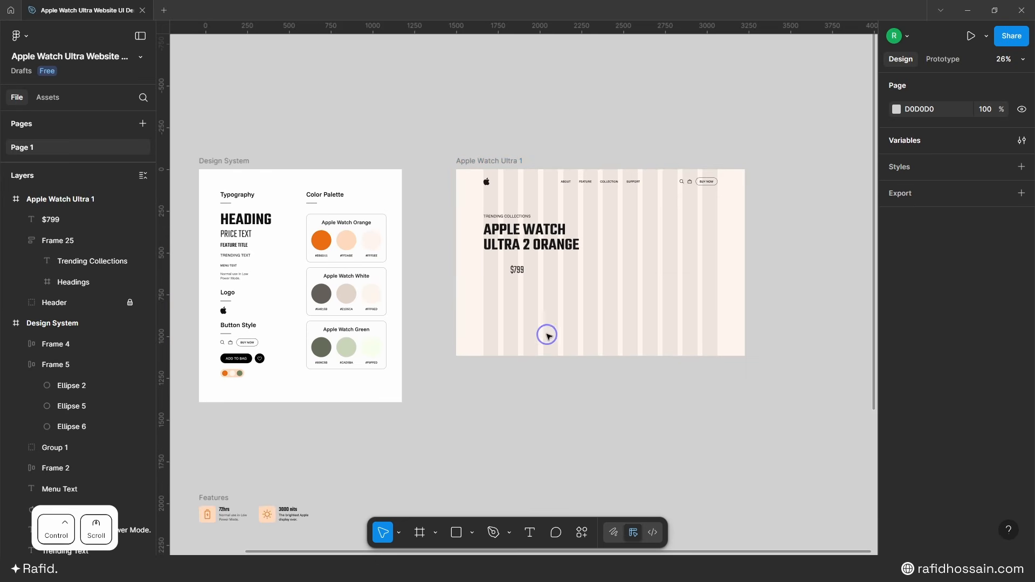
pyautogui.click(232, 373)
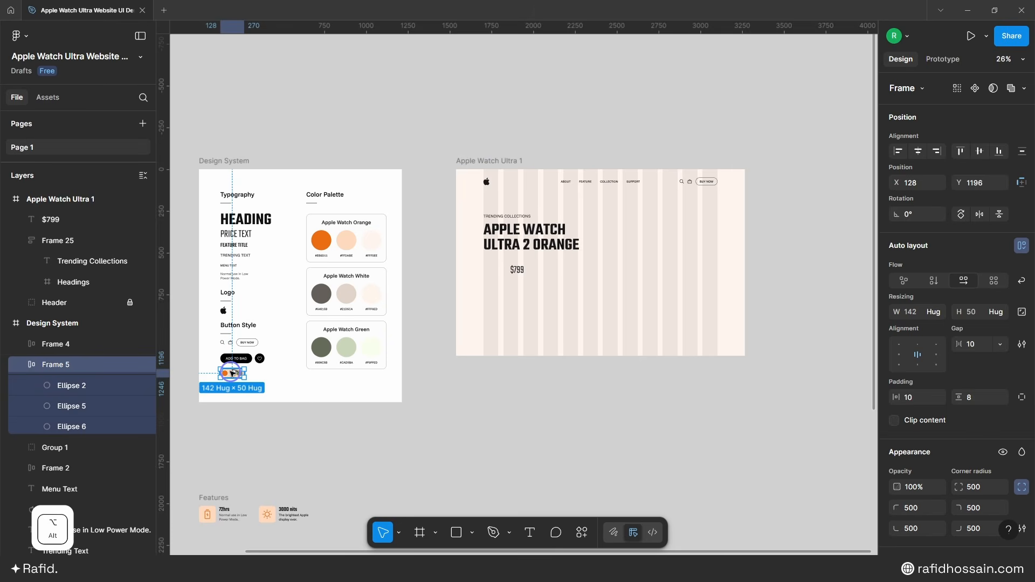
pyautogui.moveTo(232, 373); pyautogui.dragTo(503, 294)
pyautogui.scroll(5, 513, 290)
pyautogui.scroll(5, 513, 290)
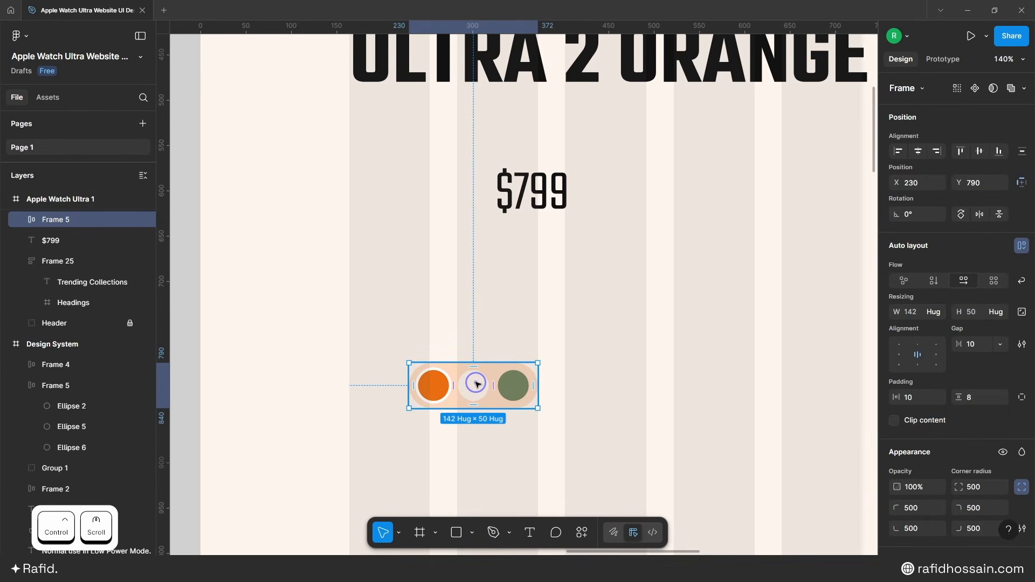
pyautogui.moveTo(474, 383); pyautogui.dragTo(419, 189)
pyautogui.moveTo(532, 191); pyautogui.dragTo(563, 191)
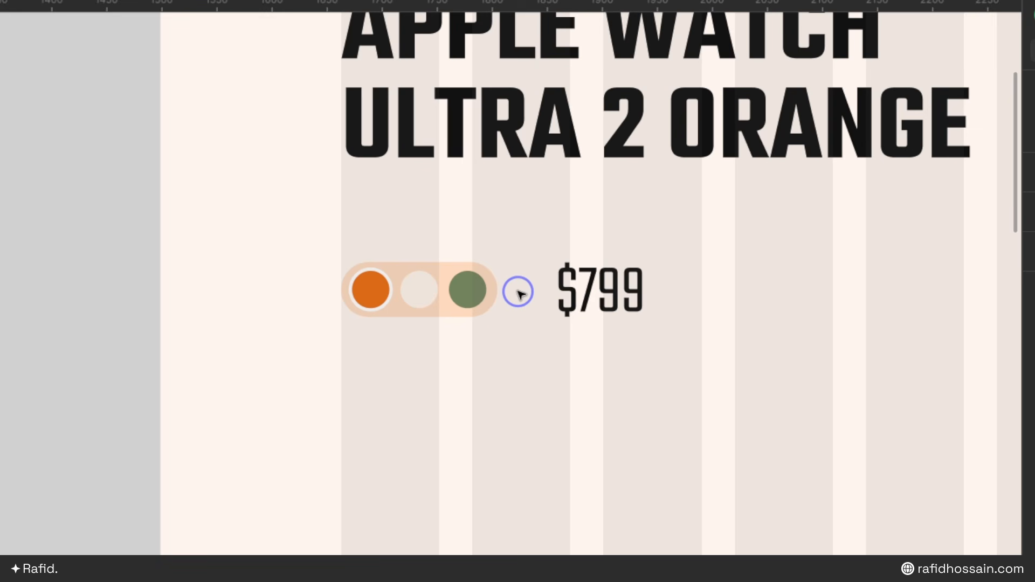
# Step: Examine the size, fill and stroke settings of the orange circle in the colour swatch pill
pyautogui.keyDown('ctrl'); pyautogui.click(371, 290); pyautogui.keyUp('ctrl')
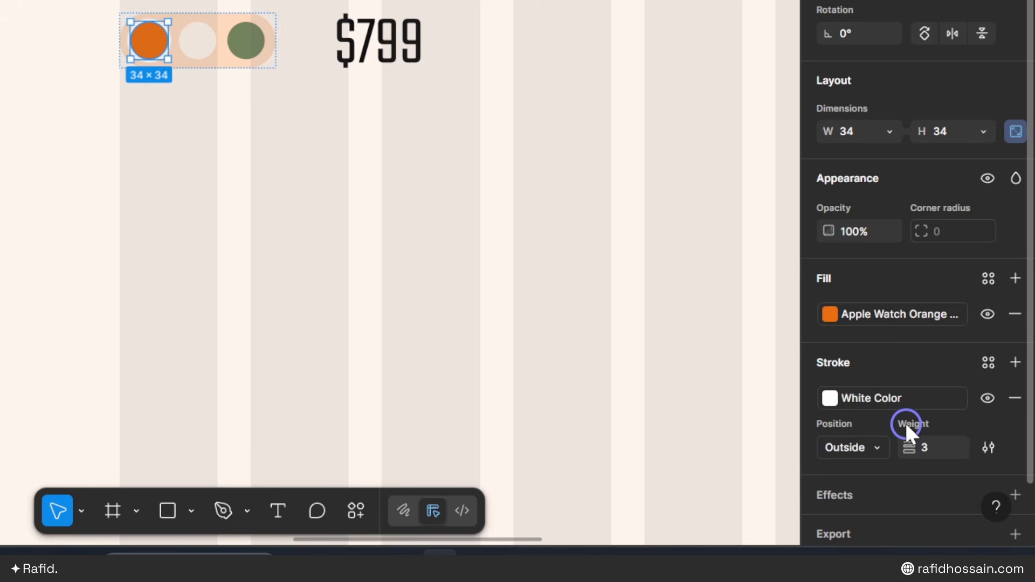
# Step: Examine the white and green circles, then the swatch pill's auto layout, corner radius and fill settings
pyautogui.click(200, 42)
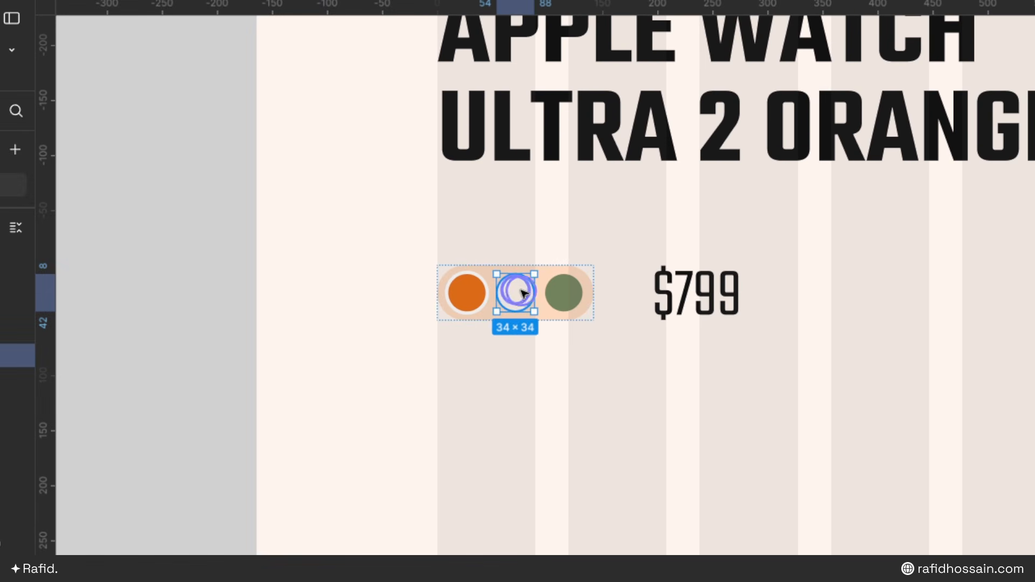
pyautogui.click(566, 302)
pyautogui.click(531, 297)
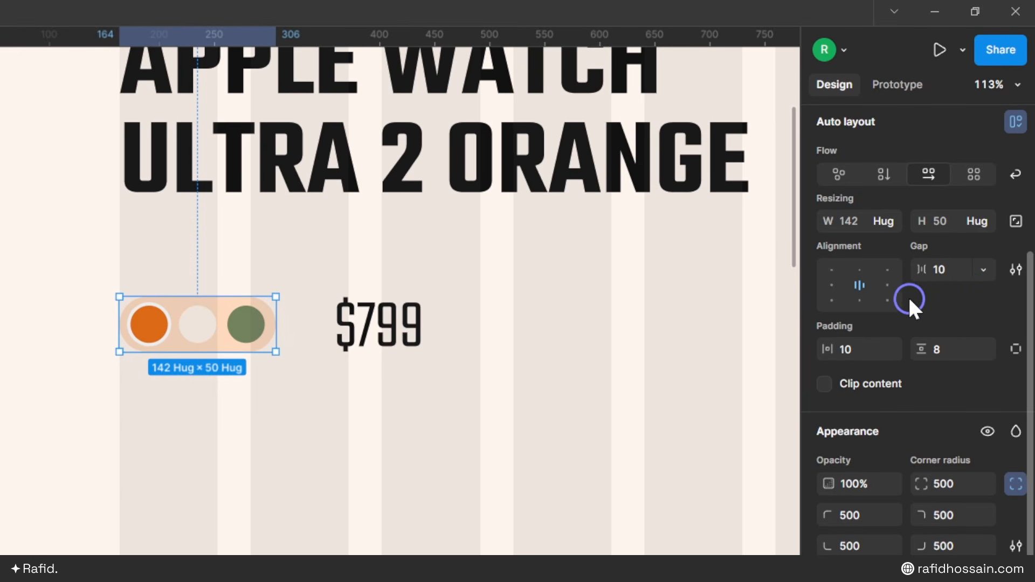
pyautogui.scroll(-3, 970, 289)
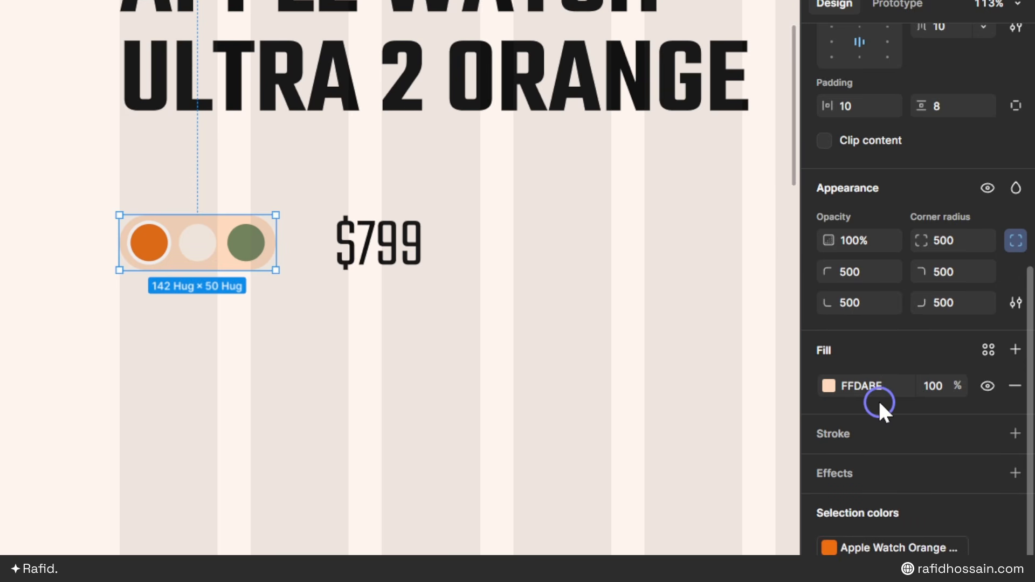
# Step: Wrap the swatch pill and the $799 price in a centre-aligned horizontal auto layout with a 24 px gap
pyautogui.keyDown('shift'); pyautogui.click(351, 258); pyautogui.keyUp('shift')
pyautogui.hotkey('shift', 'a')
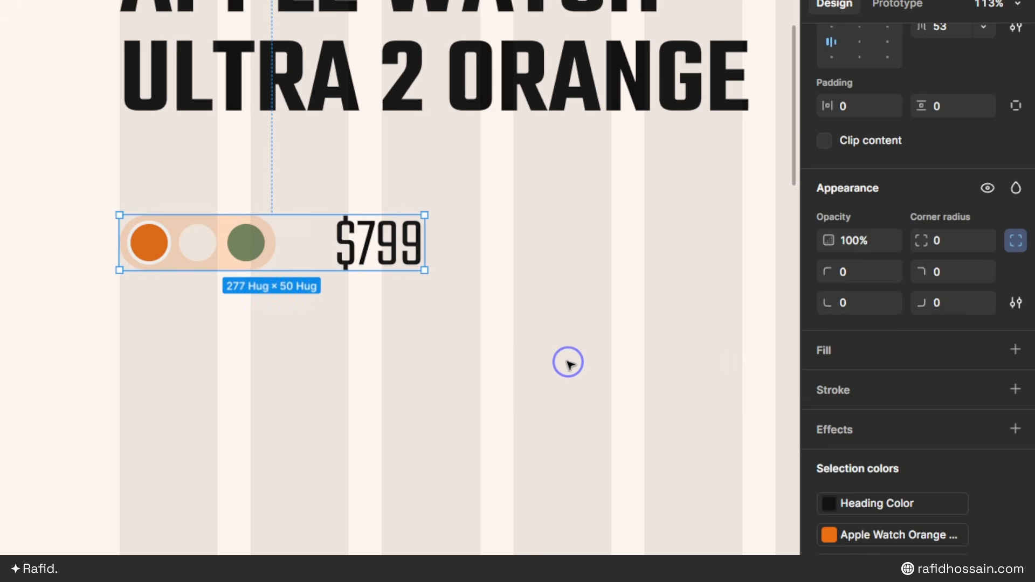
pyautogui.scroll(3, 935, 255)
pyautogui.click(946, 190)
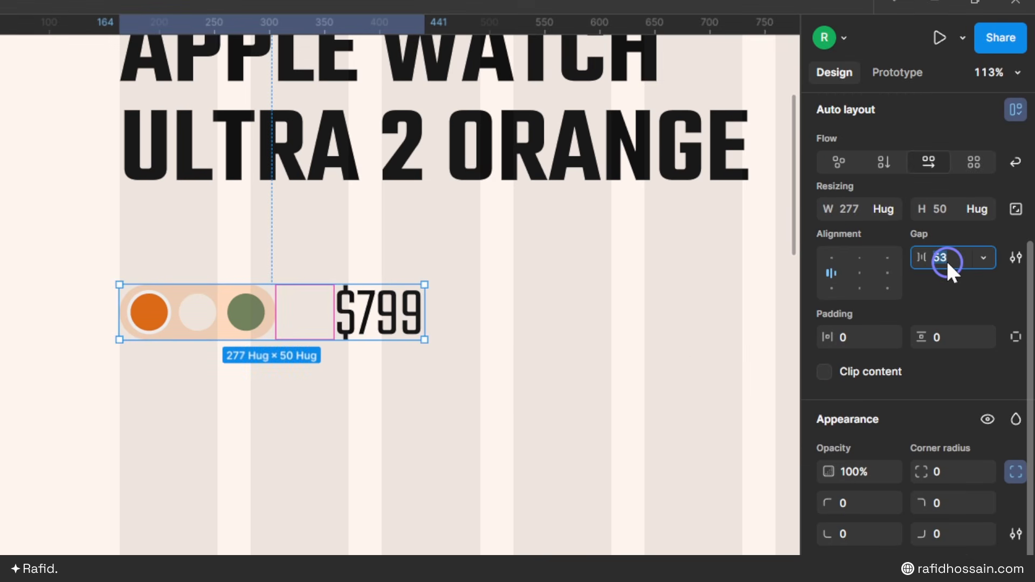
pyautogui.write('24')
pyautogui.press('Return')
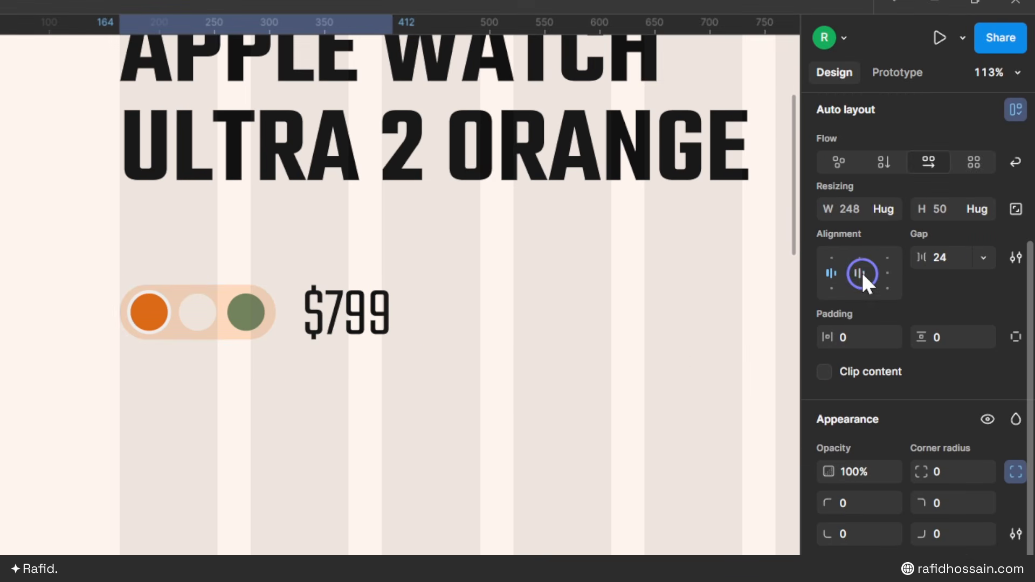
pyautogui.click(859, 272)
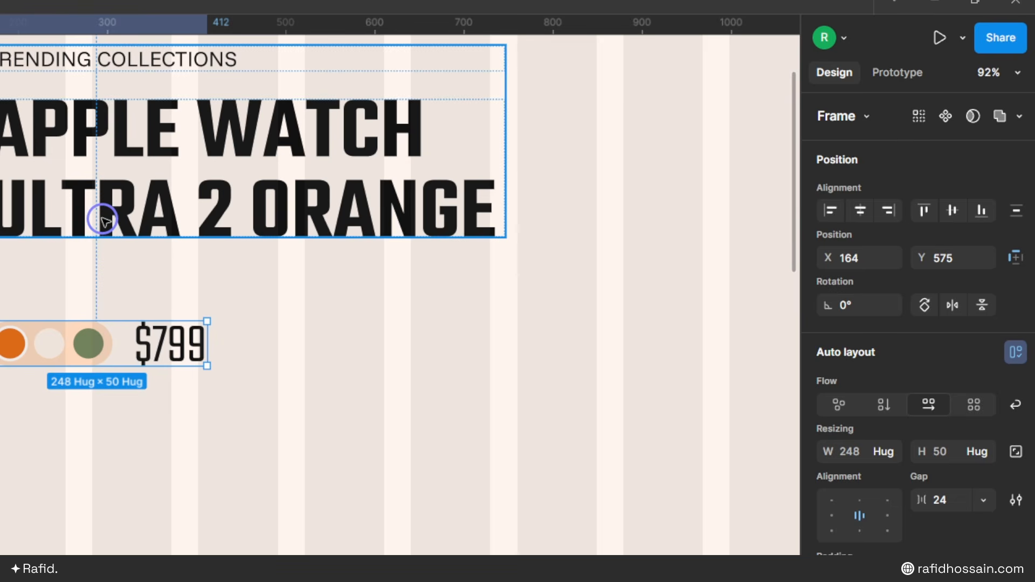
# Step: Move the swatch and price row up to Y 524, closer to the title block
pyautogui.press('alt')
pyautogui.hotkey('shift', 'Up')
pyautogui.hotkey('shift', 'Up')
pyautogui.hotkey('shift', 'Up')
pyautogui.hotkey('shift', 'Up')
pyautogui.hotkey('shift', 'Up')
pyautogui.press('Up')
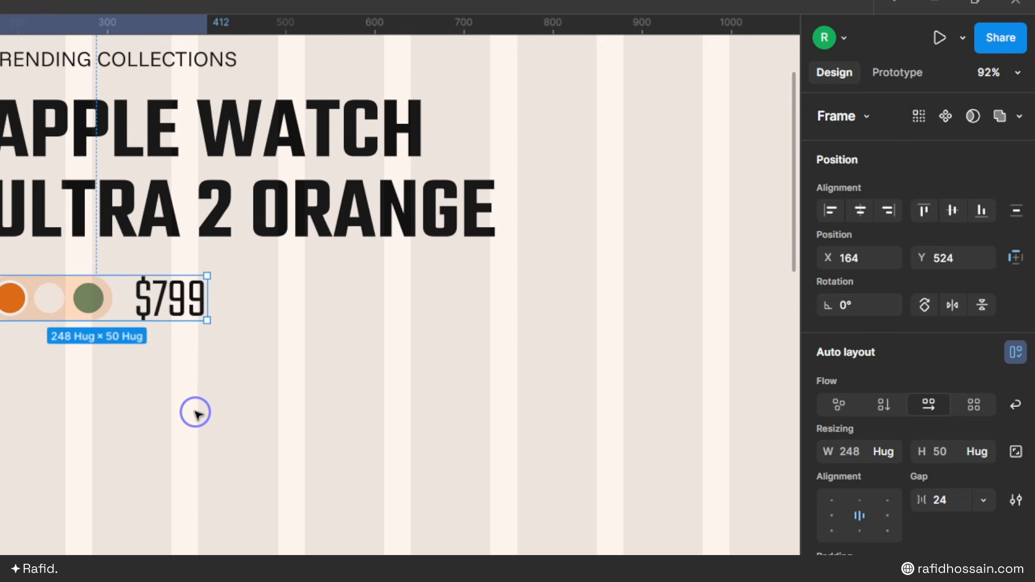
pyautogui.click(163, 401)
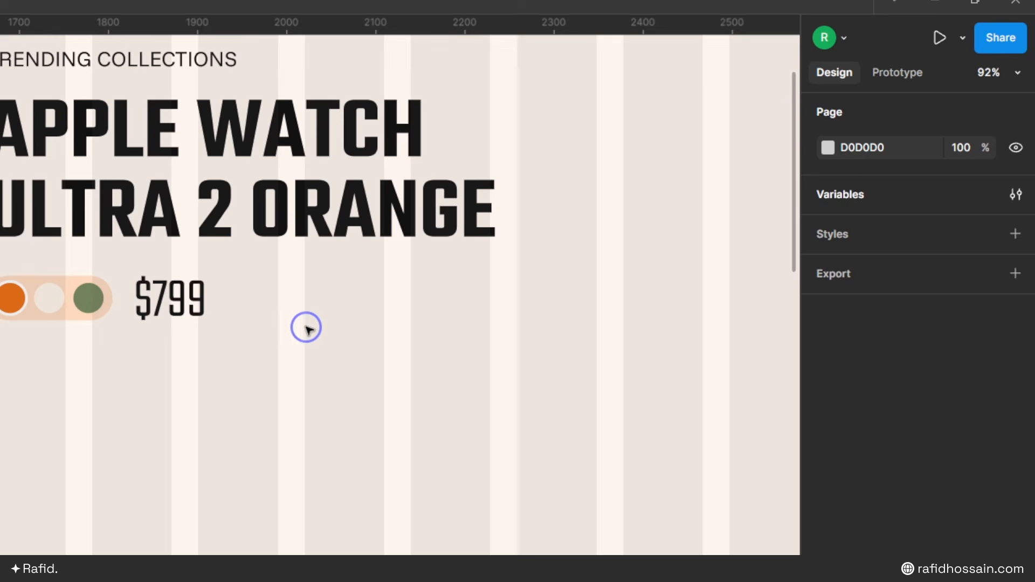
# Step: Copy the Add to Bag and heart buttons from the design system to Y 641 below the swatch pill, aligned with the first column's outer edge
pyautogui.scroll(-5, 306, 326)
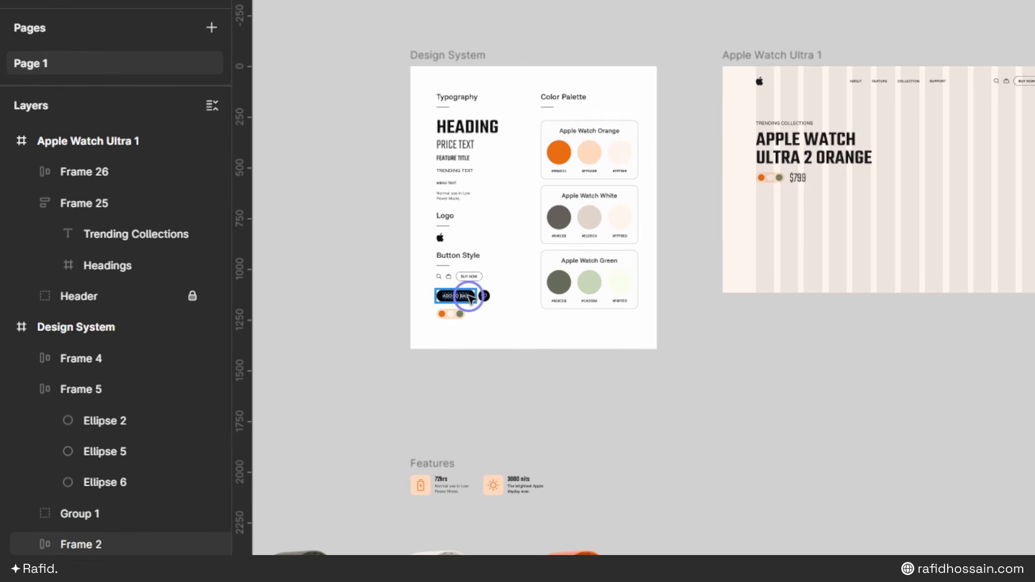
pyautogui.click(459, 295)
pyautogui.scroll(5, 501, 296)
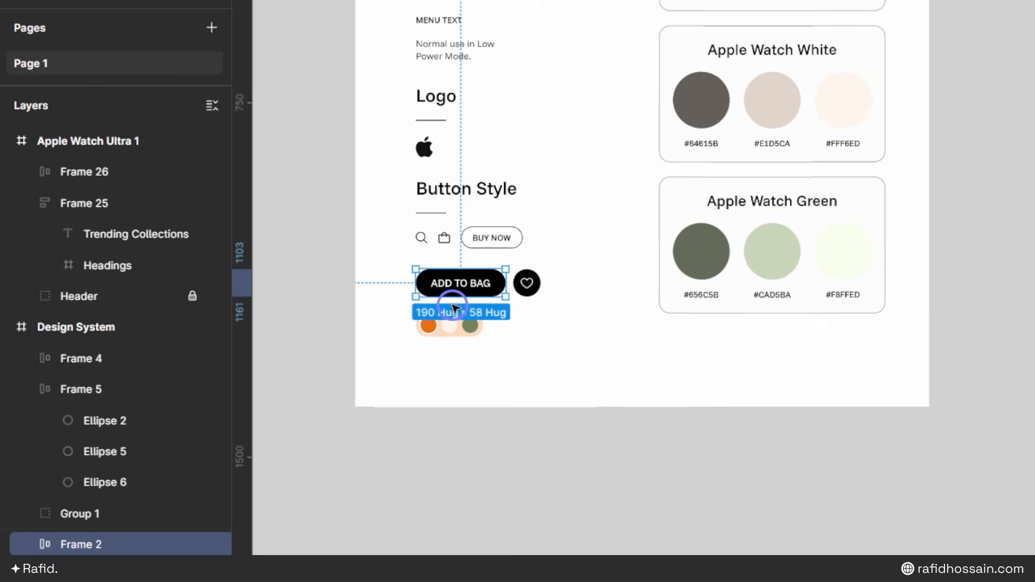
pyautogui.keyDown('shift'); pyautogui.click(567, 275); pyautogui.keyUp('shift')
pyautogui.scroll(-5, 454, 327)
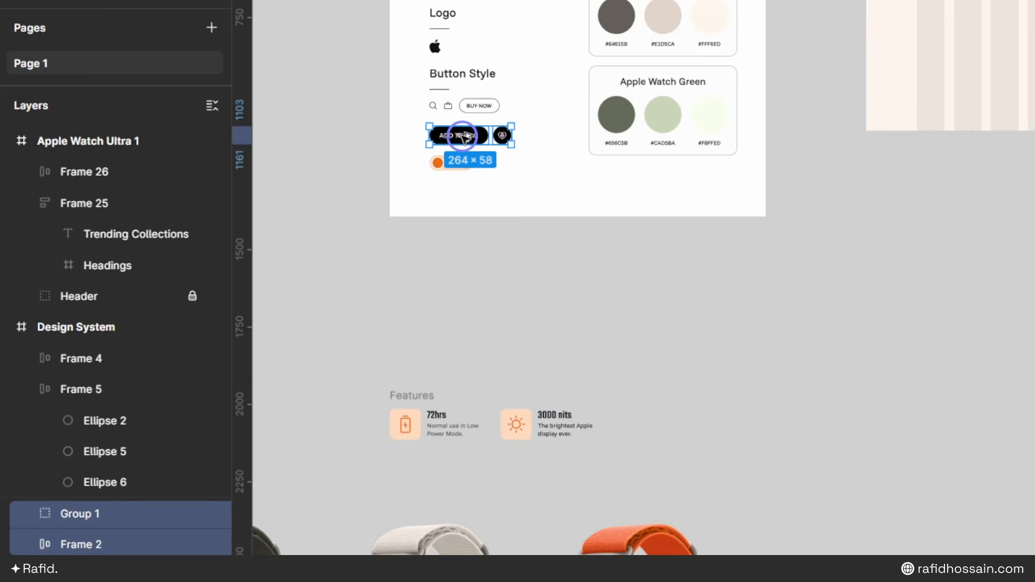
pyautogui.moveTo(462, 136); pyautogui.dragTo(379, 256)
pyautogui.scroll(4, 341, 241)
pyautogui.moveTo(414, 395); pyautogui.dragTo(294, 317)
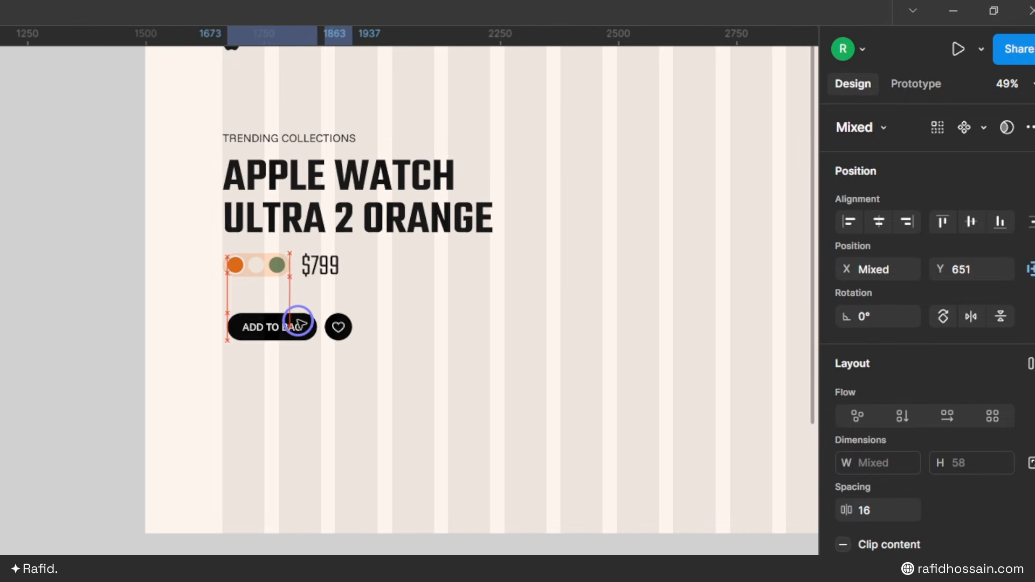
pyautogui.scroll(5, 337, 275)
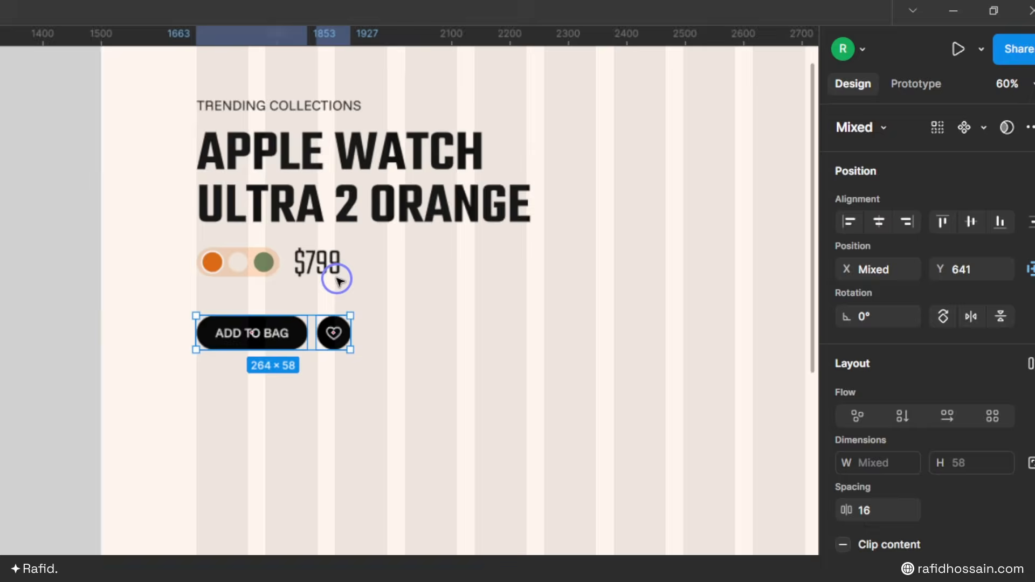
pyautogui.click(353, 306)
pyautogui.scroll(2, 277, 326)
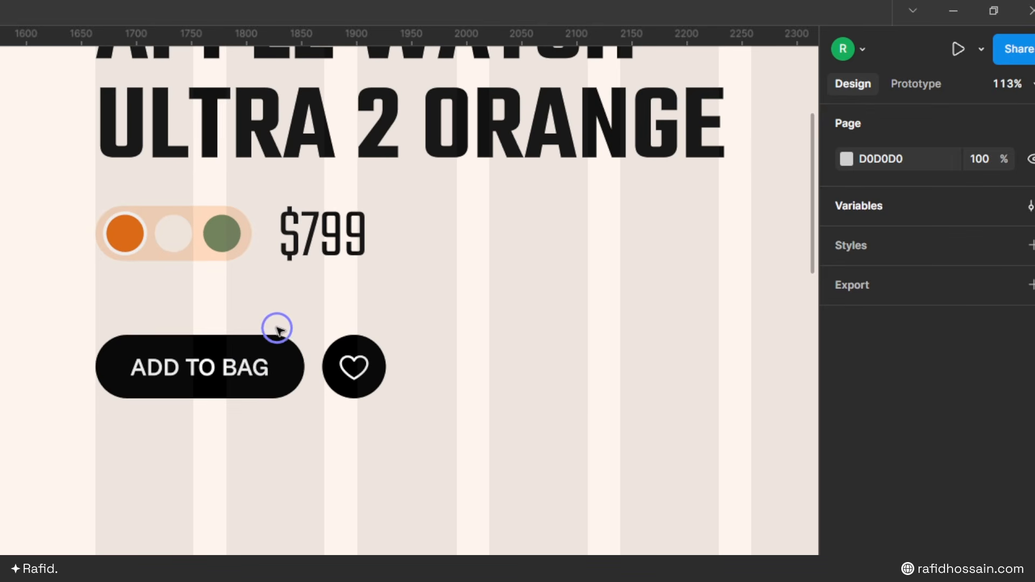
# Step: Check the Add to Bag button's text and layout settings and apply the Heading Color style to its fill
pyautogui.click(224, 371)
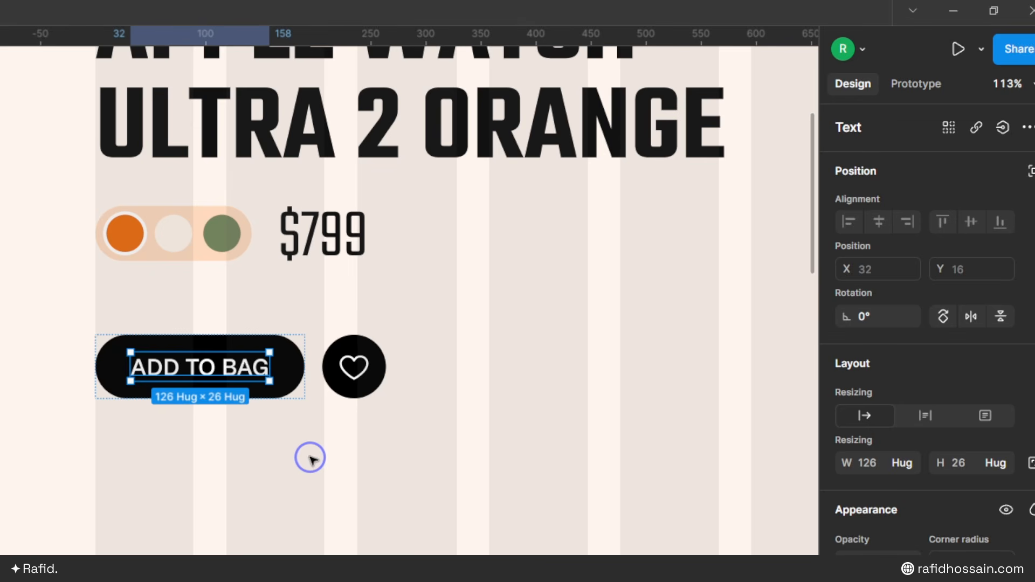
pyautogui.click(271, 450)
pyautogui.click(250, 365)
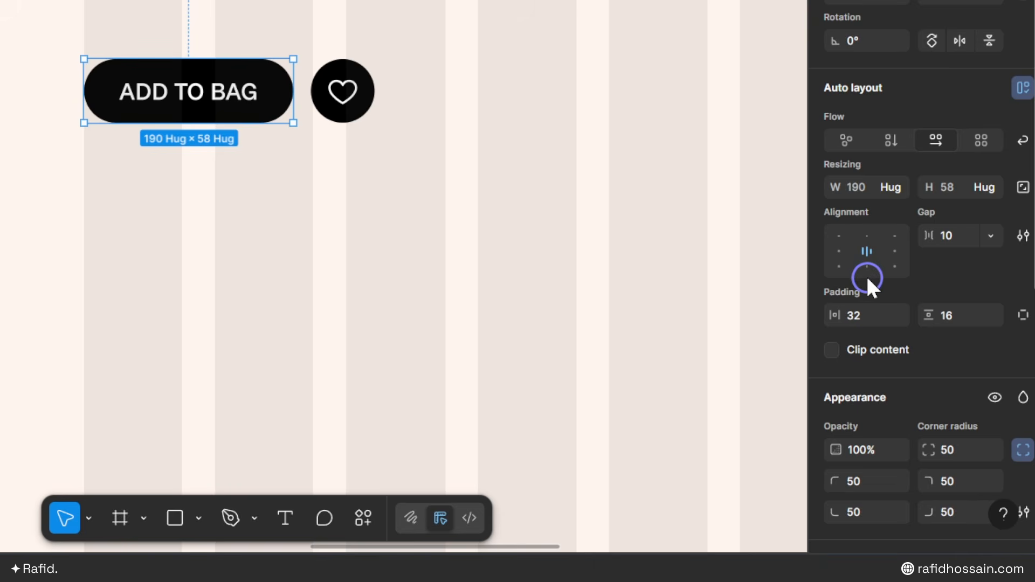
pyautogui.scroll(-3, 916, 301)
pyautogui.scroll(-5, 949, 315)
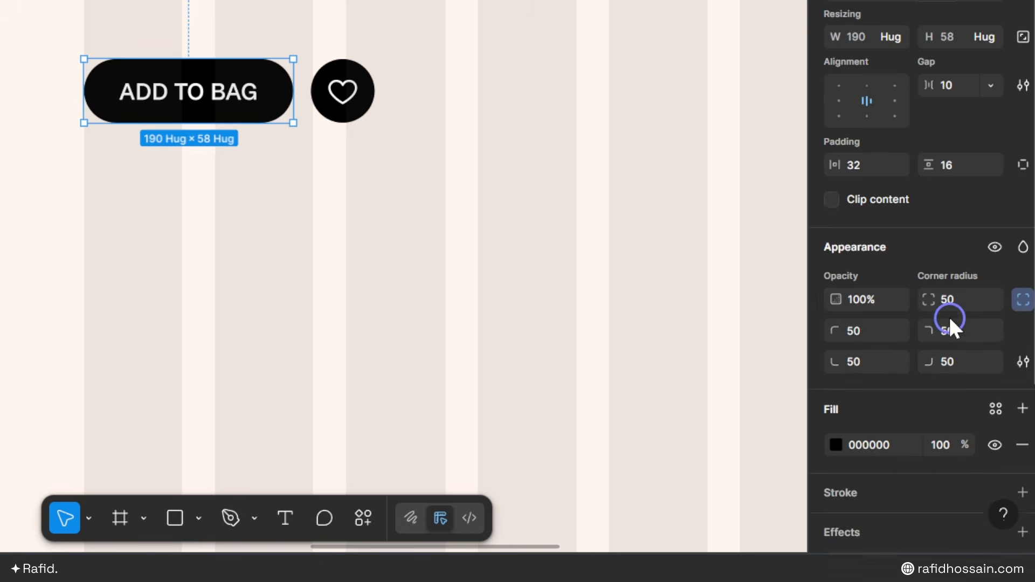
pyautogui.click(835, 353)
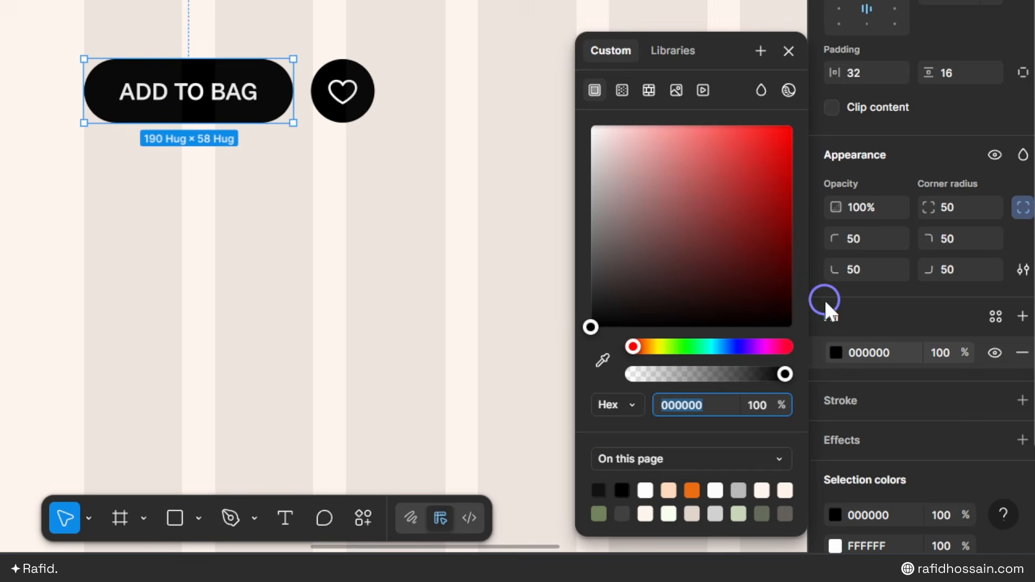
pyautogui.click(672, 50)
pyautogui.click(660, 171)
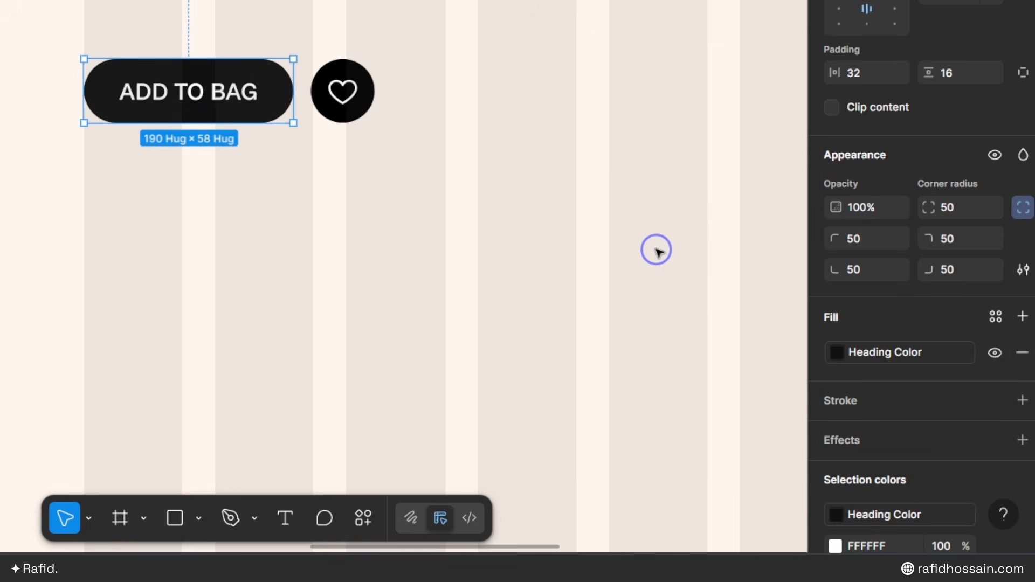
# Step: Apply the Heading Color style to the fill of the heart button's circle
pyautogui.click(360, 81)
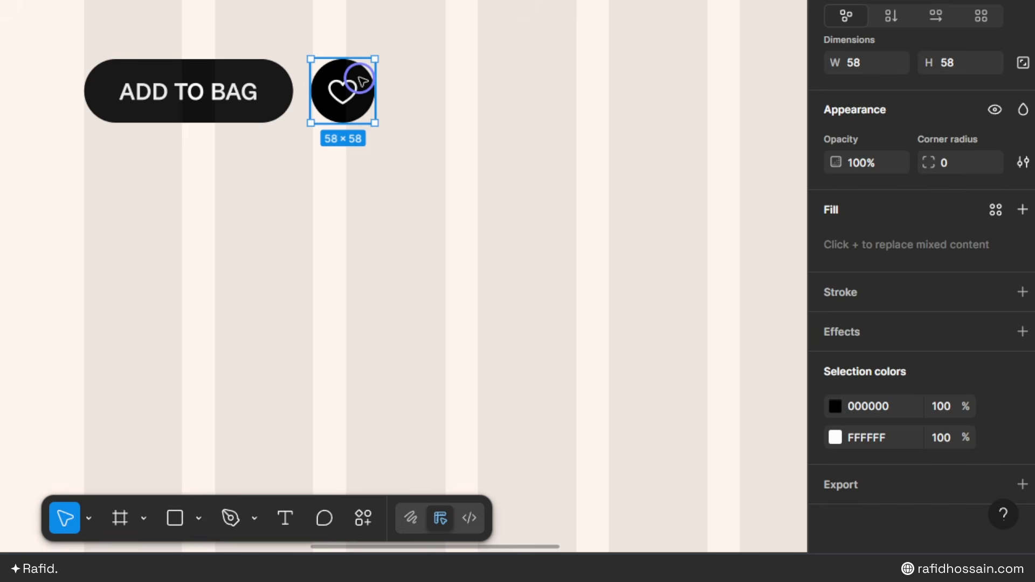
pyautogui.doubleClick(360, 81)
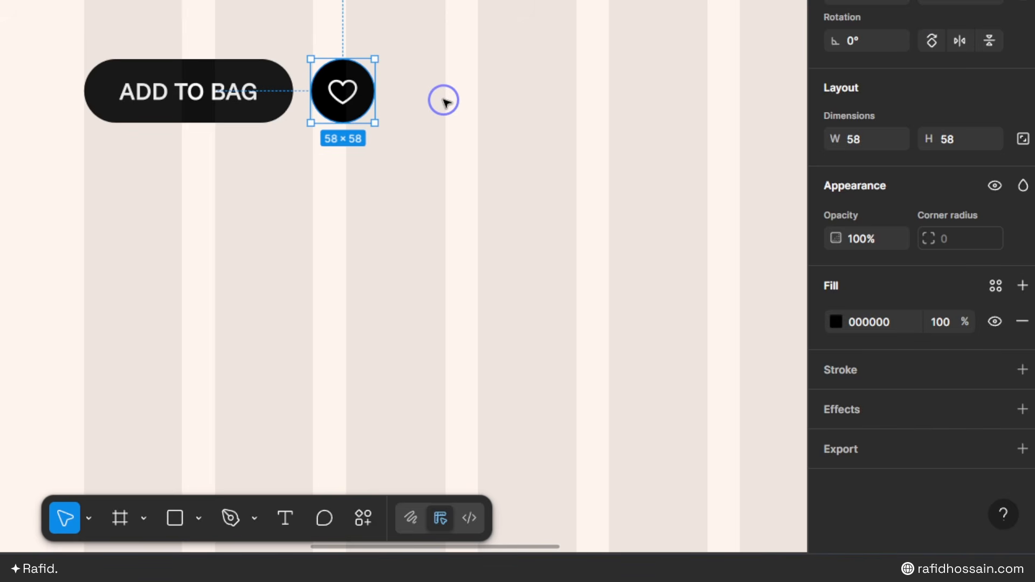
pyautogui.click(835, 318)
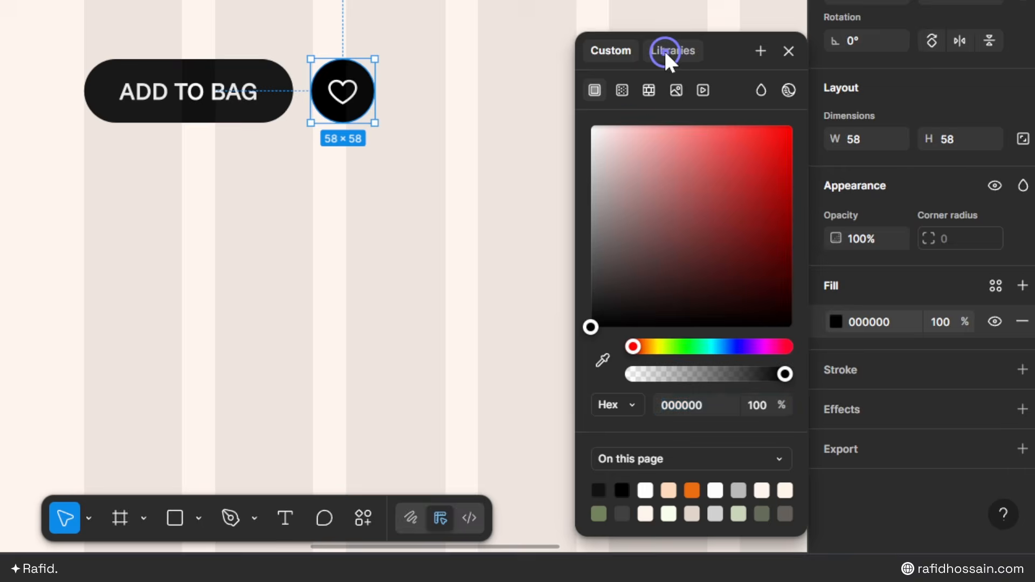
pyautogui.click(668, 54)
pyautogui.click(595, 161)
pyautogui.click(355, 99)
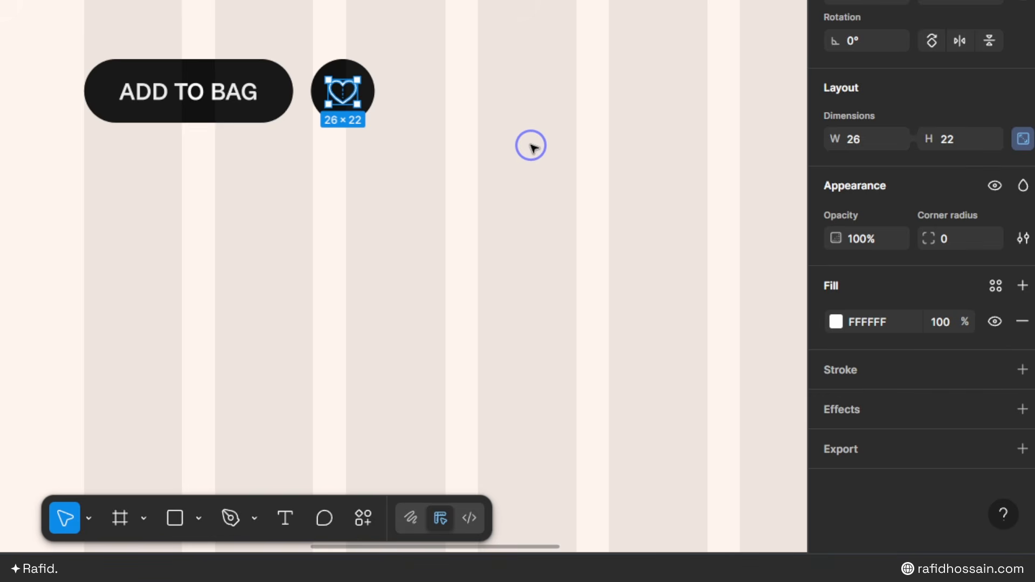
pyautogui.press('Escape')
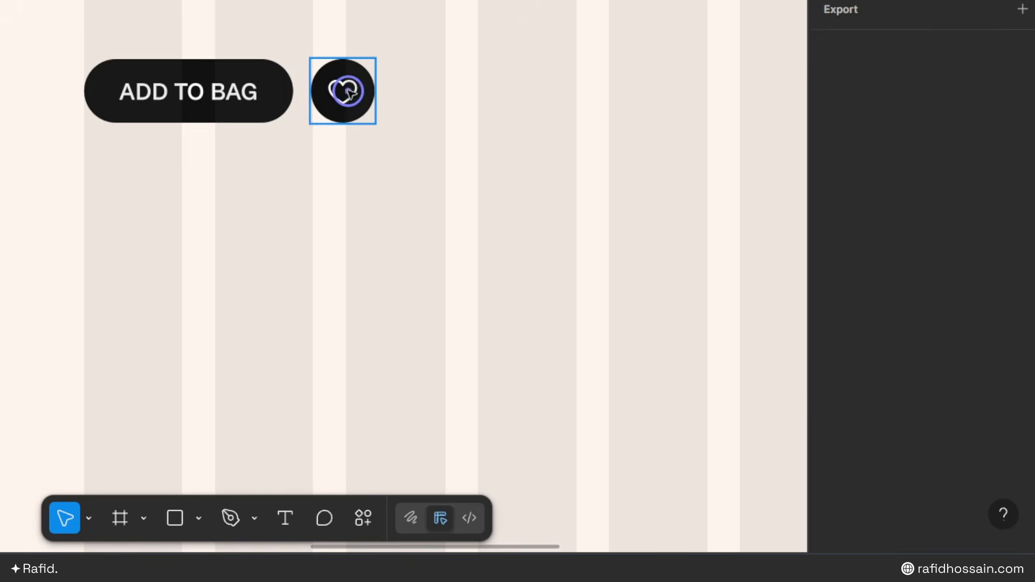
# Step: Wrap both buttons in a centred horizontal auto layout with a 16 px gap and move it up until its bottom edge is at Y 676
pyautogui.moveTo(427, 97); pyautogui.dragTo(193, 89)
pyautogui.hotkey('shift', 'a')
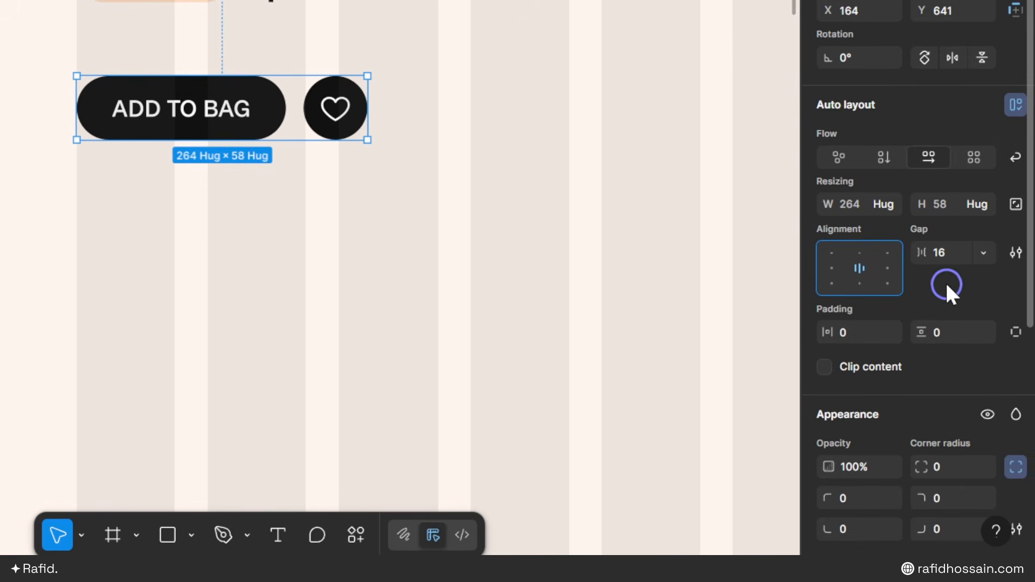
pyautogui.scroll(-5, 177, 153)
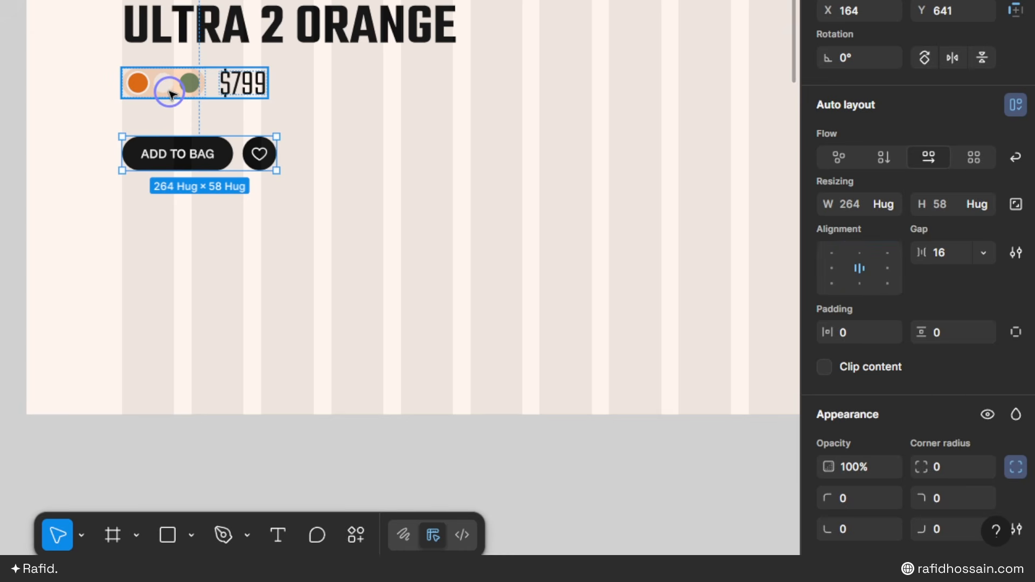
pyautogui.hotkey('shift', 'Up')
pyautogui.hotkey('shift', 'Up')
pyautogui.press('Up')
pyautogui.press('Up')
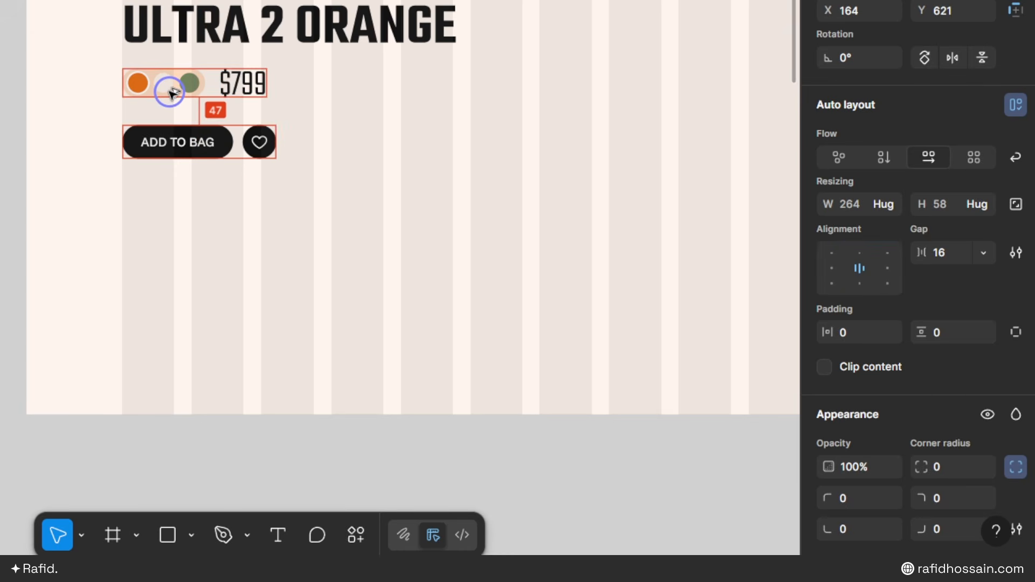
pyautogui.press('Up')
# Step: Combine the title block, the swatch and price row, and the button row into one vertical auto layout frame
pyautogui.moveTo(326, 191); pyautogui.dragTo(111, 0)
pyautogui.moveTo(516, 263); pyautogui.dragTo(517, 263)
pyautogui.hotkey('shift', 'a')
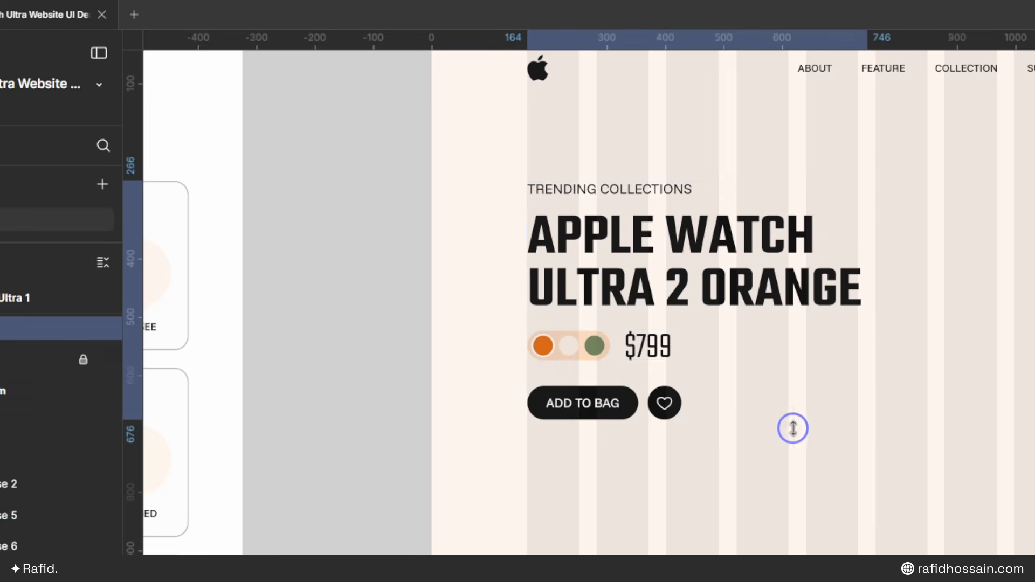
pyautogui.click(831, 332)
pyautogui.click(451, 304)
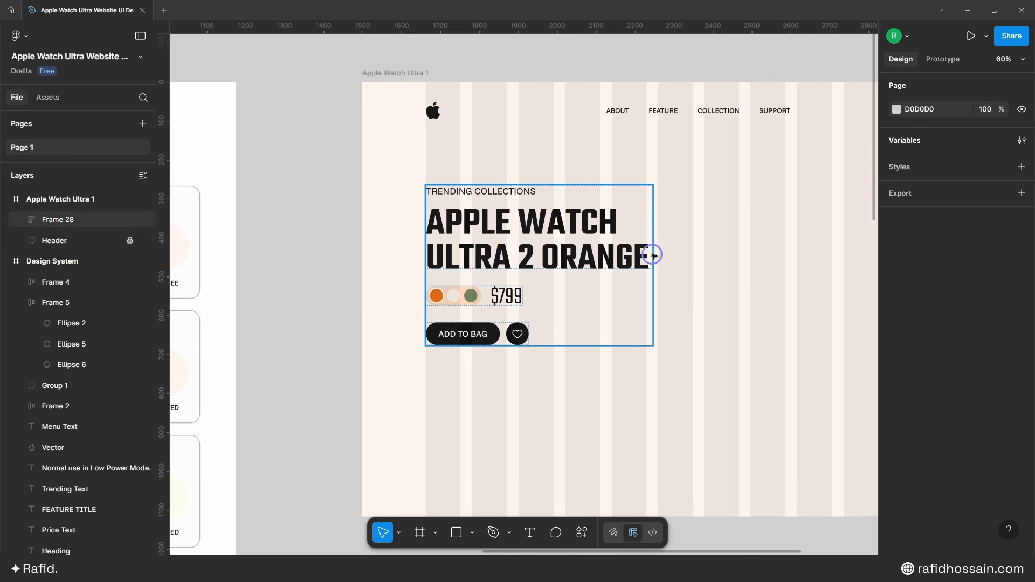
# Step: Copy the Features row with the 72hrs and 3000 nits items into the page frame below the buttons, at X 164, Y 859
pyautogui.keyDown('ctrl'); pyautogui.scroll(-6, 631, 176); pyautogui.keyUp('ctrl')
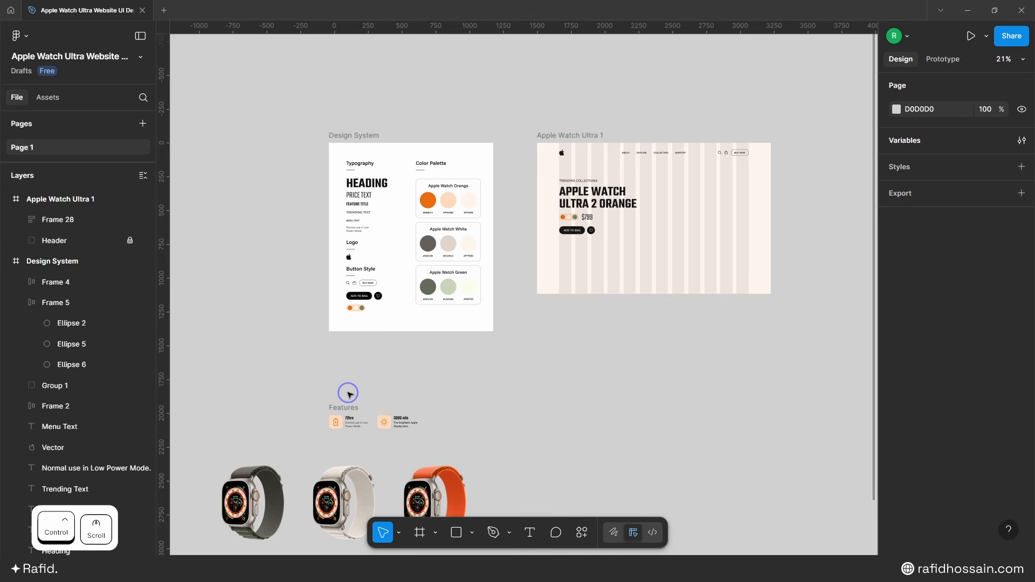
pyautogui.moveTo(341, 409); pyautogui.dragTo(577, 261)
pyautogui.keyDown('ctrl'); pyautogui.scroll(6, 605, 247); pyautogui.keyUp('ctrl')
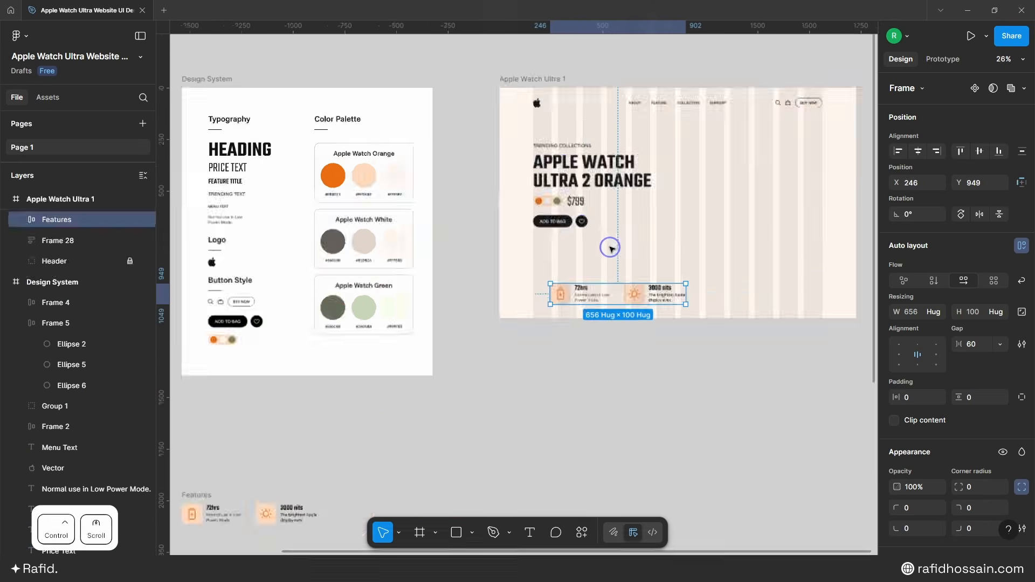
pyautogui.moveTo(556, 338); pyautogui.dragTo(517, 295)
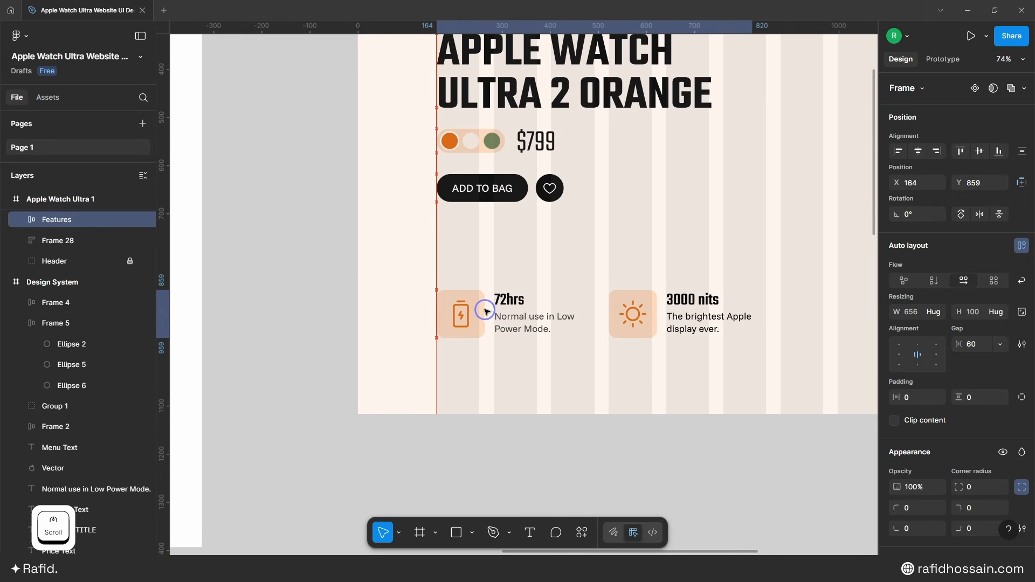
# Step: Move the Features row down to Y 867, 150 px above the page frame's bottom edge
pyautogui.press('alt')
pyautogui.hotkey('shift', 'Down')
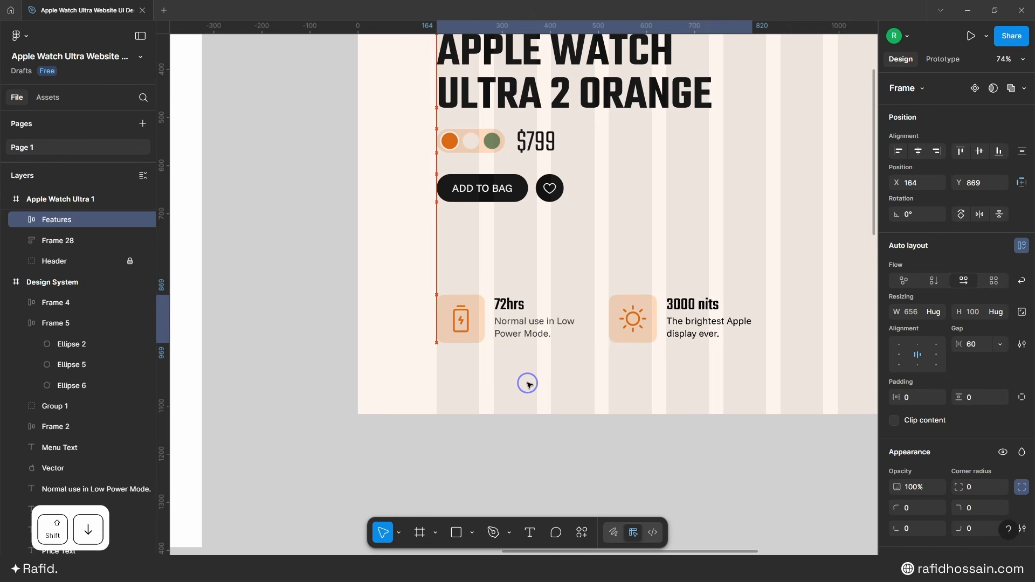
pyautogui.press('alt')
pyautogui.press('Up')
pyautogui.press('Up')
pyautogui.press('alt')
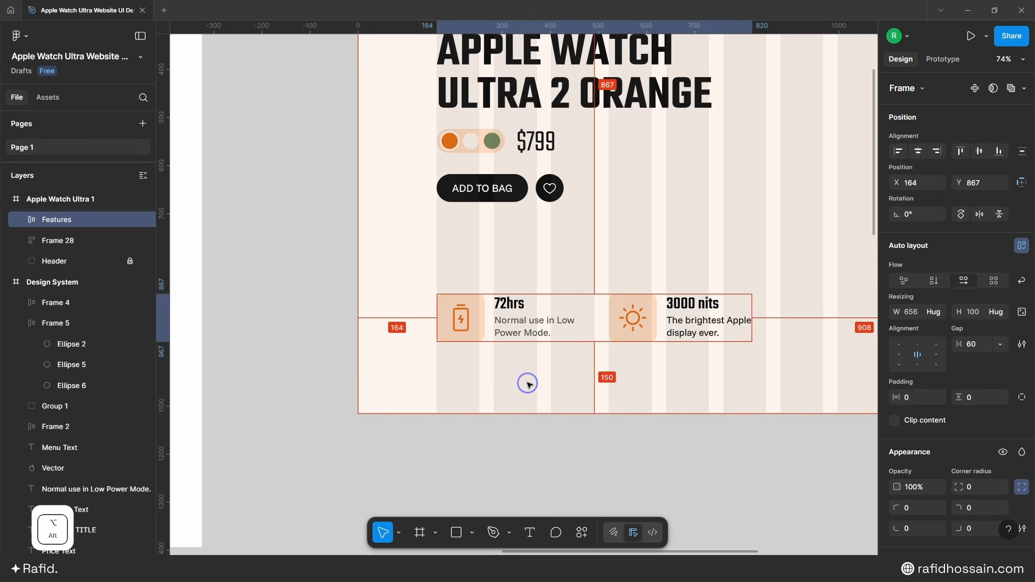
# Step: Examine the battery icon's size and fill in the 72hrs item and open the Phosphor Icons plugin
pyautogui.keyDown('ctrl'); pyautogui.scroll(-2, 434, 354); pyautogui.keyUp('ctrl')
pyautogui.keyDown('ctrl'); pyautogui.scroll(5, 466, 345); pyautogui.keyUp('ctrl')
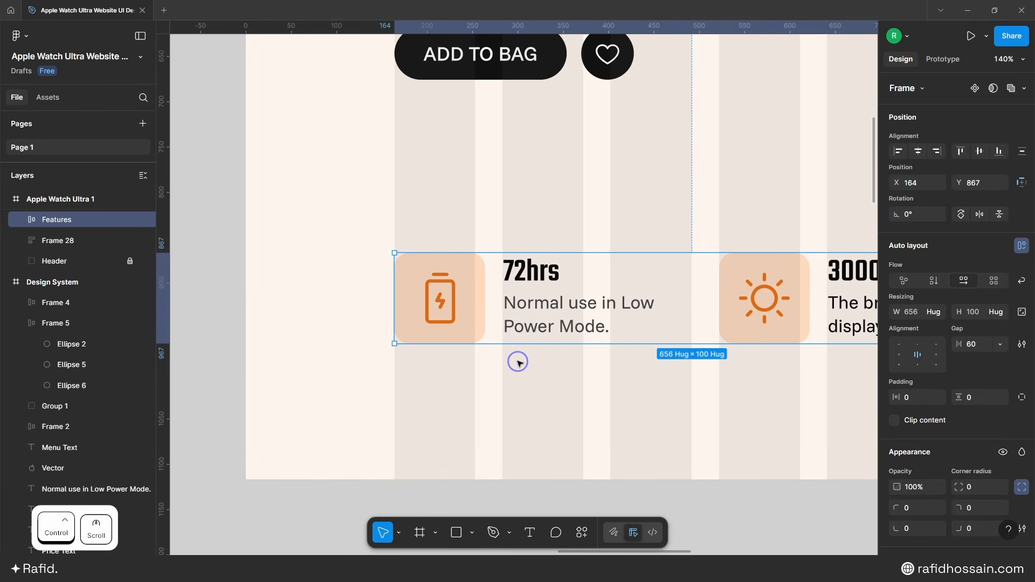
pyautogui.click(496, 378)
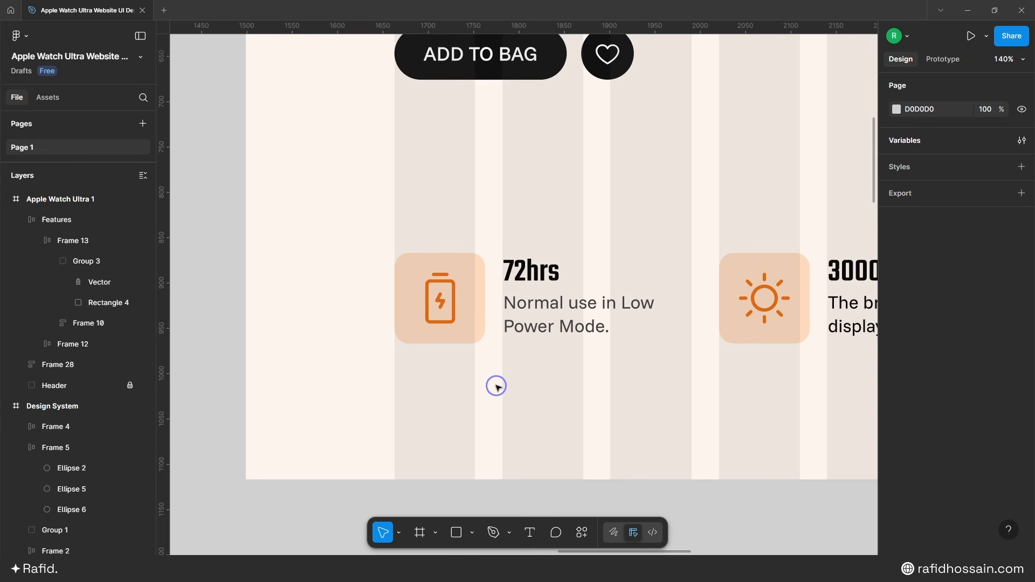
pyautogui.keyDown('ctrl'); pyautogui.click(447, 320); pyautogui.keyUp('ctrl')
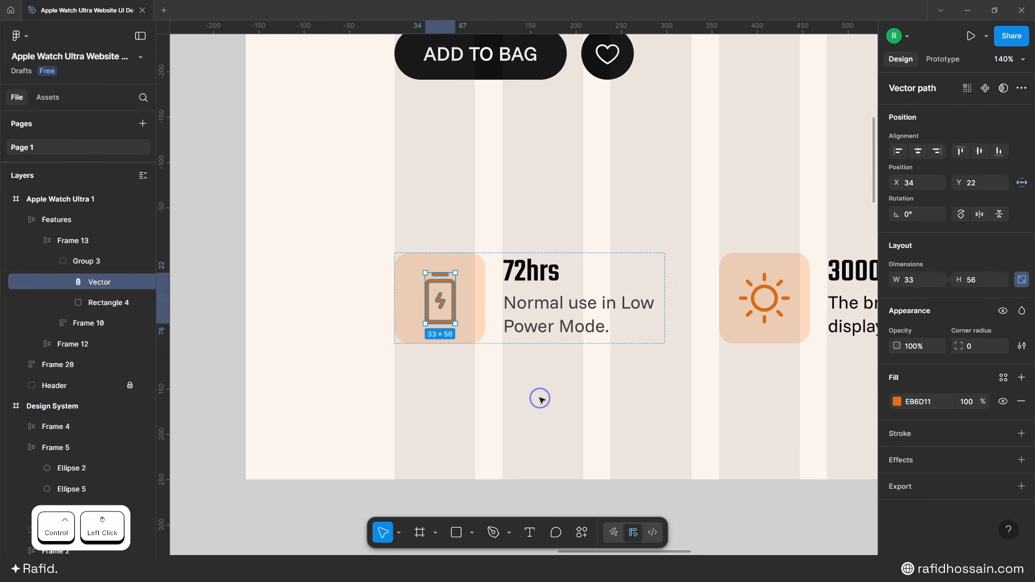
pyautogui.click(549, 407)
pyautogui.click(581, 533)
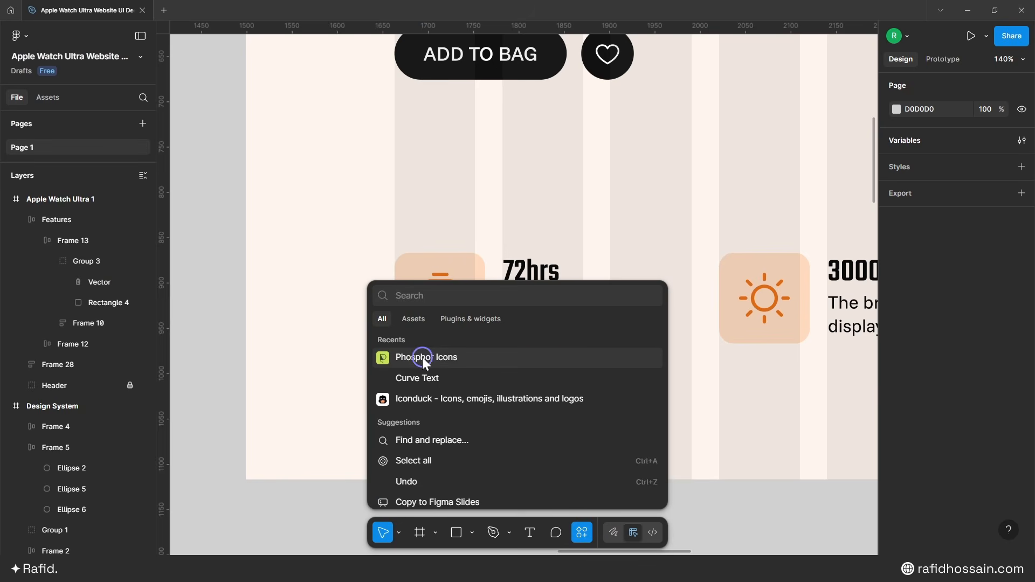
pyautogui.click(451, 357)
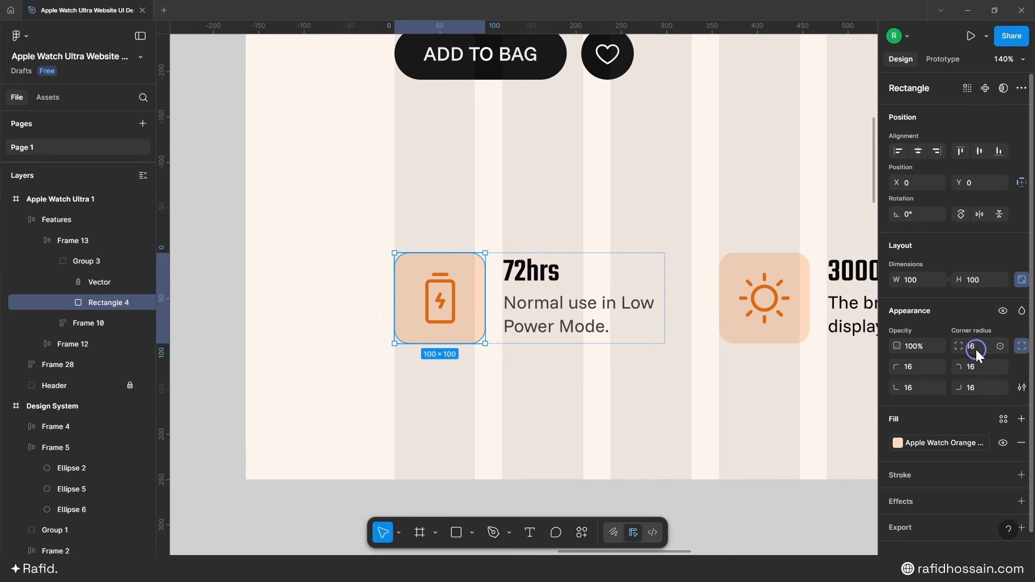
# Step: Check the fill of the battery icon's rounded background and apply the Apple Watch Orange colour style to the battery vector
pyautogui.click(898, 443)
pyautogui.click(863, 281)
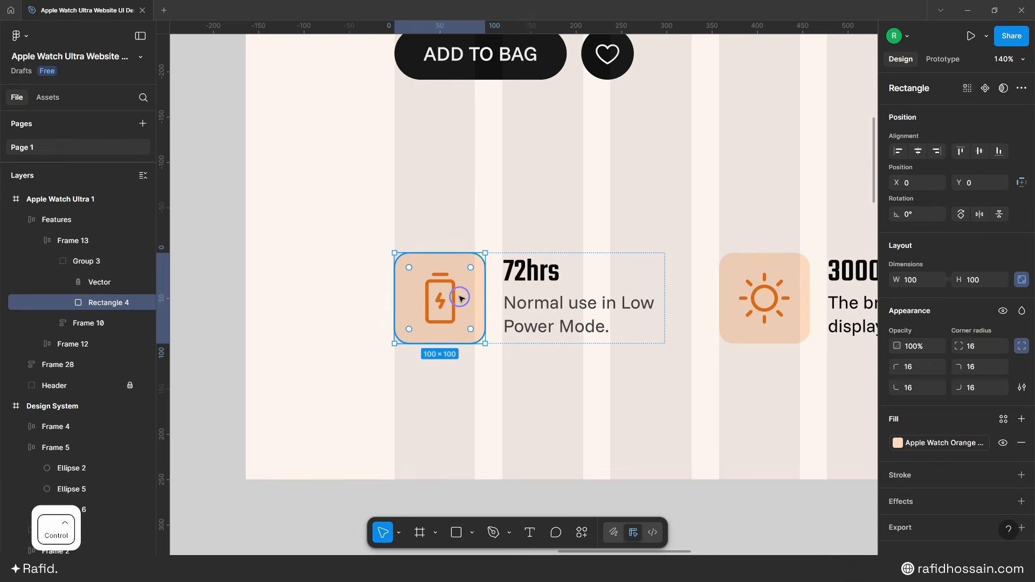
pyautogui.keyDown('ctrl'); pyautogui.click(461, 298); pyautogui.keyUp('ctrl')
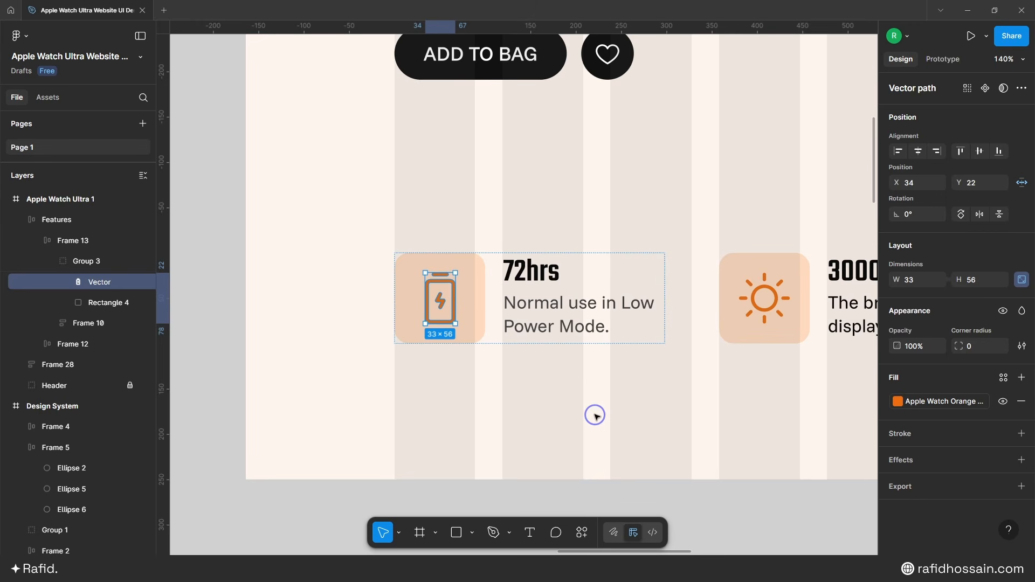
pyautogui.click(897, 401)
pyautogui.click(461, 311)
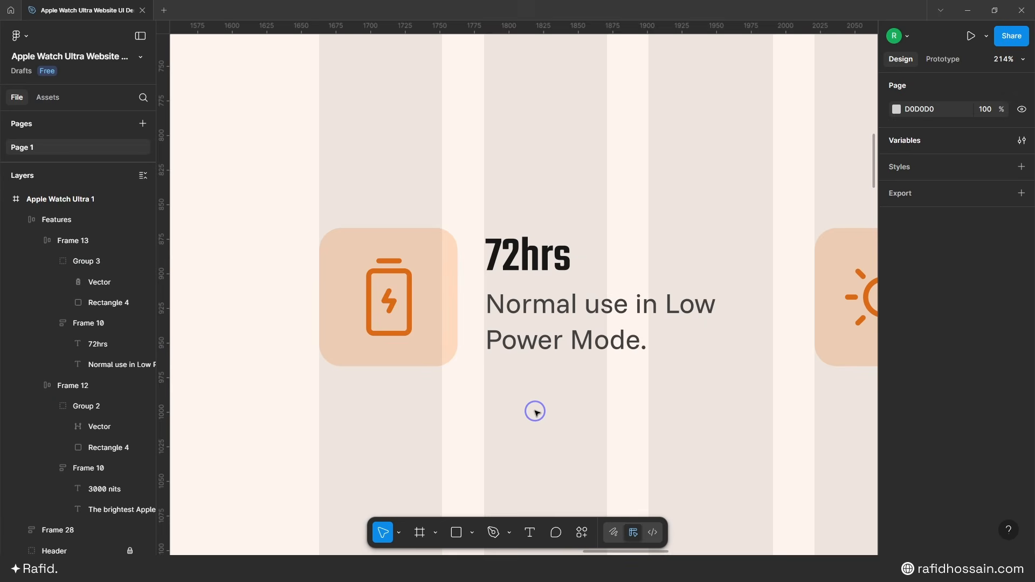
# Step: Examine the typography of the 72hrs heading and description, plus the auto layout gaps of the text stack and the whole item
pyautogui.keyDown('ctrl'); pyautogui.click(527, 255); pyautogui.keyUp('ctrl')
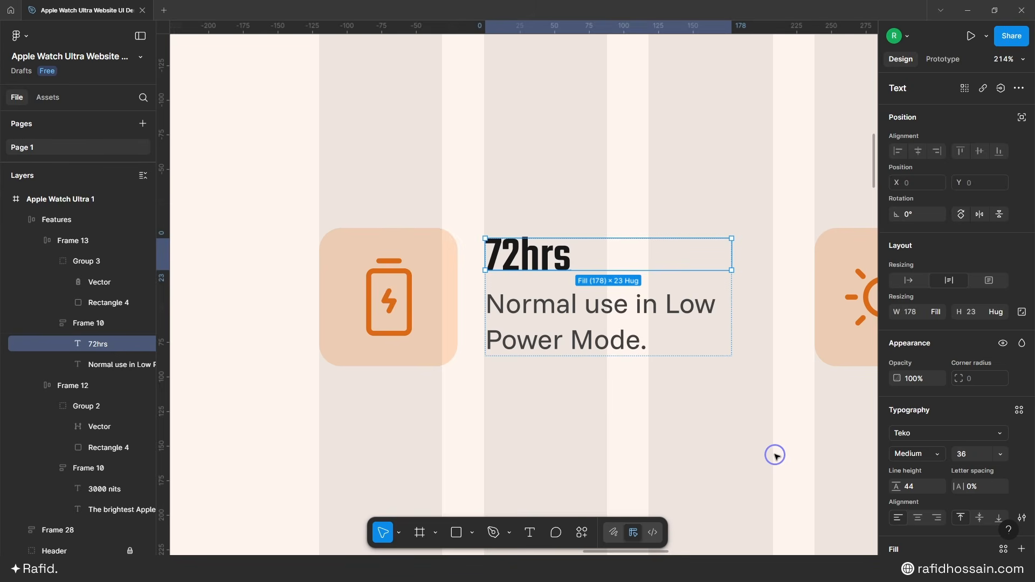
pyautogui.press('Tab')
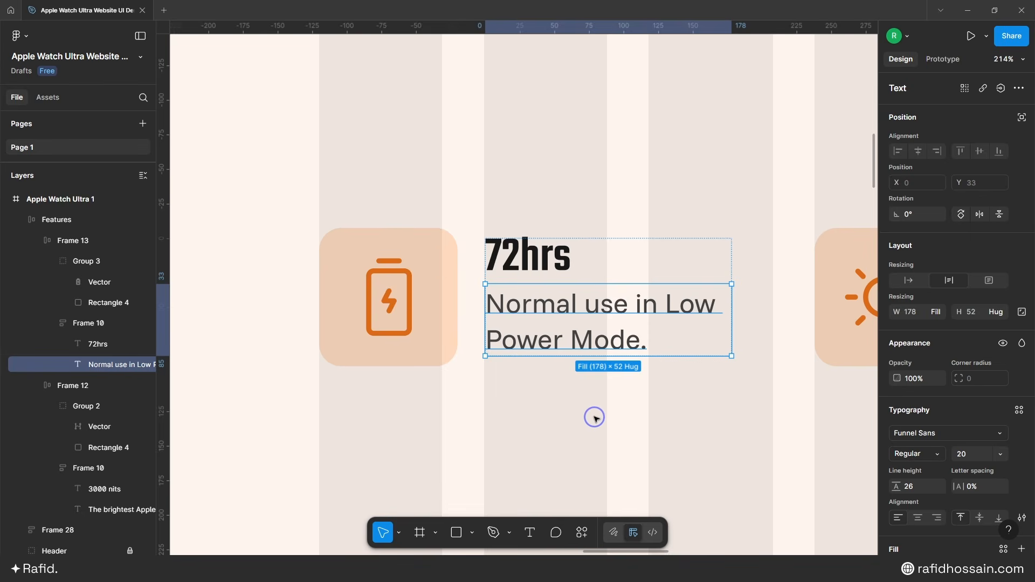
pyautogui.click(595, 418)
pyautogui.click(559, 296)
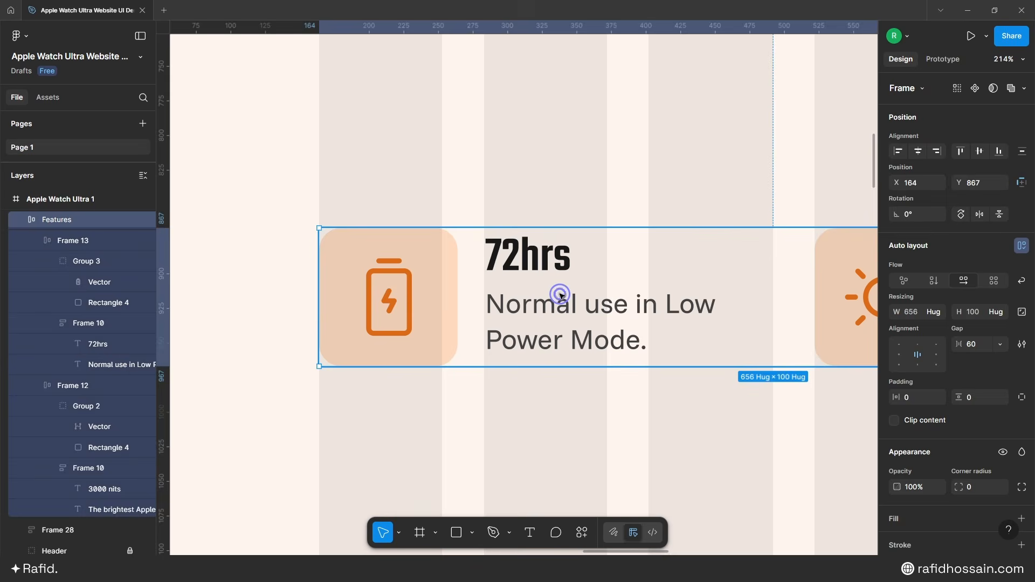
pyautogui.click(559, 296)
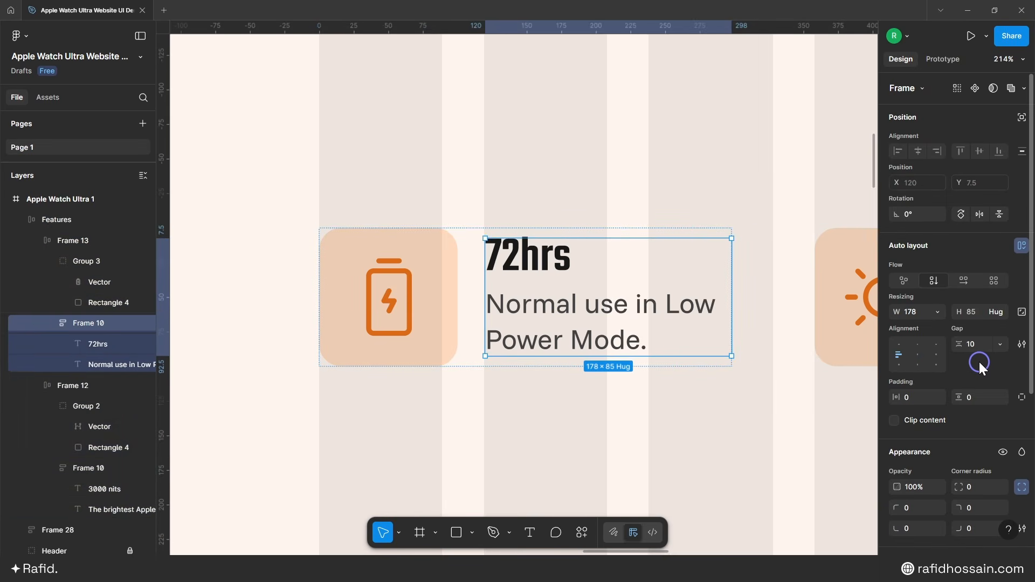
pyautogui.click(695, 414)
pyautogui.doubleClick(417, 331)
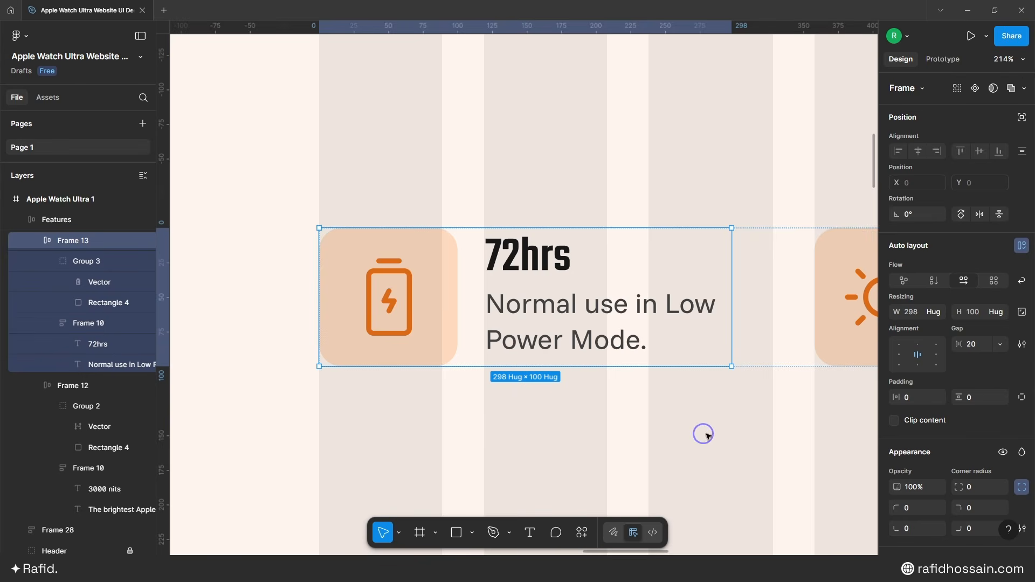
pyautogui.click(452, 398)
pyautogui.keyDown('ctrl'); pyautogui.scroll(-5, 550, 348); pyautogui.keyUp('ctrl')
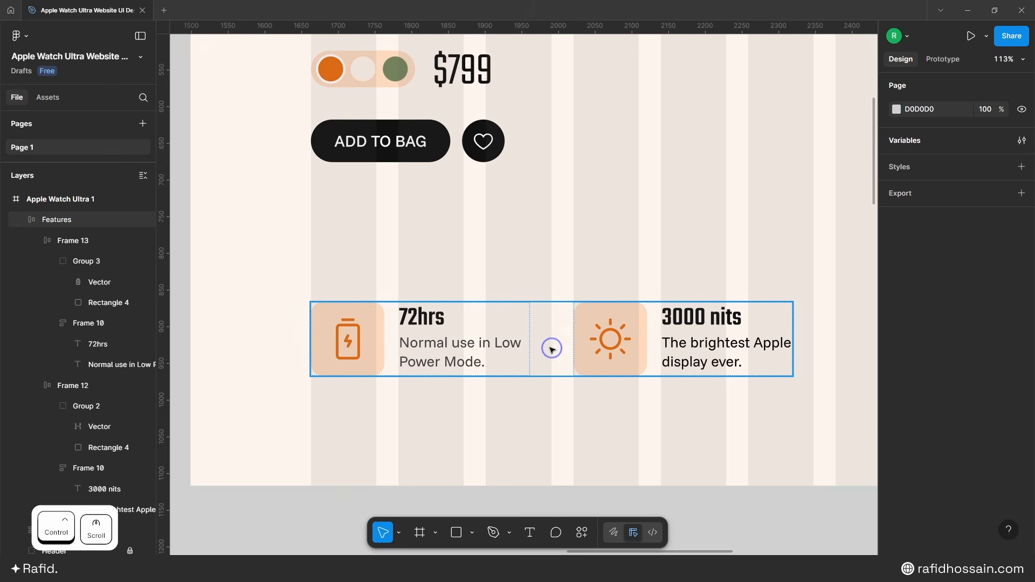
pyautogui.click(599, 342)
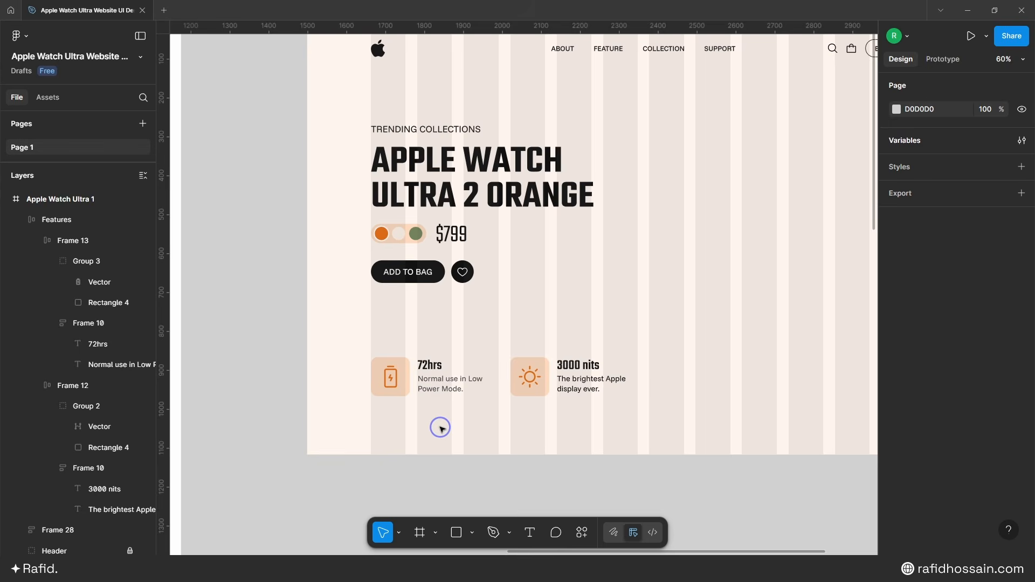
# Step: Draw a rectangle 685 px wide at X 879, beside the hero text, and set its height to 750 px
pyautogui.keyDown('ctrl'); pyautogui.scroll(-3, 440, 428); pyautogui.keyUp('ctrl')
pyautogui.keyDown('ctrl'); pyautogui.scroll(3, 783, 292); pyautogui.keyUp('ctrl')
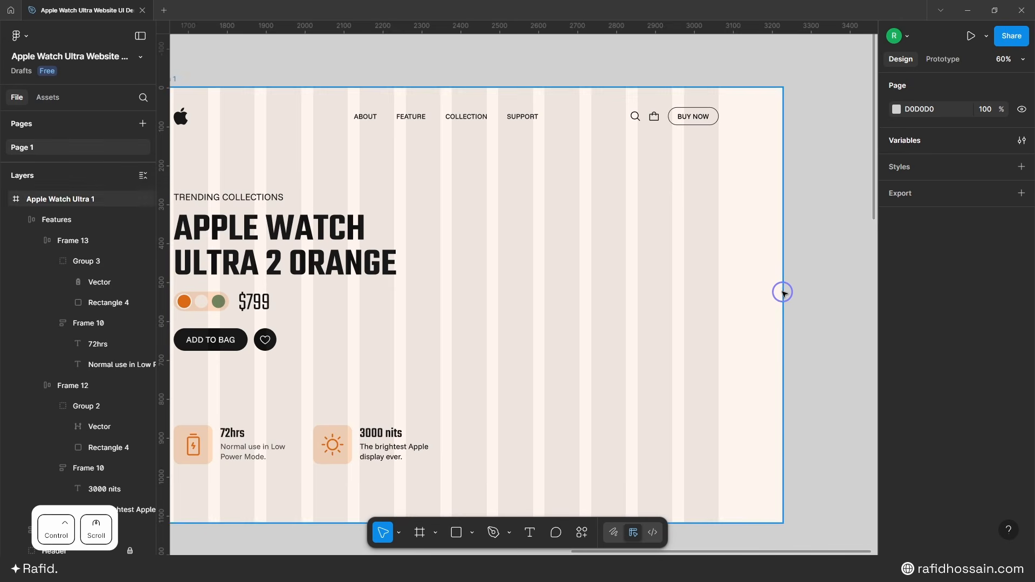
pyautogui.press('r')
pyautogui.moveTo(452, 201); pyautogui.dragTo(719, 405)
pyautogui.moveTo(596, 405); pyautogui.dragTo(596, 464)
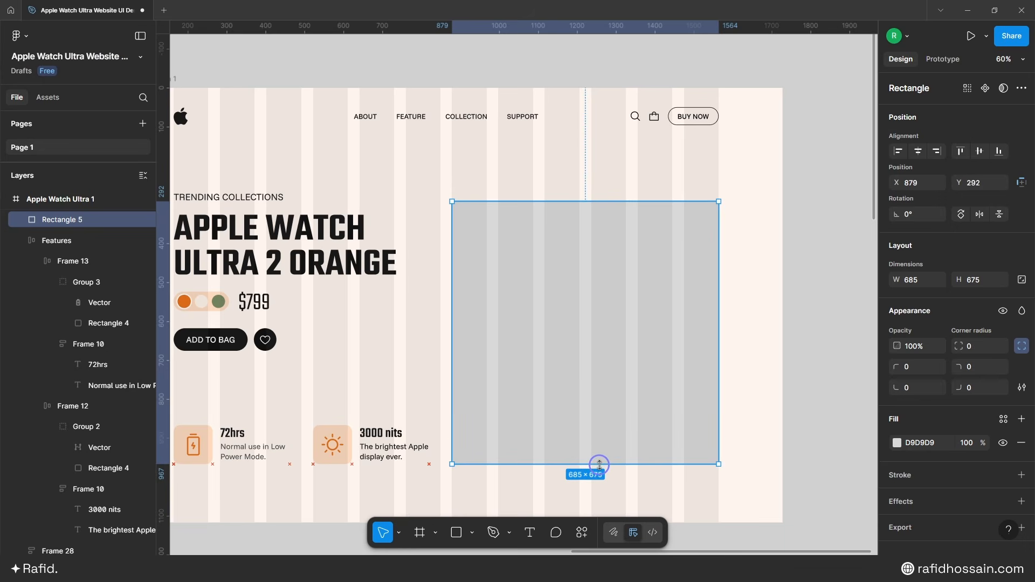
pyautogui.click(976, 289)
pyautogui.write('750')
pyautogui.press('Return')
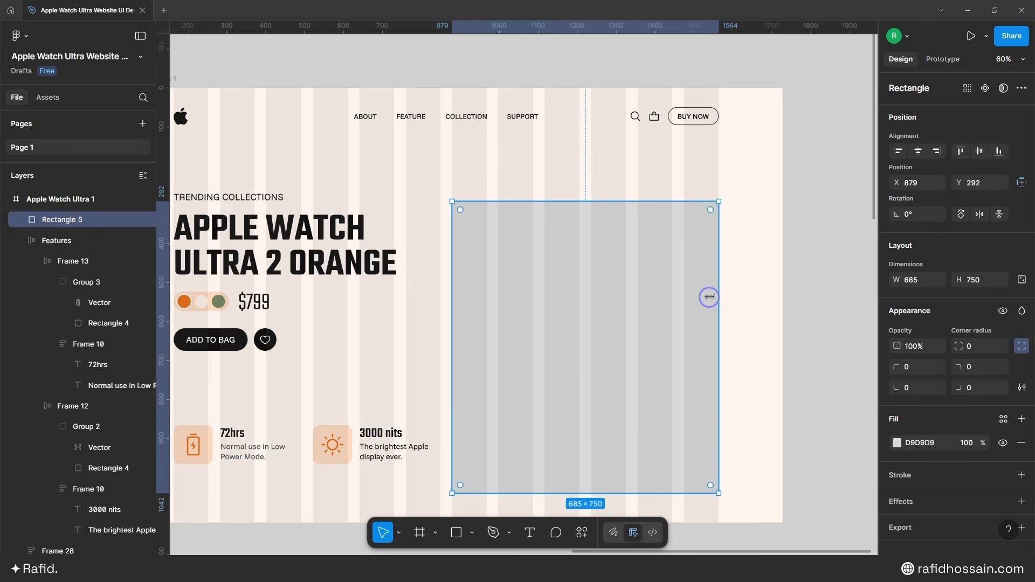
# Step: Move the large rectangle up to Y 216, below the header
pyautogui.moveTo(709, 296); pyautogui.dragTo(679, 271)
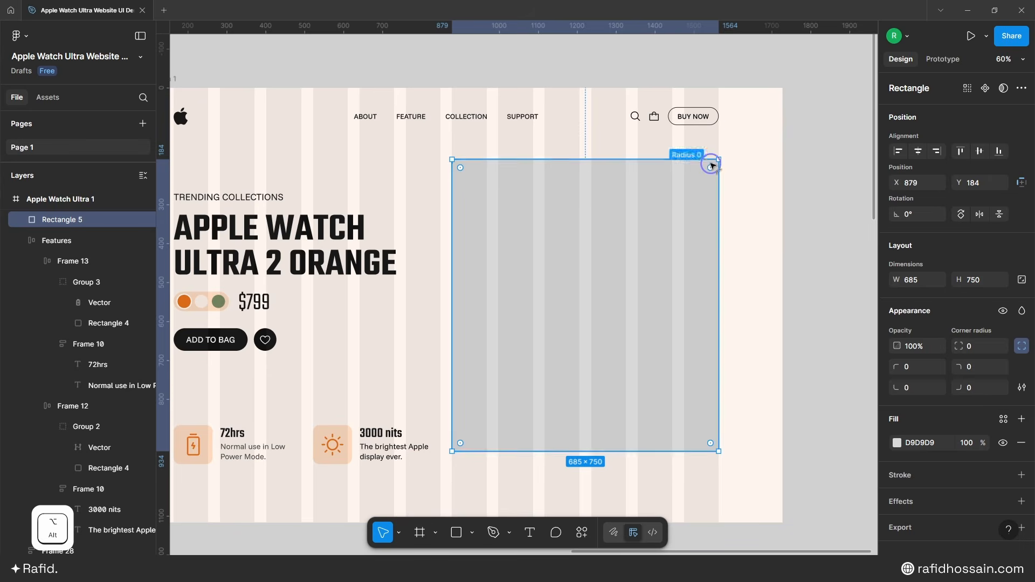
pyautogui.hotkey('shift', 'Down')
pyautogui.hotkey('shift', 'Down')
pyautogui.hotkey('shift', 'Down')
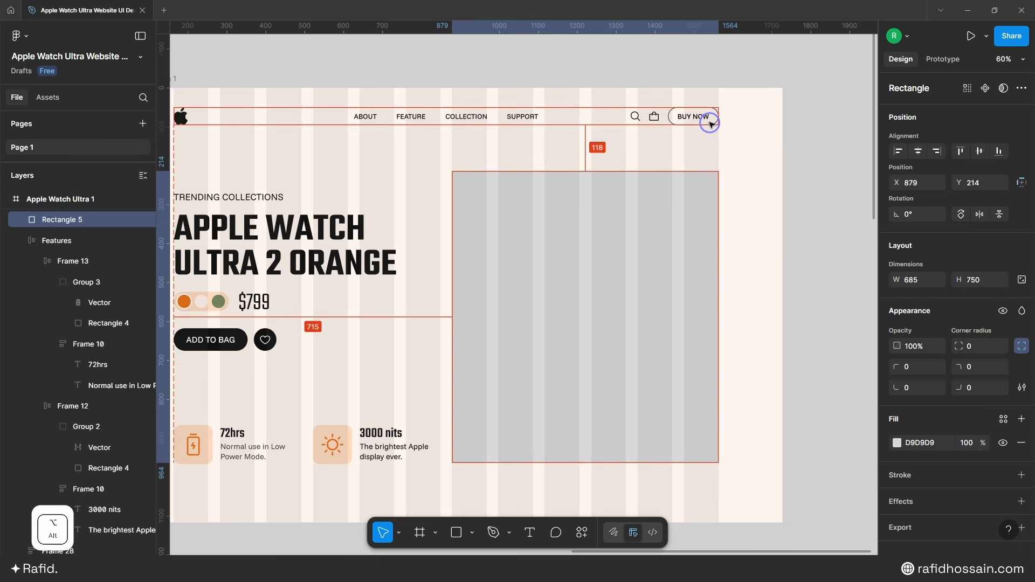
pyautogui.press('Escape')
# Step: Draw a small square near the large rectangle's top-left corner, lock its aspect ratio and set its size to 180 × 180 px
pyautogui.press('r')
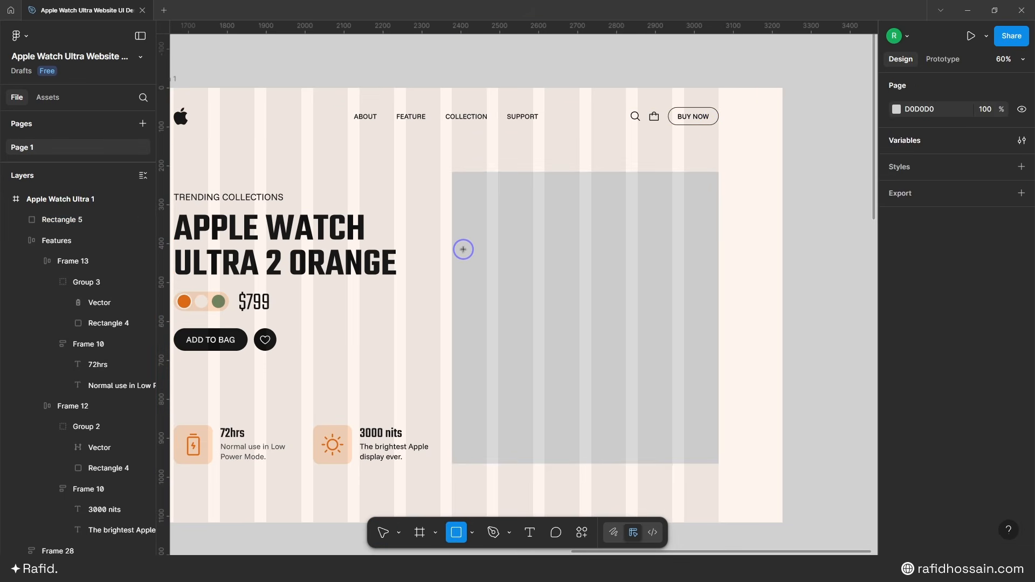
pyautogui.keyDown('ctrl'); pyautogui.scroll(5, 463, 249); pyautogui.keyUp('ctrl')
pyautogui.keyDown('ctrl'); pyautogui.scroll(-4, 493, 239); pyautogui.keyUp('ctrl')
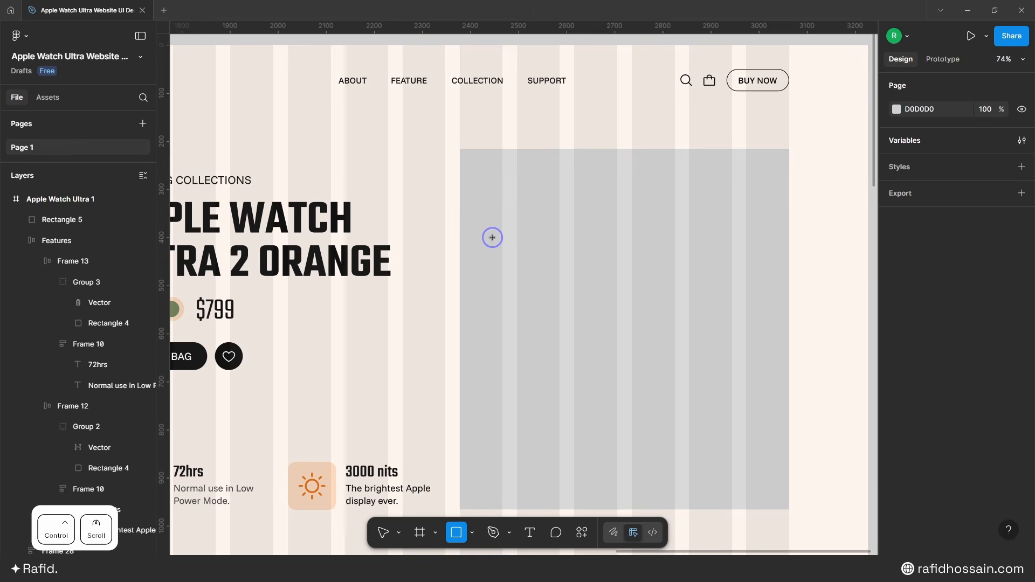
pyautogui.moveTo(453, 176); pyautogui.dragTo(525, 234)
pyautogui.click(910, 282)
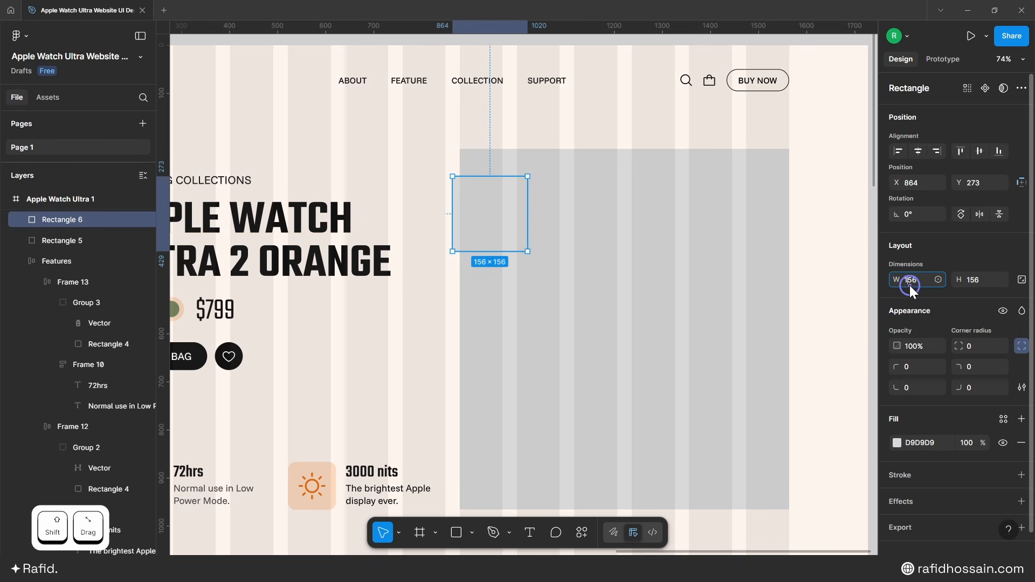
pyautogui.click(1021, 280)
pyautogui.click(917, 279)
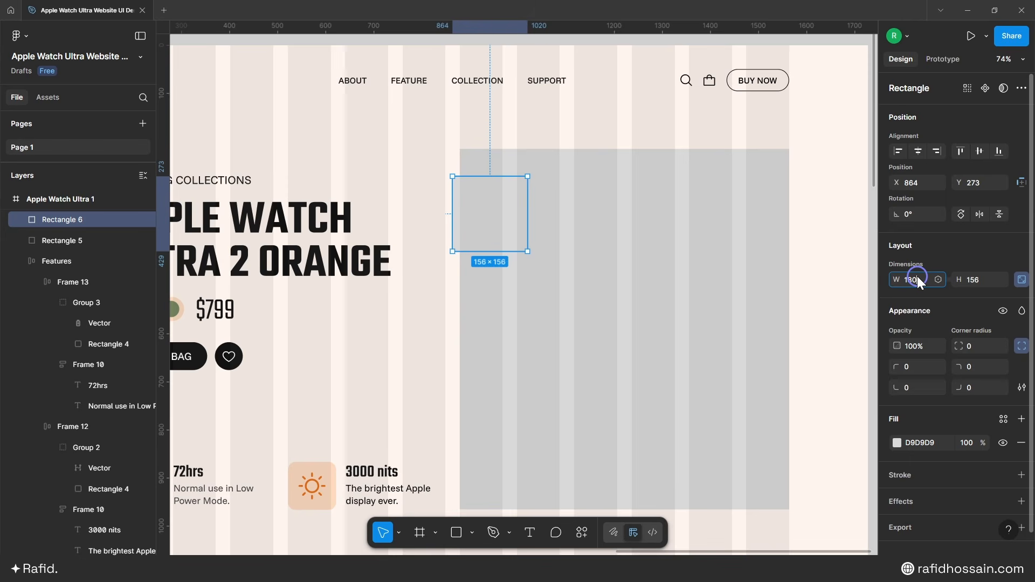
pyautogui.press('Return')
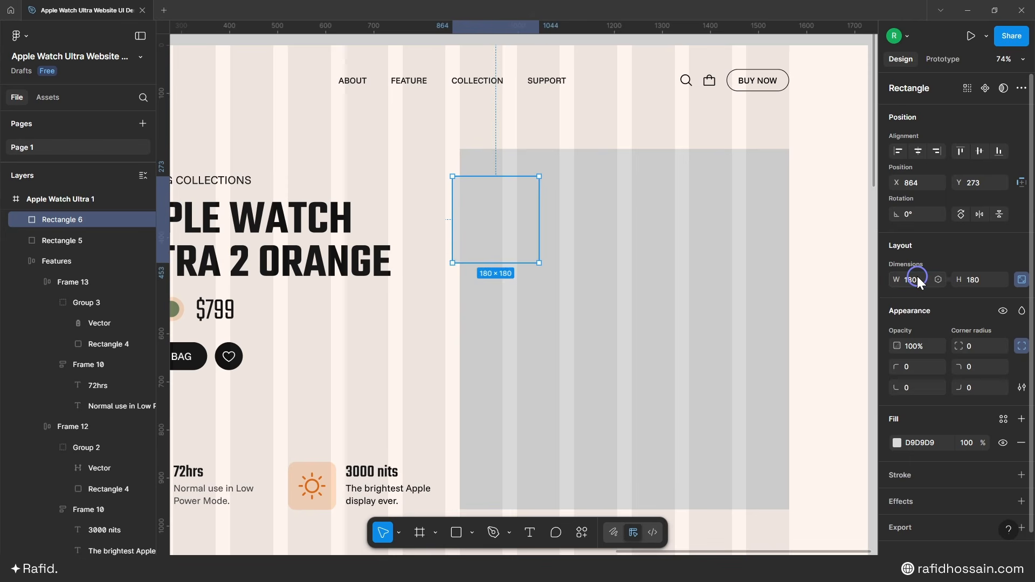
# Step: Fill the small square with grey 656565 and align it to the large rectangle's top-left corner at X 879, Y 216
pyautogui.click(897, 443)
pyautogui.moveTo(776, 317); pyautogui.dragTo(731, 336)
pyautogui.click(516, 143)
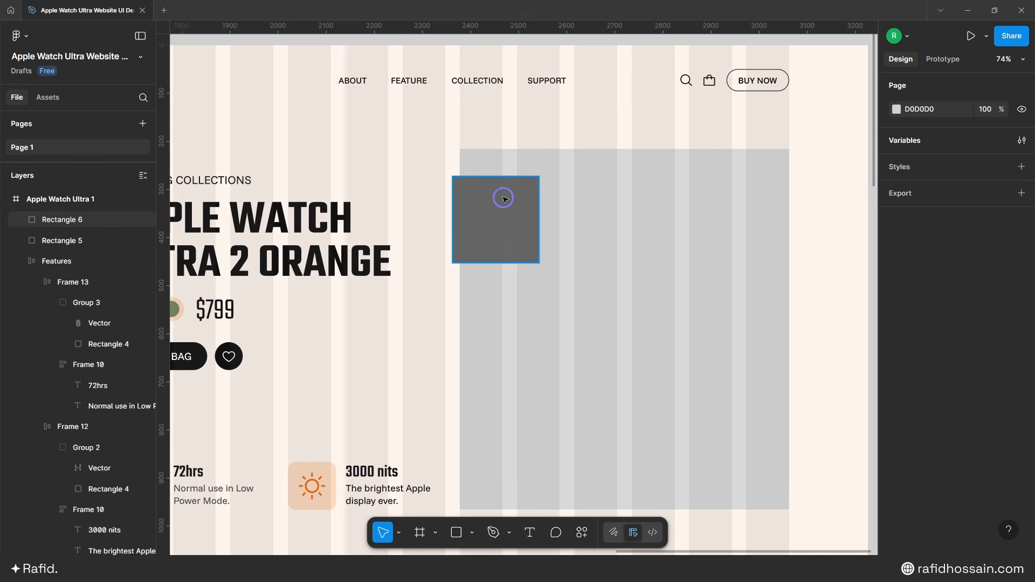
pyautogui.moveTo(504, 200); pyautogui.dragTo(503, 169)
pyautogui.scroll(6, 504, 170)
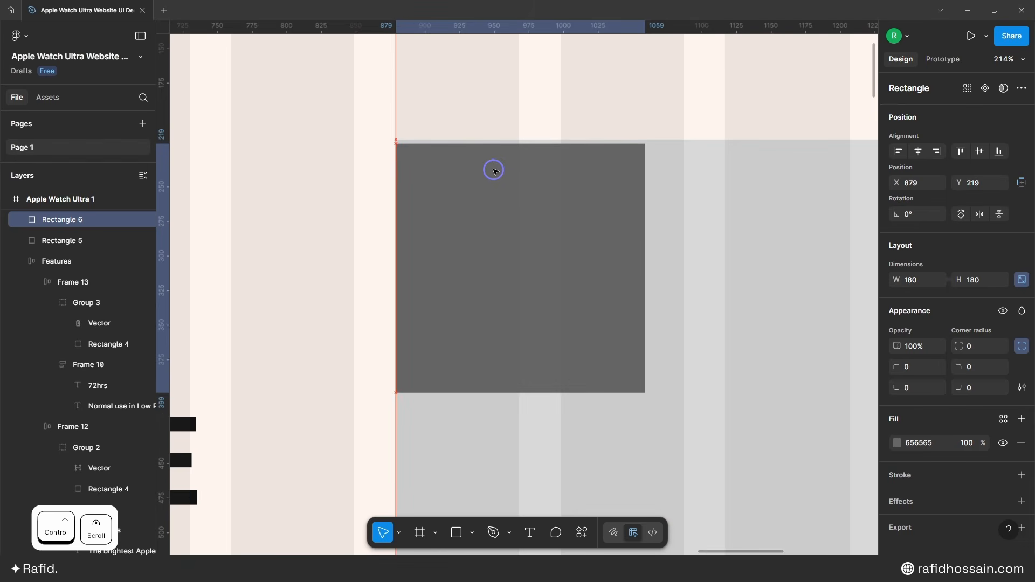
pyautogui.scroll(-6, 494, 166)
# Step: Subtract the small square from the large rectangle to cut a notch in its top-left corner
pyautogui.keyDown('shift'); pyautogui.click(543, 160); pyautogui.keyUp('shift')
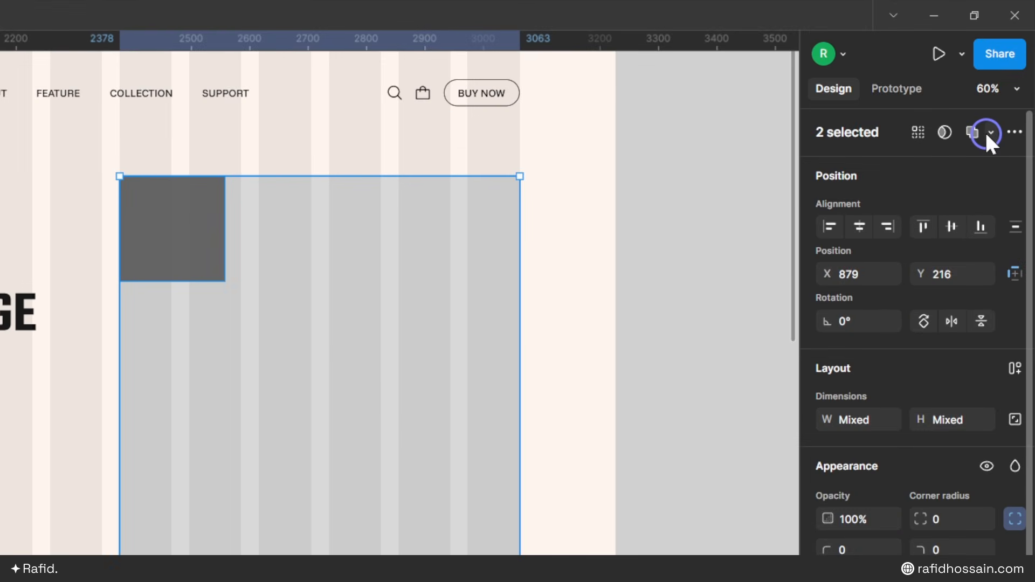
pyautogui.click(1005, 89)
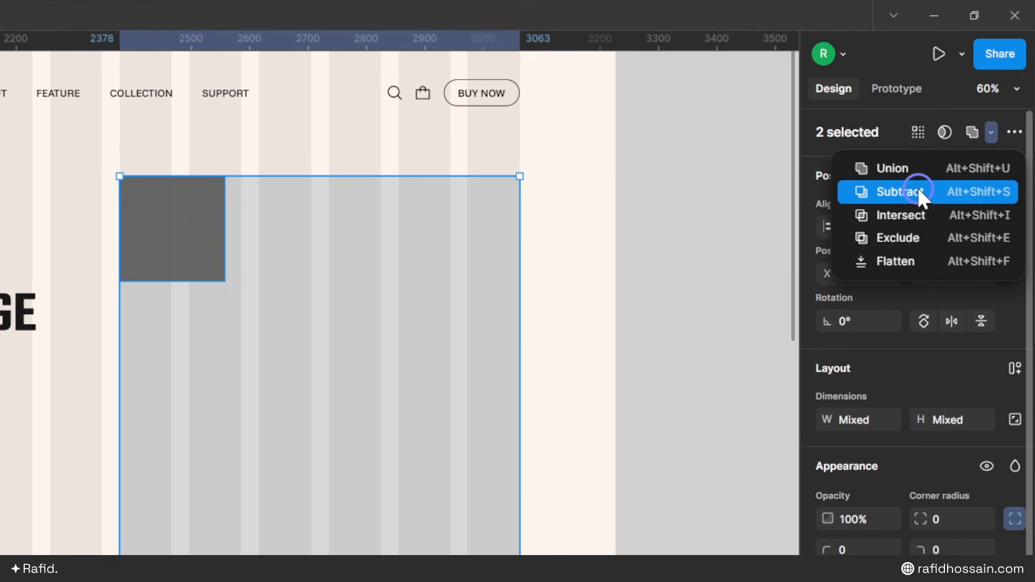
pyautogui.click(905, 192)
pyautogui.click(603, 233)
# Step: Draw a 325 × 92 px rectangle below the notched shape's bottom-right corner and fill it with dark grey 373737
pyautogui.scroll(-3, 474, 478)
pyautogui.scroll(5, 469, 482)
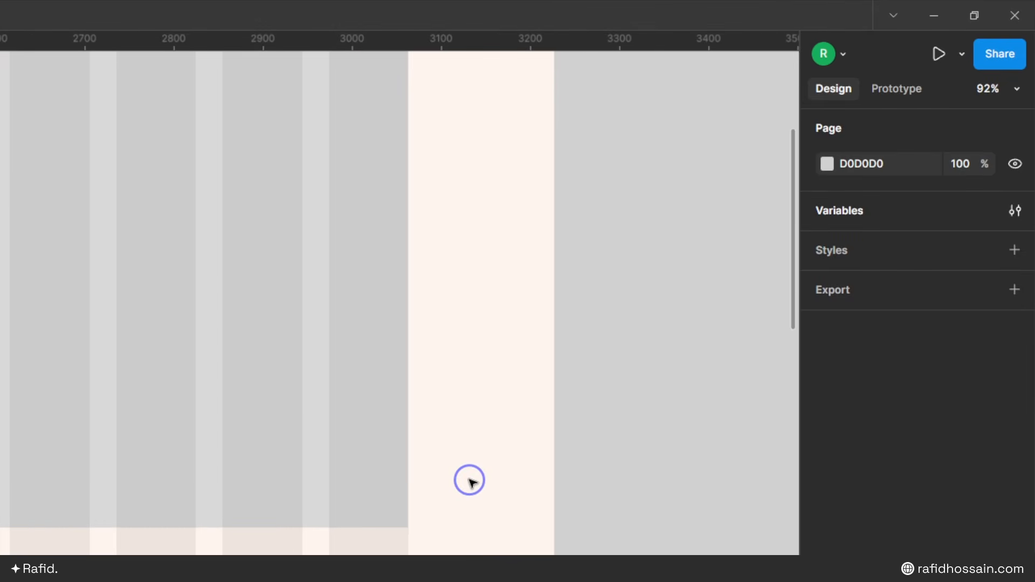
pyautogui.press('r')
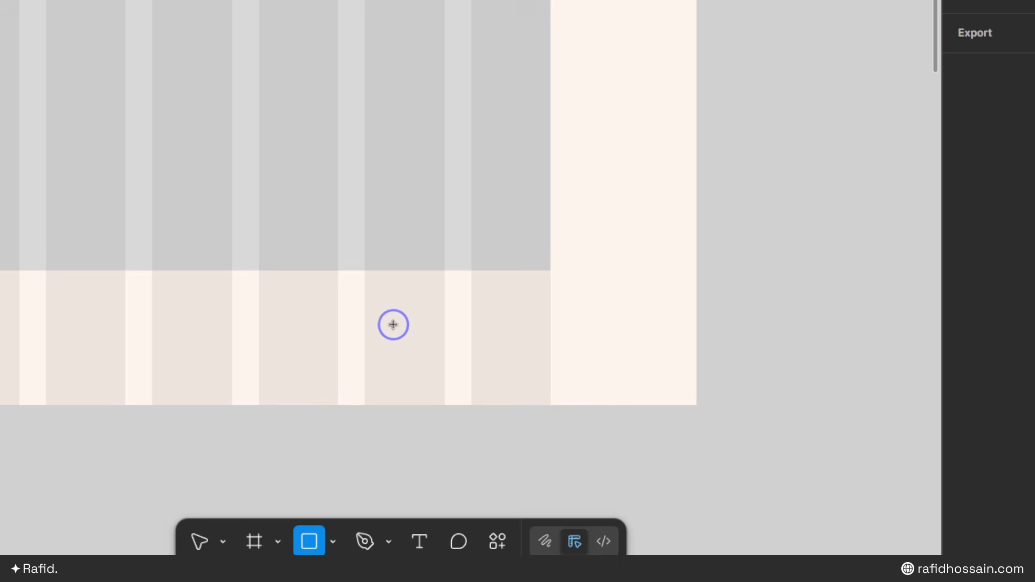
pyautogui.moveTo(322, 298); pyautogui.dragTo(613, 379)
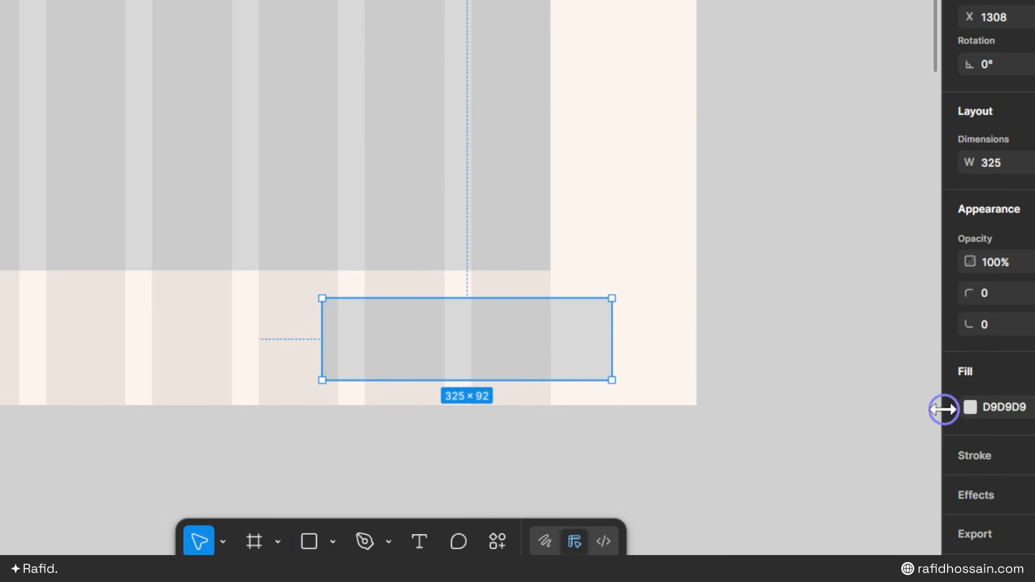
pyautogui.click(969, 406)
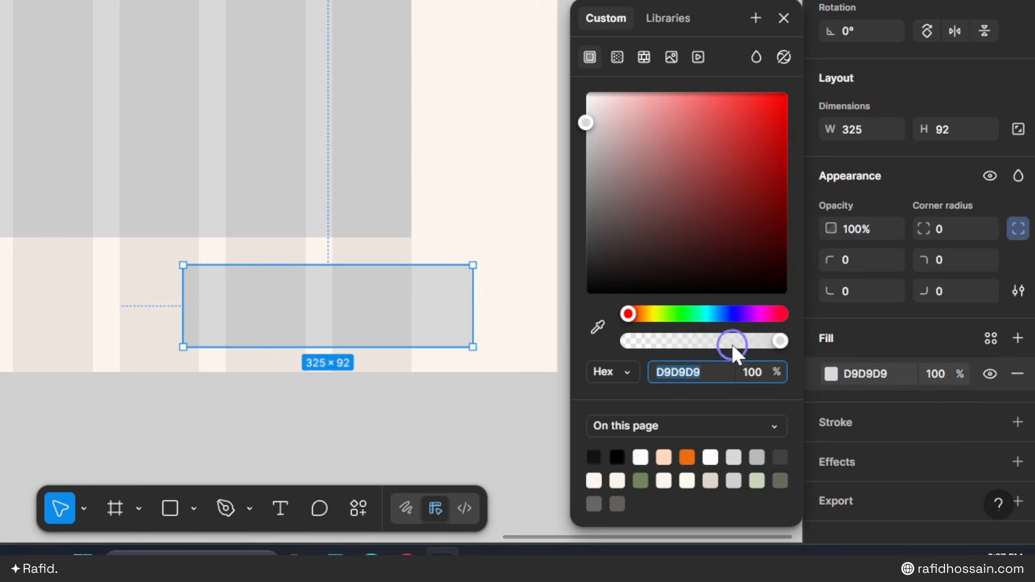
pyautogui.moveTo(609, 197); pyautogui.dragTo(577, 265)
pyautogui.click(386, 302)
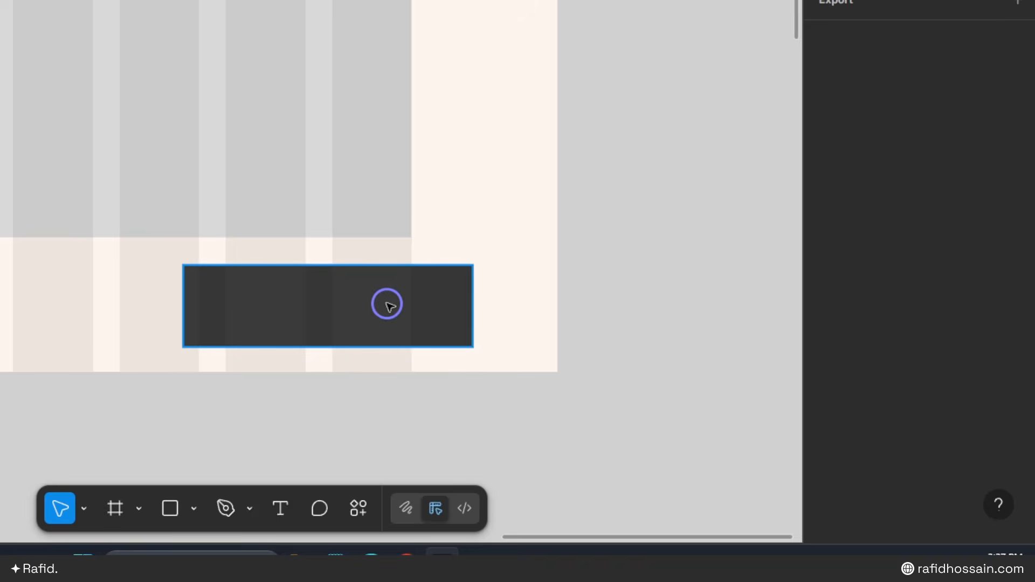
# Step: Rotate the dark grey rectangle to 45° and move it over the notched shape's bottom-right corner
pyautogui.moveTo(480, 261); pyautogui.dragTo(377, 187)
pyautogui.scroll(3, 397, 261)
pyautogui.moveTo(360, 294); pyautogui.dragTo(441, 201)
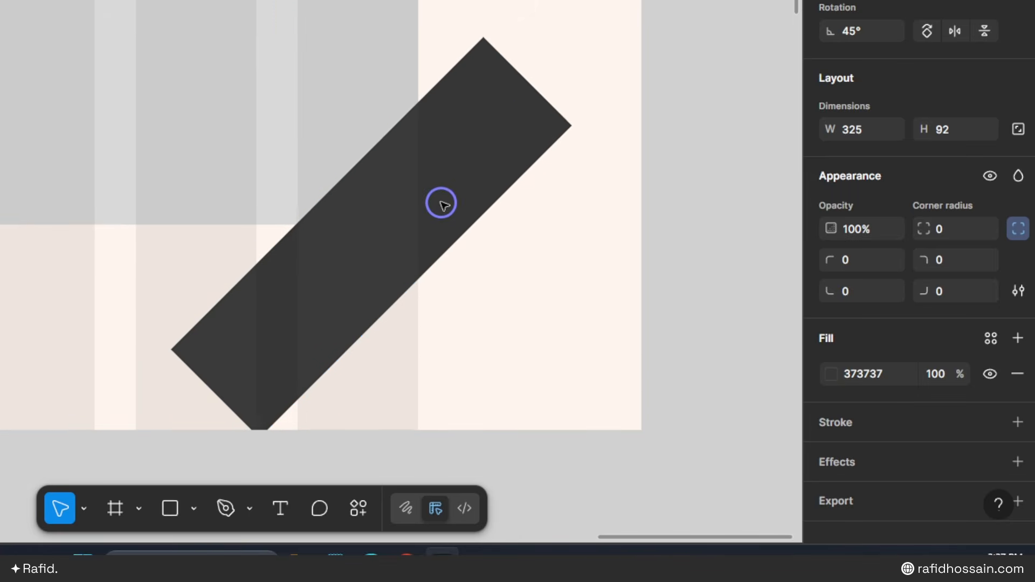
# Step: Subtract the rotated dark grey rectangle from the notched shape to cut a diagonal bevel across its bottom-right corner
pyautogui.scroll(4, 409, 225)
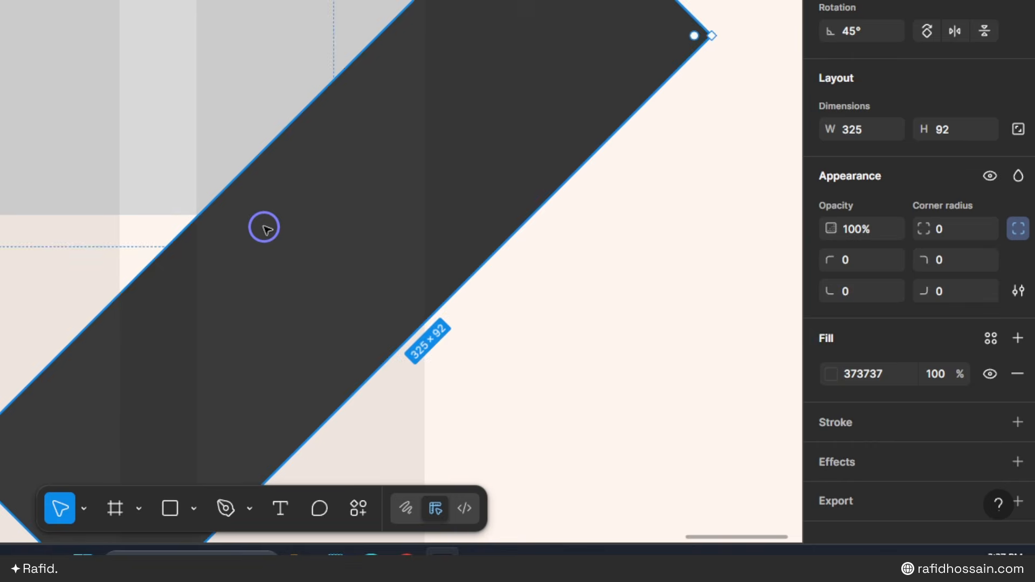
pyautogui.scroll(5, 206, 192)
pyautogui.scroll(-5, 203, 200)
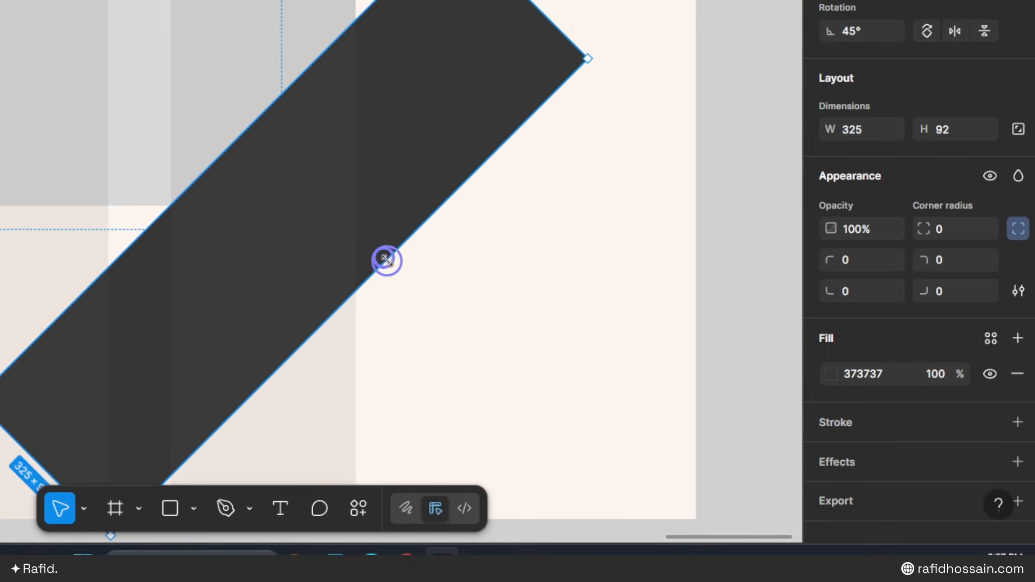
pyautogui.moveTo(386, 260); pyautogui.dragTo(391, 265)
pyautogui.scroll(-5, 372, 271)
pyautogui.click(411, 289)
pyautogui.moveTo(268, 185); pyautogui.dragTo(206, 128)
pyautogui.scroll(-2, 294, 170)
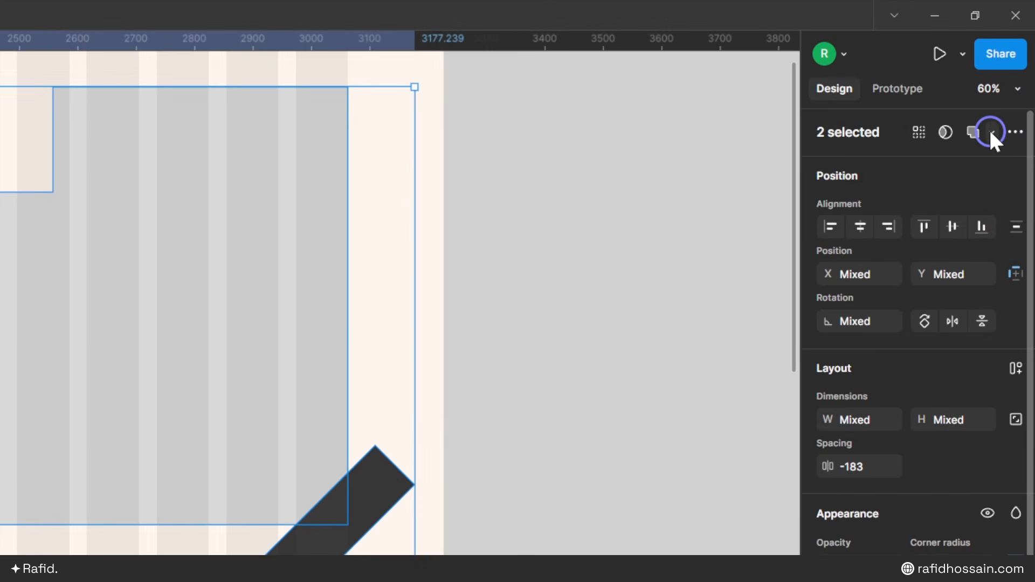
pyautogui.click(991, 133)
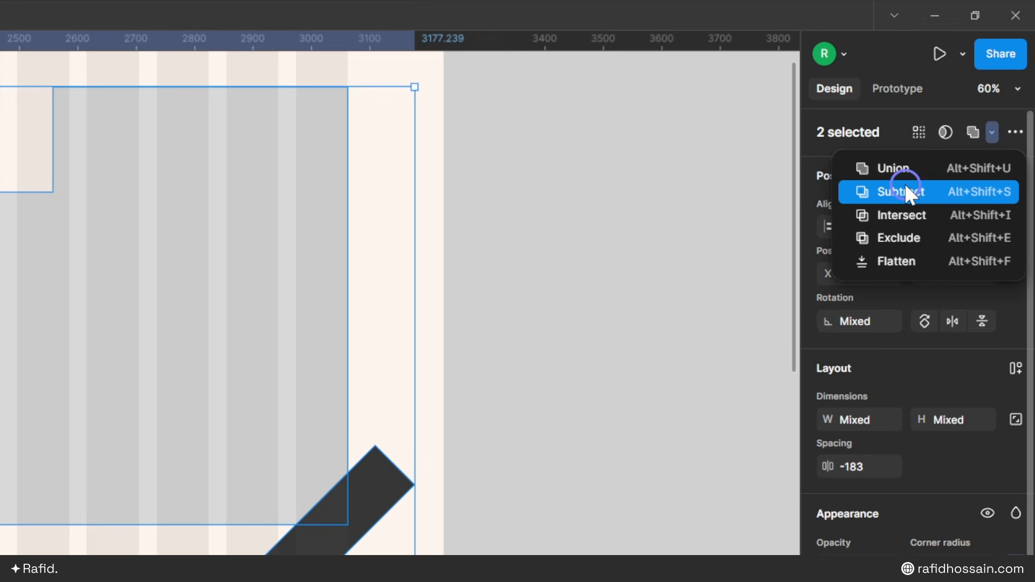
pyautogui.click(898, 192)
# Step: Round all corners of the combined notched shape with a corner radius of 40
pyautogui.scroll(2, 164, 215)
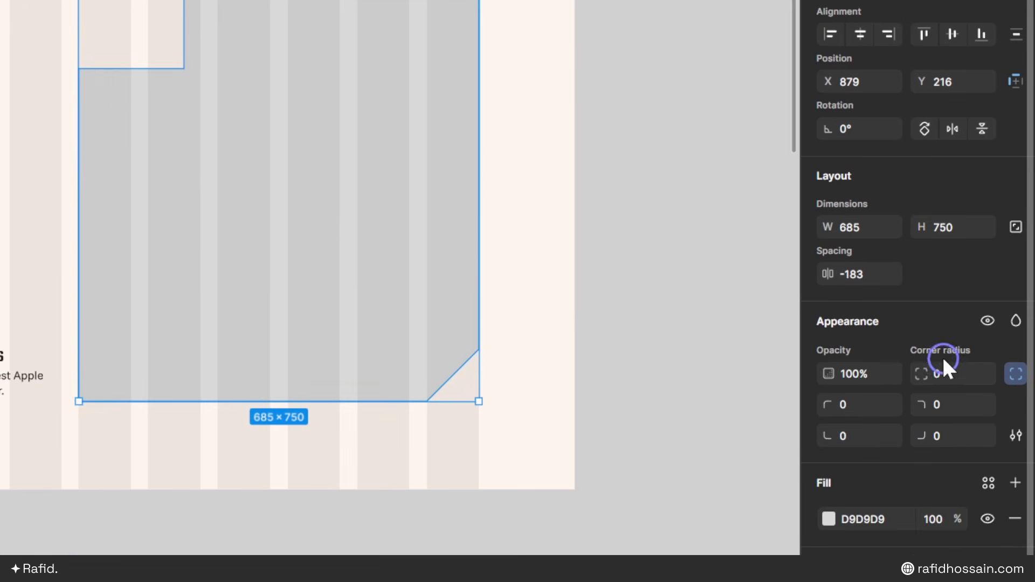
pyautogui.click(940, 370)
pyautogui.write('40')
pyautogui.press('Return')
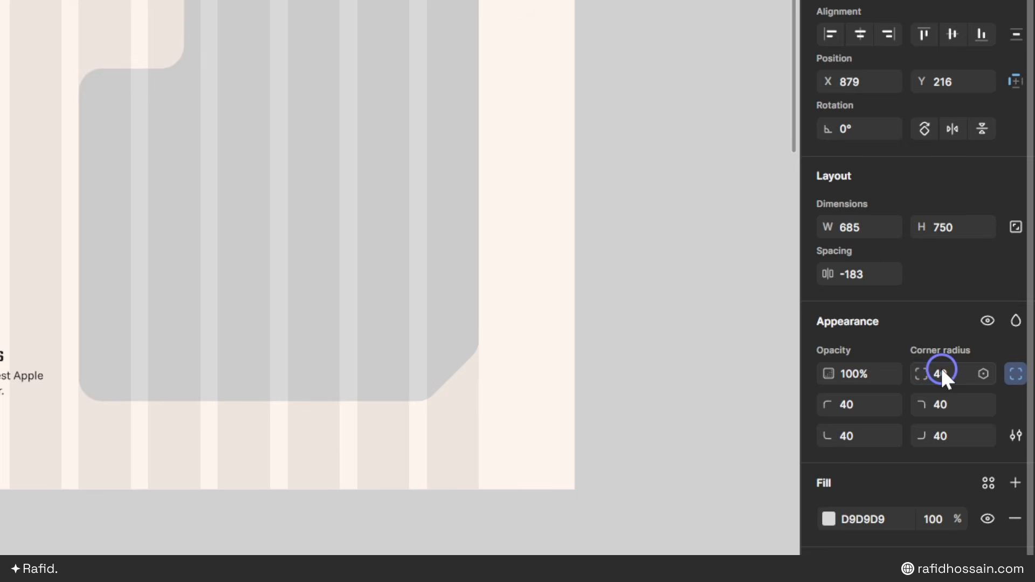
pyautogui.click(759, 379)
# Step: Draw a 160 × 160 px circle and place it in the shape's top-left notch at X 879, Y 216
pyautogui.scroll(-1, 358, 80)
pyautogui.scroll(2, 446, 129)
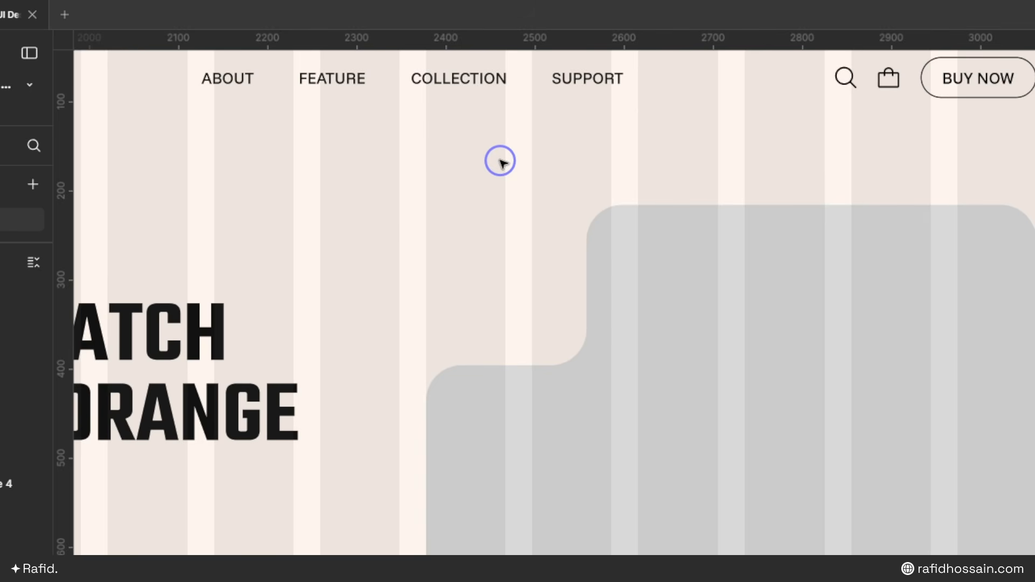
pyautogui.press('o')
pyautogui.moveTo(412, 195); pyautogui.dragTo(603, 400)
pyautogui.press('+')
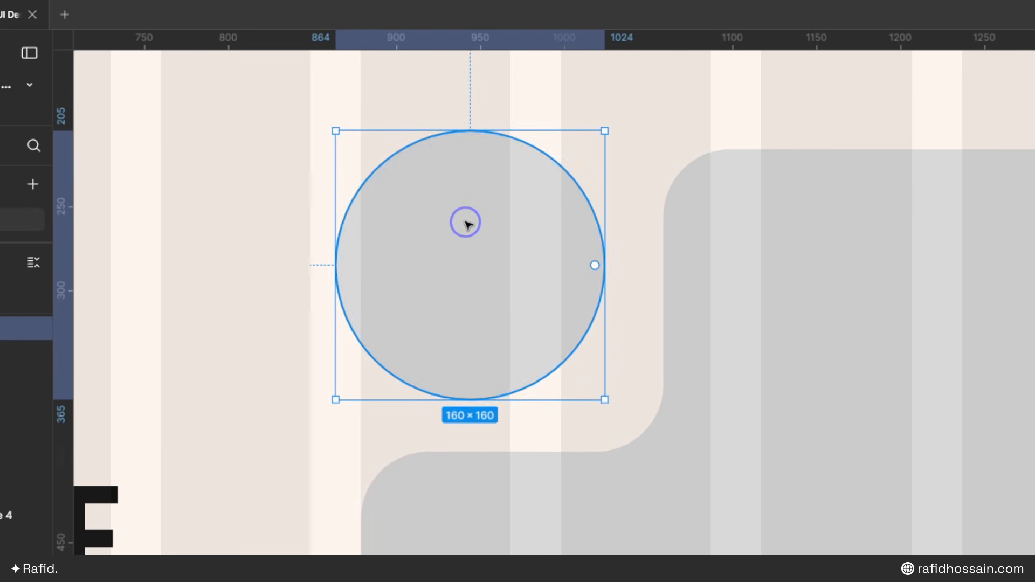
pyautogui.moveTo(464, 222); pyautogui.dragTo(494, 238)
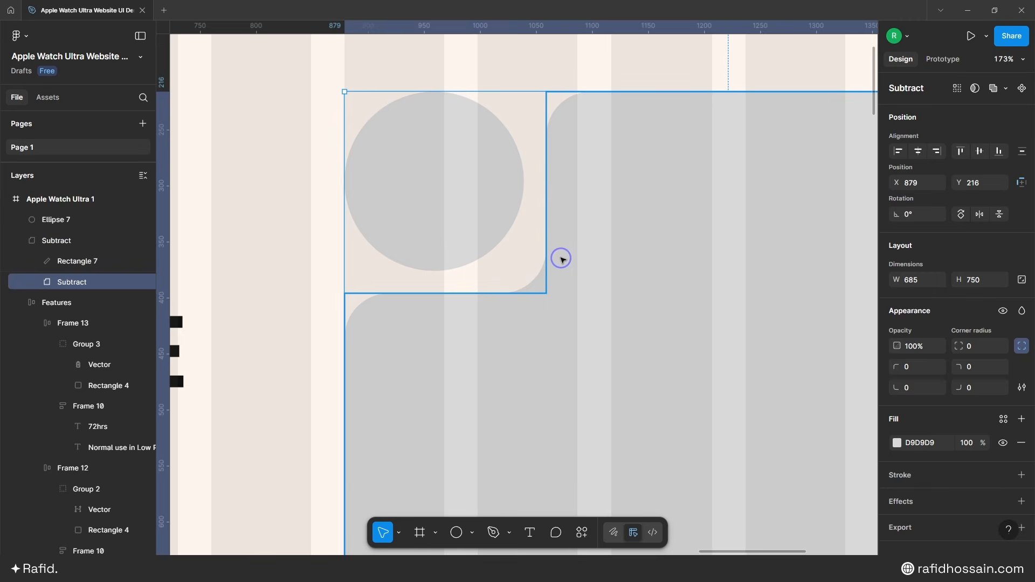
# Step: Set the bottom-right corner radius of the 180 × 180 notch square inside the nested subtract group to 100
pyautogui.click(38, 282)
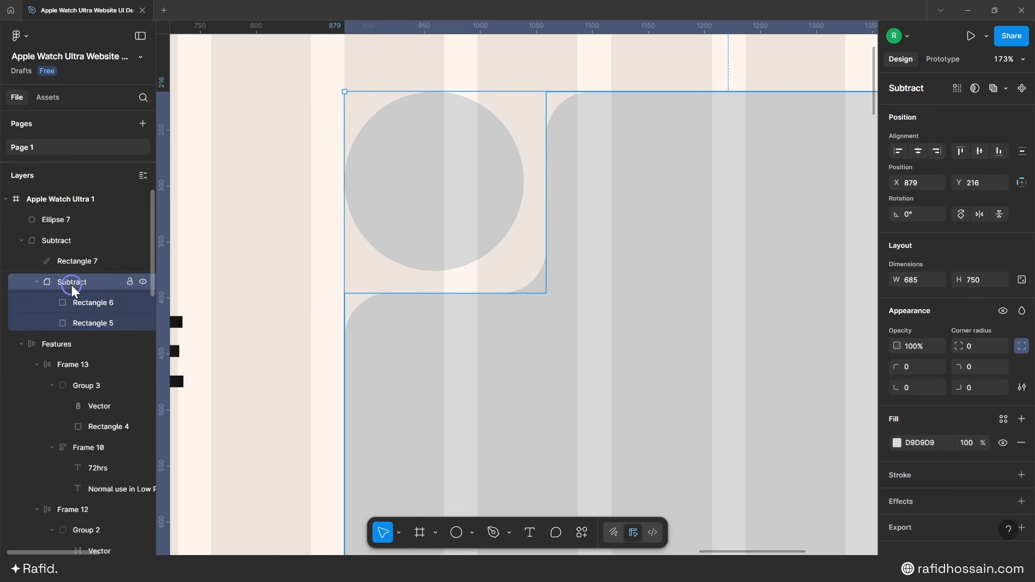
pyautogui.click(80, 301)
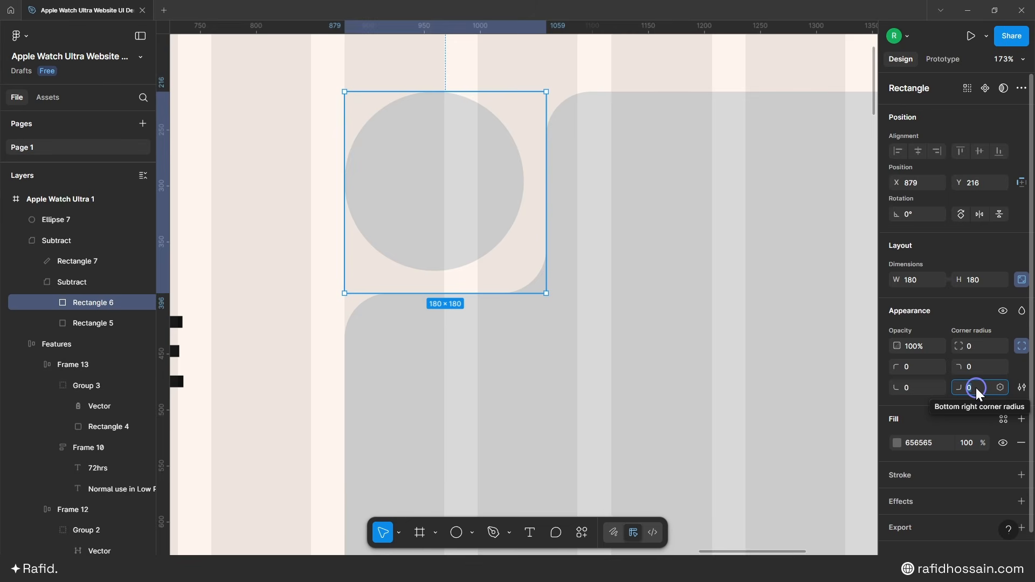
pyautogui.write('100')
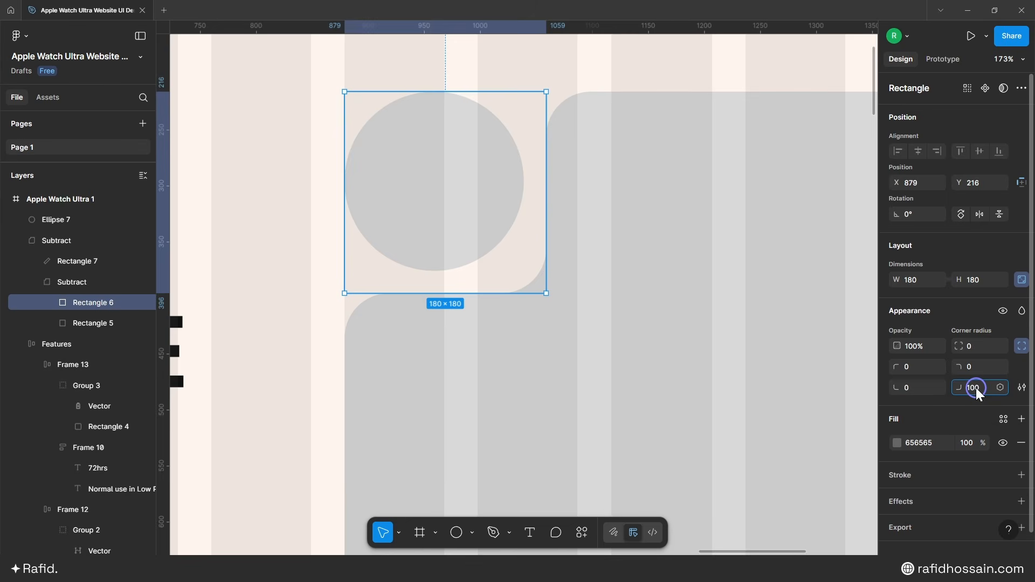
pyautogui.press('Return')
pyautogui.keyDown('ctrl'); pyautogui.scroll(-5, 524, 126); pyautogui.keyUp('ctrl')
pyautogui.click(524, 126)
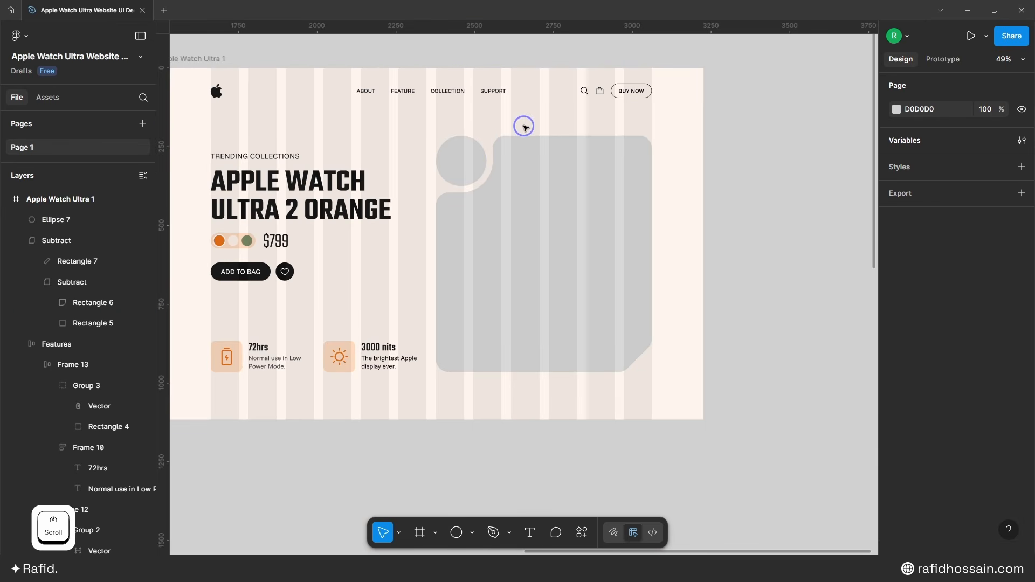
# Step: Fill the large notched shape with the library colour Apple Watch Orange Color 2
pyautogui.click(580, 181)
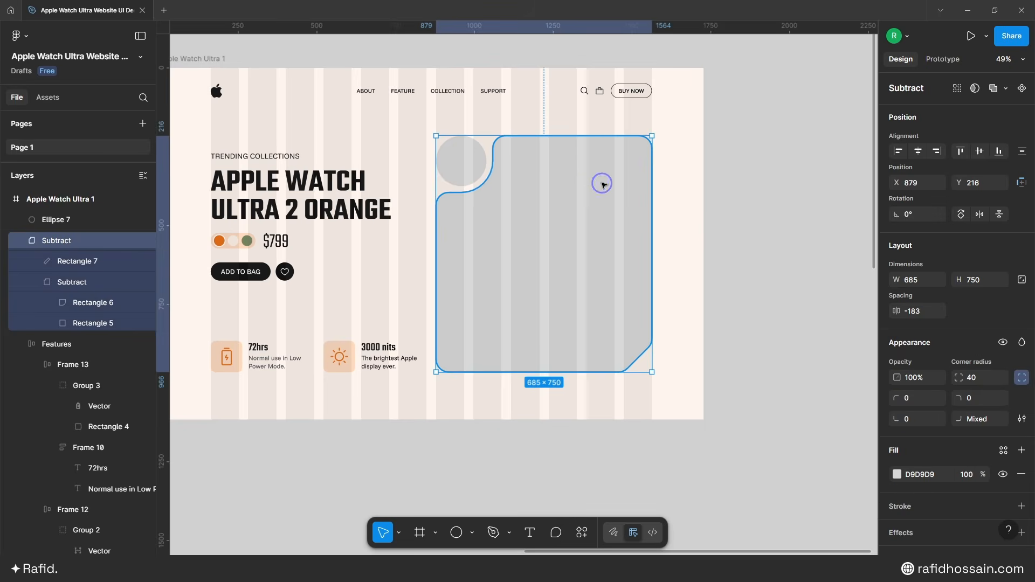
pyautogui.click(896, 474)
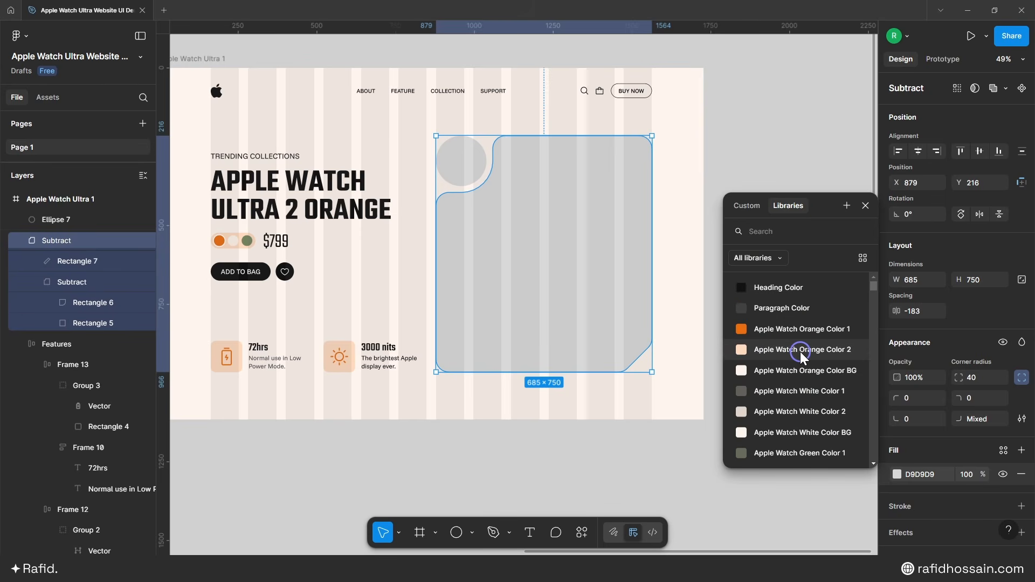
pyautogui.click(827, 350)
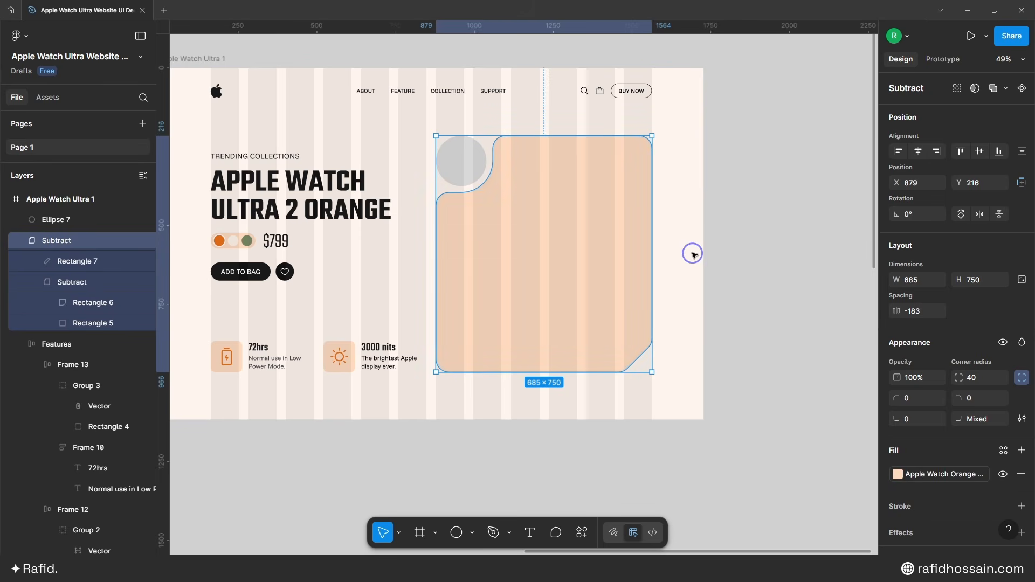
# Step: Lock the circle's aspect ratio and fill it with the library colour Apple Watch Orange Color 1
pyautogui.click(452, 158)
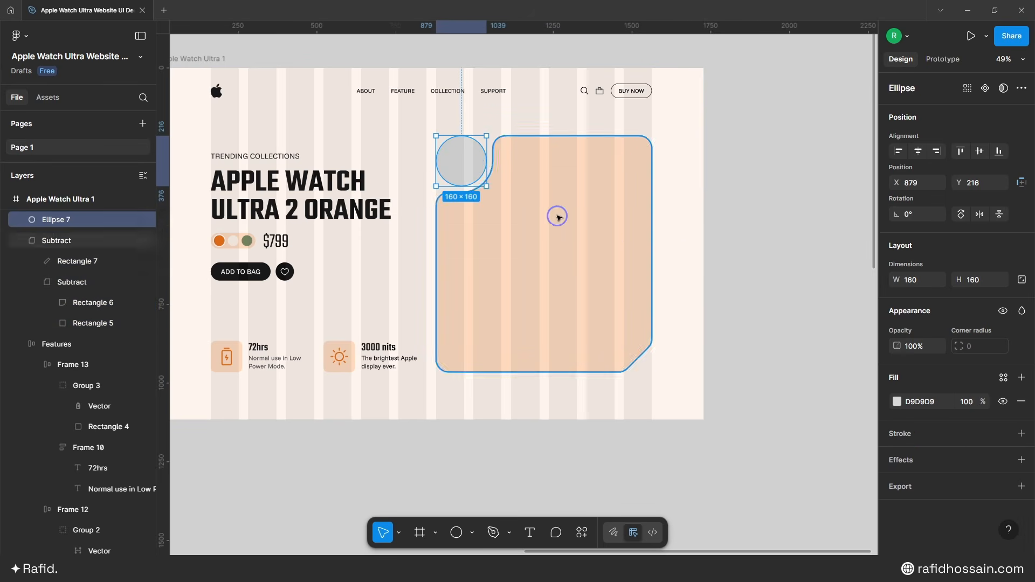
pyautogui.click(1022, 279)
pyautogui.click(896, 401)
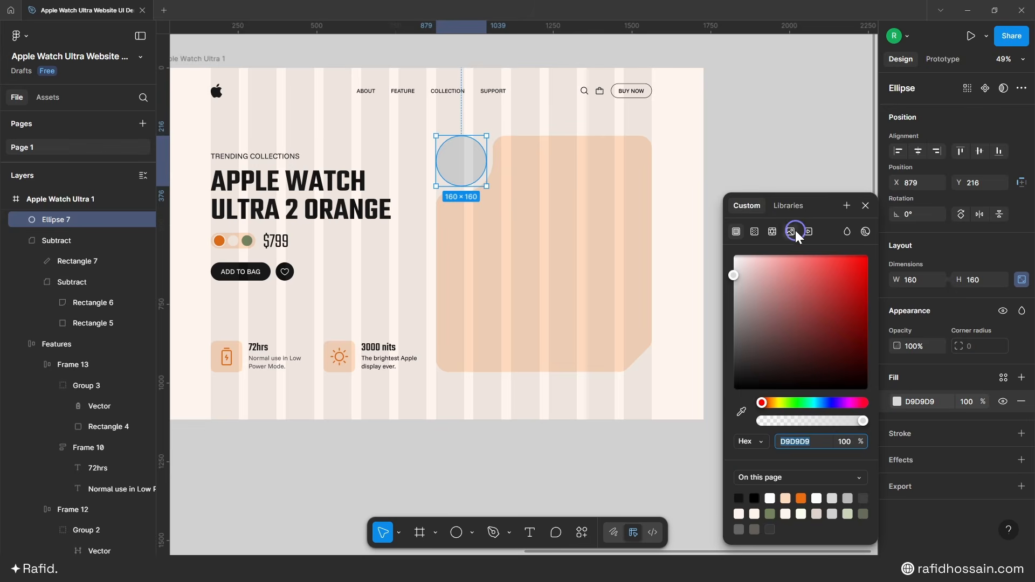
pyautogui.click(788, 206)
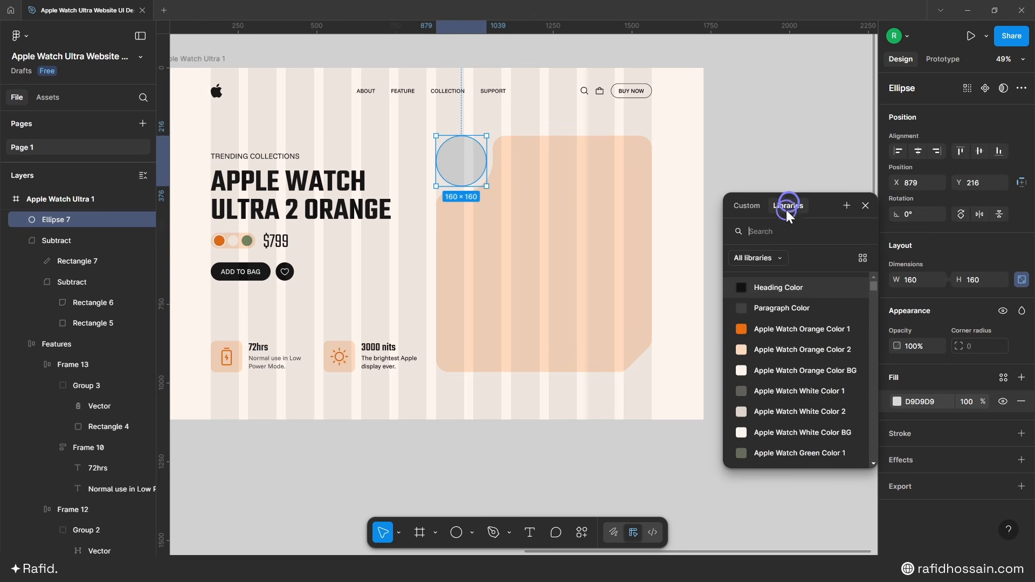
pyautogui.click(824, 331)
pyautogui.click(694, 238)
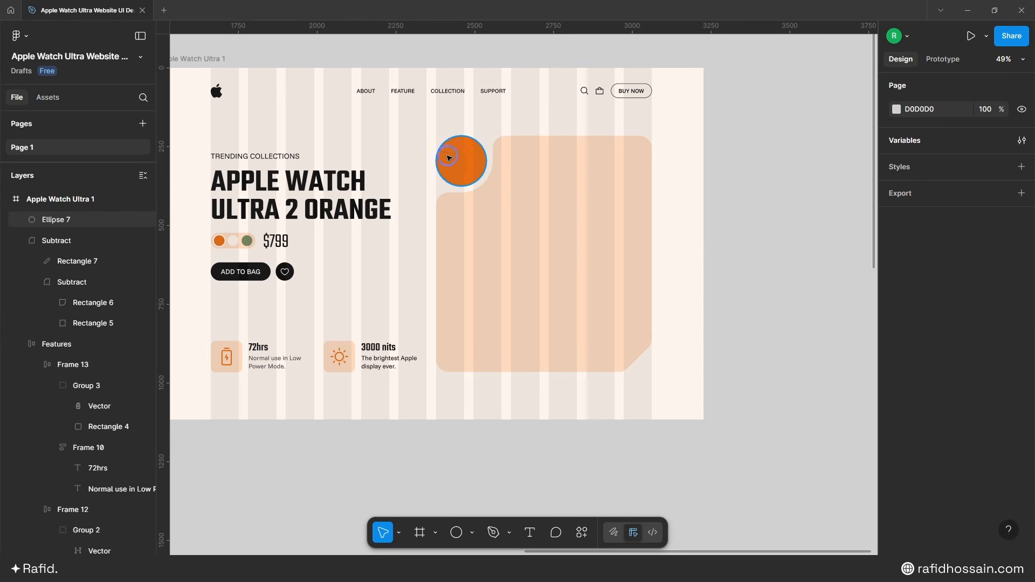
# Step: Run the Curve Text plugin and enter "EXPLORE MORE • EXPLORE MORE •" as its input text
pyautogui.scroll(-5, 593, 157)
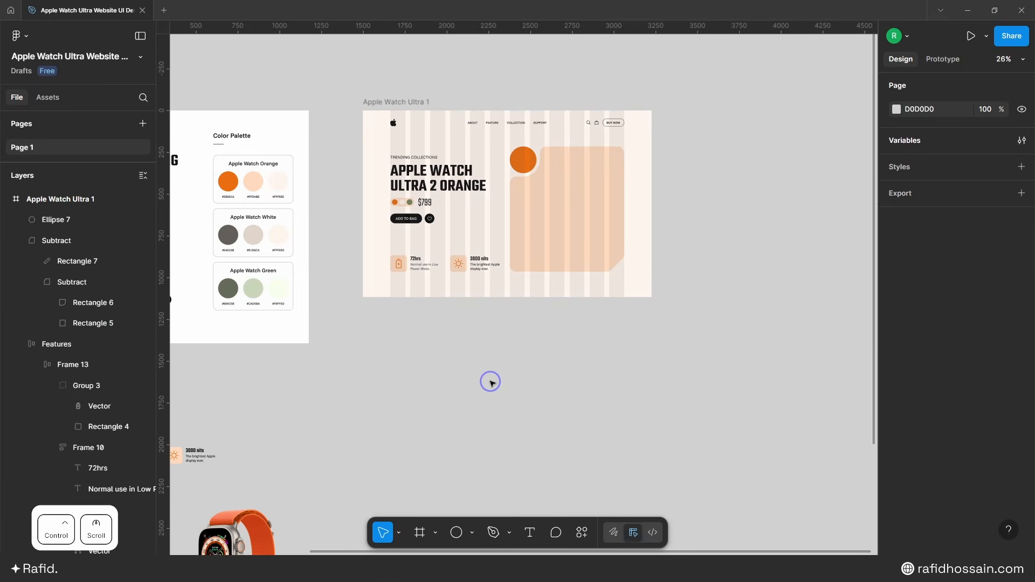
pyautogui.scroll(8, 541, 404)
pyautogui.click(581, 532)
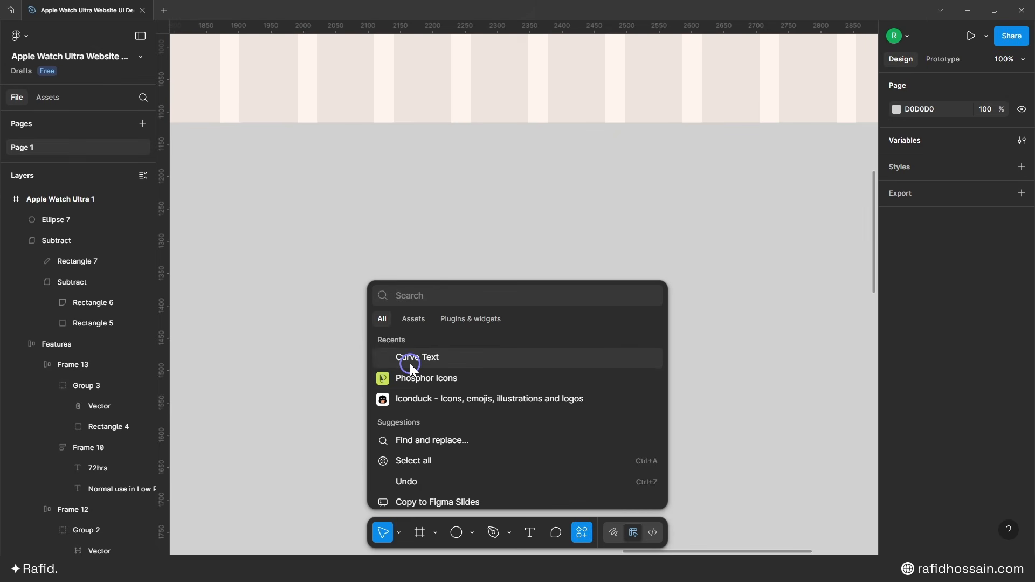
pyautogui.click(438, 358)
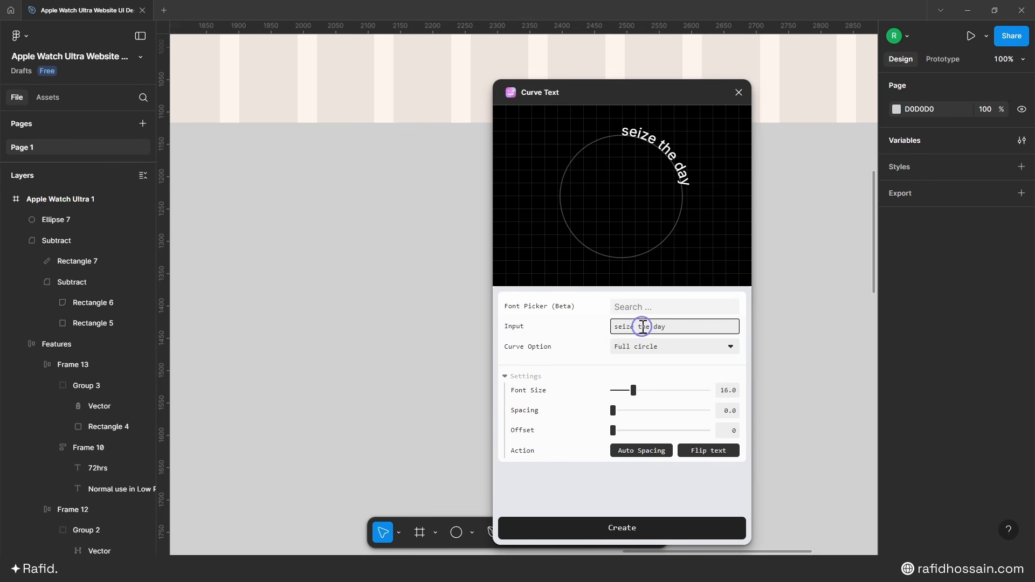
pyautogui.doubleClick(627, 327)
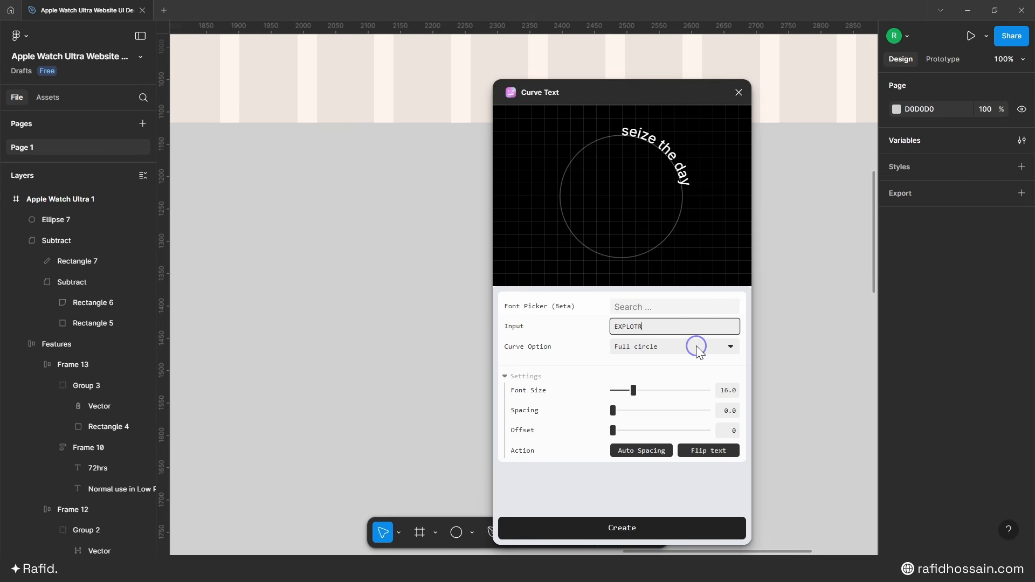
pyautogui.press('super+period')
pyautogui.write('•')
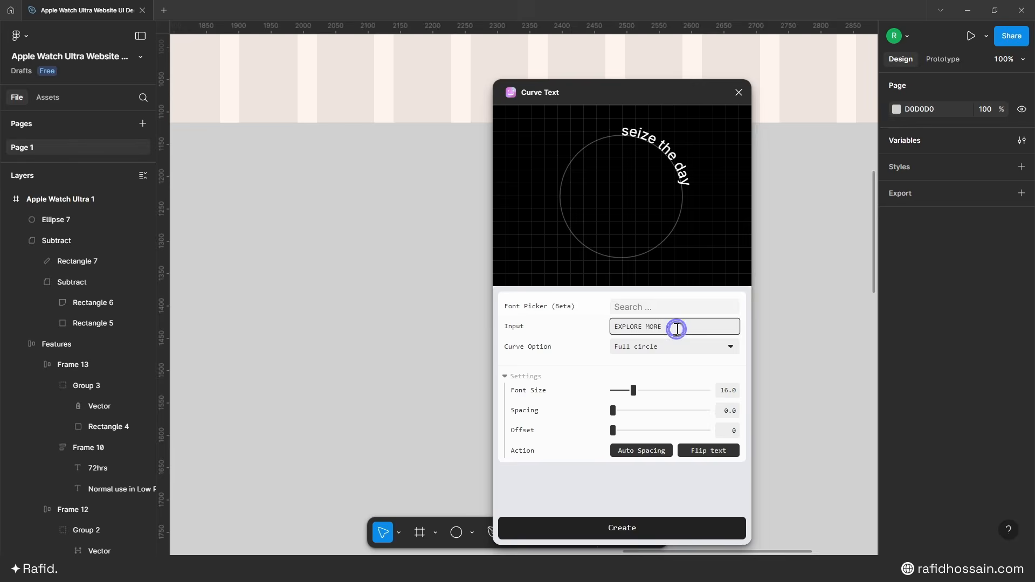
pyautogui.tripleClick(686, 328)
pyautogui.hotkey('ctrl', 'c')
pyautogui.click(686, 327)
# Step: Set the curved text's letter spacing to 5.6 so the words spread around the full circle
pyautogui.click(619, 411)
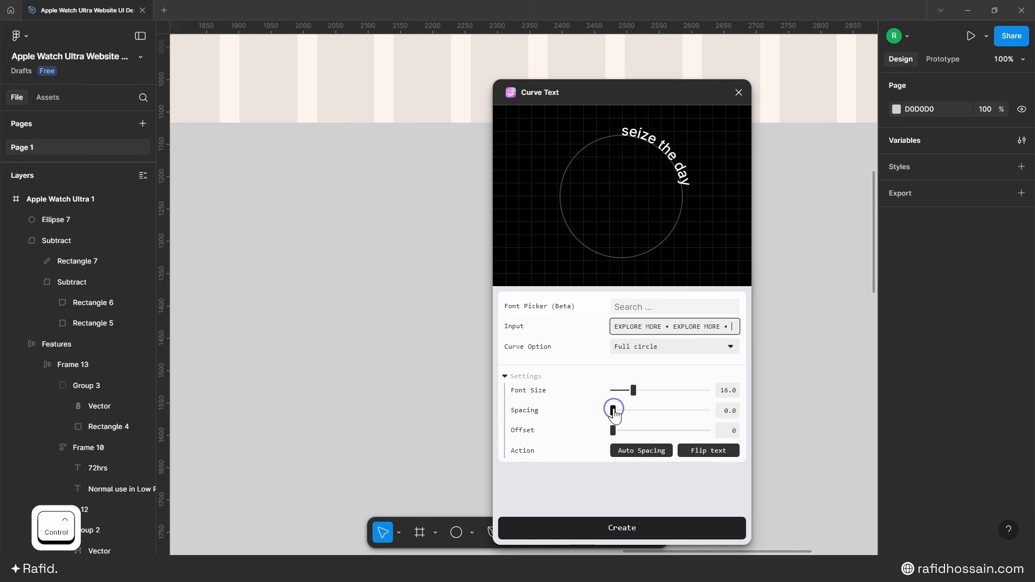
pyautogui.moveTo(619, 408); pyautogui.dragTo(618, 410)
pyautogui.click(732, 409)
pyautogui.hotkey('shift', 'pagedown')
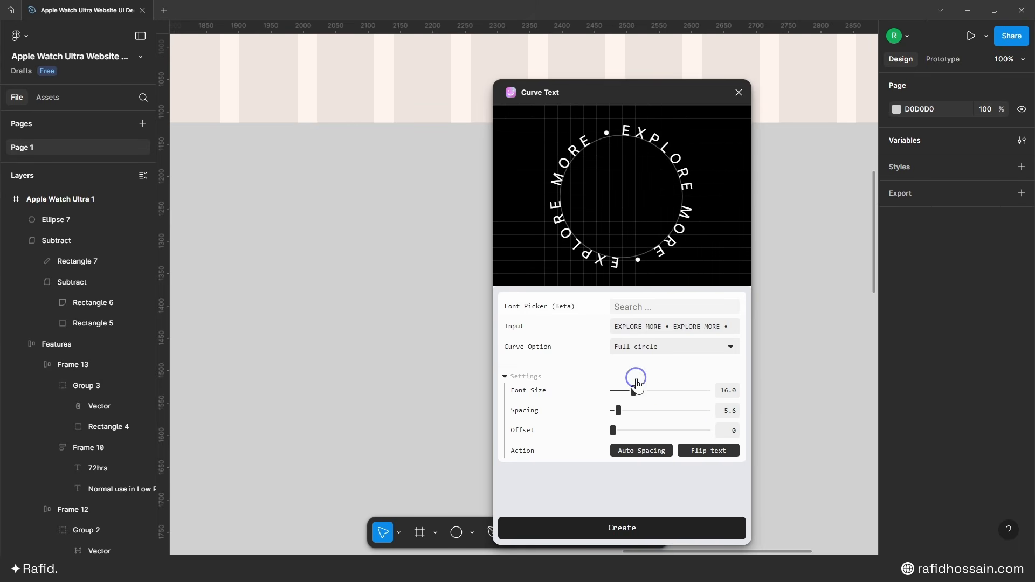
# Step: Set the curved text's font to Funnel Sans (Bold) with 6.2 spacing, create it on the canvas and close the plugin
pyautogui.click(650, 305)
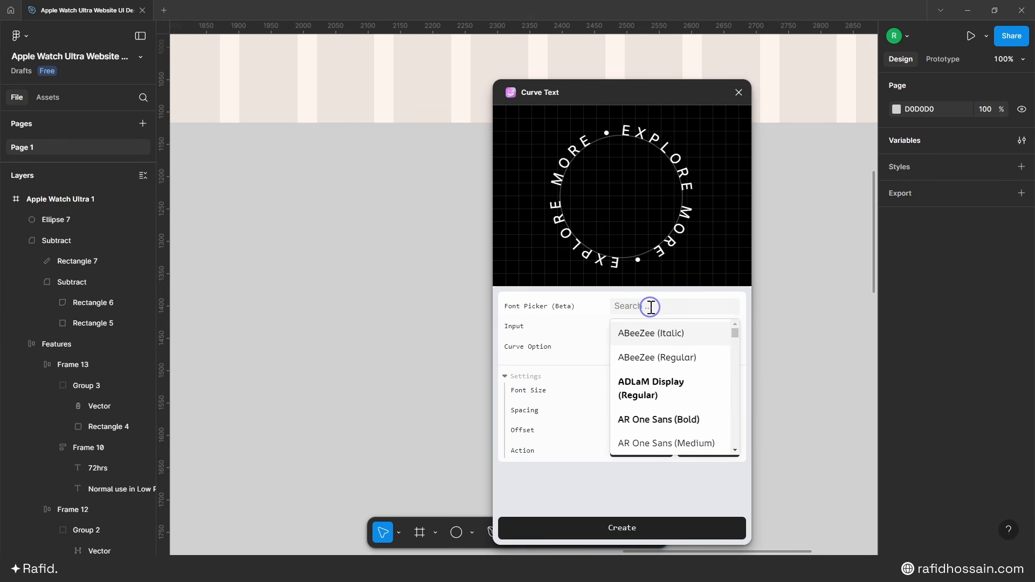
pyautogui.write('FUN')
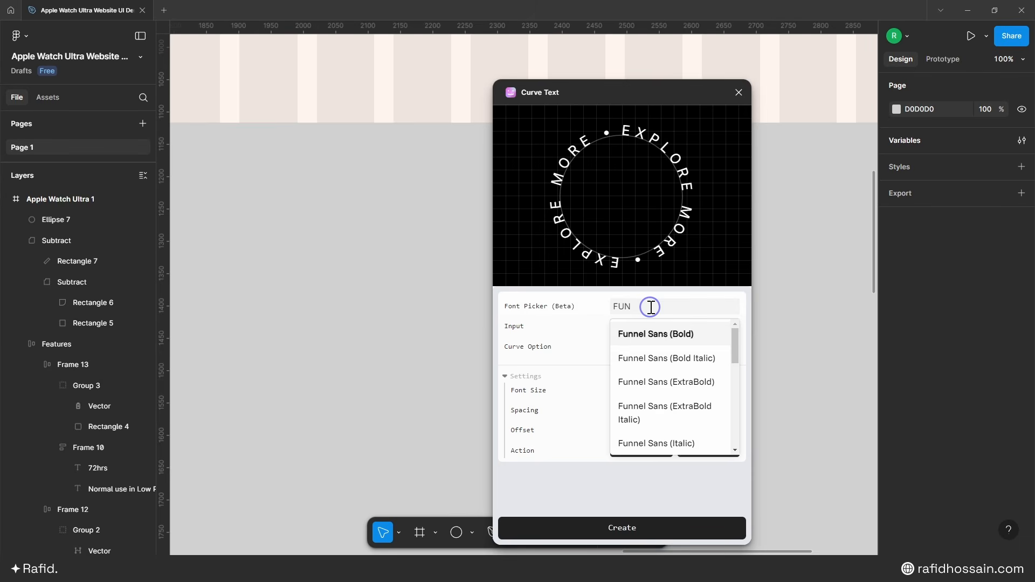
pyautogui.press('Return')
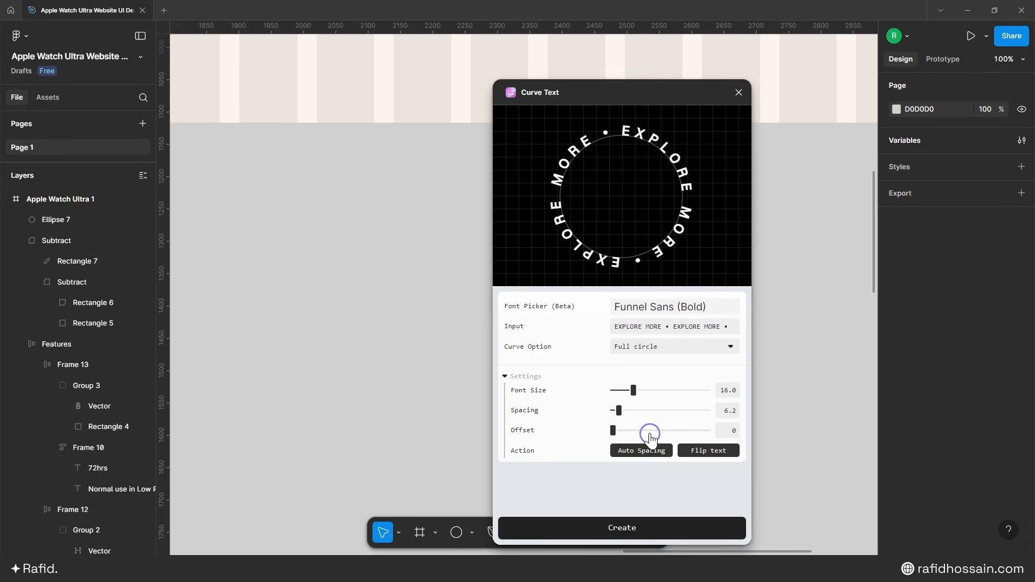
pyautogui.click(625, 528)
pyautogui.click(739, 93)
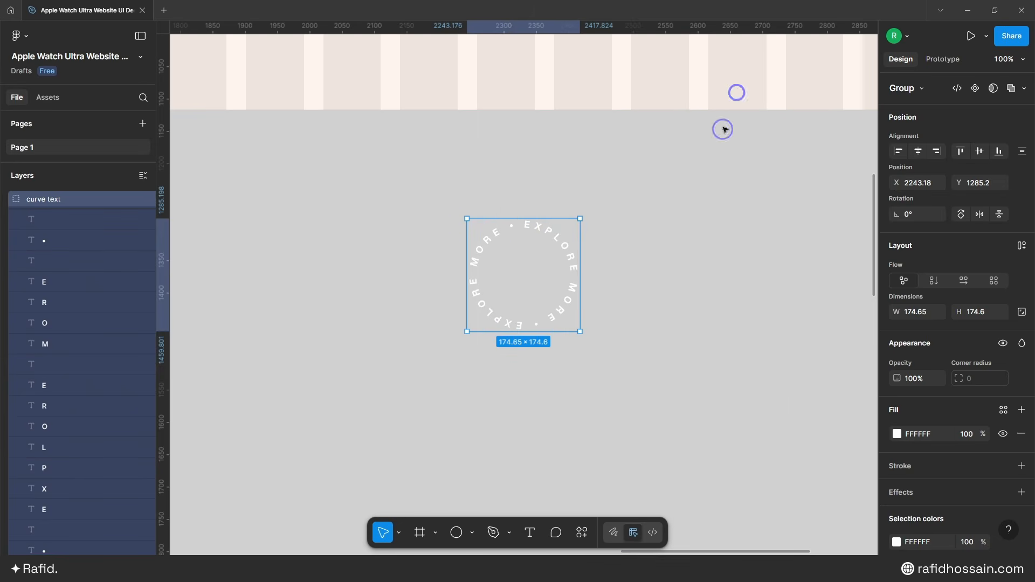
# Step: Convert the curved text's letters to outlines and scale them to about 208 × 209 px
pyautogui.rightClick(497, 235)
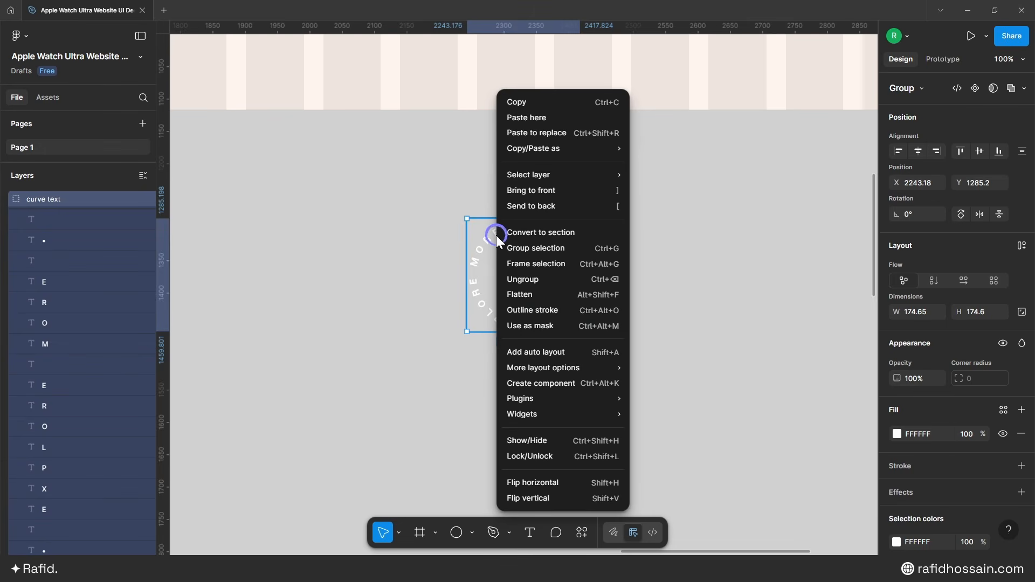
pyautogui.click(543, 308)
pyautogui.moveTo(575, 221)
pyautogui.mouseDown()
pyautogui.moveTo(656, 176)
pyautogui.moveTo(589, 244)
pyautogui.moveTo(616, 222)
pyautogui.moveTo(615, 233)
pyautogui.mouseUp()
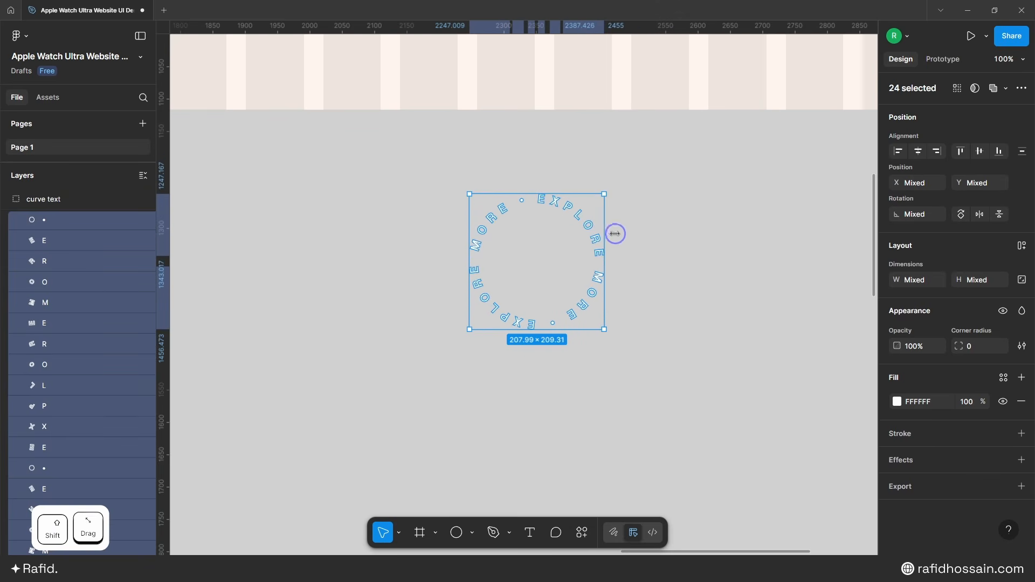
# Step: Resize the curve text group proportionally to a height of 130
pyautogui.hotkey('shift', 'Return')
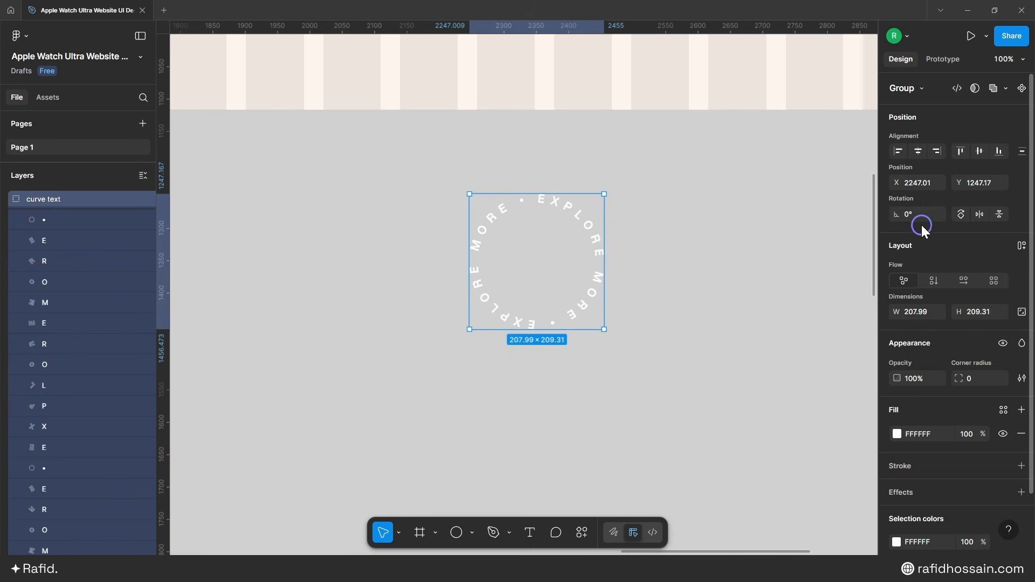
pyautogui.click(1021, 312)
pyautogui.click(976, 312)
pyautogui.write('130')
pyautogui.press('Return')
# Step: Move the curve text group onto the orange badge circle and centre it there
pyautogui.keyDown('ctrl'); pyautogui.scroll(-5, 654, 402); pyautogui.keyUp('ctrl')
pyautogui.moveTo(561, 338); pyautogui.dragTo(602, 59)
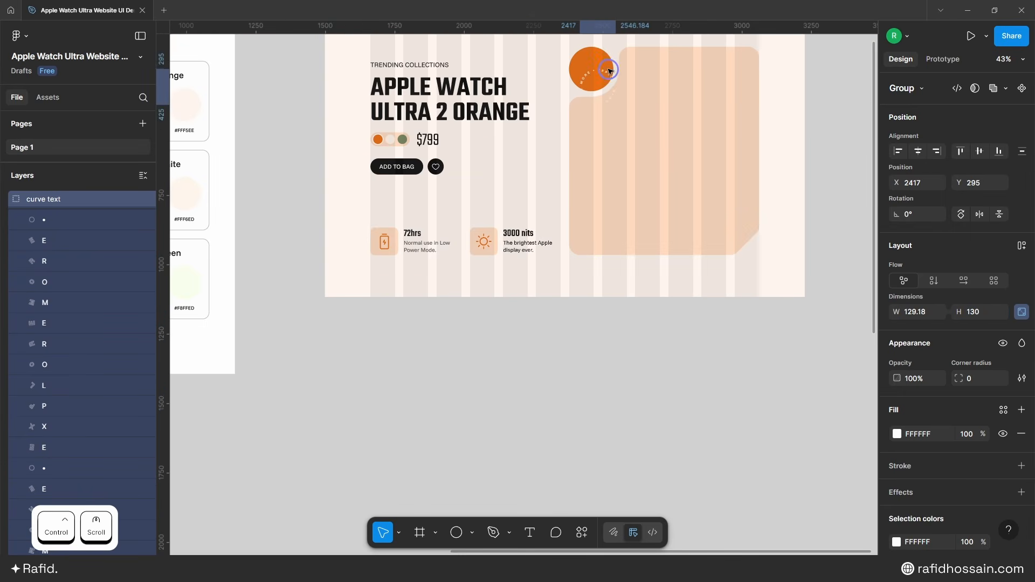
pyautogui.keyDown('ctrl'); pyautogui.scroll(8, 606, 67); pyautogui.keyUp('ctrl')
pyautogui.moveTo(555, 96); pyautogui.dragTo(569, 81)
pyautogui.click(436, 193)
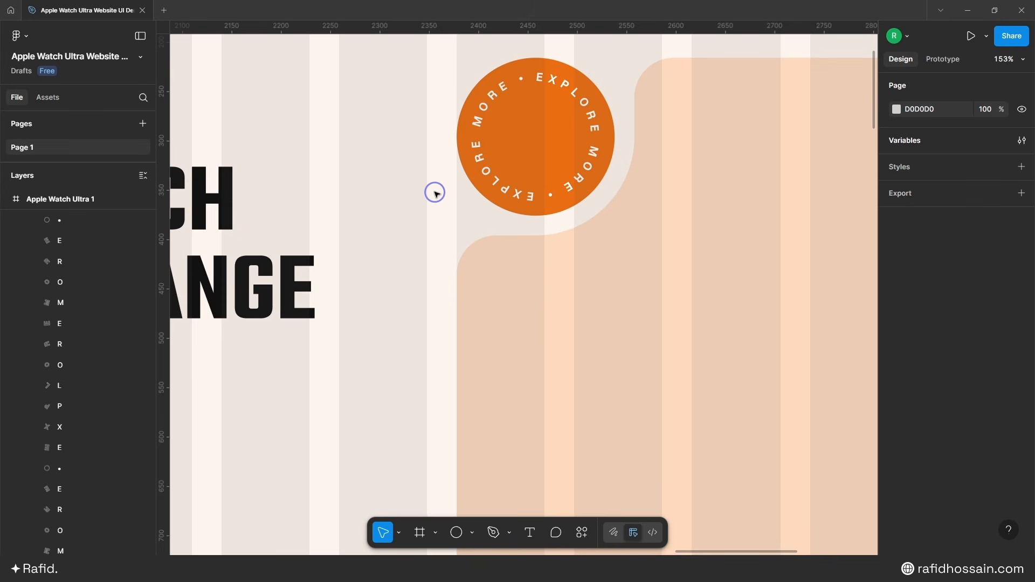
# Step: Draw a 90 × 90 circle and centre it inside the ring of text on the orange badge
pyautogui.press('o')
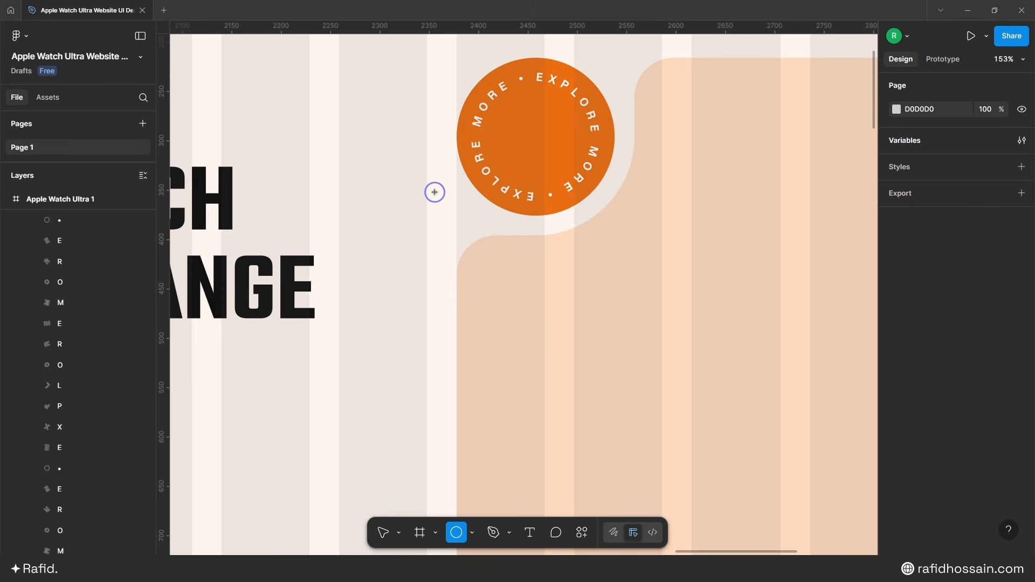
pyautogui.moveTo(359, 140); pyautogui.dragTo(448, 229)
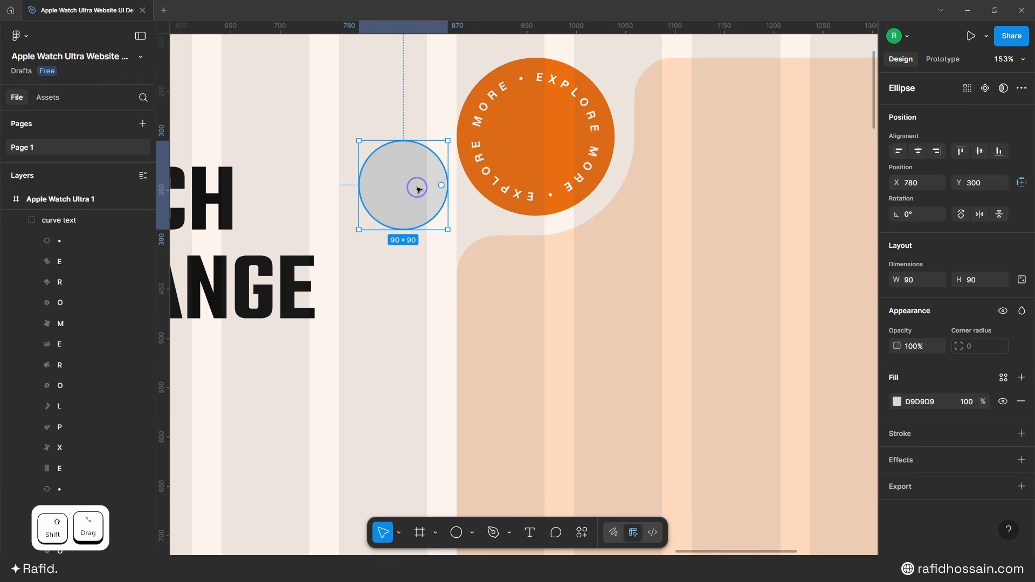
pyautogui.moveTo(413, 182); pyautogui.dragTo(537, 133)
# Step: Fill the badge's inner circle with the White Color library style
pyautogui.click(897, 402)
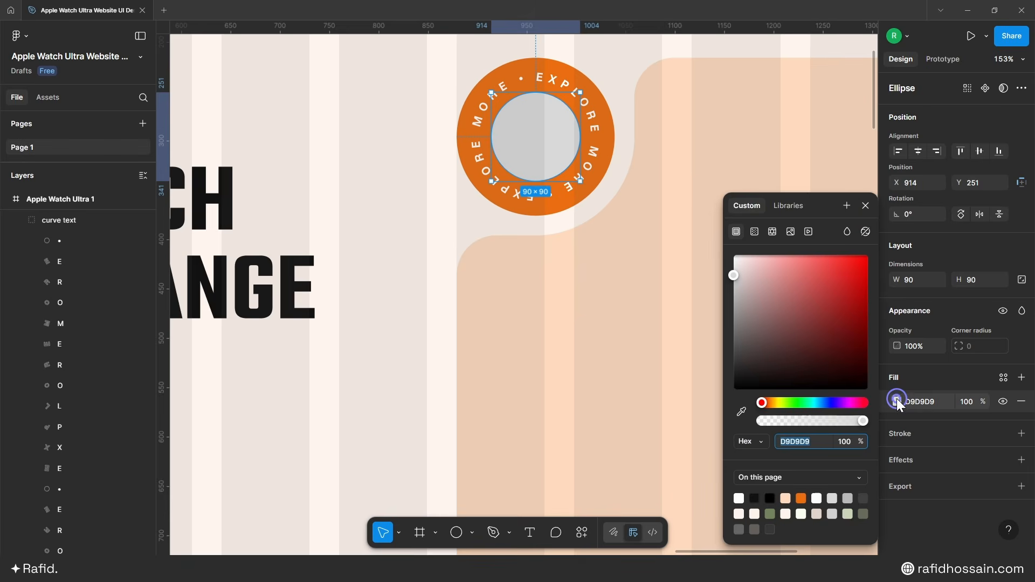
pyautogui.click(788, 206)
pyautogui.scroll(-3, 779, 388)
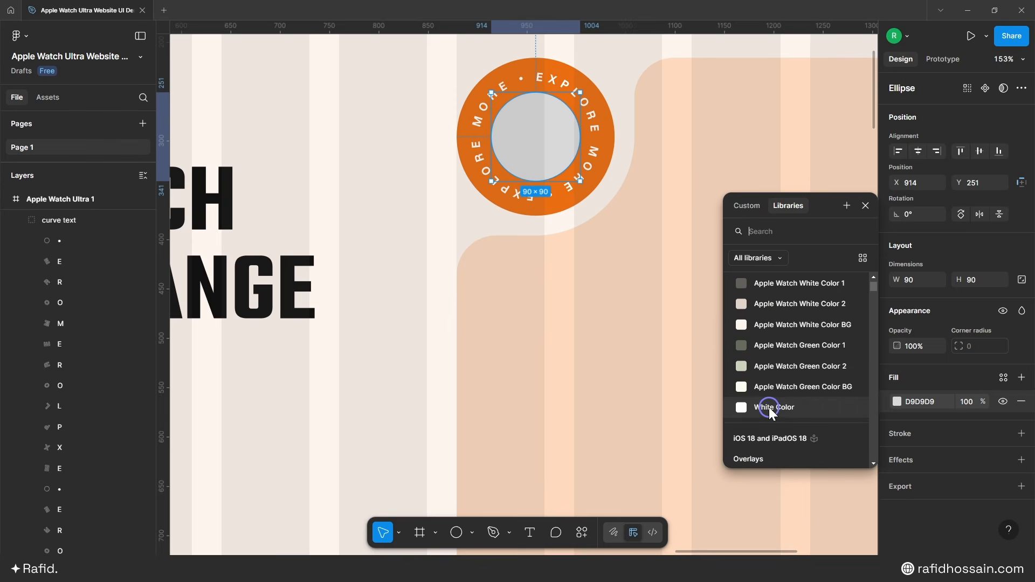
pyautogui.click(764, 407)
pyautogui.press('Escape')
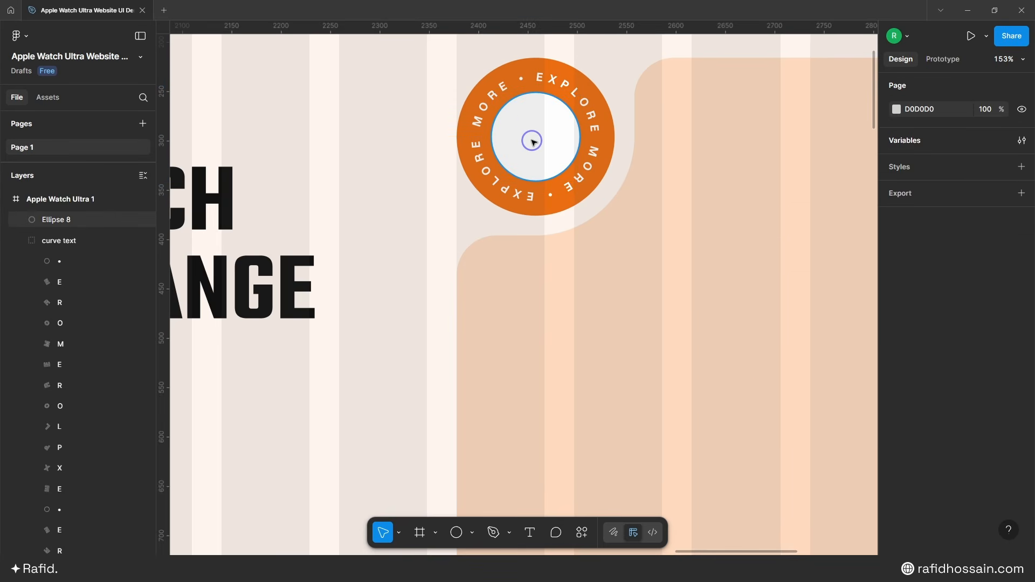
# Step: Run the Phosphor Icons plugin, search for "arrow" and place the ArrowUpRight icon on the canvas
pyautogui.hotkey('shift', '1')
pyautogui.click(581, 532)
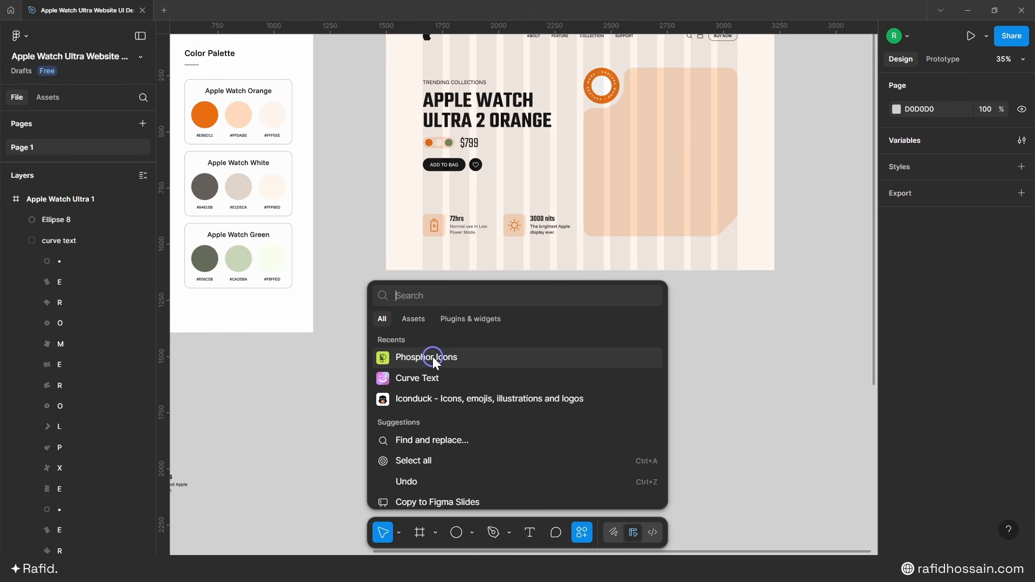
pyautogui.click(453, 358)
pyautogui.click(718, 211)
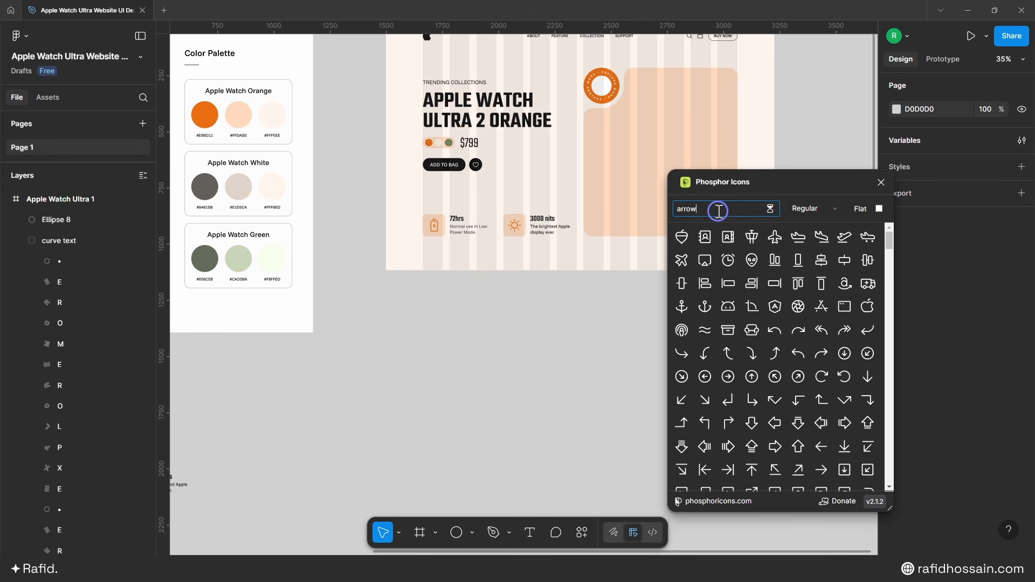
pyautogui.write('arrow')
pyautogui.moveTo(798, 423); pyautogui.dragTo(528, 400)
pyautogui.scroll(5, 412, 388)
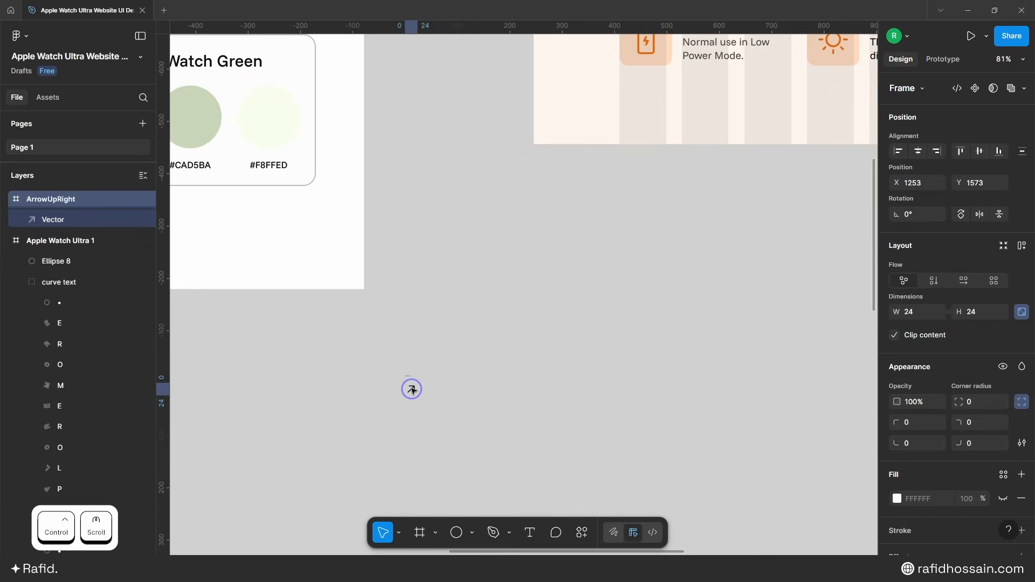
# Step: Take the arrow vector out of its ArrowUpRight frame and delete the empty frame
pyautogui.moveTo(415, 391); pyautogui.dragTo(484, 395)
pyautogui.click(407, 391)
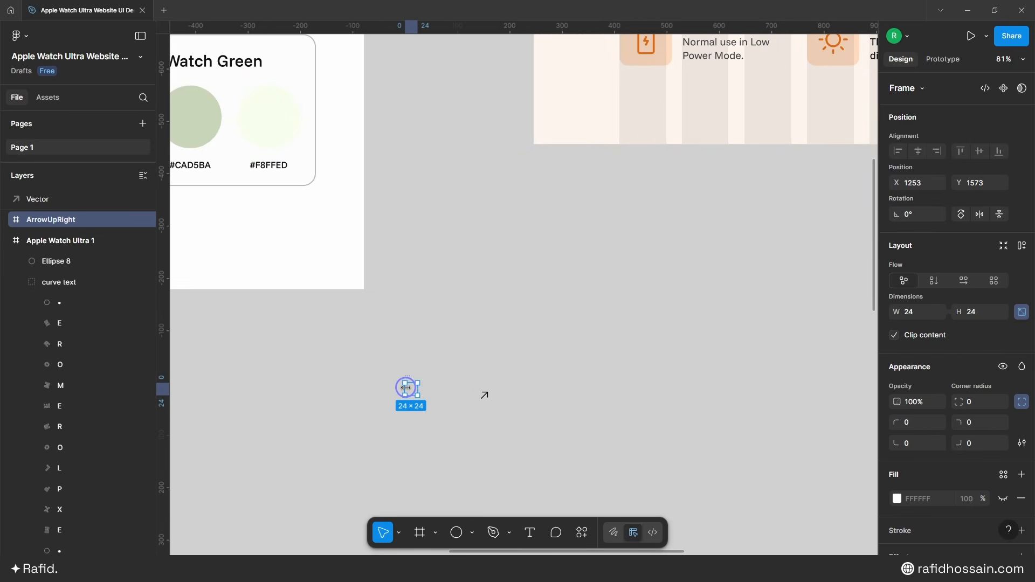
pyautogui.press('Delete')
# Step: Move the arrow vector into the badge's white inner circle
pyautogui.scroll(-5, 393, 431)
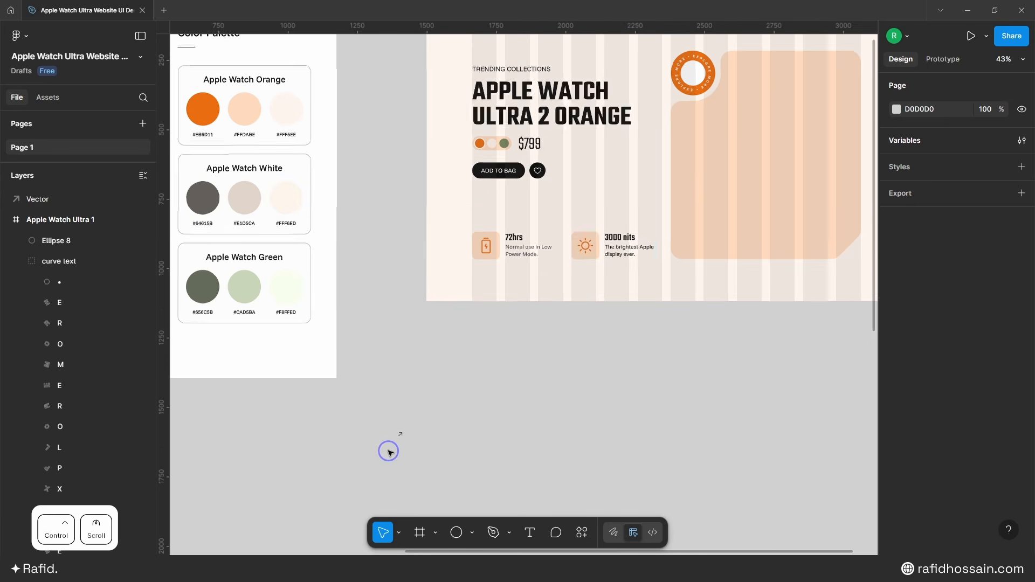
pyautogui.moveTo(396, 436); pyautogui.dragTo(692, 71)
pyautogui.scroll(12, 694, 71)
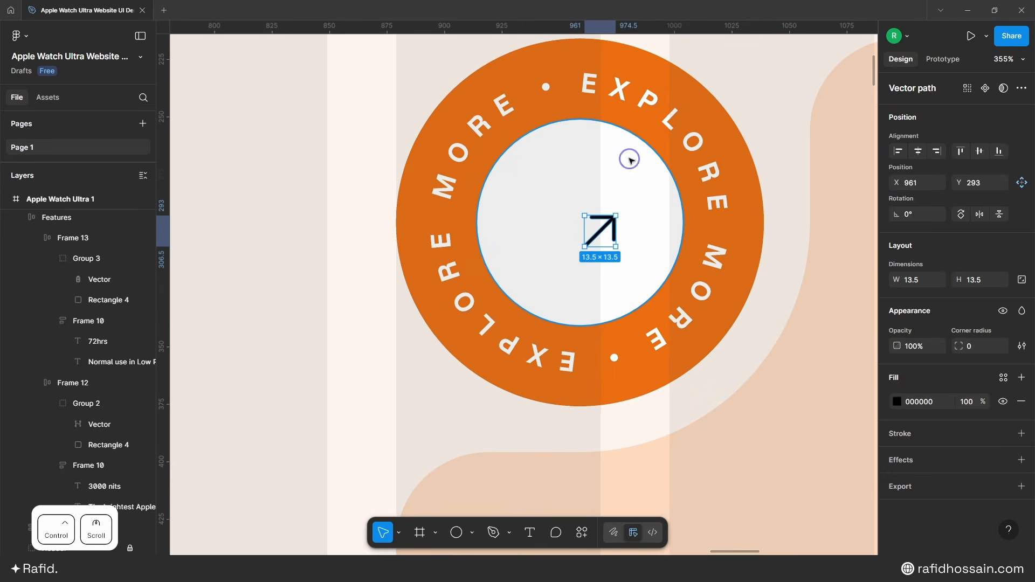
pyautogui.moveTo(604, 233); pyautogui.dragTo(575, 212)
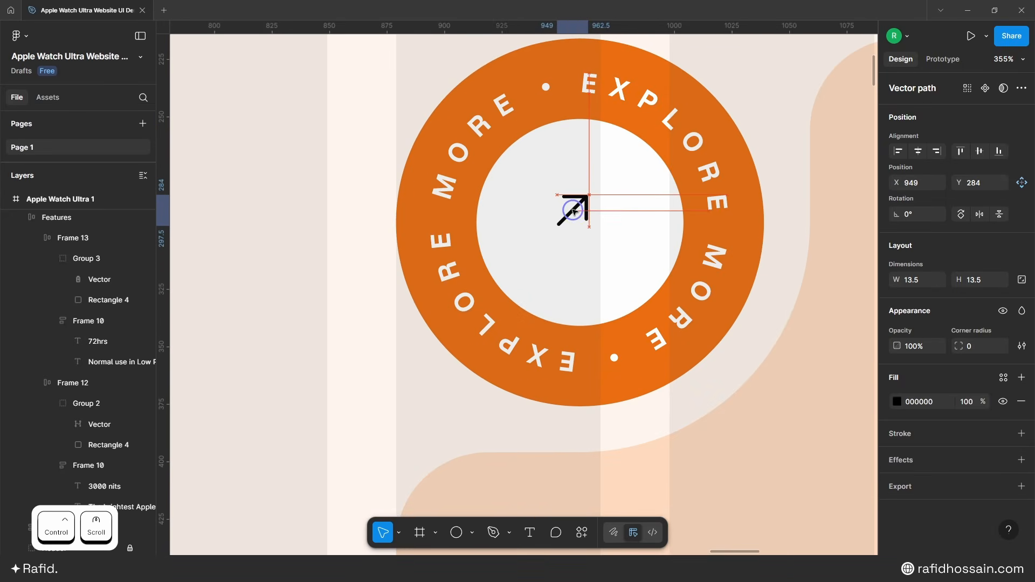
# Step: Scale the arrow proportionally to 32 × 32 and reposition it near the white circle's middle
pyautogui.click(1023, 280)
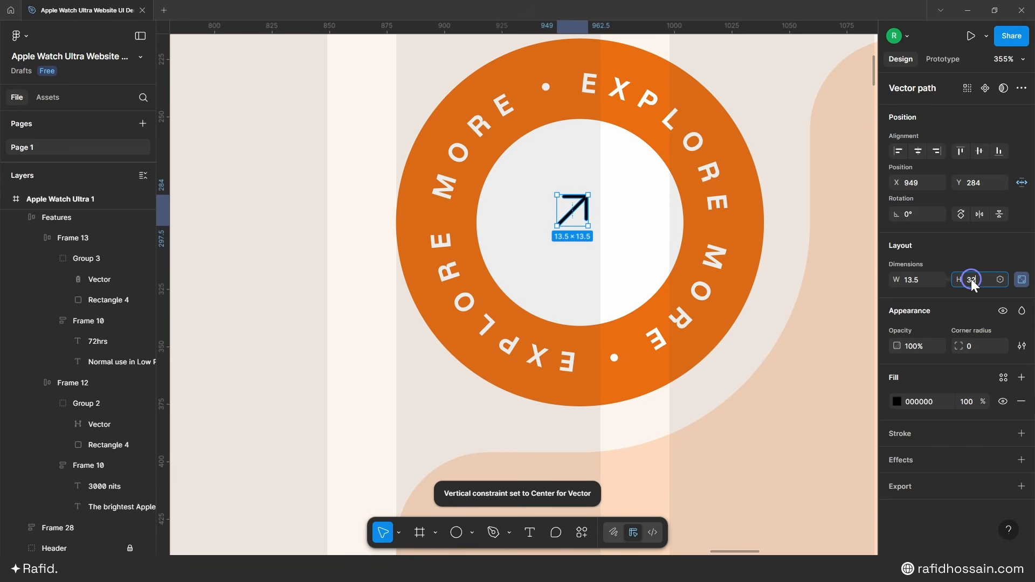
pyautogui.write('2')
pyautogui.press('Return')
pyautogui.moveTo(600, 222); pyautogui.dragTo(589, 214)
# Step: Align the arrow and the white circle on their horizontal and vertical centres
pyautogui.keyDown('ctrl'); pyautogui.scroll(-3, 530, 215); pyautogui.keyUp('ctrl')
pyautogui.keyDown('shift'); pyautogui.click(609, 218); pyautogui.keyUp('shift')
pyautogui.click(918, 152)
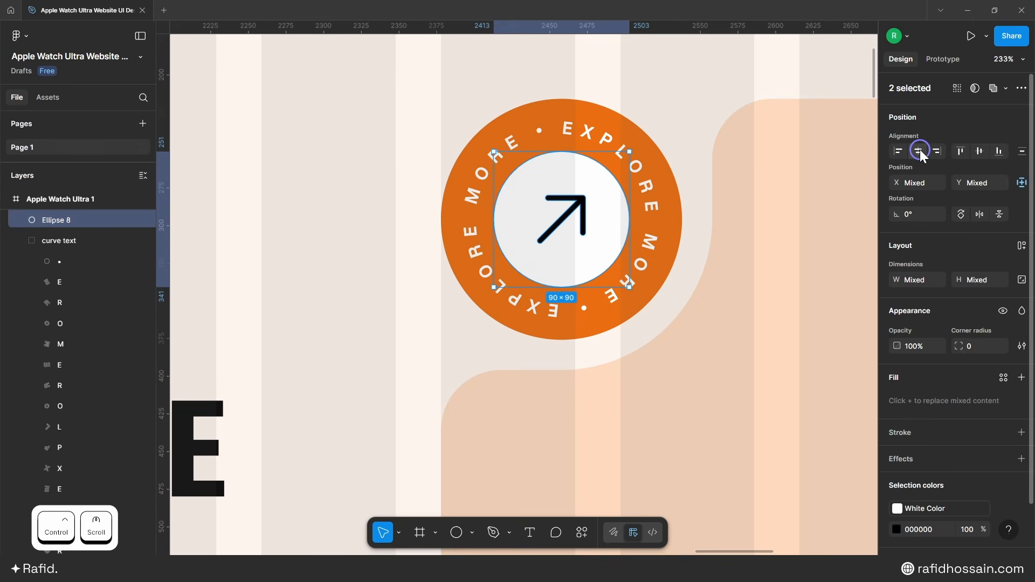
pyautogui.click(979, 152)
pyautogui.click(696, 184)
# Step: Fill the arrow with the Apple Watch Orange Color 1 library style
pyautogui.click(565, 223)
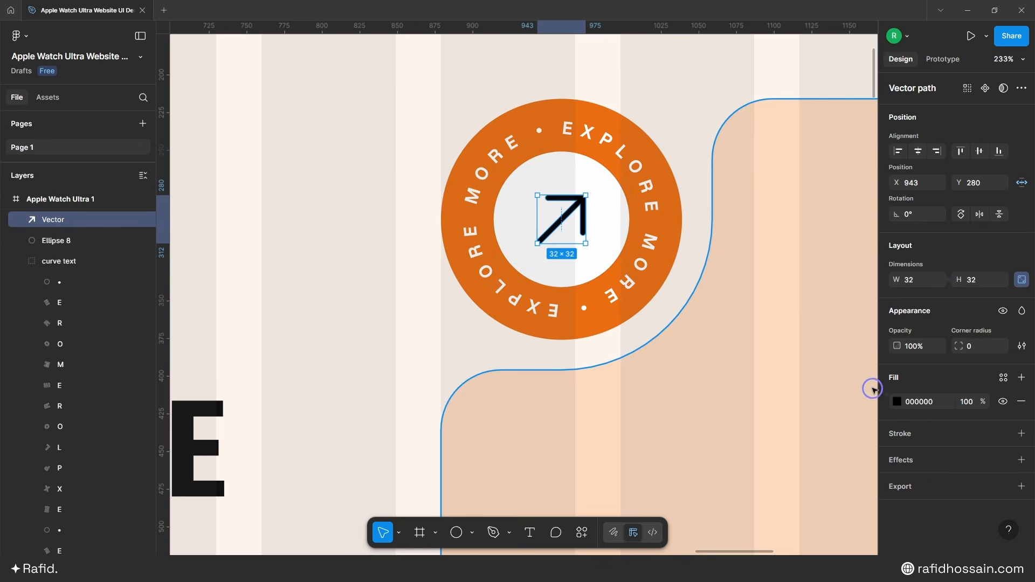
pyautogui.click(894, 402)
pyautogui.click(792, 205)
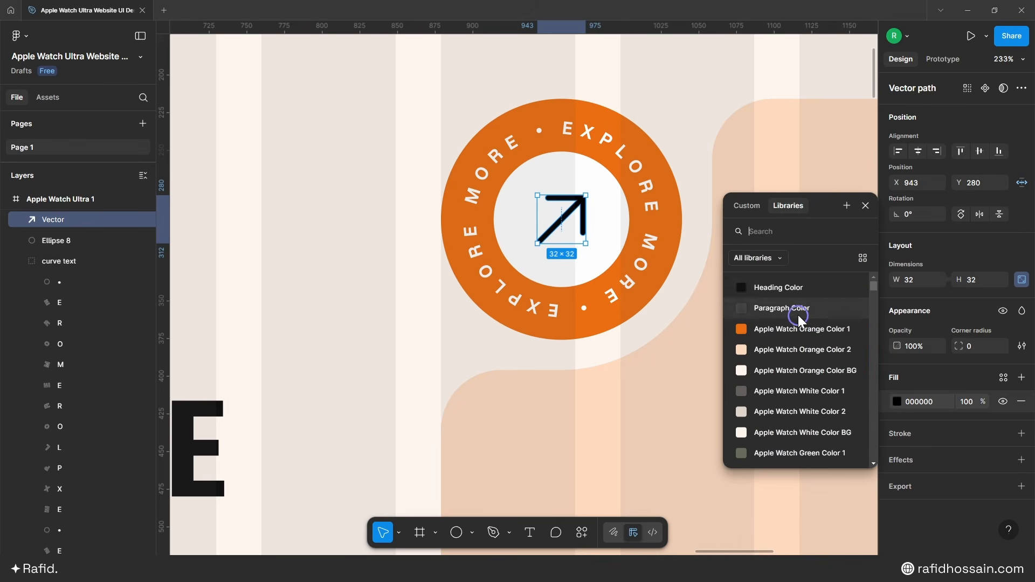
pyautogui.click(822, 329)
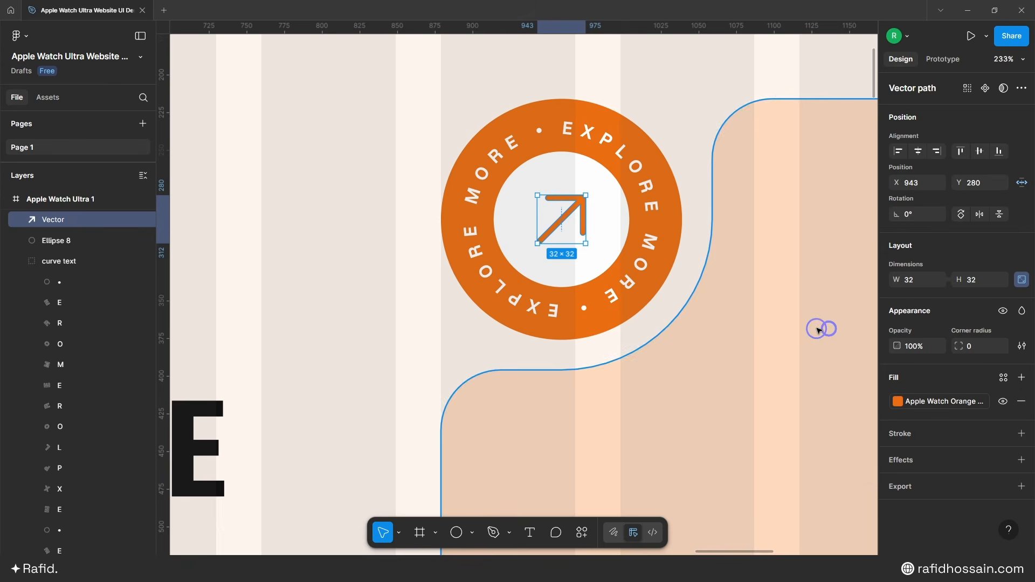
pyautogui.press('Escape')
# Step: Group the badge's arrow, white circle, curved text and orange circle, and name the group "Circle Text Button"
pyautogui.scroll(-5, 345, 209)
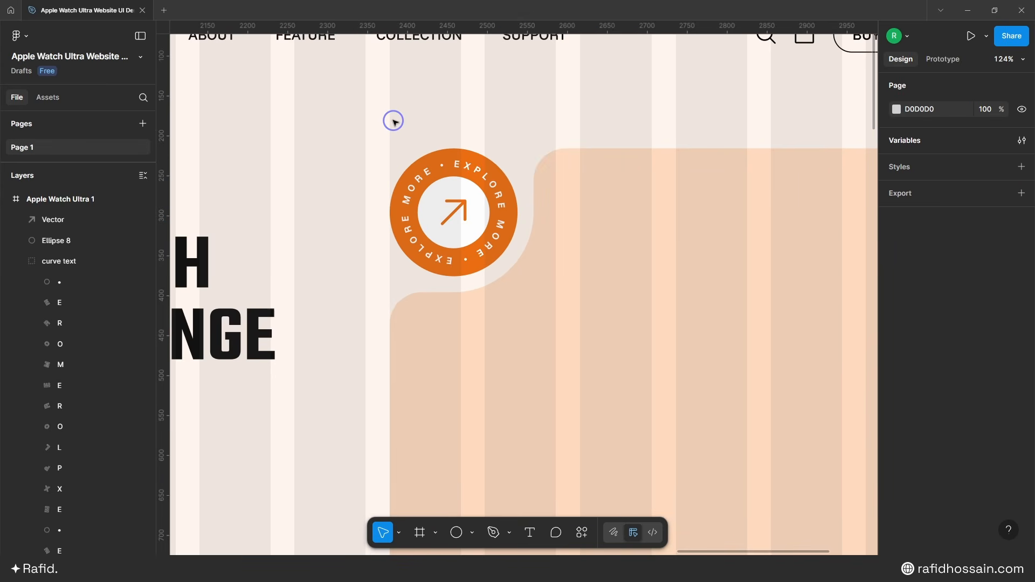
pyautogui.moveTo(394, 121); pyautogui.dragTo(424, 125)
pyautogui.keyDown('shift'); pyautogui.click(467, 152); pyautogui.keyUp('shift')
pyautogui.keyDown('shift'); pyautogui.click(462, 166); pyautogui.keyUp('shift')
pyautogui.keyDown('shift'); pyautogui.click(461, 182); pyautogui.keyUp('shift')
pyautogui.keyDown('shift'); pyautogui.click(462, 198); pyautogui.keyUp('shift')
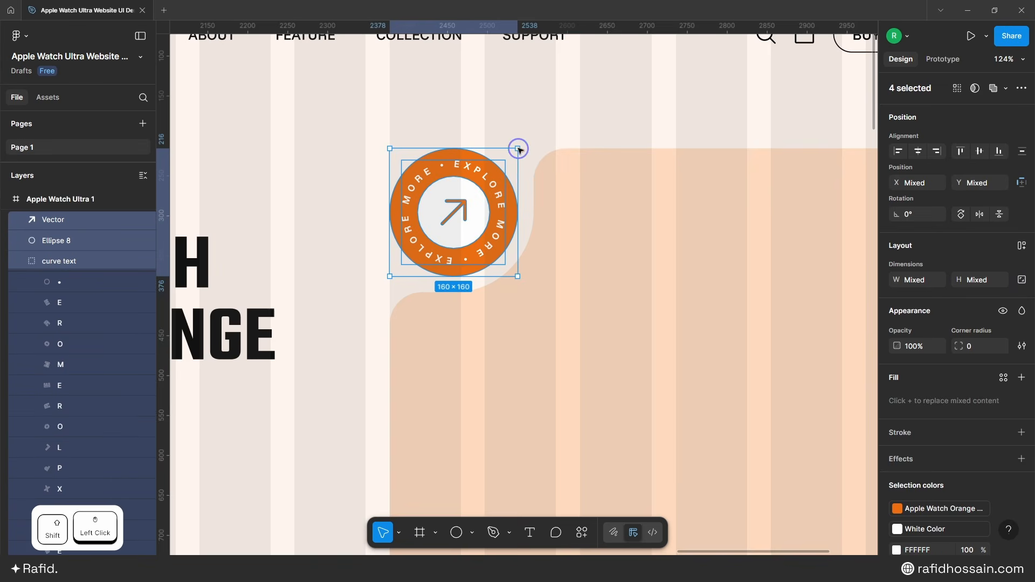
pyautogui.hotkey('ctrl', 'g')
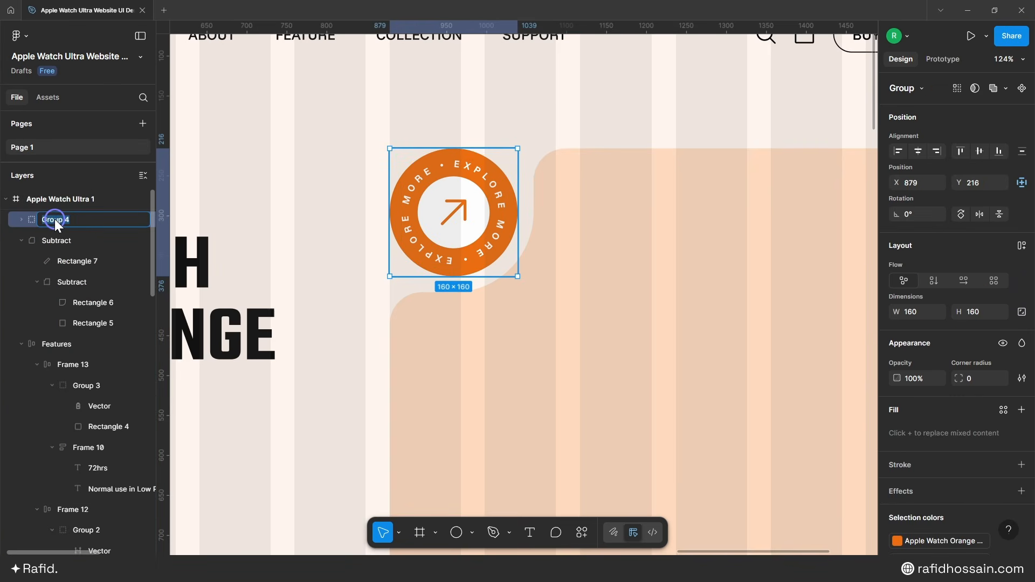
pyautogui.write('Circle Text Button')
pyautogui.press('Return')
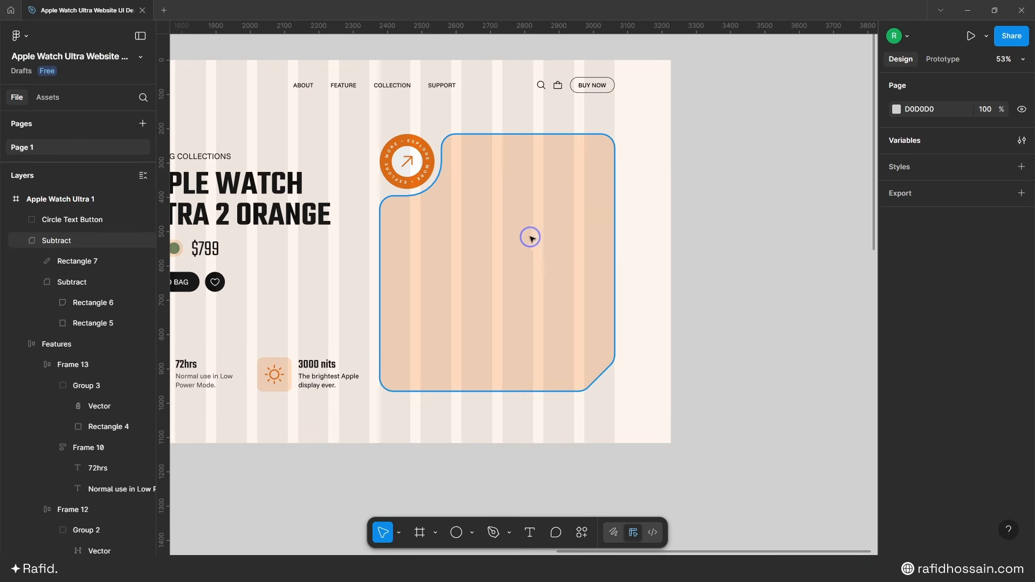
# Step: Duplicate the orange Apple Watch image and place the copy over the peach hero background
pyautogui.keyDown('ctrl'); pyautogui.scroll(-5, 652, 174); pyautogui.keyUp('ctrl')
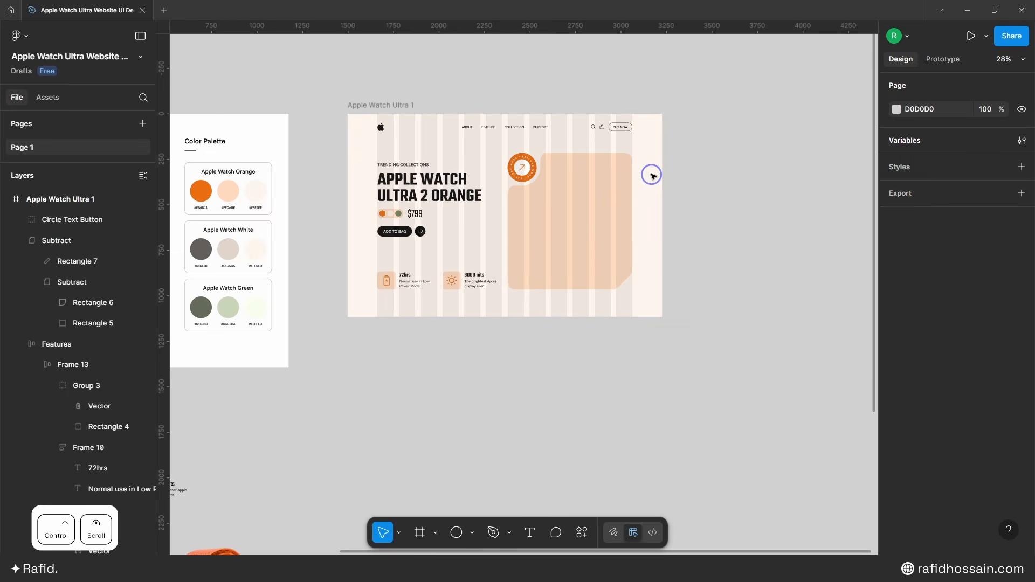
pyautogui.keyDown('ctrl'); pyautogui.scroll(1, 652, 174); pyautogui.keyUp('ctrl')
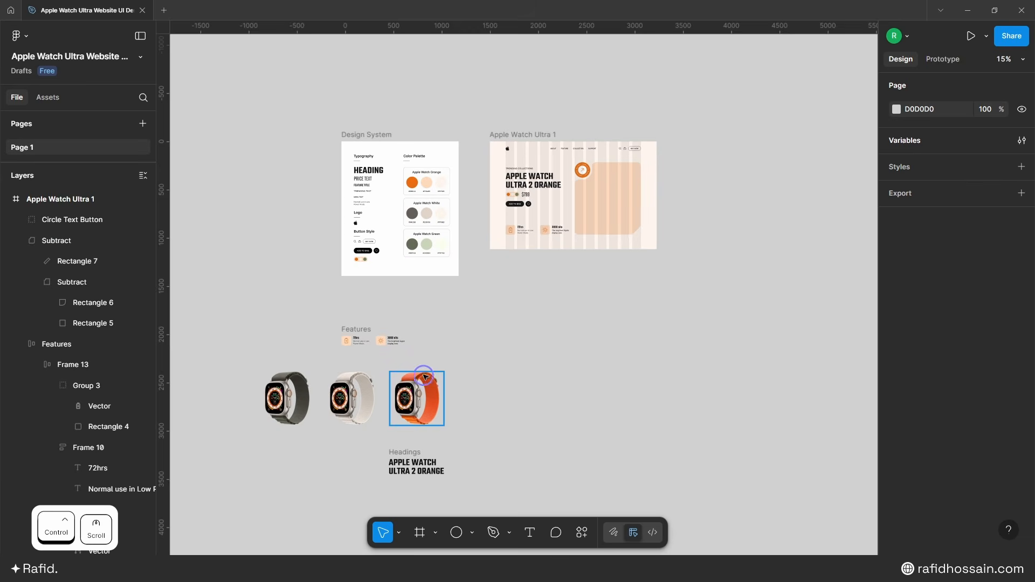
pyautogui.click(408, 397)
pyautogui.keyDown('alt'); pyautogui.moveTo(408, 395); pyautogui.dragTo(611, 340); pyautogui.keyUp('alt')
pyautogui.keyDown('ctrl'); pyautogui.scroll(3, 622, 222); pyautogui.keyUp('ctrl')
pyautogui.moveTo(593, 431); pyautogui.dragTo(587, 164)
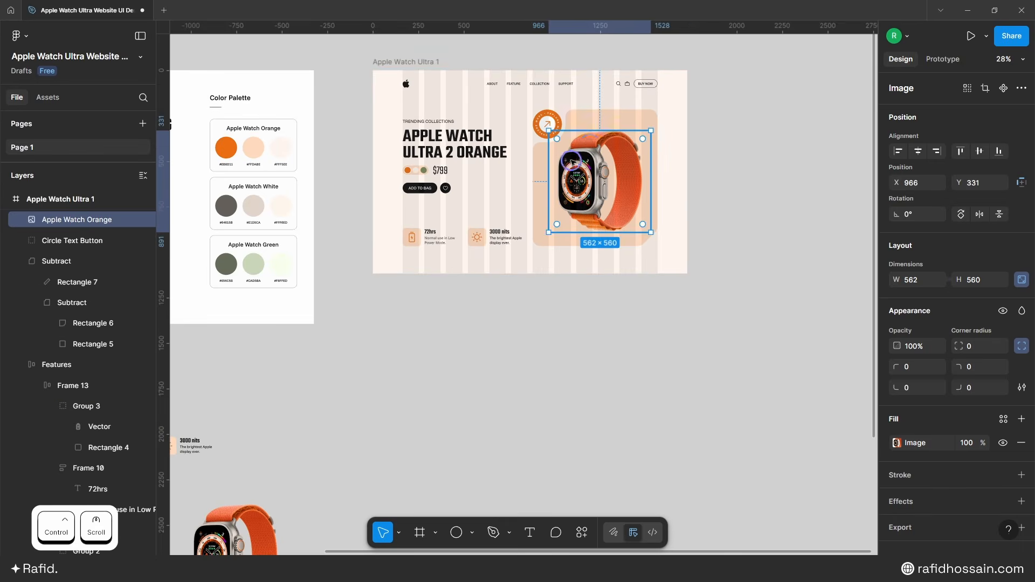
# Step: Adjust the watch image's position in the peach background to X 937 and Y 326
pyautogui.keyDown('ctrl'); pyautogui.scroll(4, 641, 145); pyautogui.keyUp('ctrl')
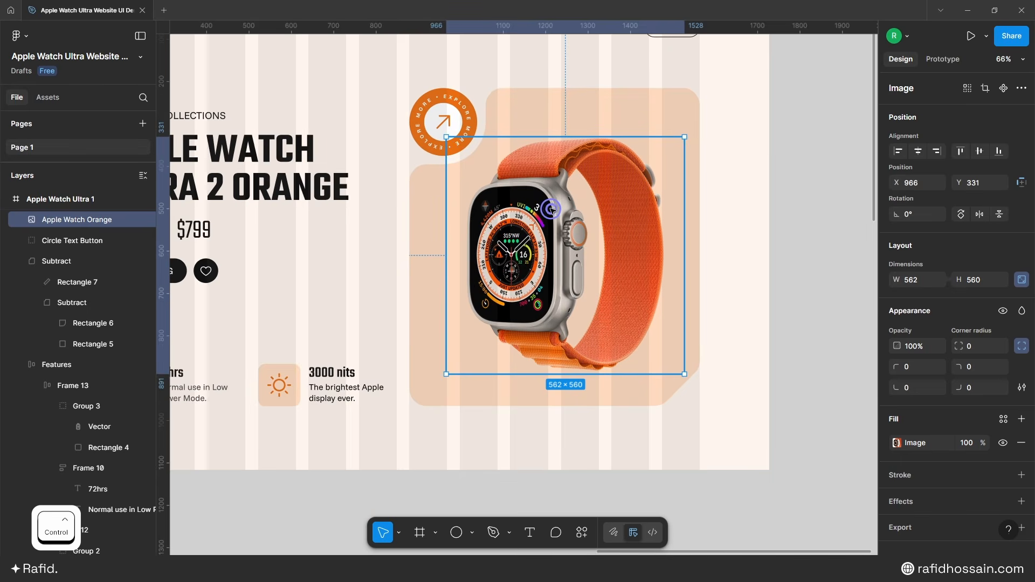
pyautogui.moveTo(551, 210); pyautogui.dragTo(538, 209)
pyautogui.press('alt')
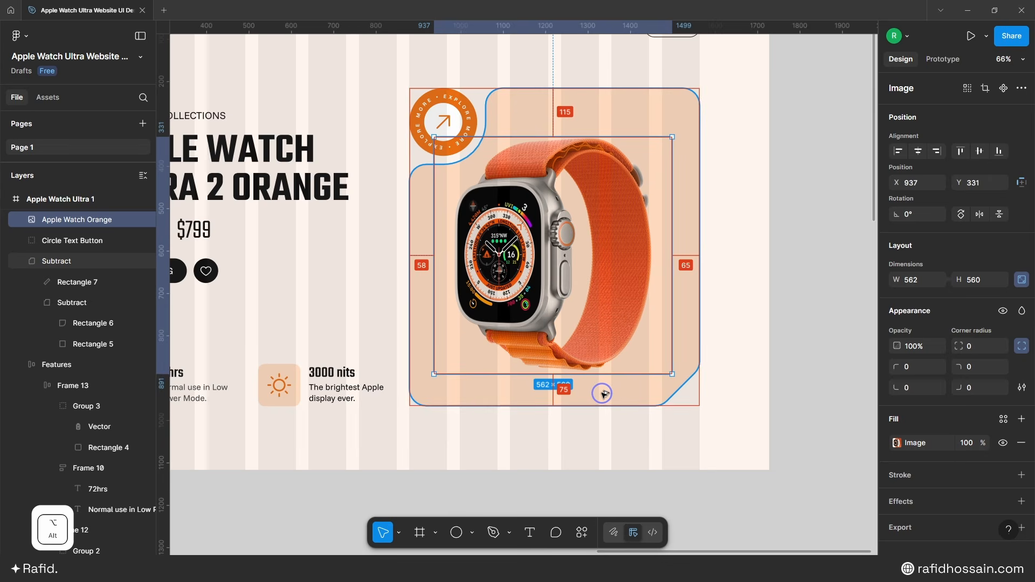
pyautogui.hotkey('shift', 'Up')
pyautogui.press('alt')
pyautogui.press('Down')
pyautogui.press('Down')
pyautogui.press('Down')
pyautogui.press('Down')
pyautogui.press('Down')
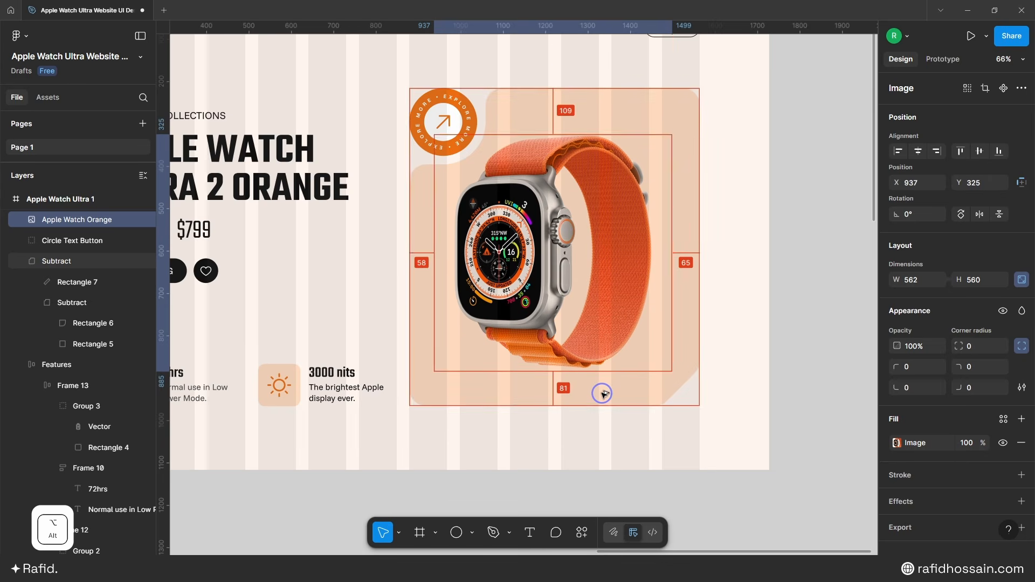
# Step: Nudge the watch image sideways until its left and right margins in the peach background are nearly equal
pyautogui.press('shift')
pyautogui.hotkey('shift', 'Right')
pyautogui.press('alt')
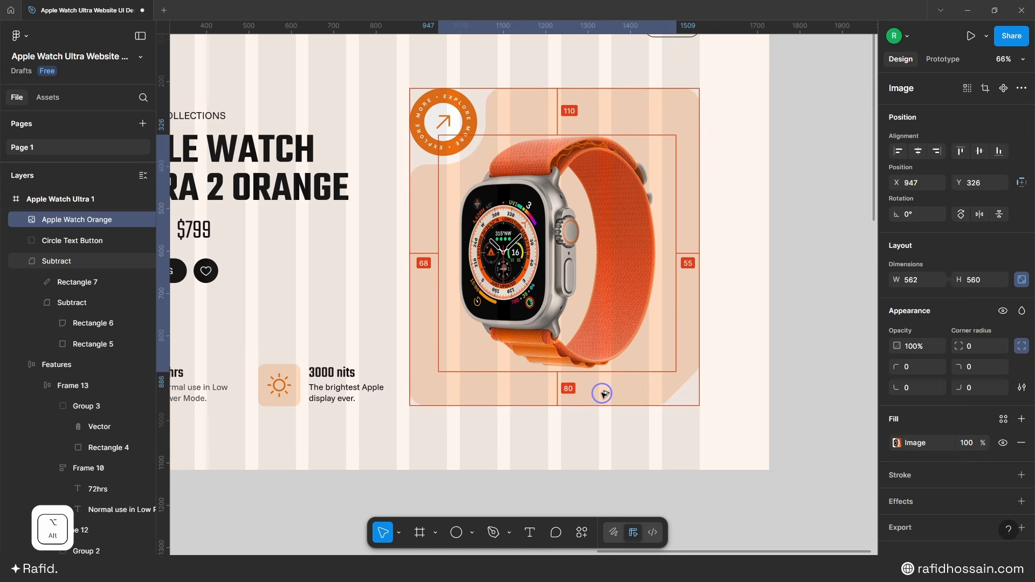
pyautogui.press('Left')
pyautogui.press('Left')
pyautogui.press('Left')
pyautogui.press('Left')
pyautogui.press('Left')
pyautogui.press('Left')
pyautogui.press('Left')
pyautogui.press('alt')
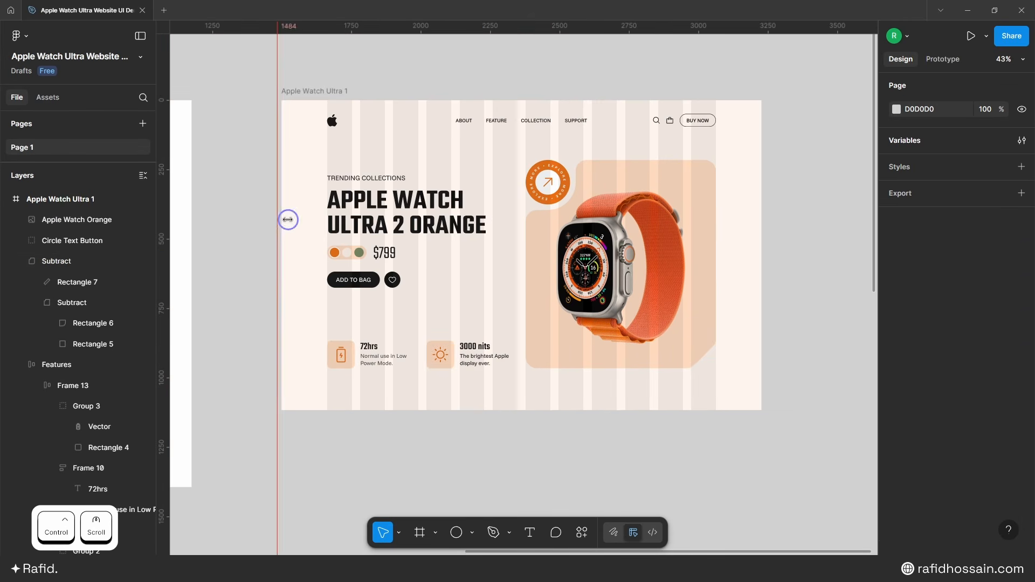
# Step: Add vertical guides at the watch's left and right edges and a horizontal guide through its middle
pyautogui.moveTo(288, 220); pyautogui.dragTo(553, 229)
pyautogui.scroll(5, 553, 229)
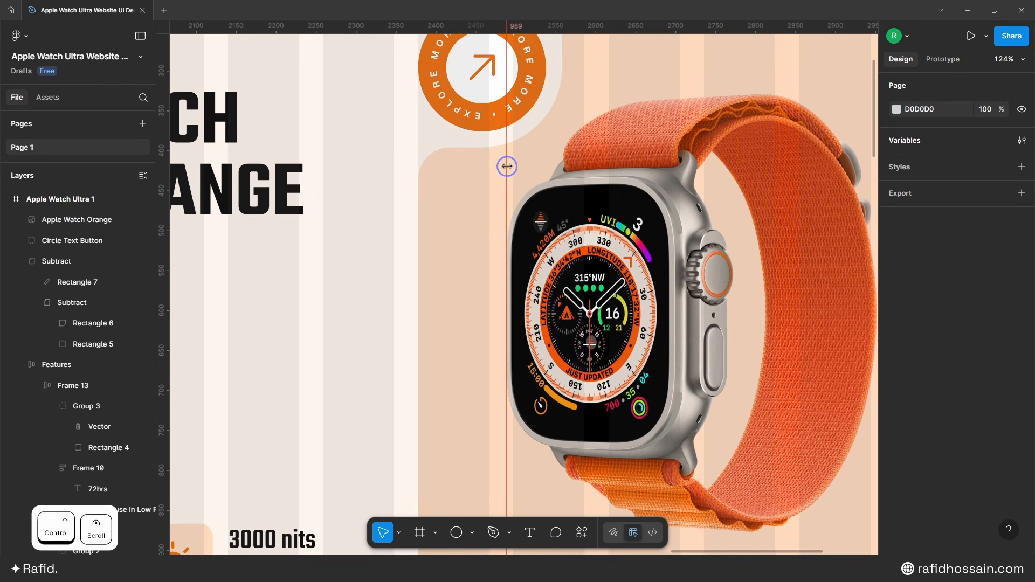
pyautogui.scroll(-5, 503, 169)
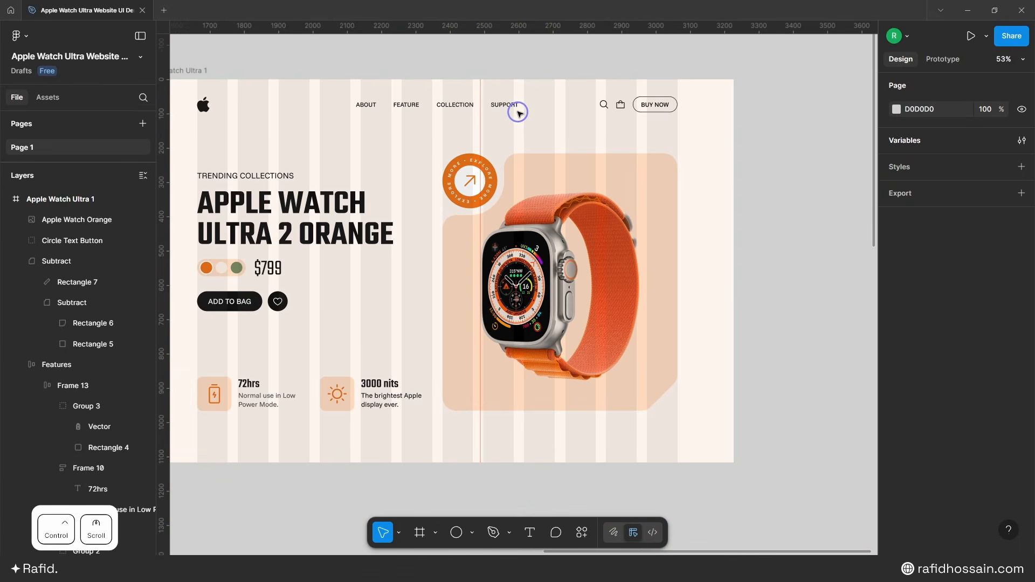
pyautogui.moveTo(162, 220); pyautogui.dragTo(638, 233)
pyautogui.moveTo(516, 32); pyautogui.dragTo(524, 287)
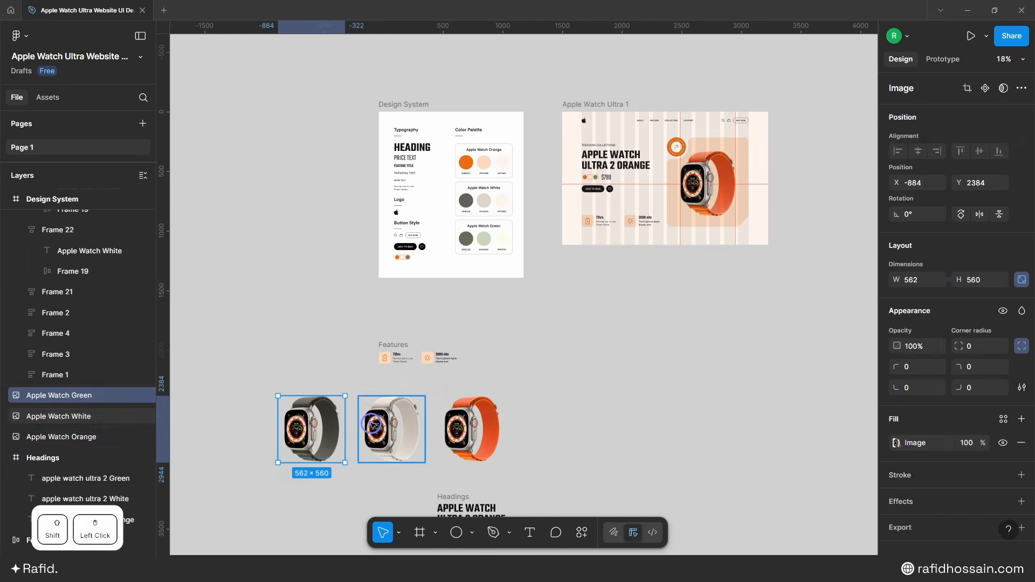
# Step: Duplicate the green and white Apple Watch images below the Apple Watch Ultra 1 frame and set the copies' height to 200
pyautogui.keyDown('shift'); pyautogui.click(393, 428); pyautogui.keyUp('shift')
pyautogui.moveTo(409, 426); pyautogui.dragTo(784, 312)
pyautogui.scroll(5, 784, 312)
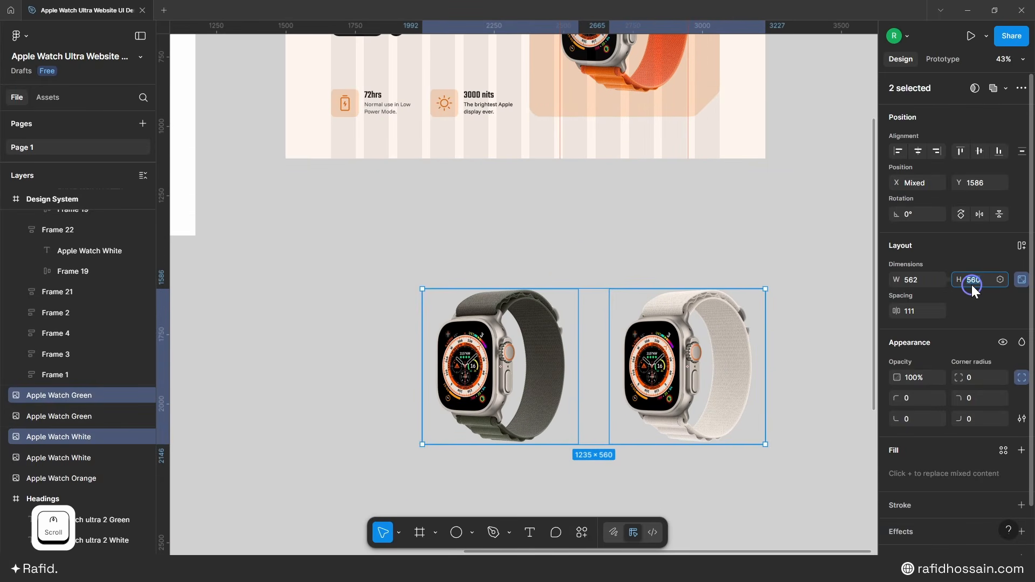
pyautogui.write('200')
pyautogui.press('Return')
pyautogui.click(527, 303)
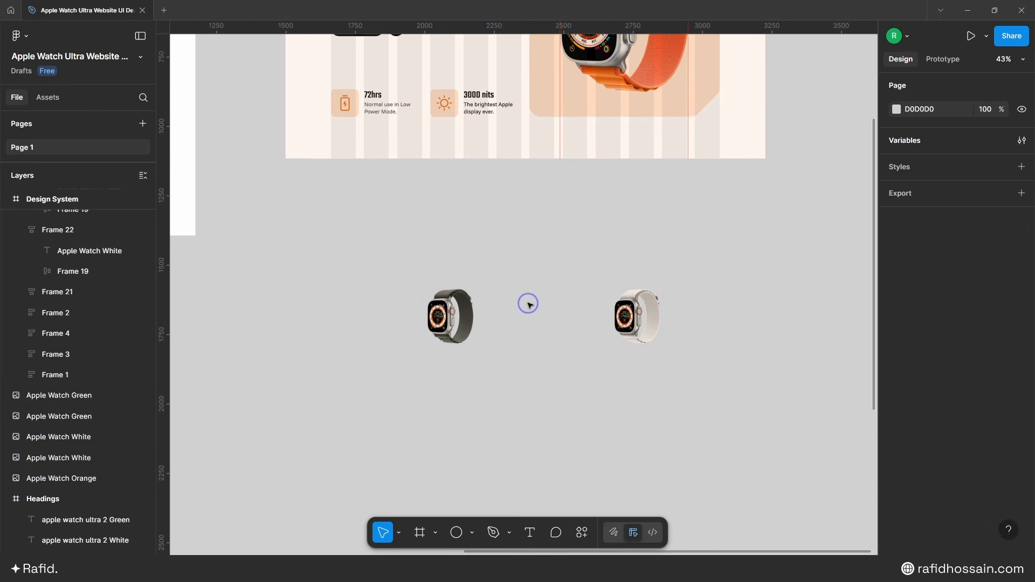
# Step: Stack the small green and white watches over the orange watch's strap, against the vertical guide, at X 1268 and Y 506
pyautogui.moveTo(453, 316); pyautogui.dragTo(632, 96)
pyautogui.scroll(1, 684, 298)
pyautogui.scroll(-2, 592, 370)
pyautogui.keyDown('shift'); pyautogui.click(570, 340); pyautogui.keyUp('shift')
pyautogui.scroll(6, 657, 44)
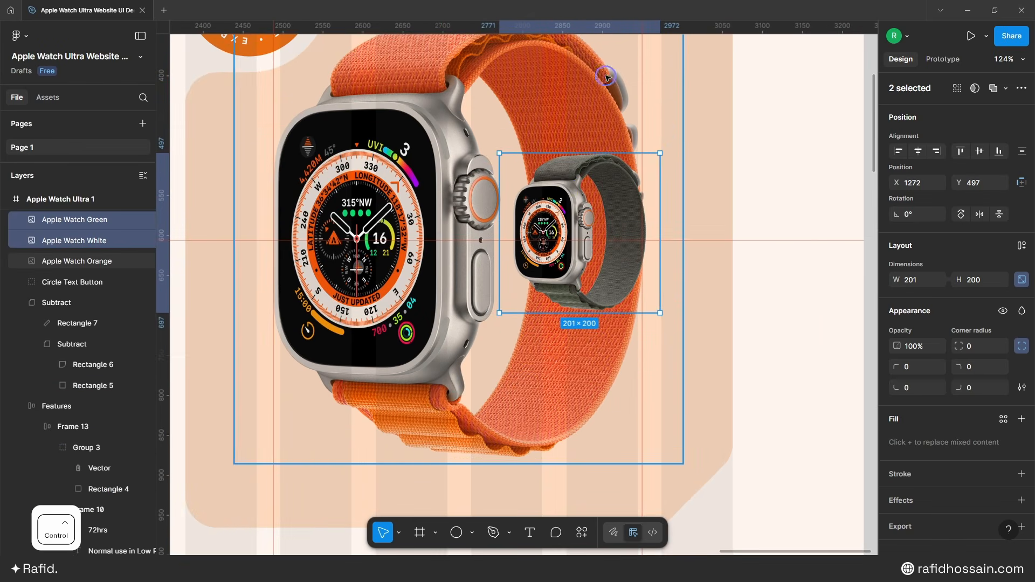
pyautogui.moveTo(563, 181); pyautogui.dragTo(561, 187)
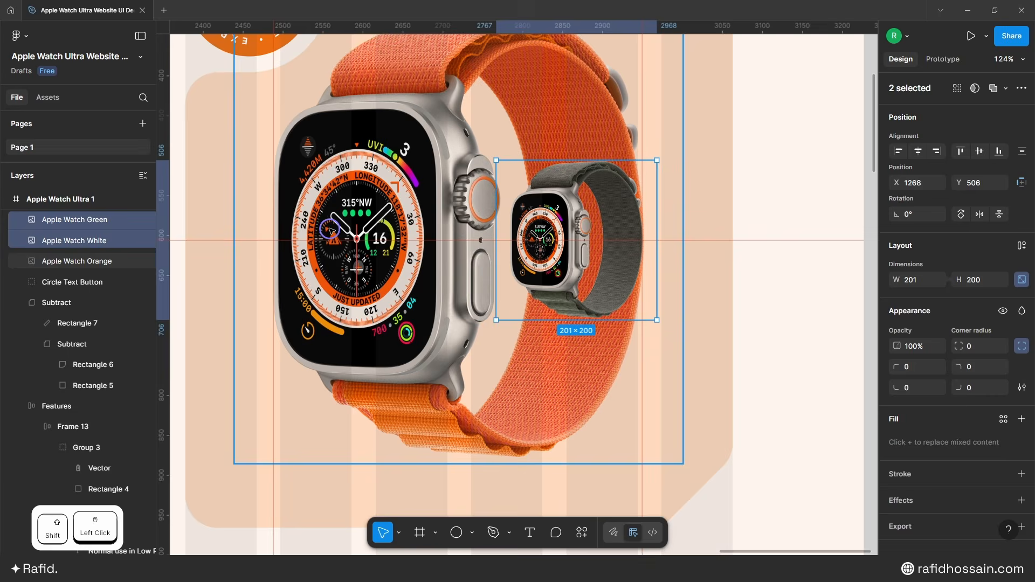
pyautogui.scroll(3, 588, 179)
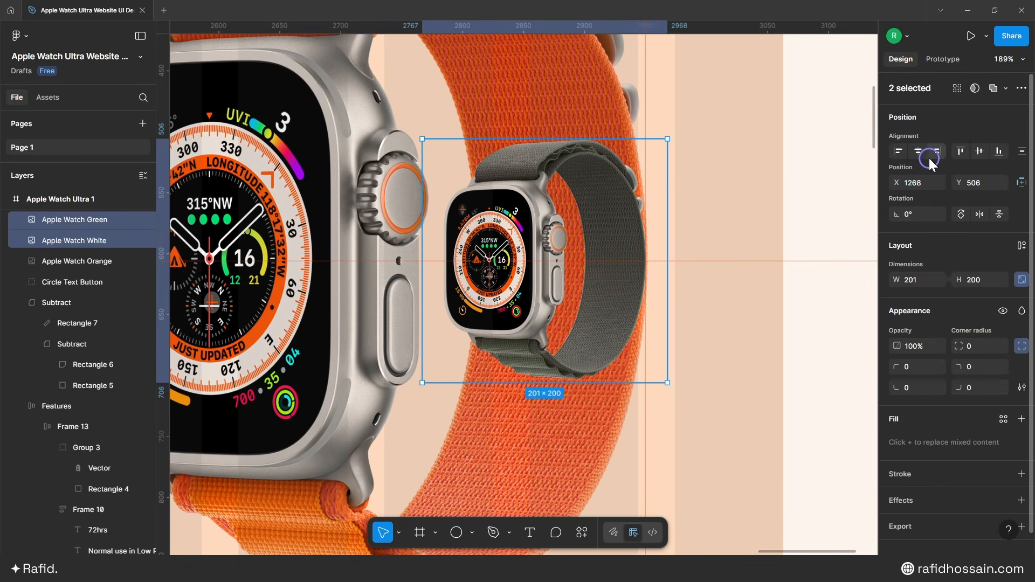
pyautogui.scroll(-4, 711, 195)
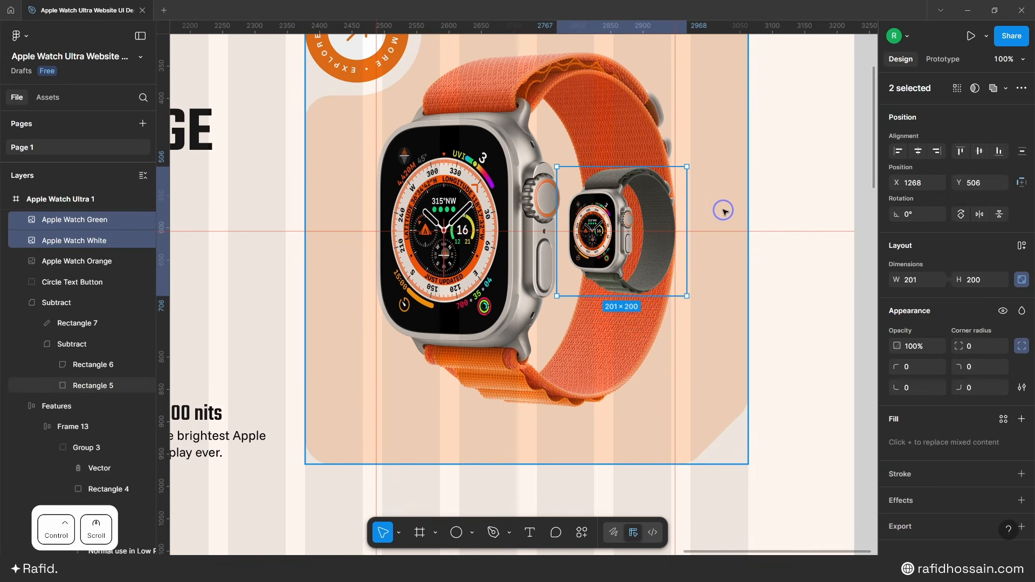
# Step: Make the stacked small green and white watch images fully transparent
pyautogui.click(915, 347)
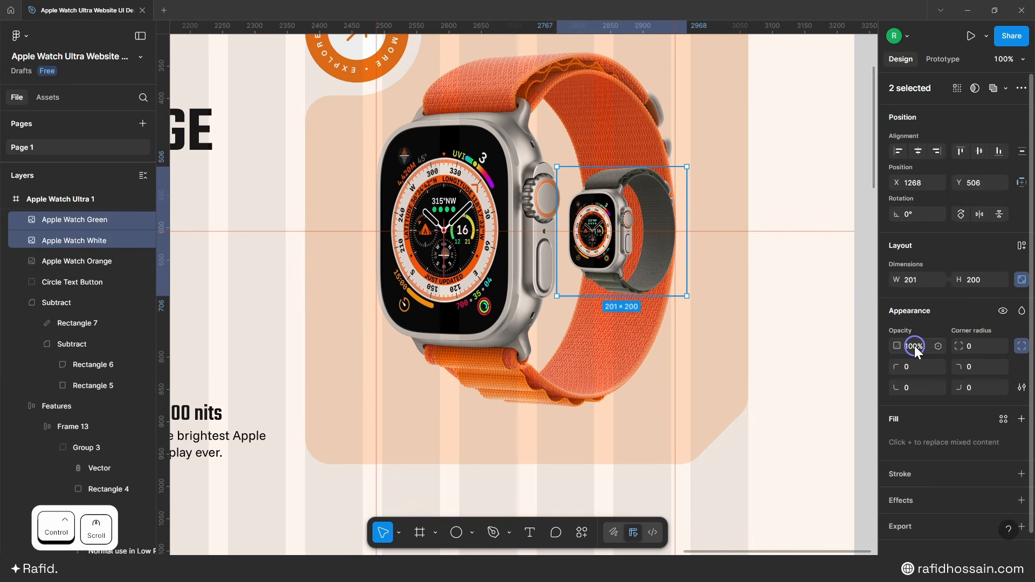
pyautogui.click(866, 335)
pyautogui.scroll(-5, 713, 170)
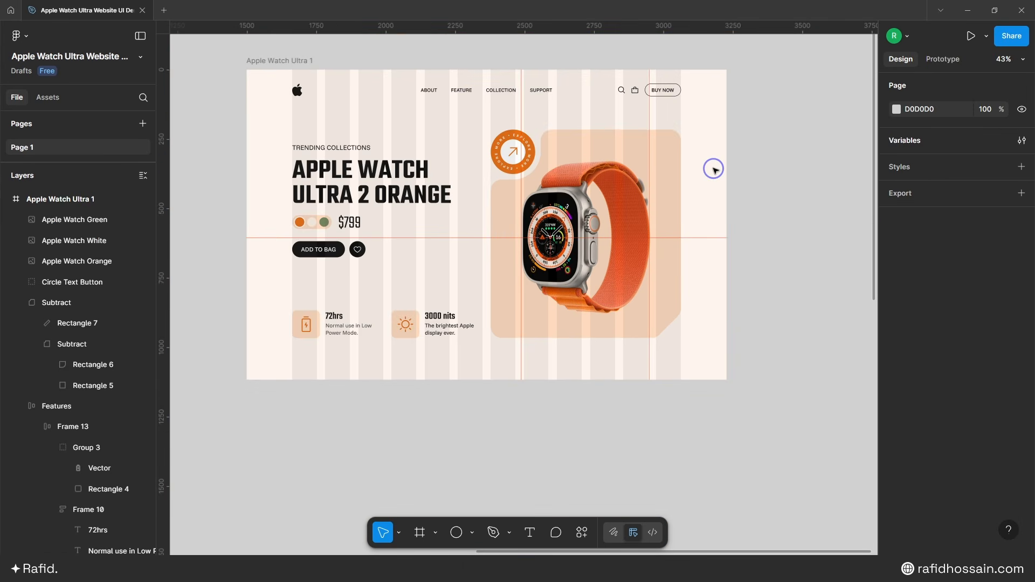
pyautogui.scroll(2, 510, 157)
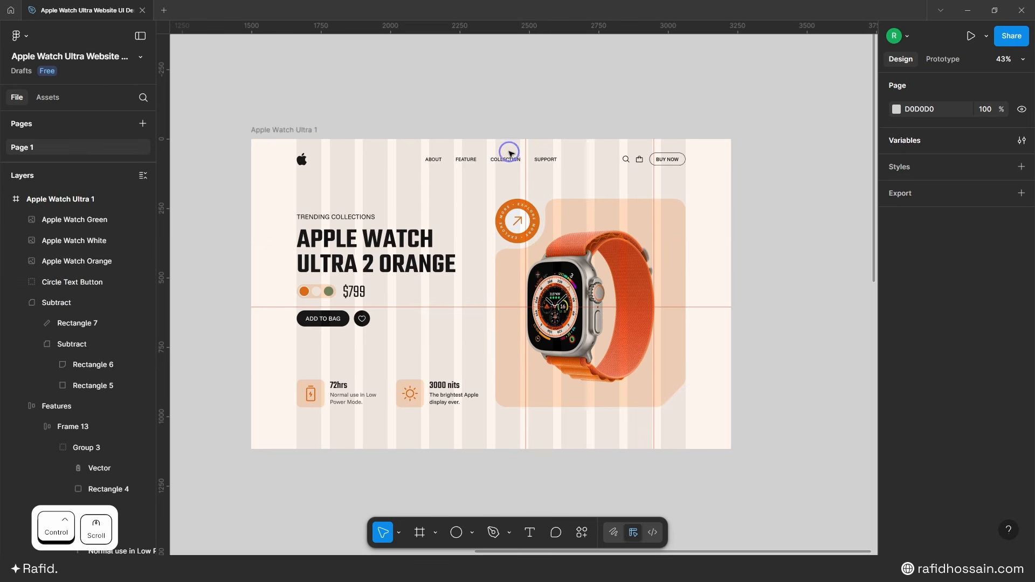
pyautogui.scroll(-4, 510, 220)
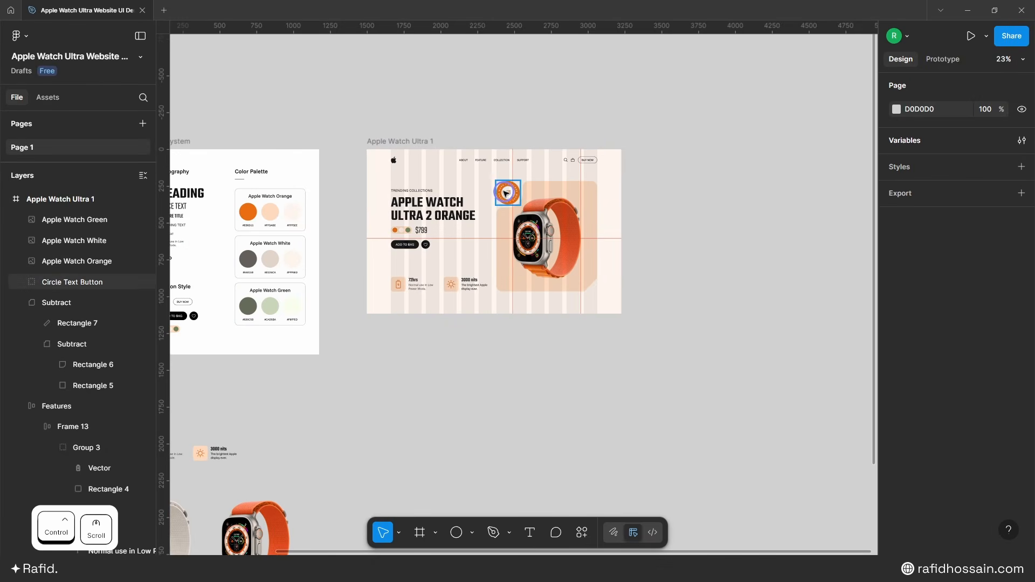
# Step: Place a copy of the EXPLORE MORE badge on the empty canvas beside the page frame and make it a component
pyautogui.moveTo(507, 192); pyautogui.dragTo(707, 263)
pyautogui.keyDown('ctrl'); pyautogui.scroll(3, 701, 270); pyautogui.keyUp('ctrl')
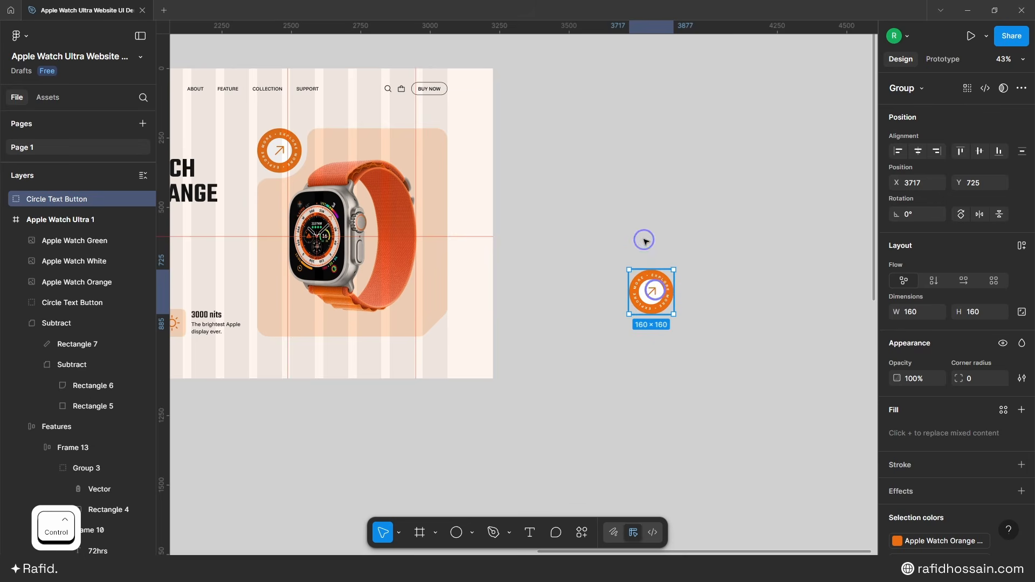
pyautogui.moveTo(654, 290); pyautogui.dragTo(628, 133)
pyautogui.keyDown('ctrl'); pyautogui.scroll(4, 651, 98); pyautogui.keyUp('ctrl')
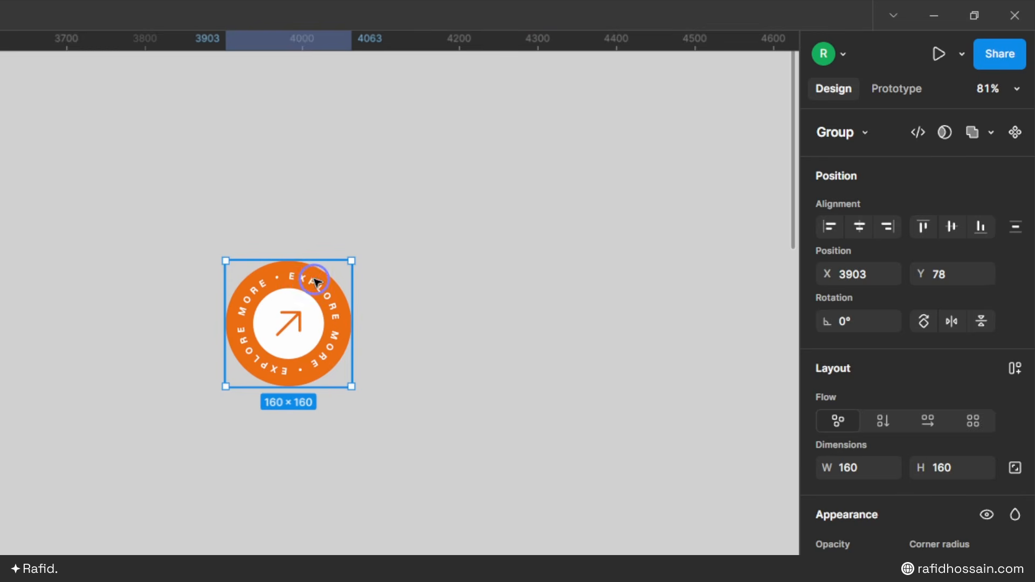
pyautogui.rightClick(306, 279)
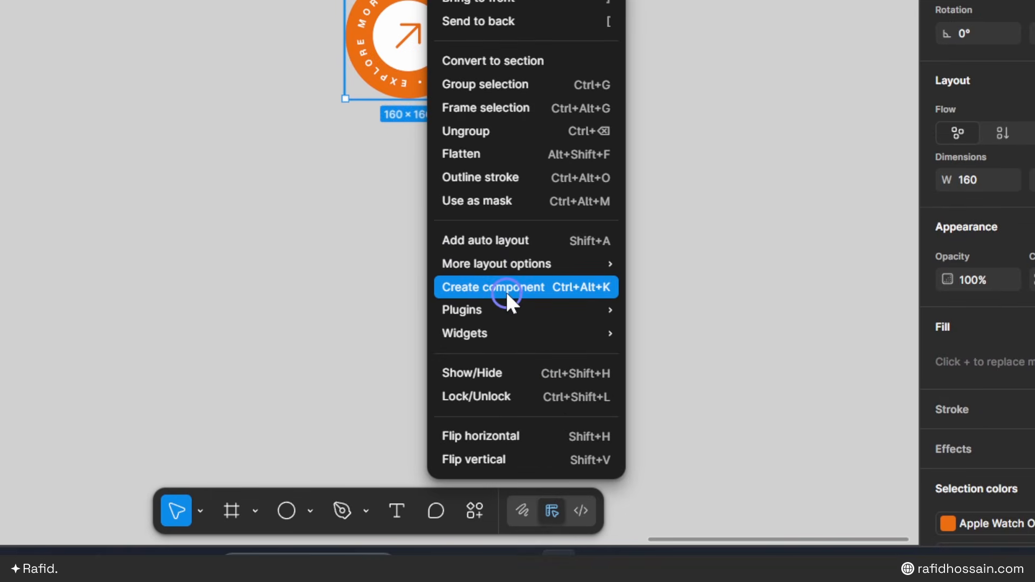
pyautogui.click(522, 286)
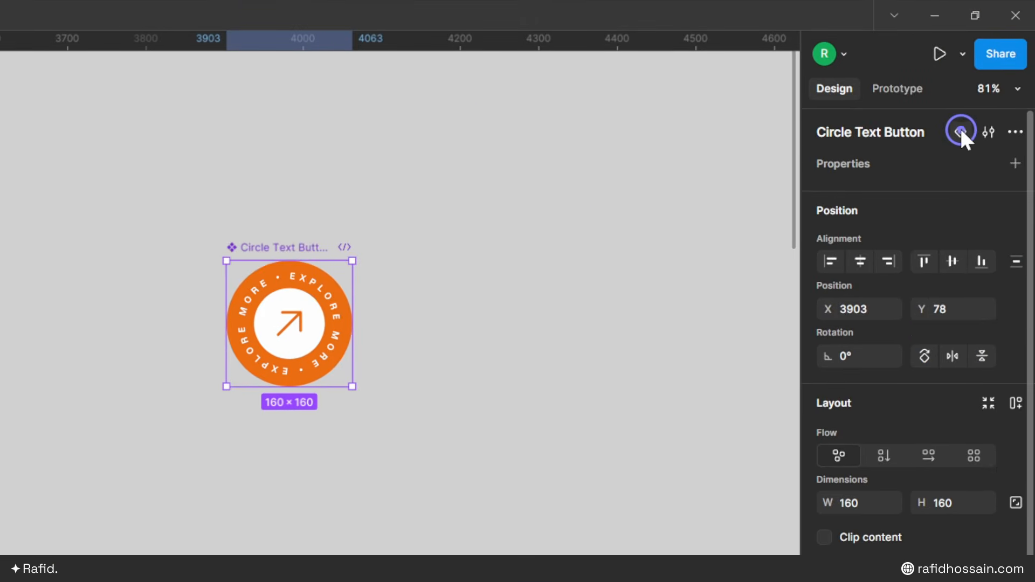
# Step: Add three variants to the Circle Text Button component
pyautogui.click(960, 131)
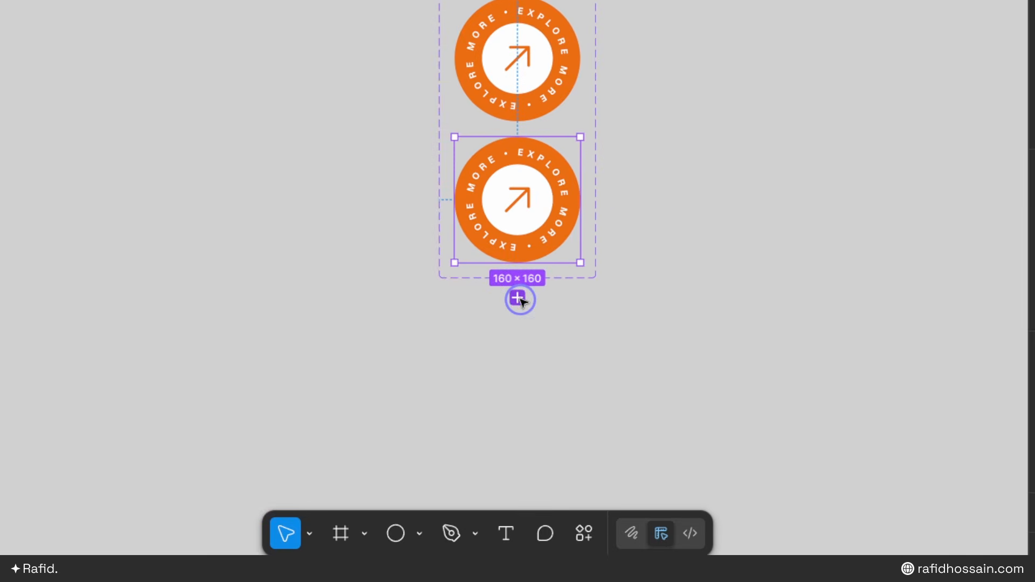
pyautogui.click(519, 300)
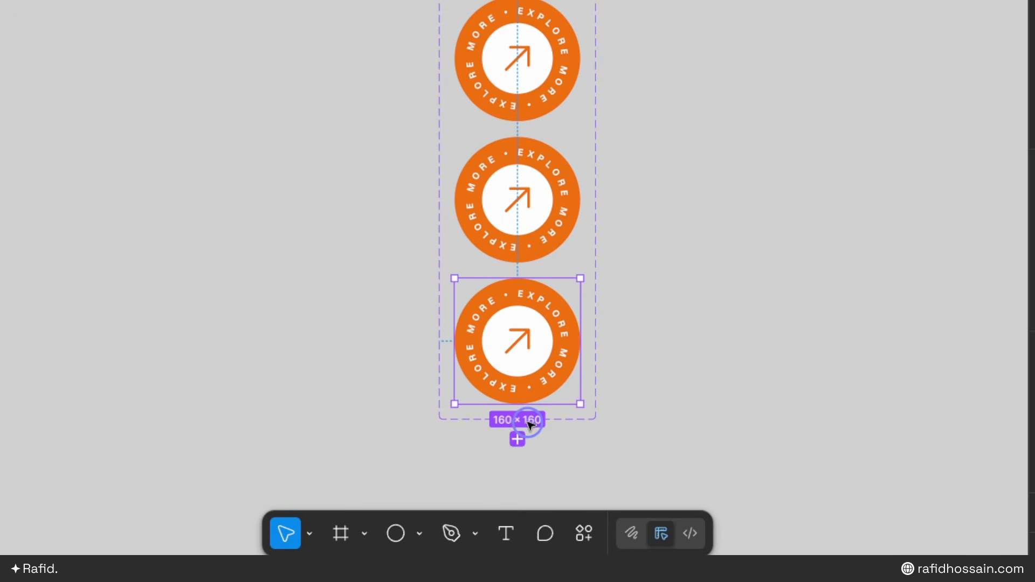
pyautogui.click(522, 441)
pyautogui.scroll(-2, 684, 151)
pyautogui.scroll(-2, 672, 131)
pyautogui.click(626, 130)
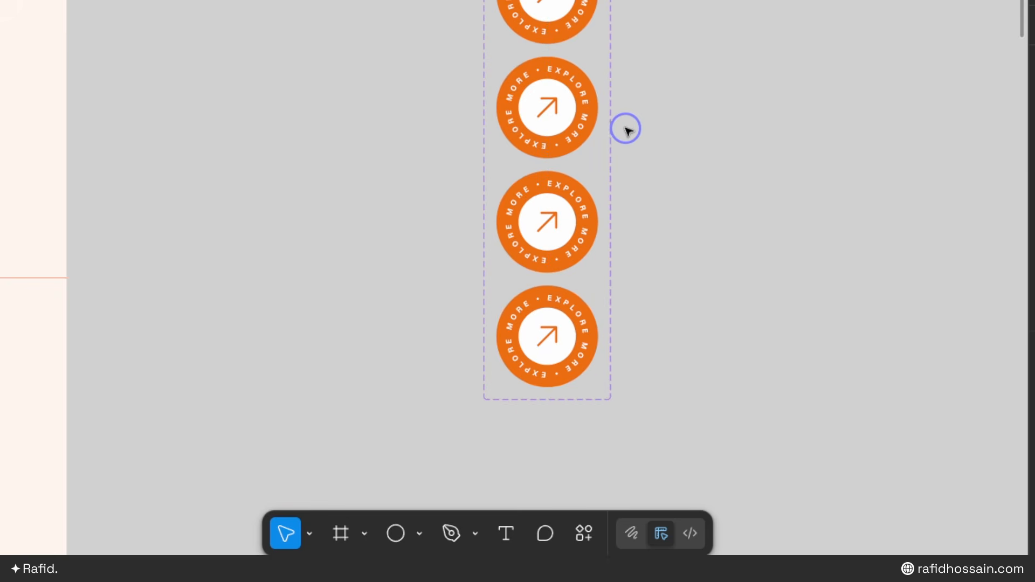
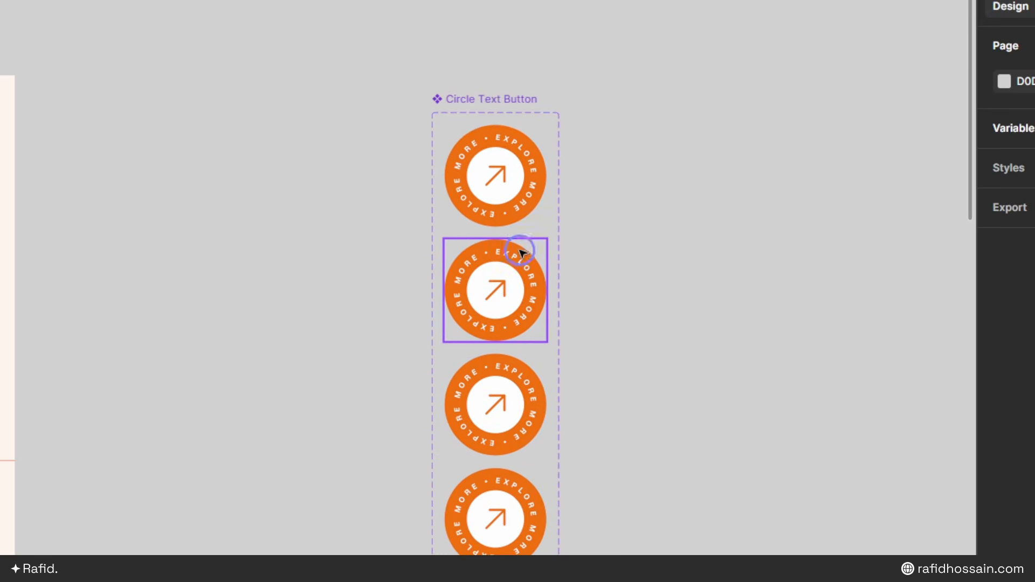
# Step: Rotate the curve text group in Variant2 of the badge to -90°
pyautogui.scroll(5, 516, 259)
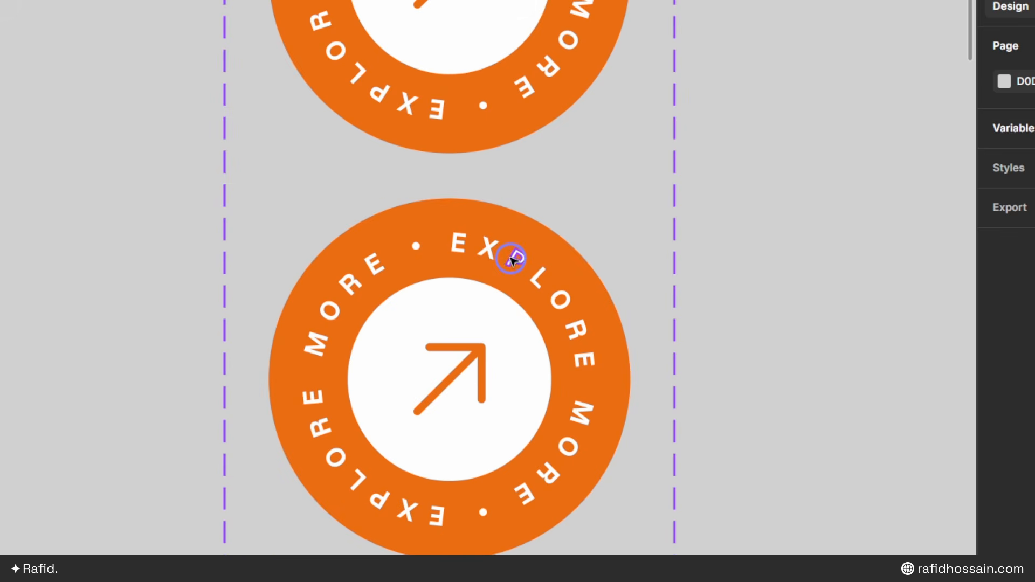
pyautogui.click(500, 258)
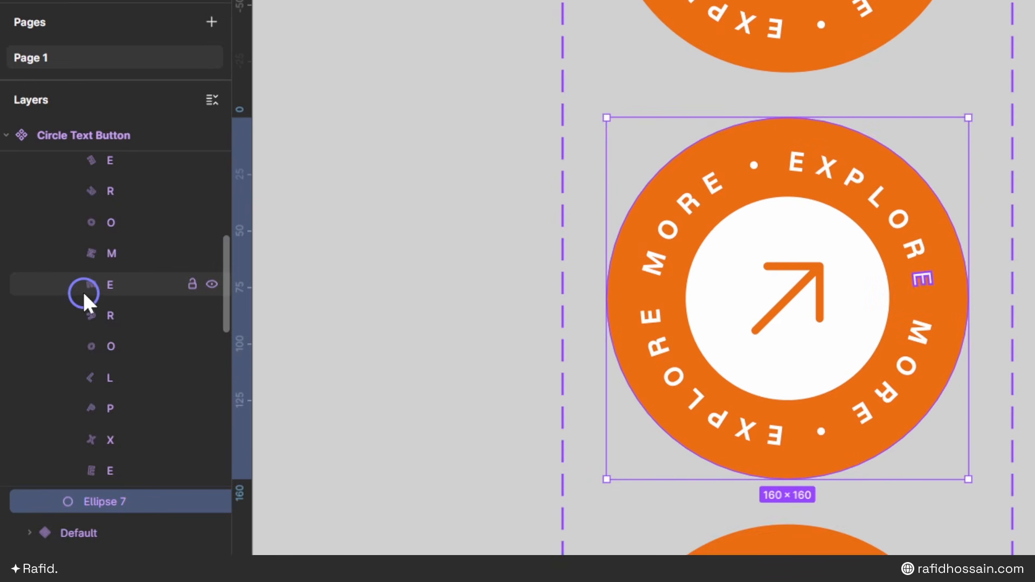
pyautogui.scroll(5, 142, 291)
pyautogui.scroll(5, 115, 232)
pyautogui.click(64, 322)
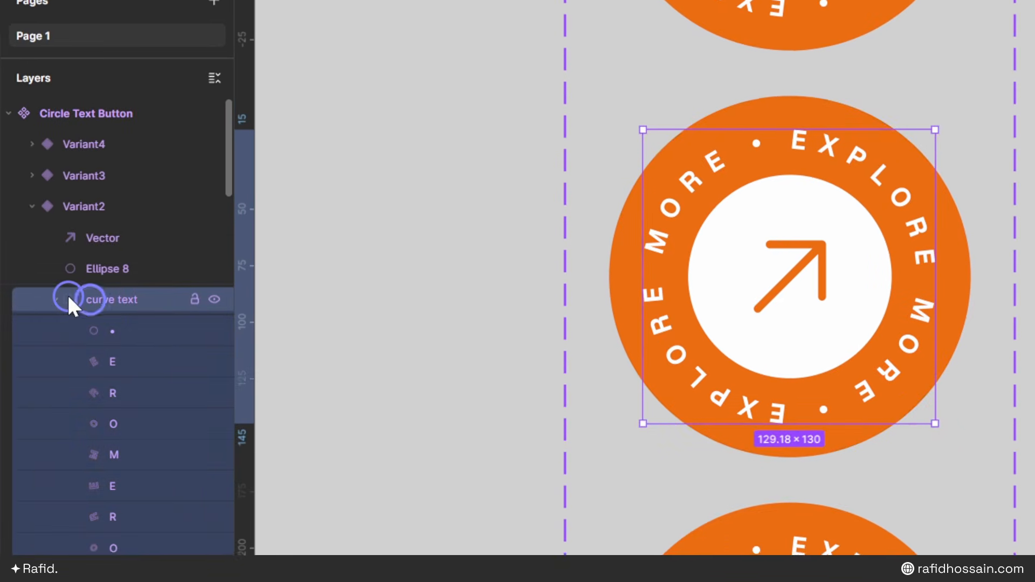
pyautogui.click(56, 294)
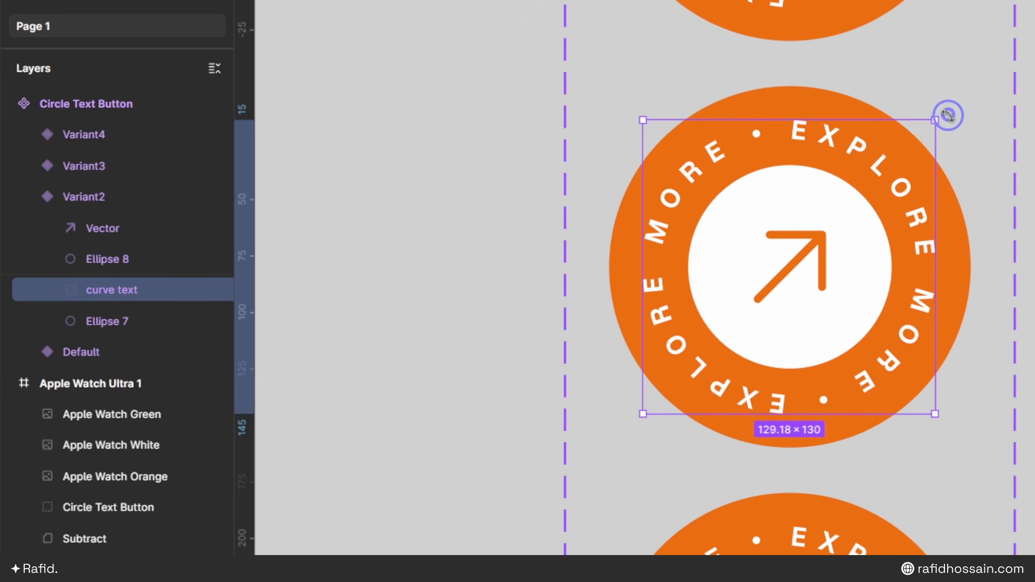
pyautogui.moveTo(951, 124); pyautogui.dragTo(911, 415)
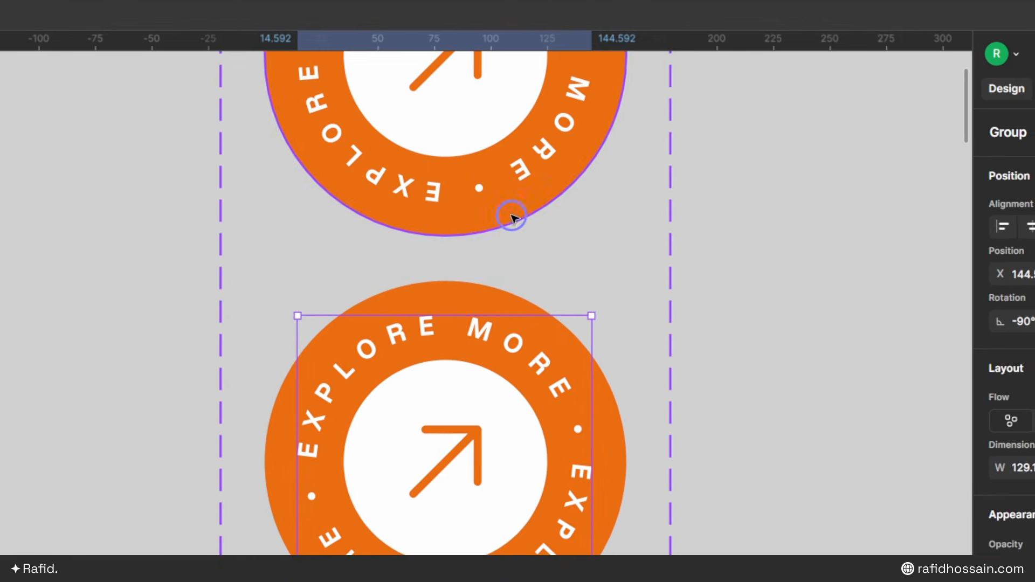
# Step: Rotate the curve text group in Variant3 of the badge to -180°
pyautogui.keyDown('ctrl'); pyautogui.scroll(-5, 445, 199); pyautogui.keyUp('ctrl')
pyautogui.keyDown('ctrl'); pyautogui.scroll(8, 474, 155); pyautogui.keyUp('ctrl')
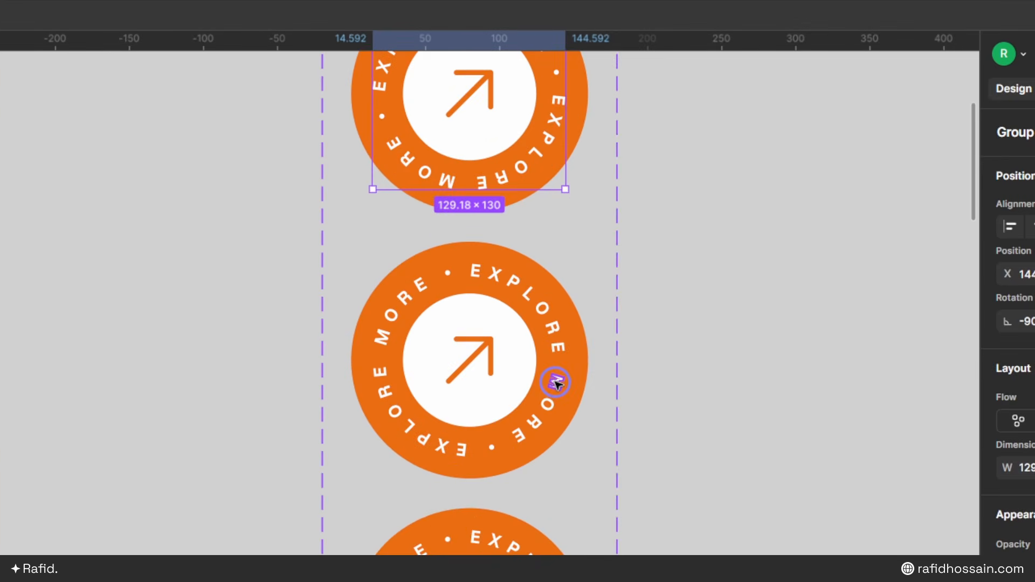
pyautogui.click(558, 383)
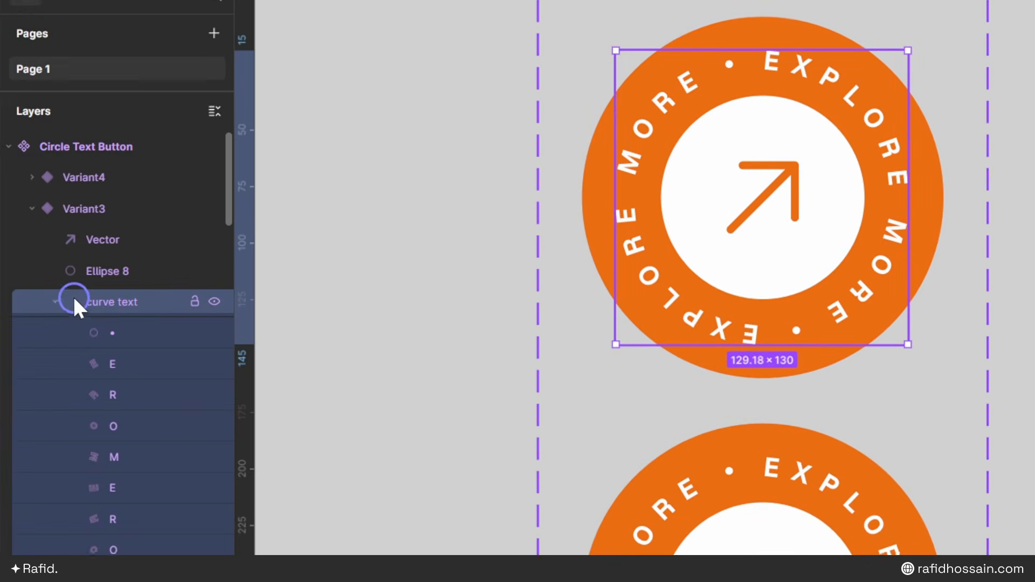
pyautogui.click(55, 292)
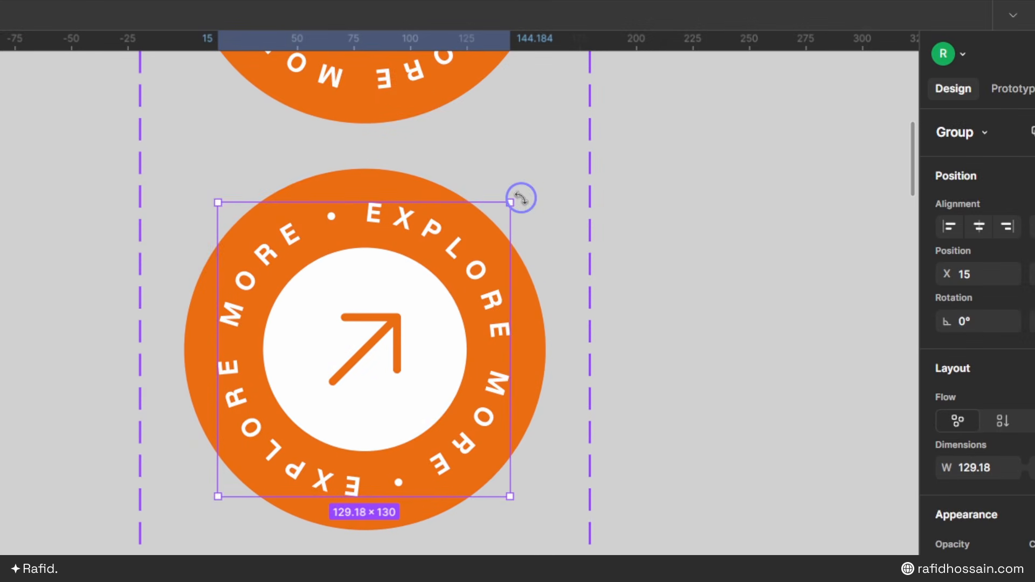
pyautogui.moveTo(530, 204); pyautogui.dragTo(407, 314)
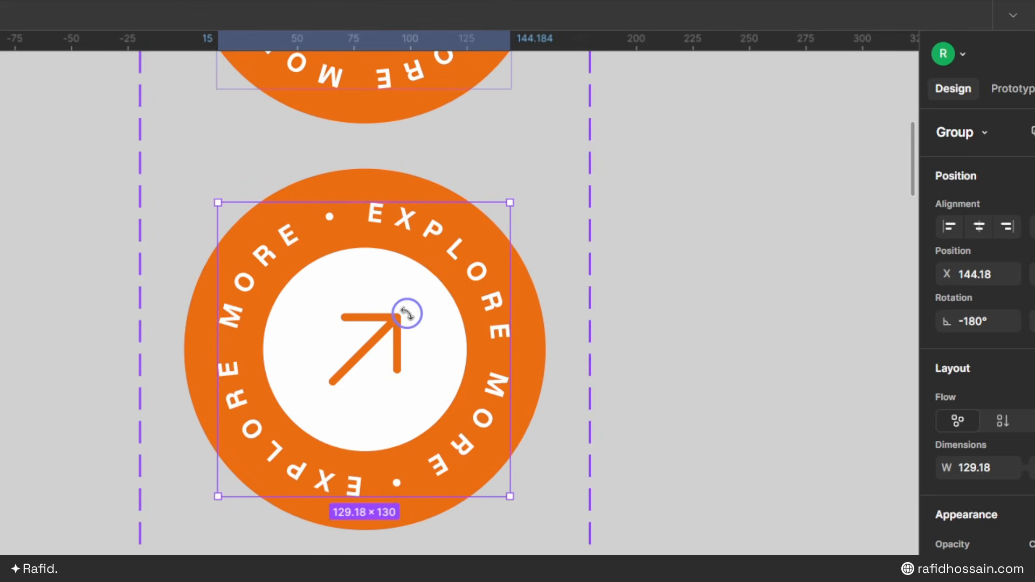
# Step: Rotate the curve text group in Variant4 of the badge to 90°
pyautogui.scroll(-3, 463, 233)
pyautogui.scroll(-1, 468, 356)
pyautogui.scroll(2, 473, 377)
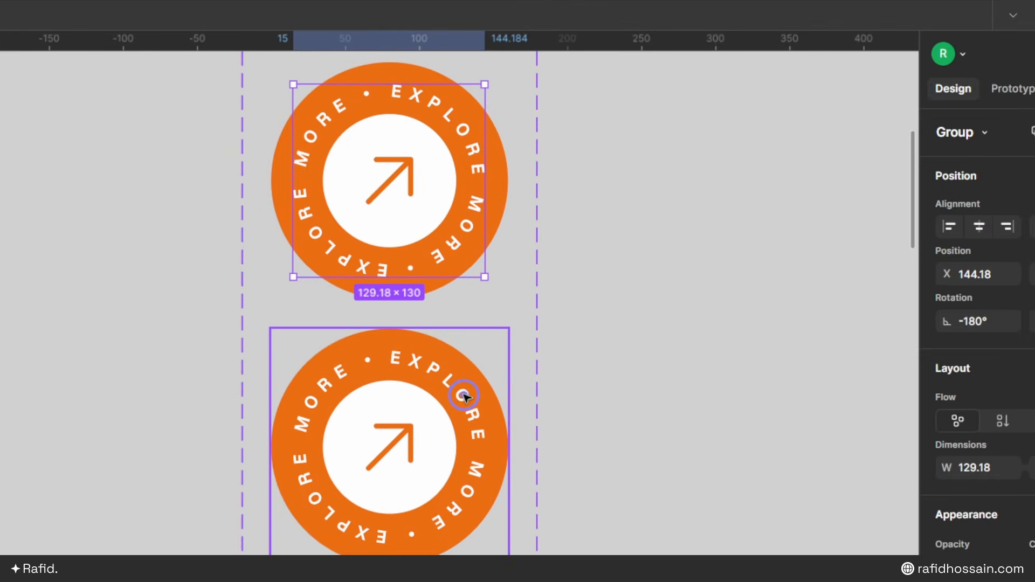
pyautogui.doubleClick(462, 395)
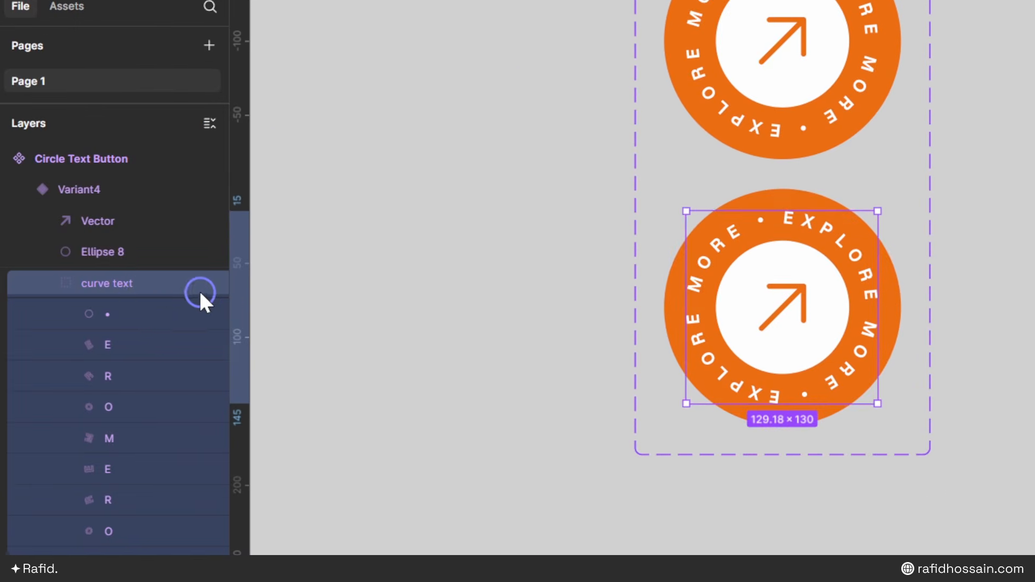
pyautogui.click(51, 283)
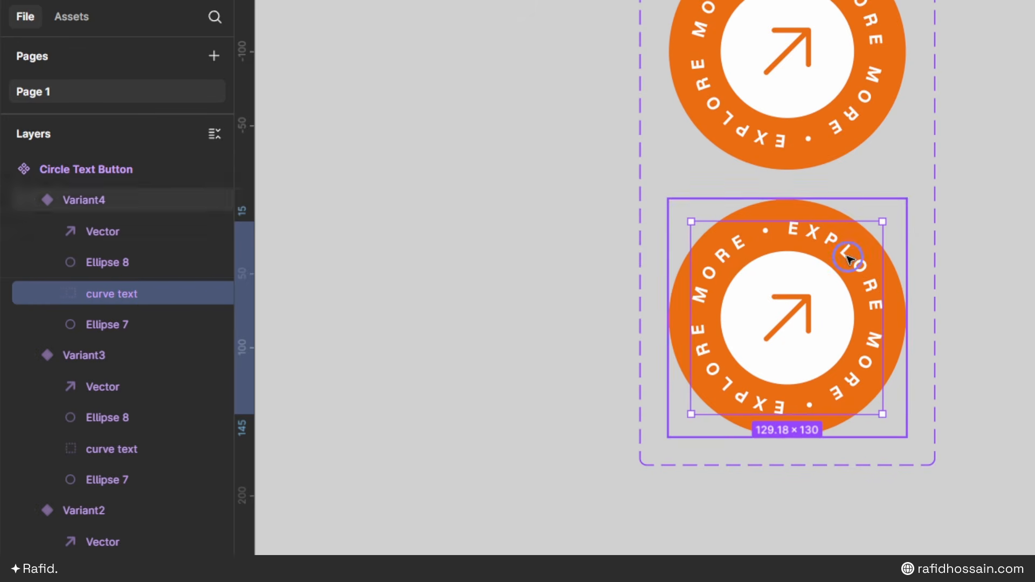
pyautogui.moveTo(891, 216); pyautogui.dragTo(956, 269)
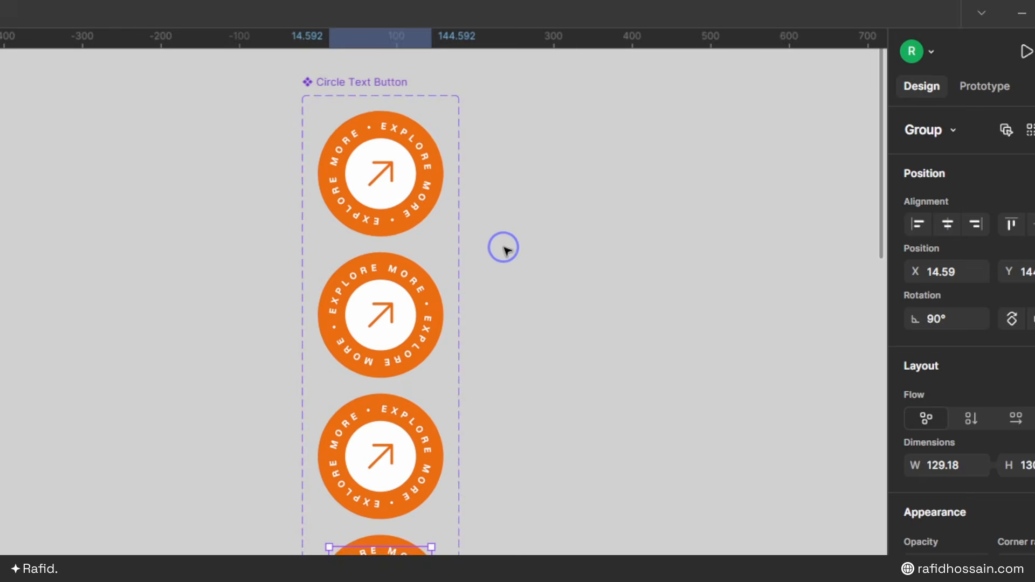
# Step: Add a prototype interaction from the badge's default variant to Variant2, triggered After delay
pyautogui.click(420, 199)
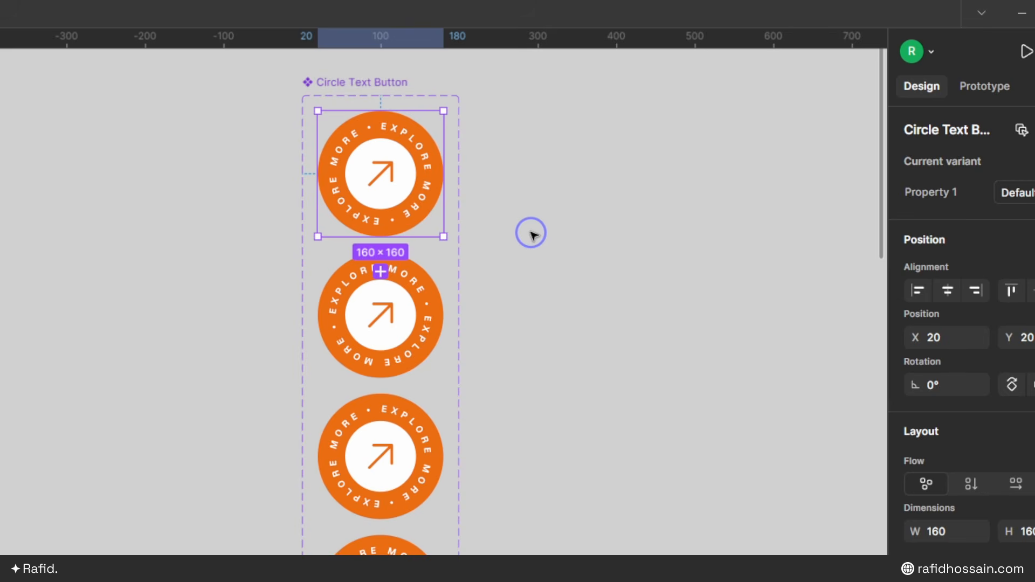
pyautogui.click(978, 90)
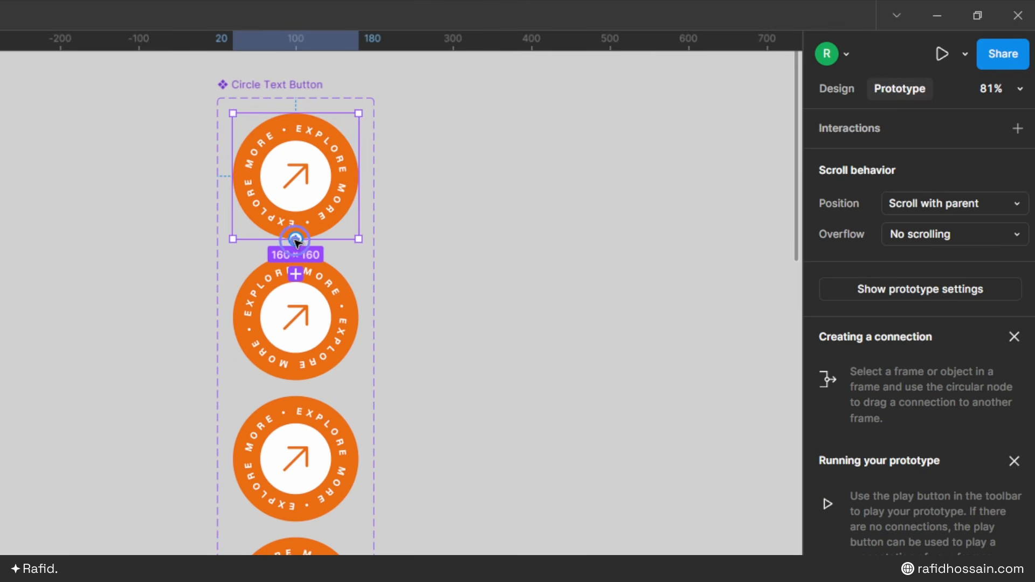
pyautogui.moveTo(296, 241); pyautogui.dragTo(508, 276)
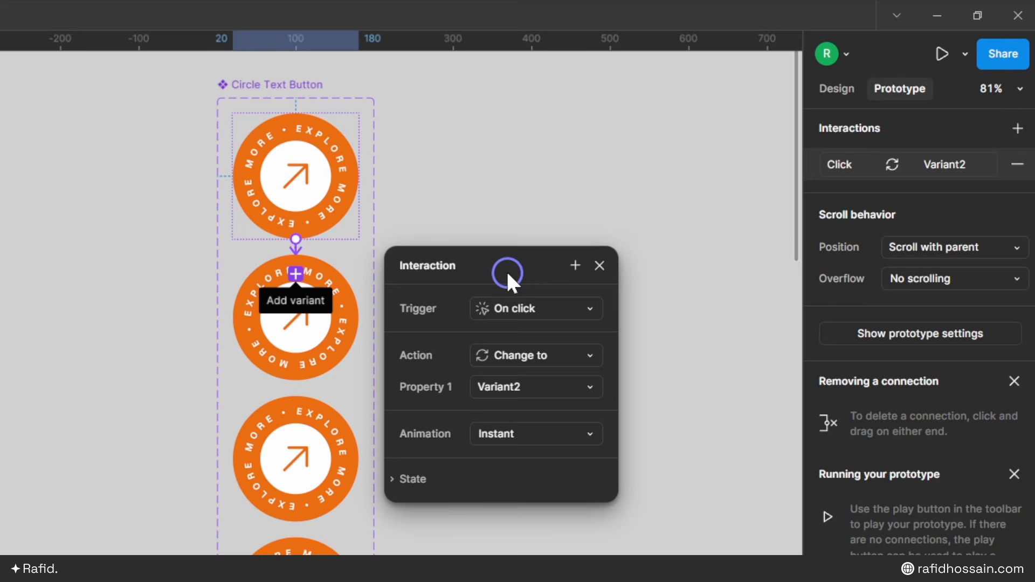
pyautogui.click(509, 309)
pyautogui.click(517, 556)
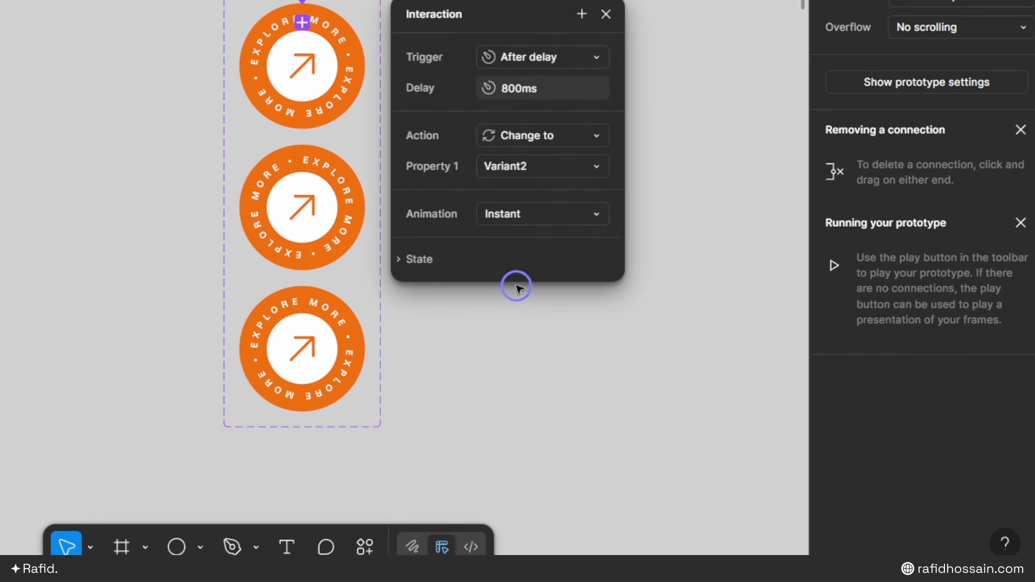
# Step: Set the default variant's interaction to a 1 ms delay and a linear Smart animate transition with a 4000 ms duration
pyautogui.click(509, 88)
pyautogui.write('1')
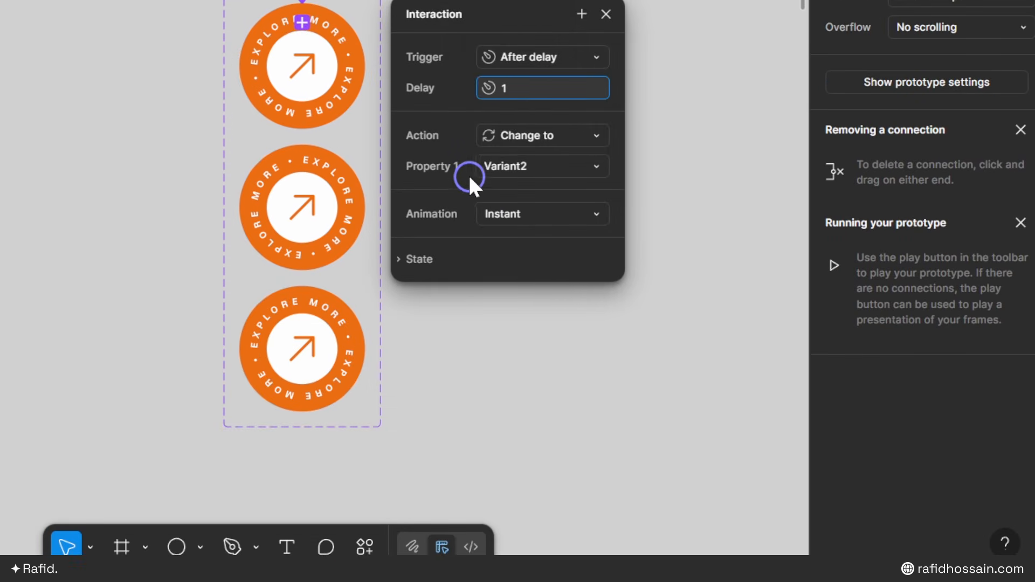
pyautogui.click(505, 214)
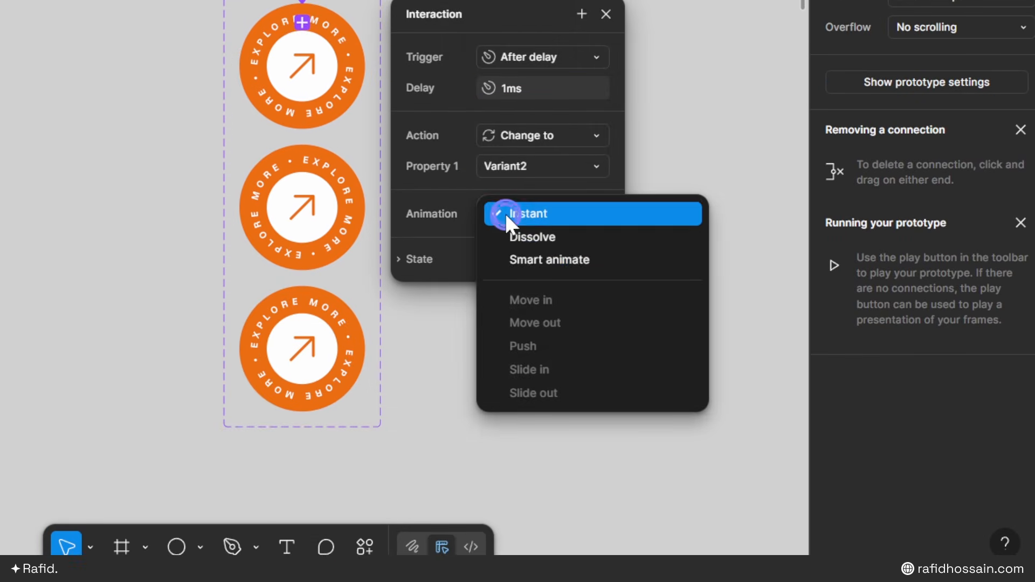
pyautogui.click(529, 260)
pyautogui.click(506, 244)
pyautogui.click(516, 181)
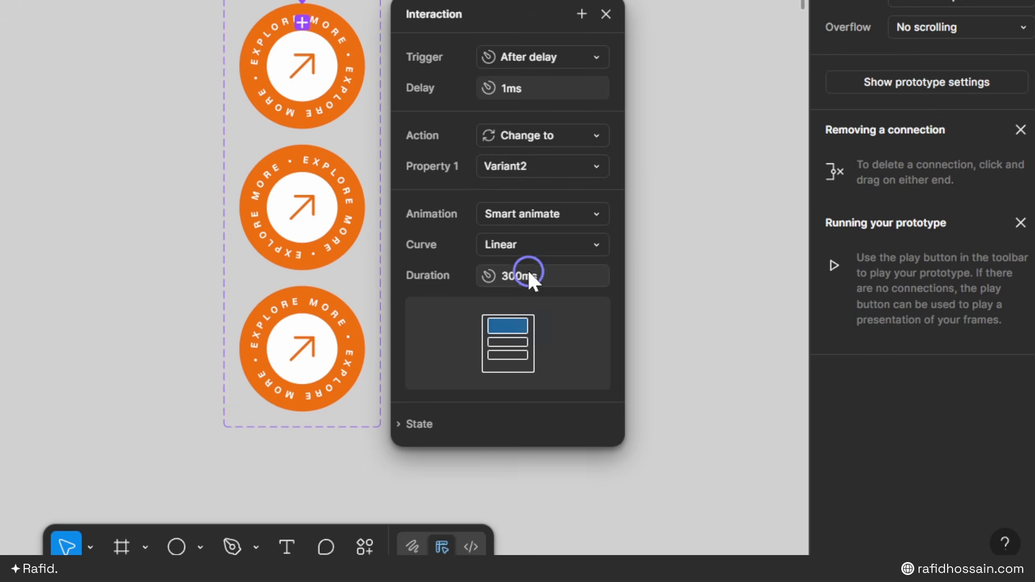
pyautogui.click(511, 276)
pyautogui.write('4000')
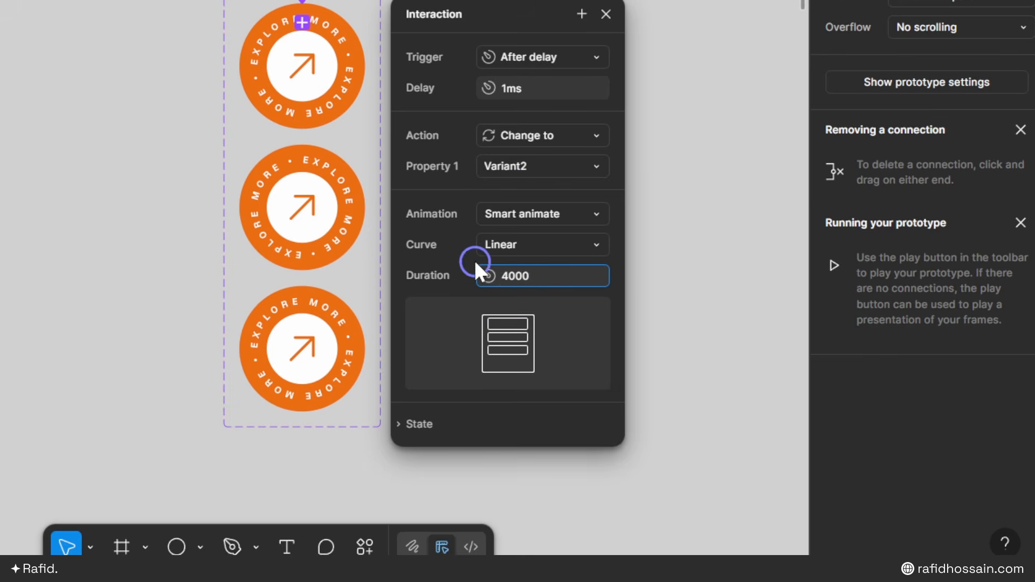
pyautogui.click(433, 251)
pyautogui.click(606, 14)
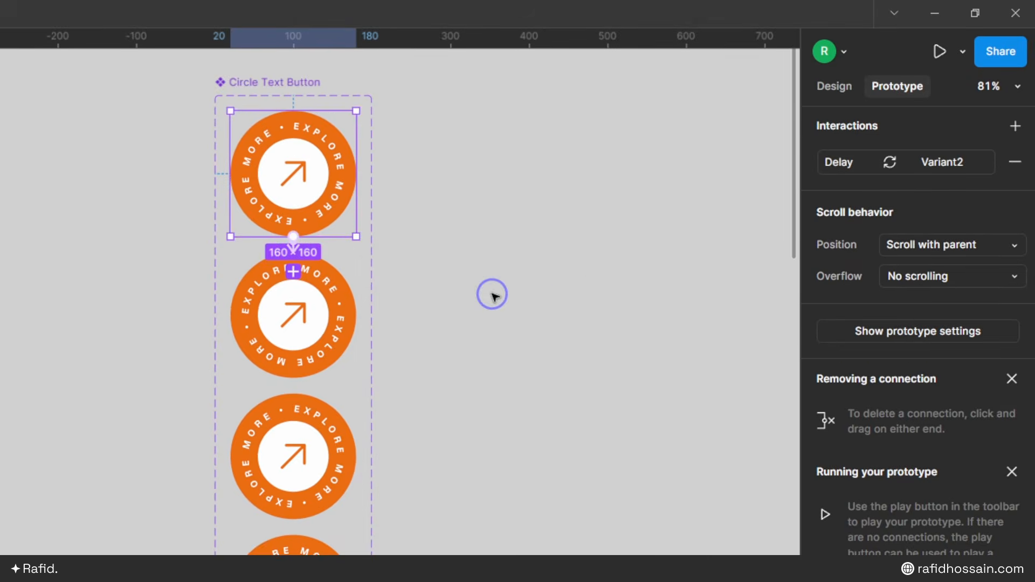
# Step: Connect Variant2 of the badge to Variant3 with an After delay trigger of 1 ms
pyautogui.click(322, 81)
pyautogui.moveTo(294, 380)
pyautogui.mouseDown()
pyautogui.moveTo(333, 427)
pyautogui.moveTo(569, 344)
pyautogui.mouseUp()
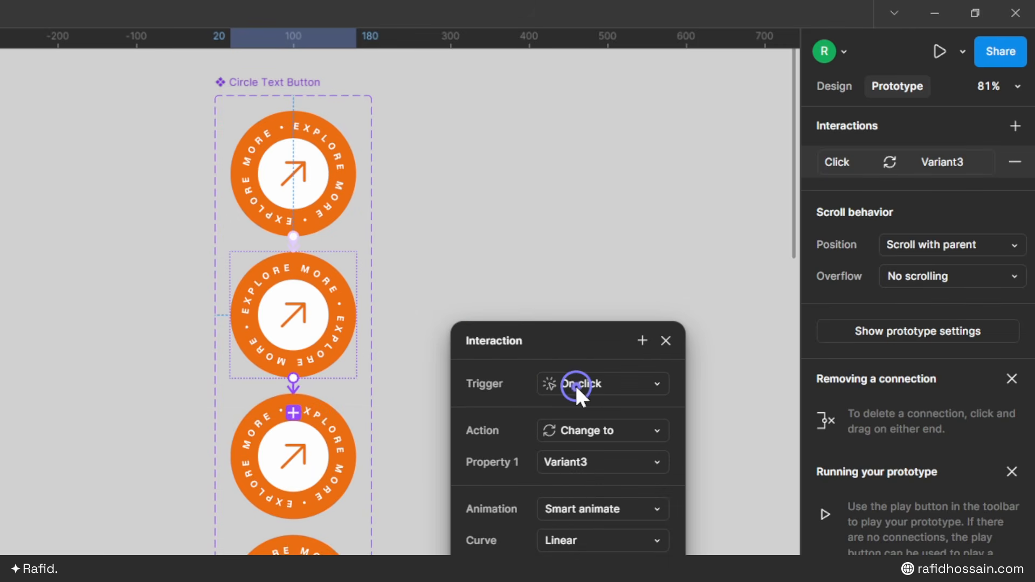
pyautogui.click(590, 393)
pyautogui.click(565, 512)
pyautogui.click(577, 126)
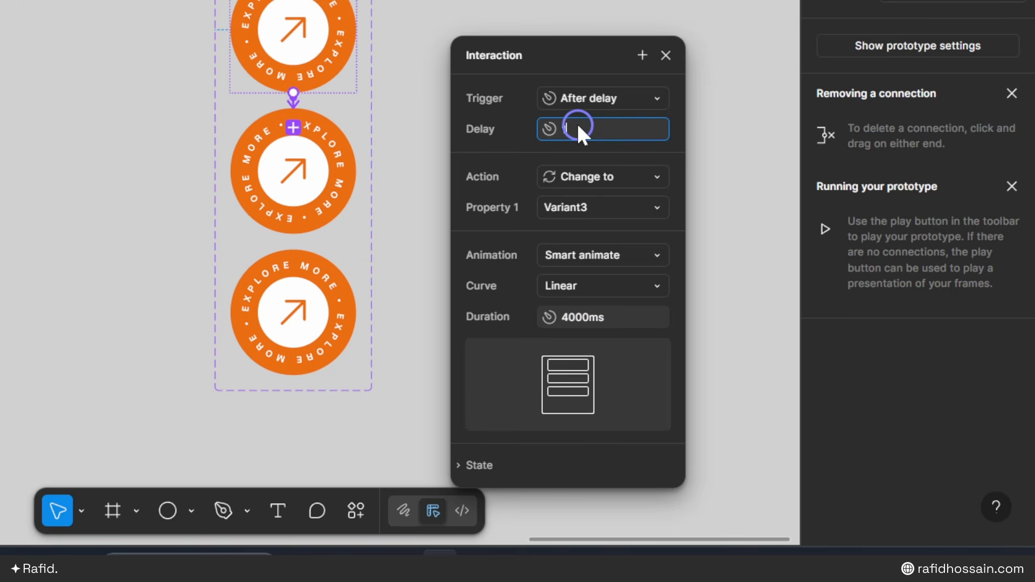
pyautogui.write('1')
pyautogui.click(511, 125)
pyautogui.click(665, 55)
# Step: Connect Variant3 of the badge to Variant4 with an After delay trigger of 1 ms
pyautogui.click(319, 222)
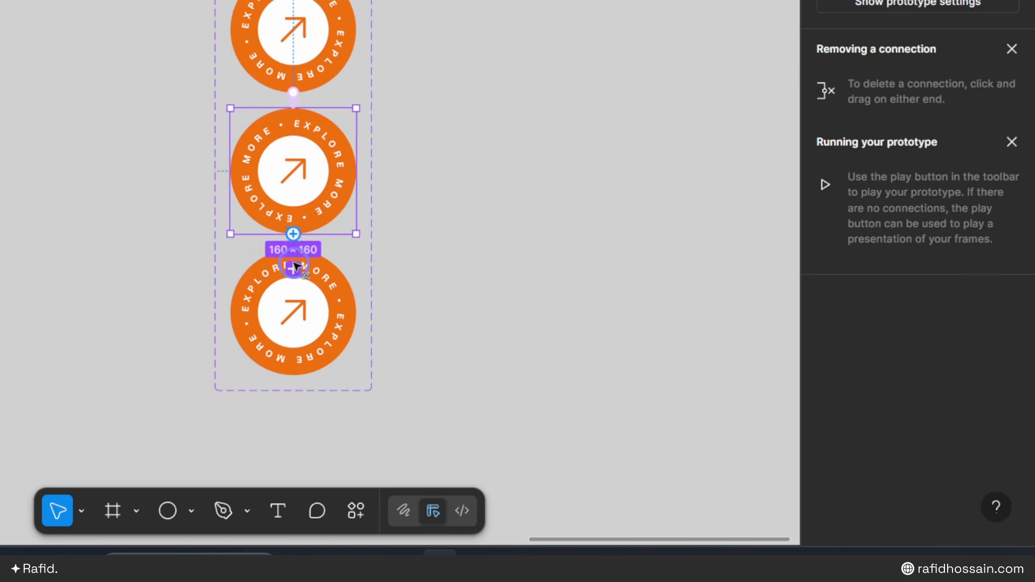
pyautogui.moveTo(295, 266); pyautogui.dragTo(295, 270)
pyautogui.click(571, 322)
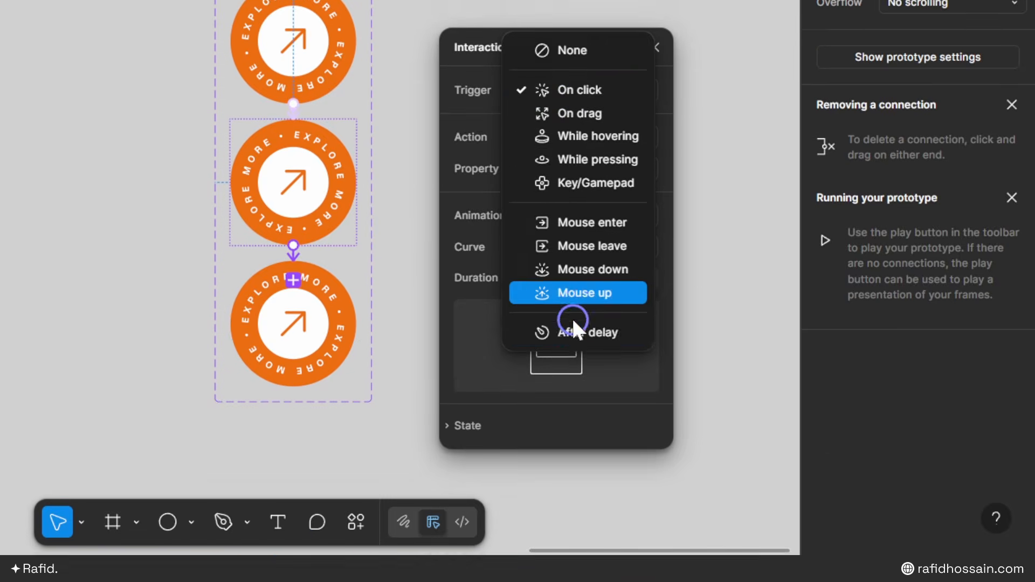
pyautogui.click(572, 329)
pyautogui.click(565, 103)
pyautogui.write('1')
pyautogui.click(504, 116)
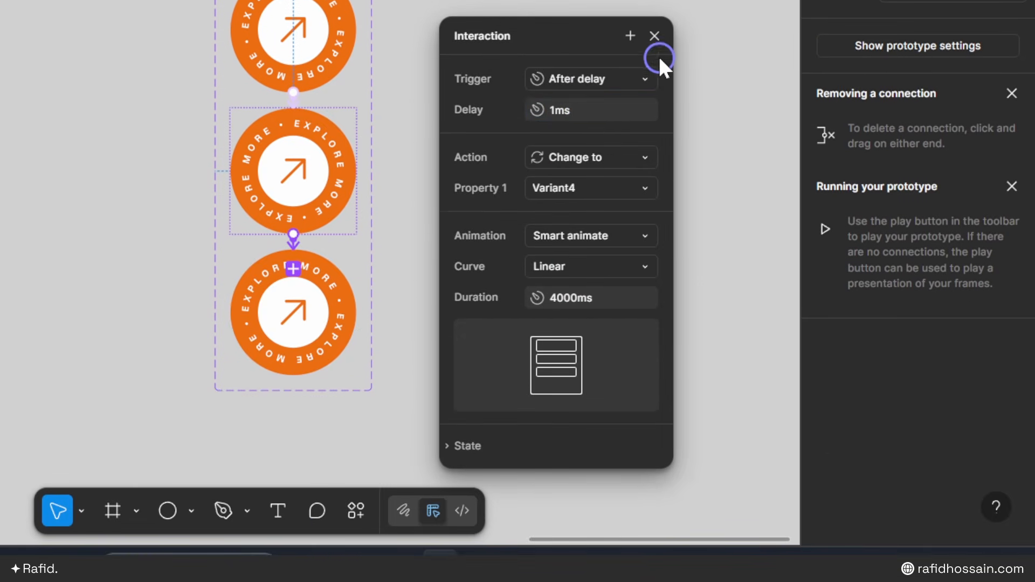
pyautogui.click(655, 36)
# Step: Connect Variant4 of the badge back to the Default variant with an After delay trigger of 1 ms
pyautogui.click(322, 294)
pyautogui.moveTo(293, 375); pyautogui.dragTo(331, 395)
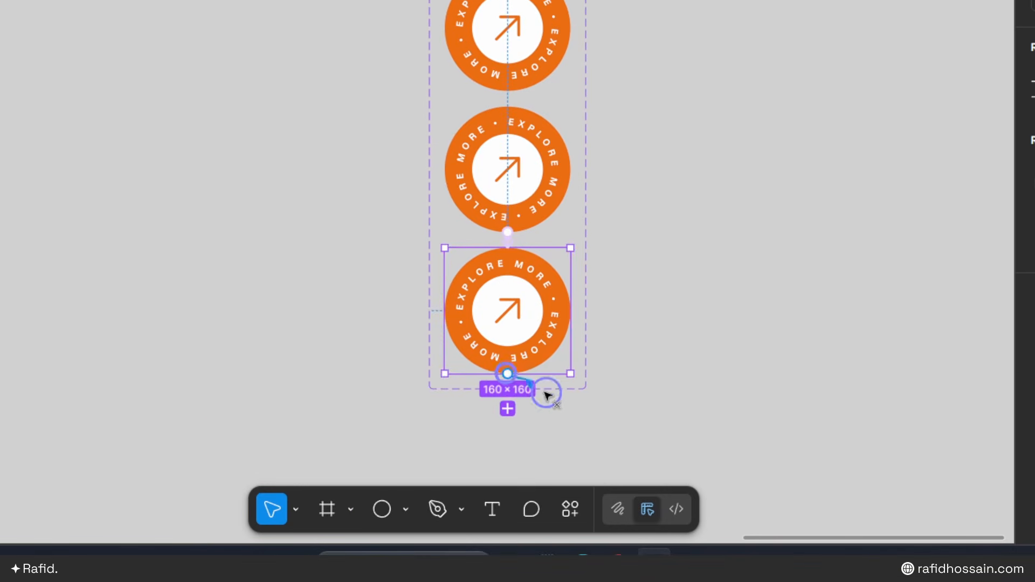
pyautogui.moveTo(544, 393); pyautogui.dragTo(513, 212)
pyautogui.click(484, 335)
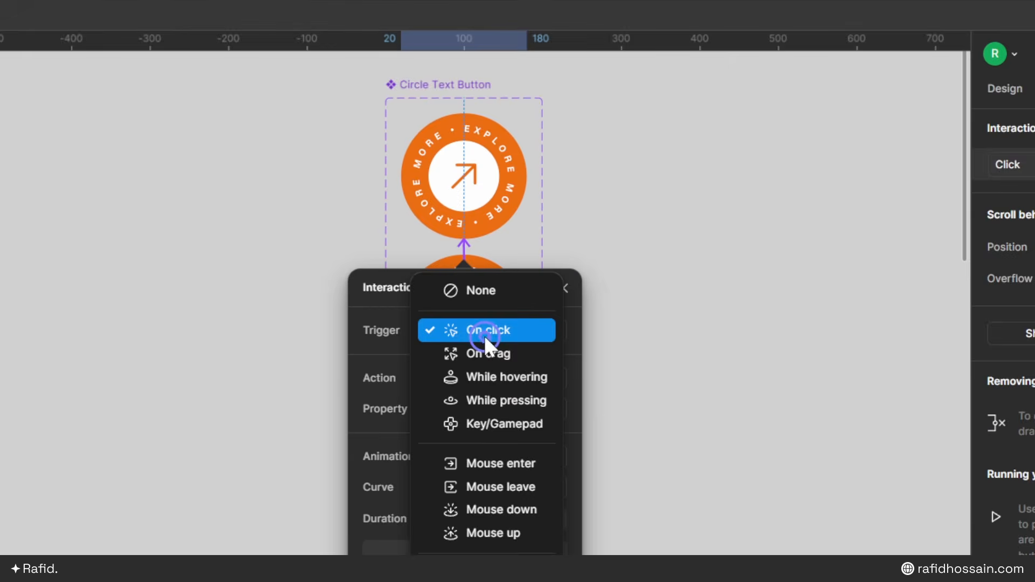
pyautogui.click(516, 304)
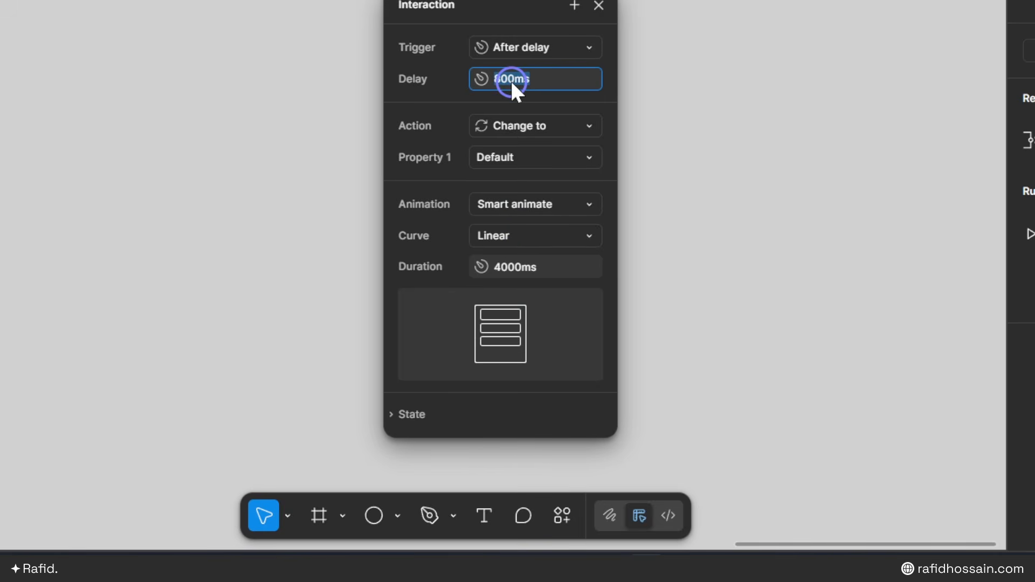
pyautogui.write('1')
pyautogui.press('Return')
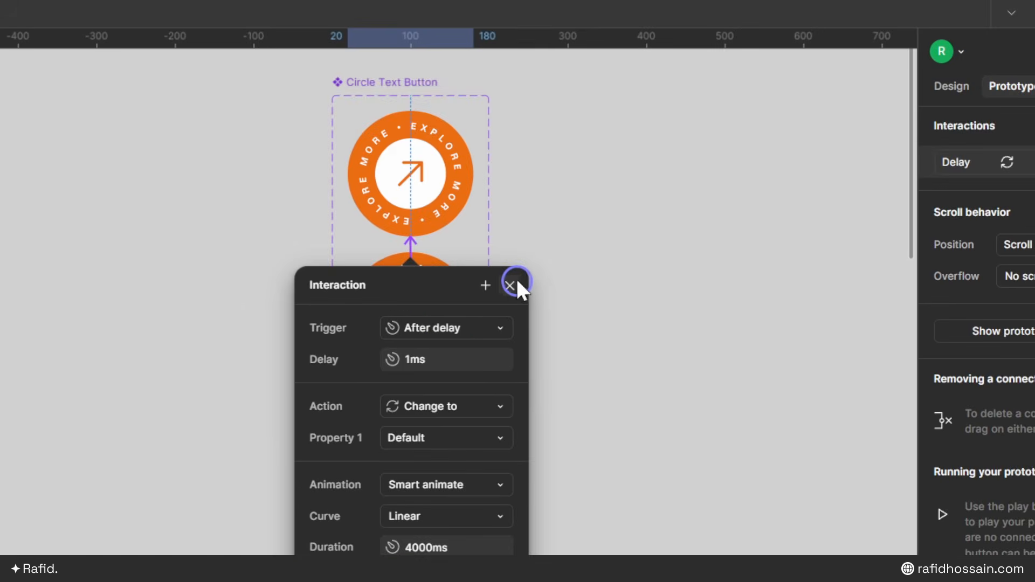
pyautogui.click(598, 6)
# Step: Place an instance of the badge's default variant on the canvas between the web page frame and the component set
pyautogui.scroll(-5, 741, 72)
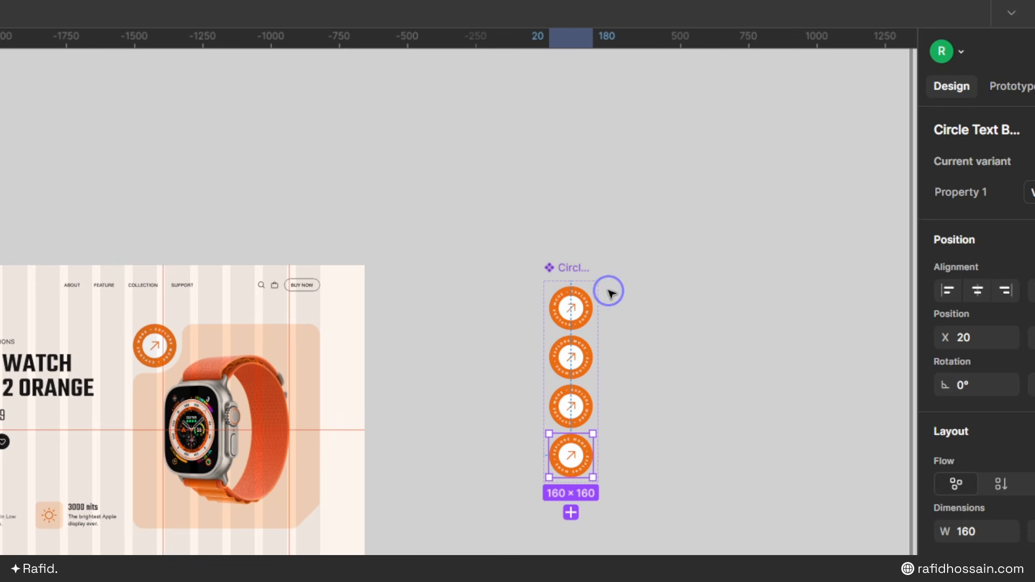
pyautogui.click(579, 306)
pyautogui.moveTo(588, 297); pyautogui.dragTo(478, 322)
pyautogui.scroll(2, 447, 264)
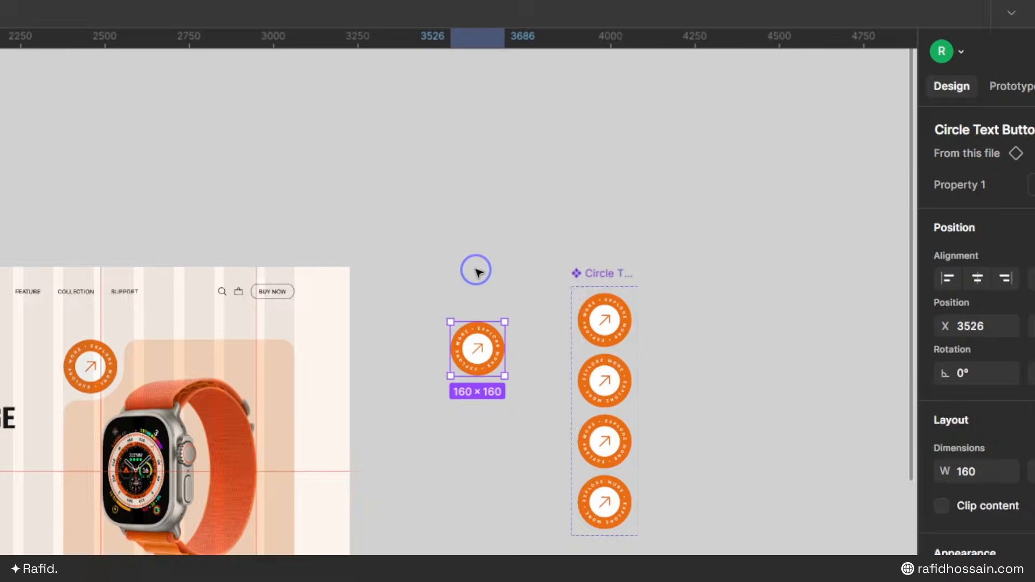
# Step: Delete the original badge group from the Apple Watch Ultra 1 frame and put the badge instance in its place
pyautogui.scroll(-3, 476, 270)
pyautogui.moveTo(226, 334); pyautogui.dragTo(227, 334)
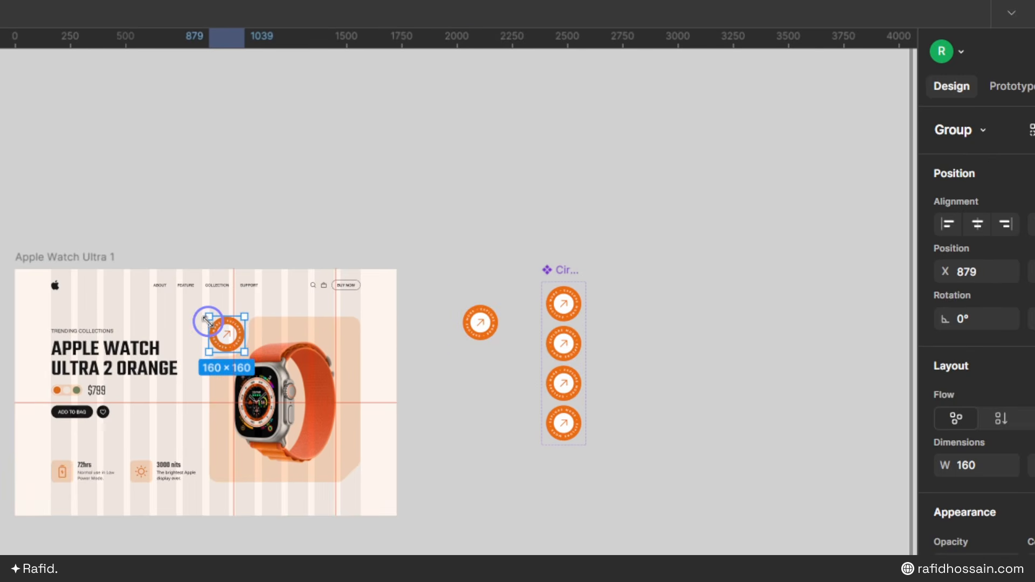
pyautogui.press('Delete')
pyautogui.scroll(3, 143, 318)
pyautogui.moveTo(768, 316); pyautogui.dragTo(299, 346)
pyautogui.scroll(3, 266, 347)
pyautogui.press('Escape')
# Step: Move the Circle Text Button component set below the Apple Watch Ultra 1 frame, lined up with the frame's left edge
pyautogui.scroll(-5, 478, 220)
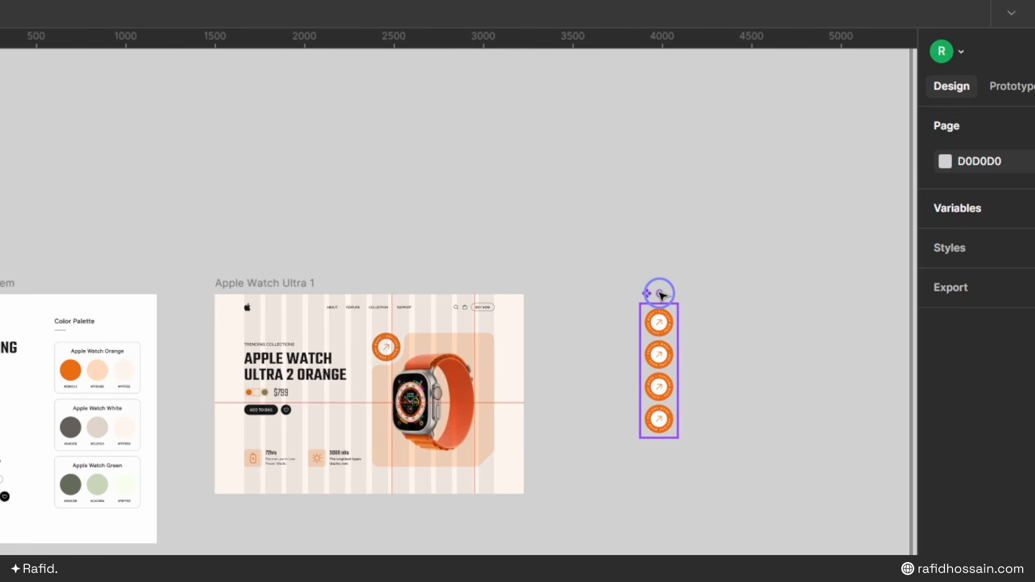
pyautogui.moveTo(661, 294); pyautogui.dragTo(210, 581)
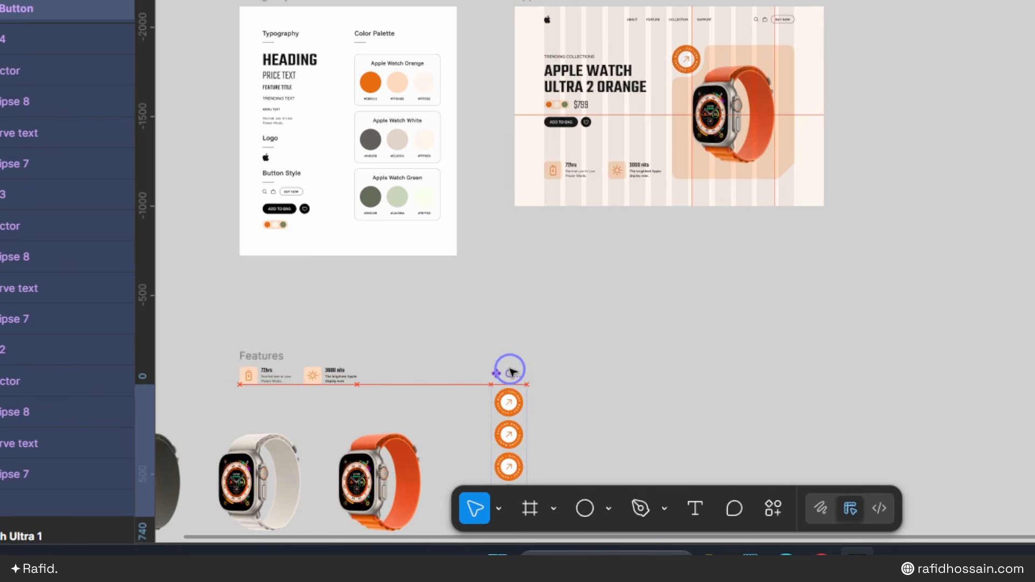
pyautogui.moveTo(511, 371); pyautogui.dragTo(515, 365)
pyautogui.scroll(3, 616, 237)
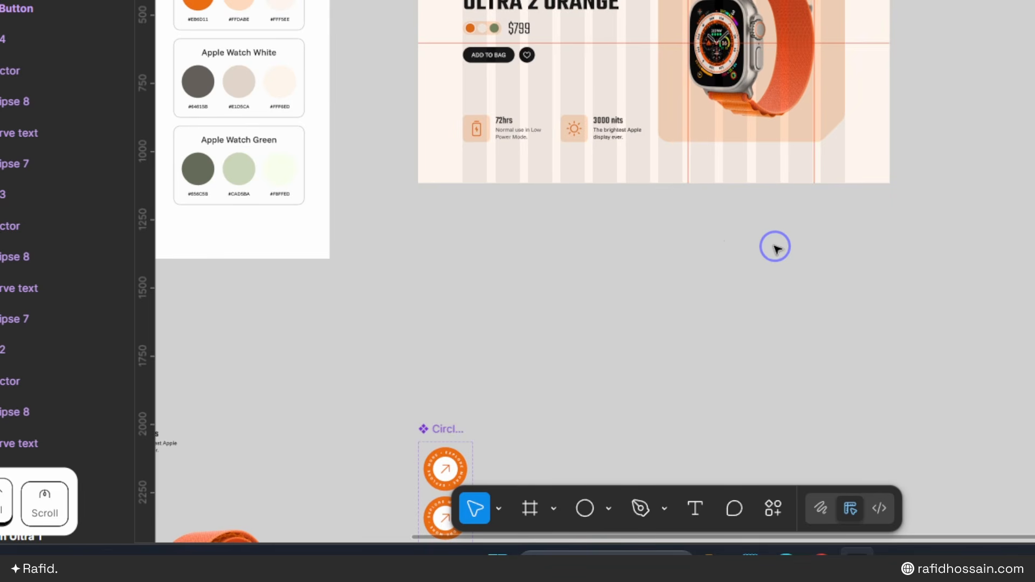
# Step: Duplicate the Apple Watch Ultra 1 frame and place the copy beside it at X 3551, Y 0
pyautogui.scroll(-2, 776, 248)
pyautogui.click(336, 112)
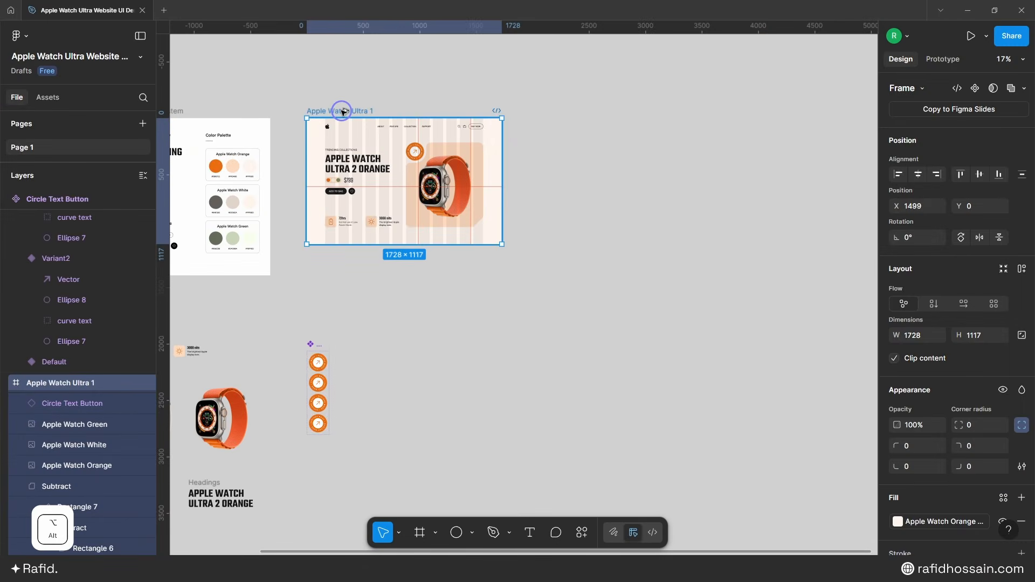
pyautogui.moveTo(343, 111); pyautogui.dragTo(581, 112)
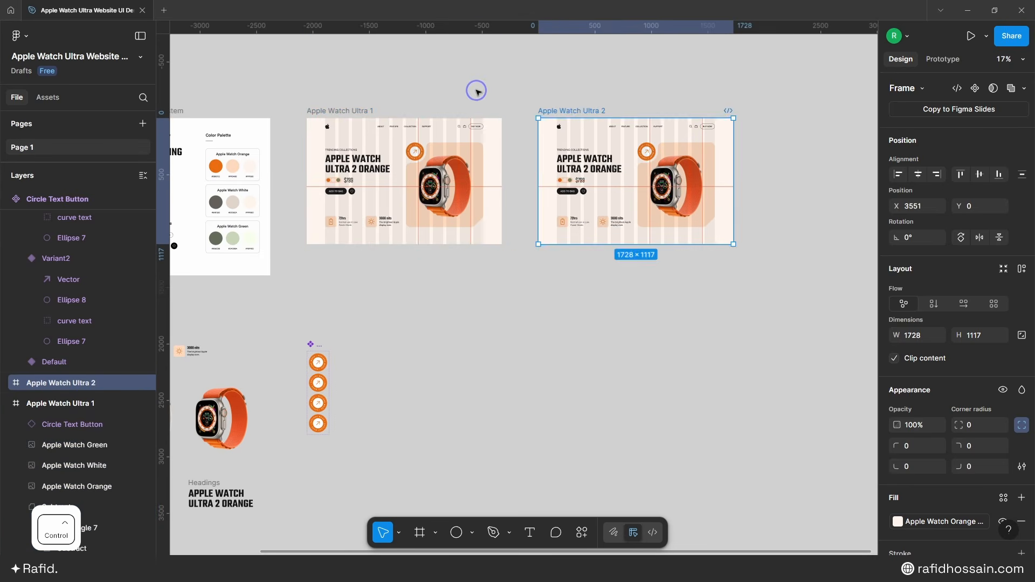
# Step: Change the background fill of the Apple Watch Ultra 2 frame to the Apple Watch White Color BG style
pyautogui.scroll(6, 425, 102)
pyautogui.scroll(-2, 517, 195)
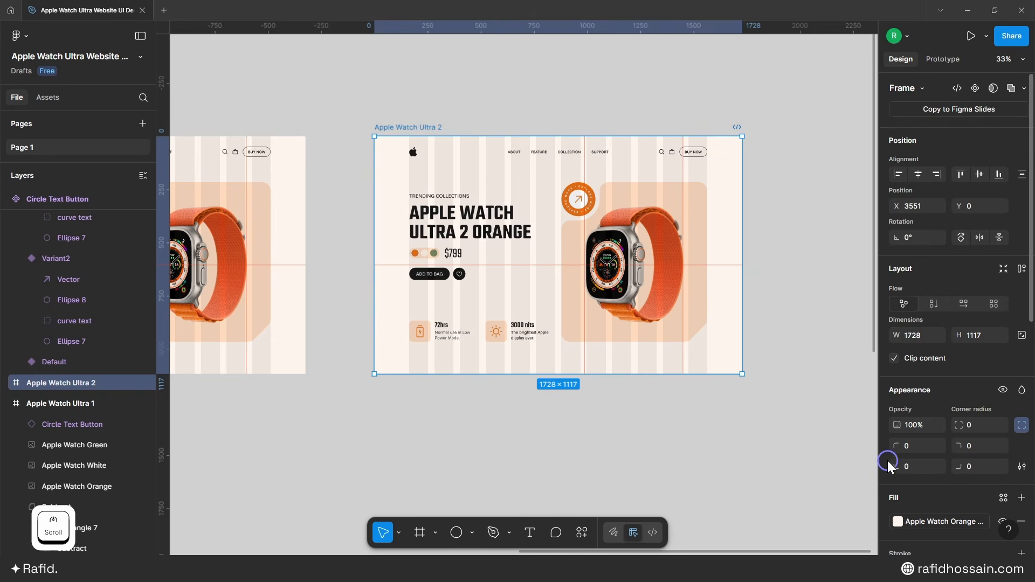
pyautogui.click(898, 521)
pyautogui.scroll(-1, 798, 409)
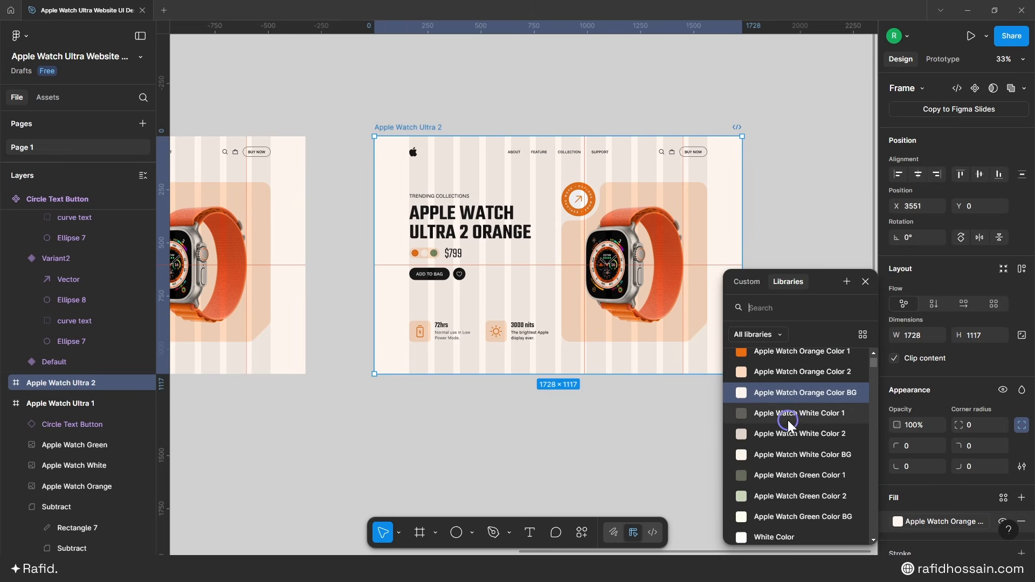
pyautogui.click(819, 458)
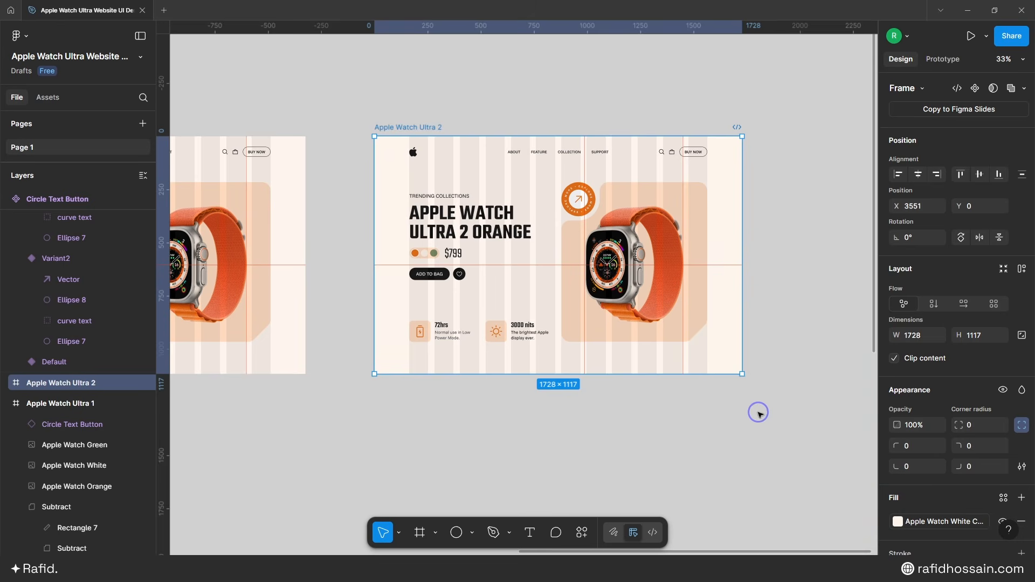
# Step: Change the fill of the pill behind the colour swatches in Apple Watch Ultra 2 to Apple Watch White Color 2
pyautogui.scroll(10, 450, 254)
pyautogui.click(526, 262)
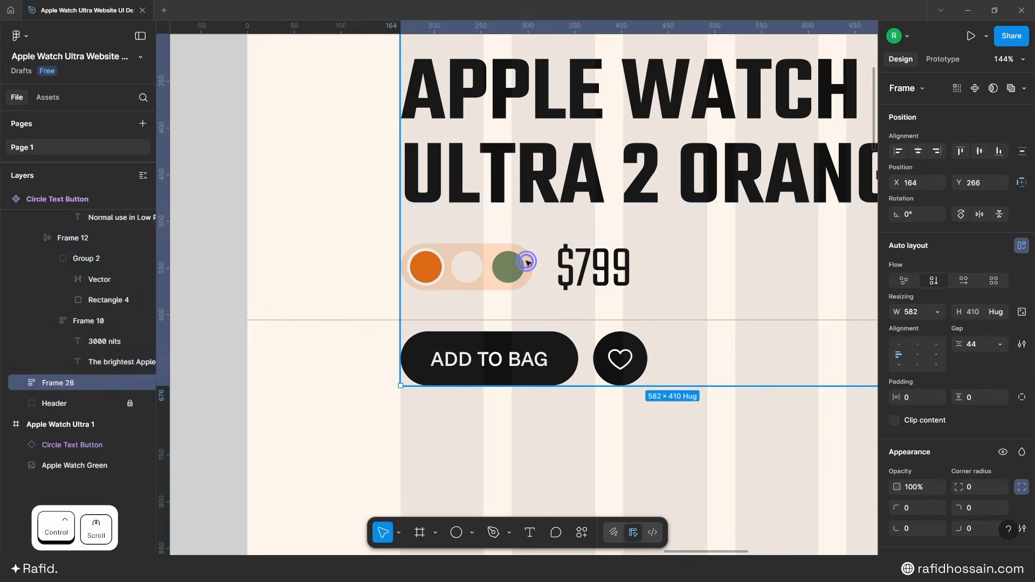
pyautogui.doubleClick(527, 263)
pyautogui.scroll(-3, 463, 231)
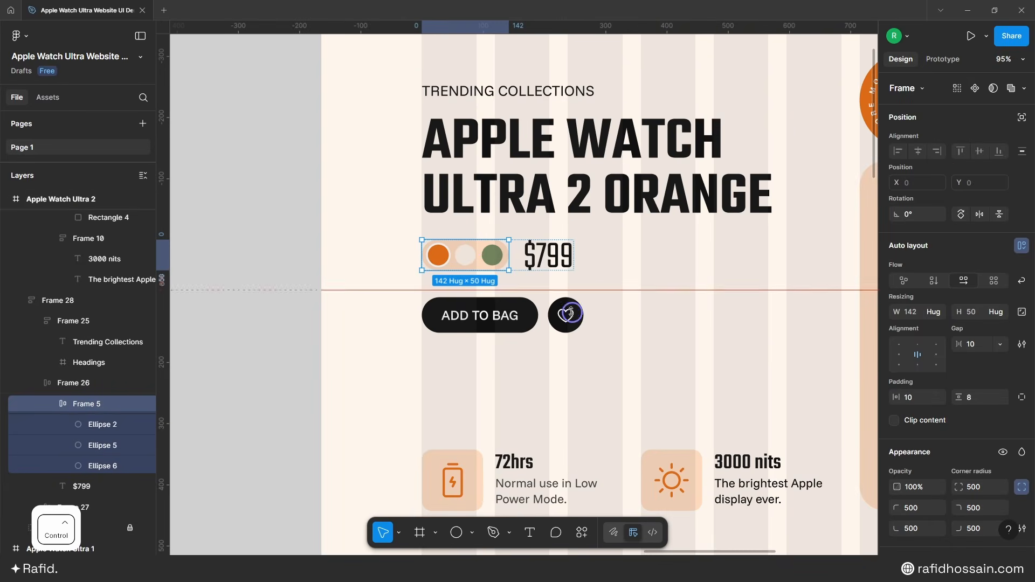
pyautogui.scroll(-3, 915, 415)
pyautogui.click(897, 422)
pyautogui.click(788, 205)
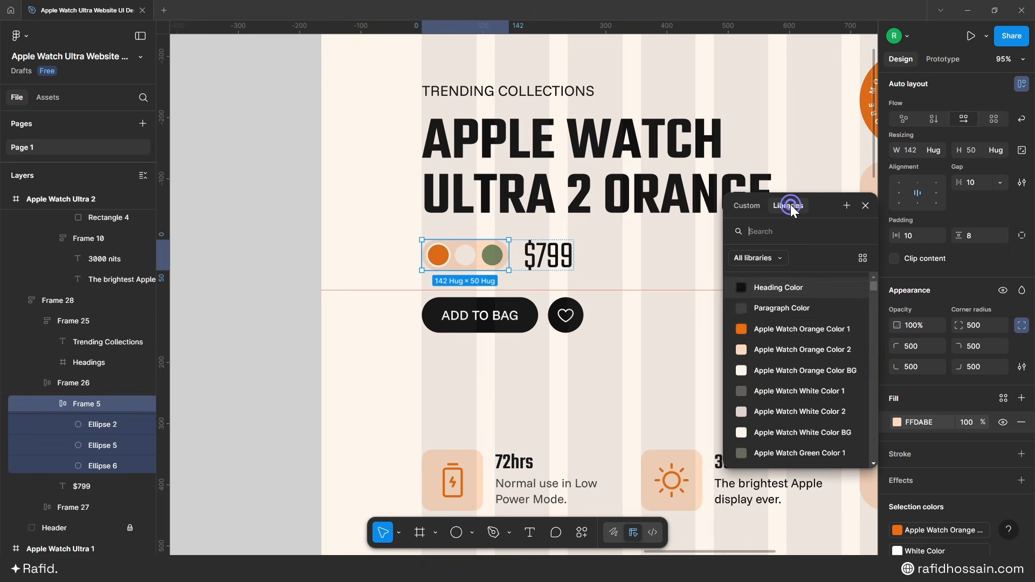
pyautogui.click(781, 391)
# Step: Recolour the 72hrs feature icon, using Apple Watch White Color 2 for its tile and Apple Watch White Color 1 for the battery
pyautogui.scroll(-2, 520, 208)
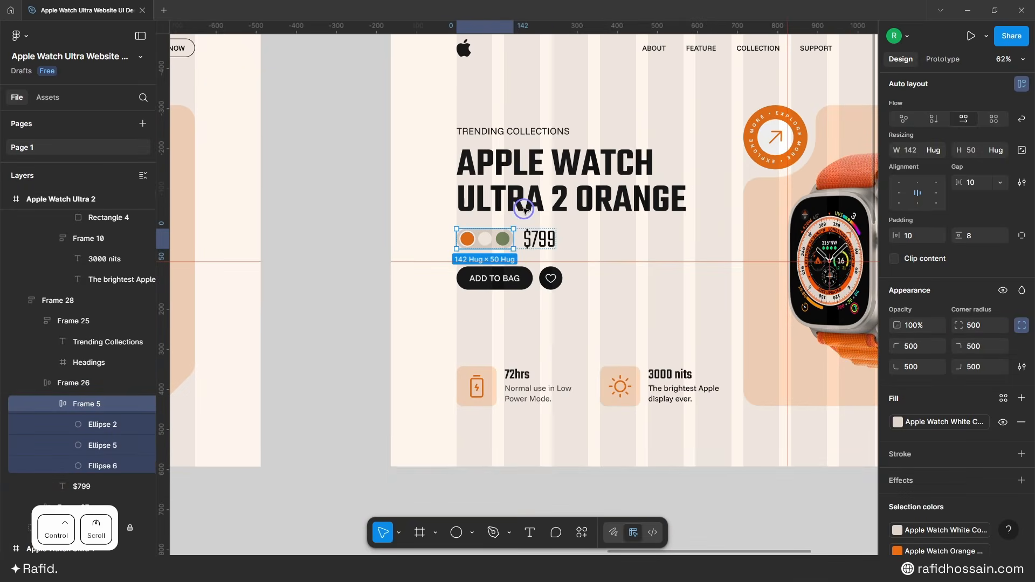
pyautogui.keyDown('ctrl'); pyautogui.click(480, 382); pyautogui.keyUp('ctrl')
pyautogui.scroll(3, 479, 382)
pyautogui.click(897, 425)
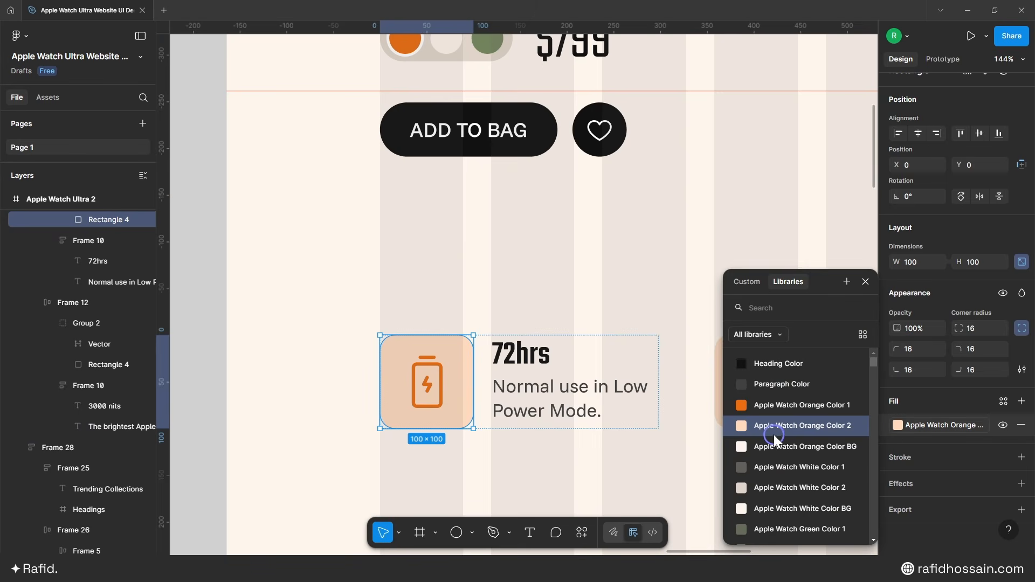
pyautogui.click(785, 466)
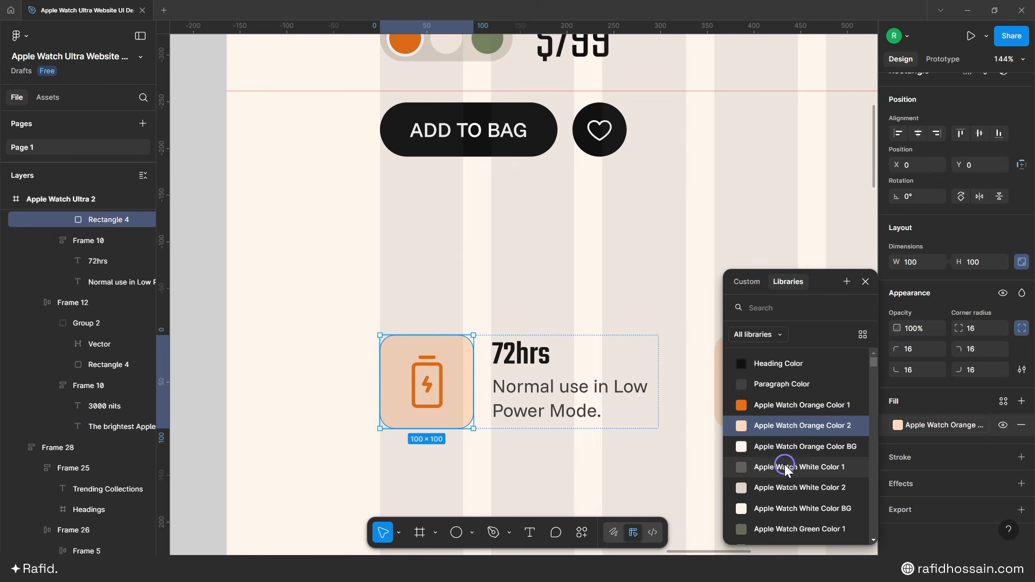
pyautogui.click(813, 485)
pyautogui.click(444, 384)
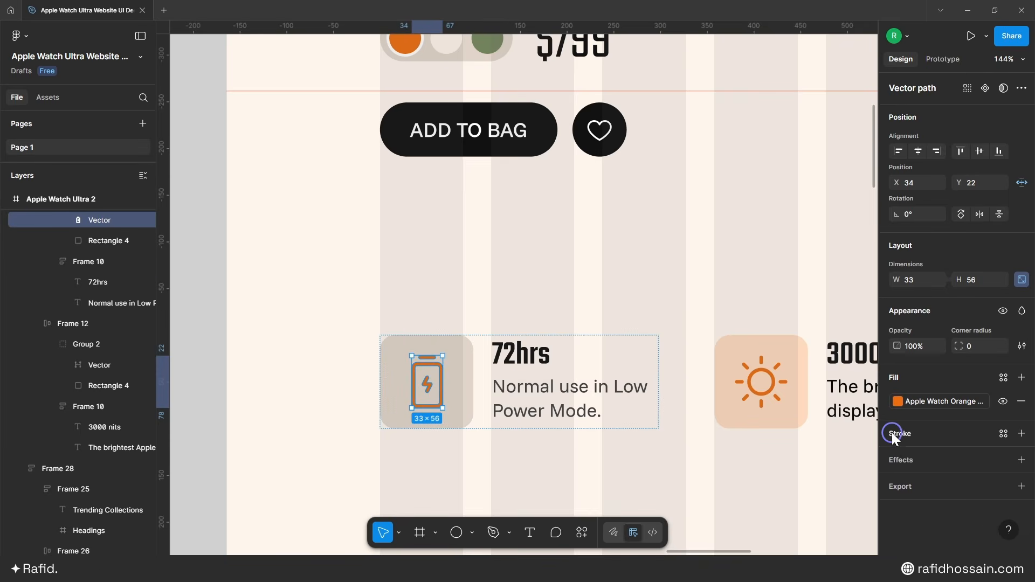
pyautogui.click(896, 401)
pyautogui.click(793, 466)
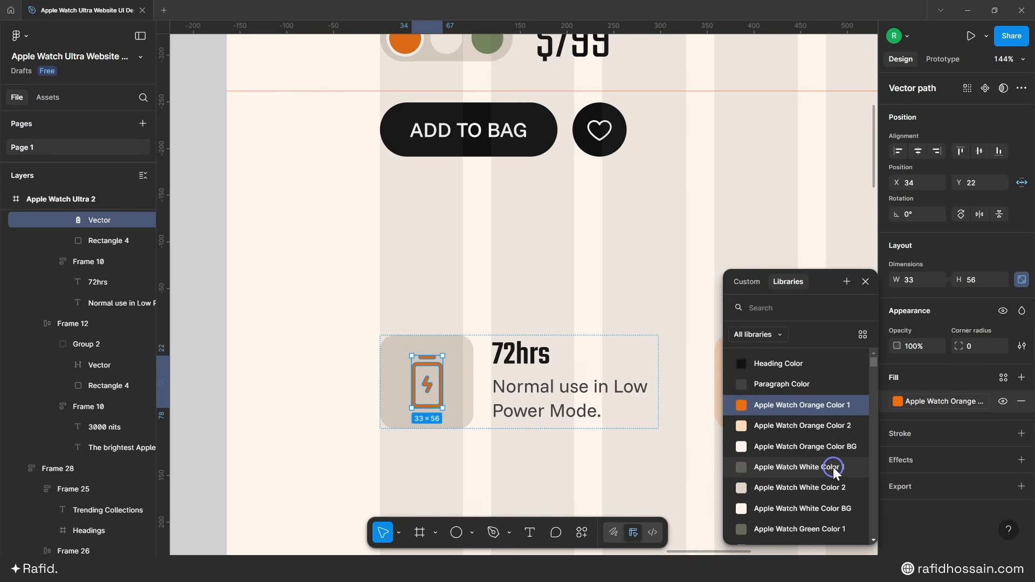
# Step: Change the fill of the sun icon in the 3000 nits feature to Apple Watch White Color 1
pyautogui.keyDown('ctrl'); pyautogui.scroll(-3, 353, 323); pyautogui.keyUp('ctrl')
pyautogui.keyDown('ctrl'); pyautogui.click(550, 343); pyautogui.keyUp('ctrl')
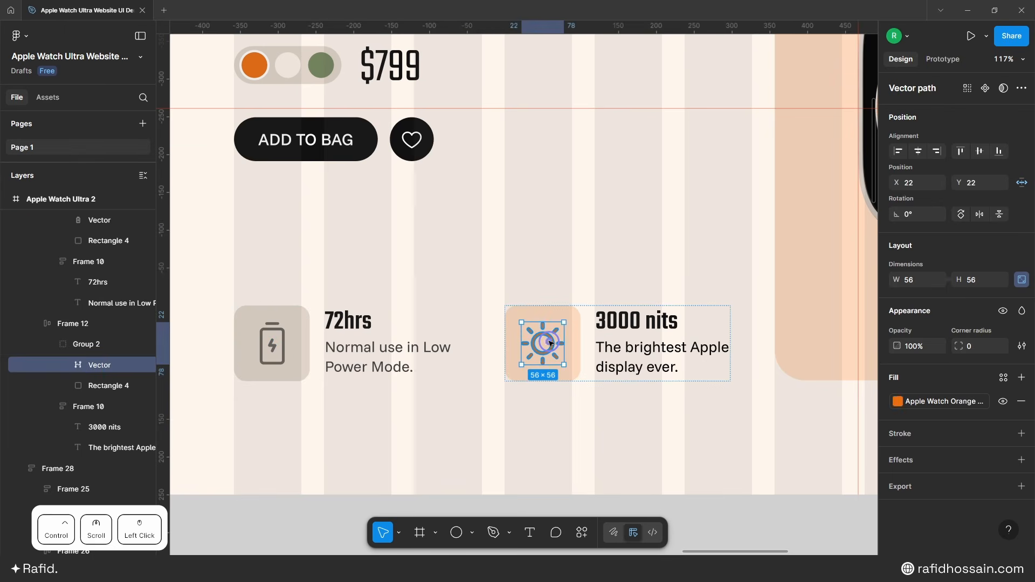
pyautogui.click(897, 401)
pyautogui.click(815, 469)
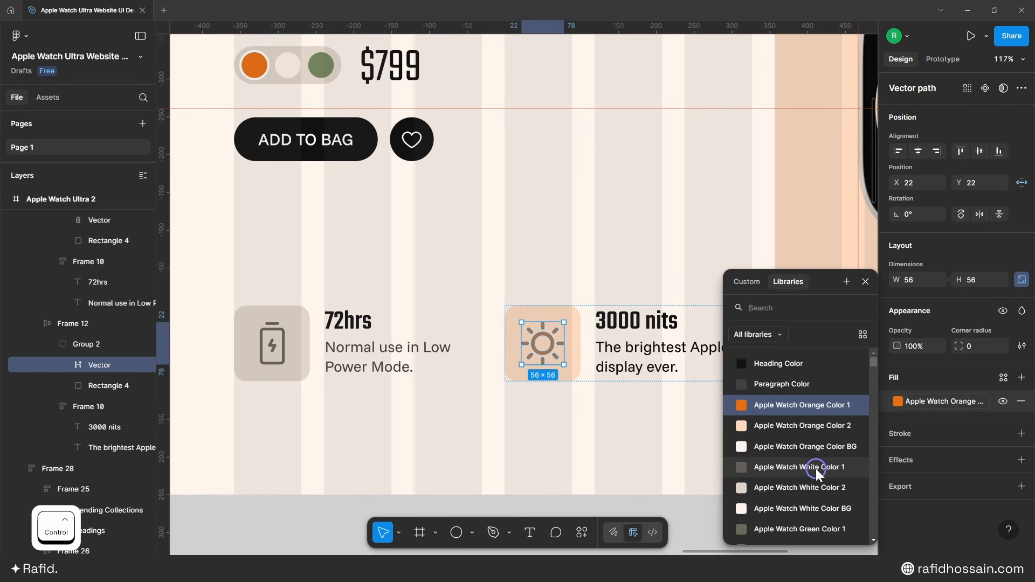
# Step: Change the fill of the tile behind the sun icon in the 3000 nits feature to Apple Watch White Color 2
pyautogui.click(578, 364)
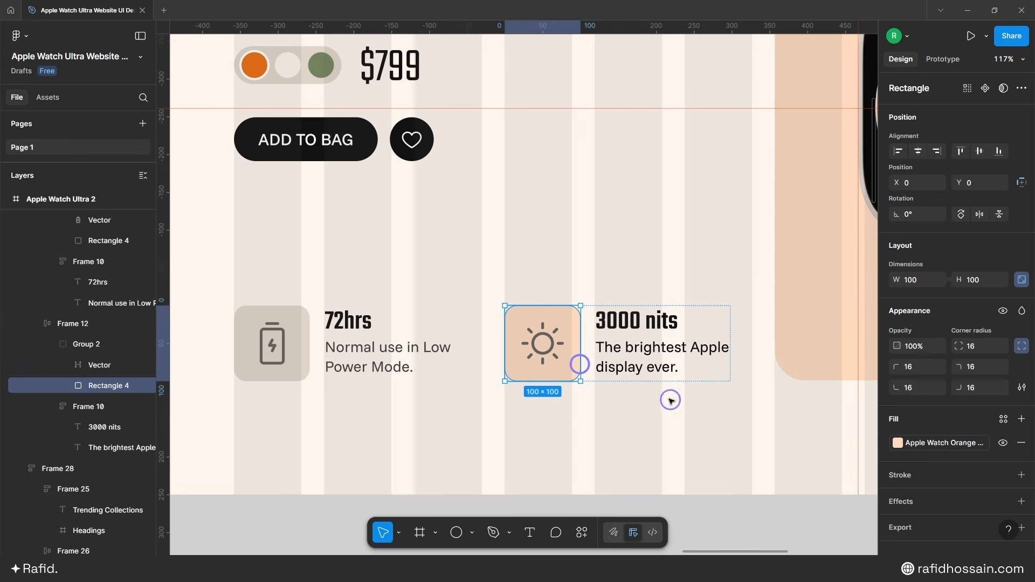
pyautogui.click(900, 443)
pyautogui.click(833, 487)
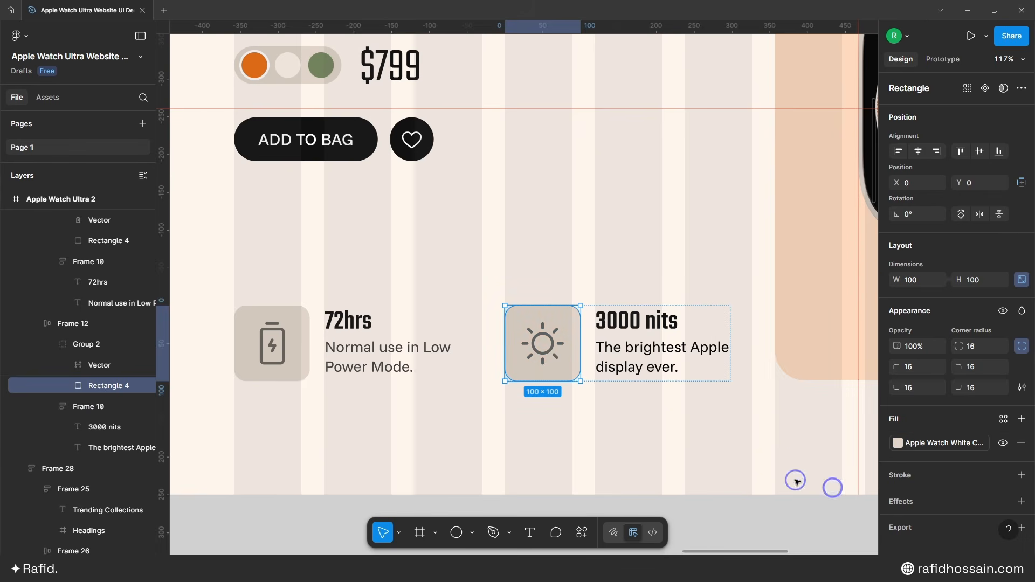
pyautogui.click(486, 434)
# Step: Recolour the EXPLORE MORE badge in Apple Watch Ultra 2, applying Apple Watch White Color 1 to its outer circle and its arrow
pyautogui.scroll(-5, 437, 443)
pyautogui.click(553, 198)
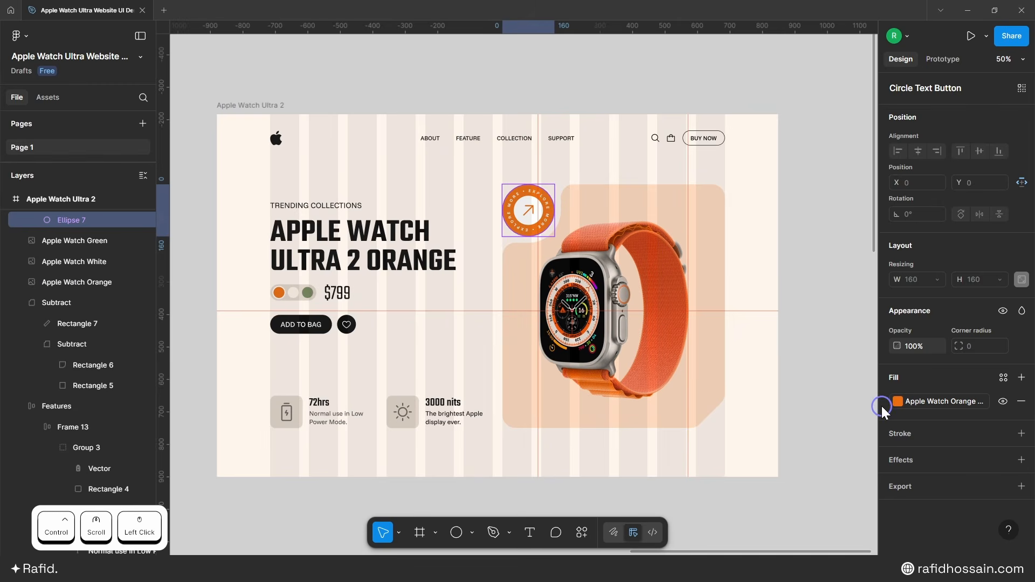
pyautogui.click(898, 401)
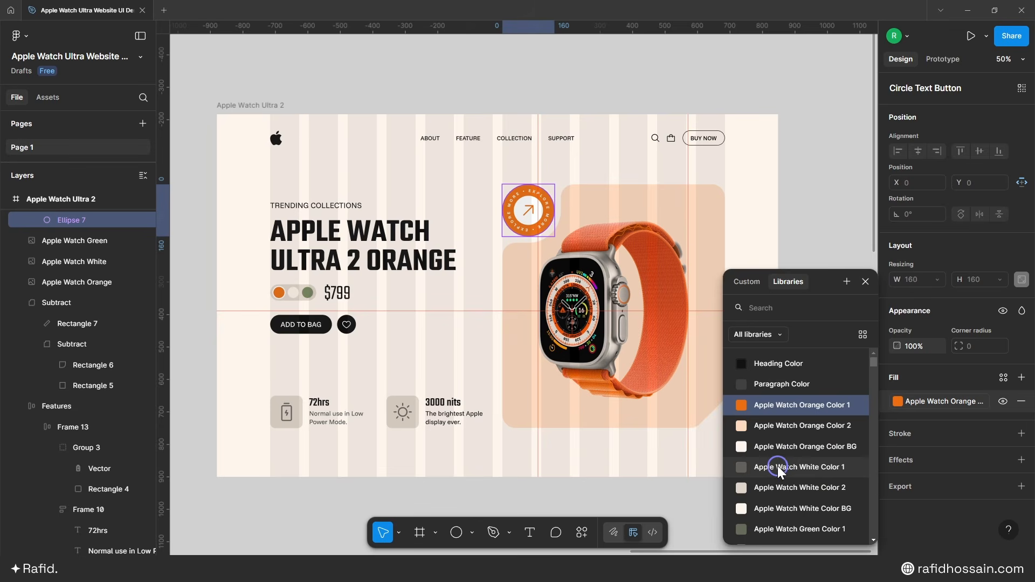
pyautogui.click(811, 468)
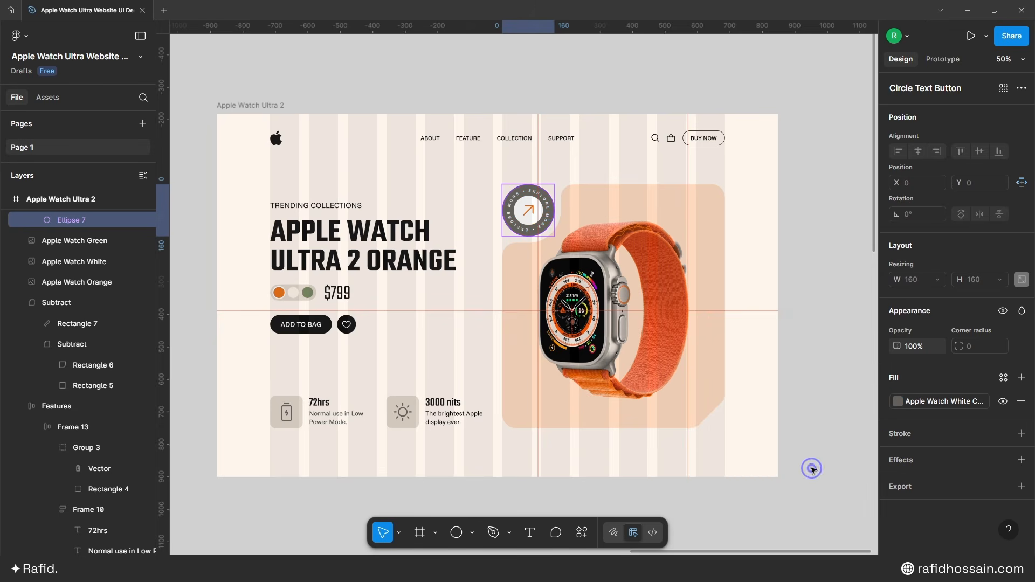
pyautogui.click(529, 213)
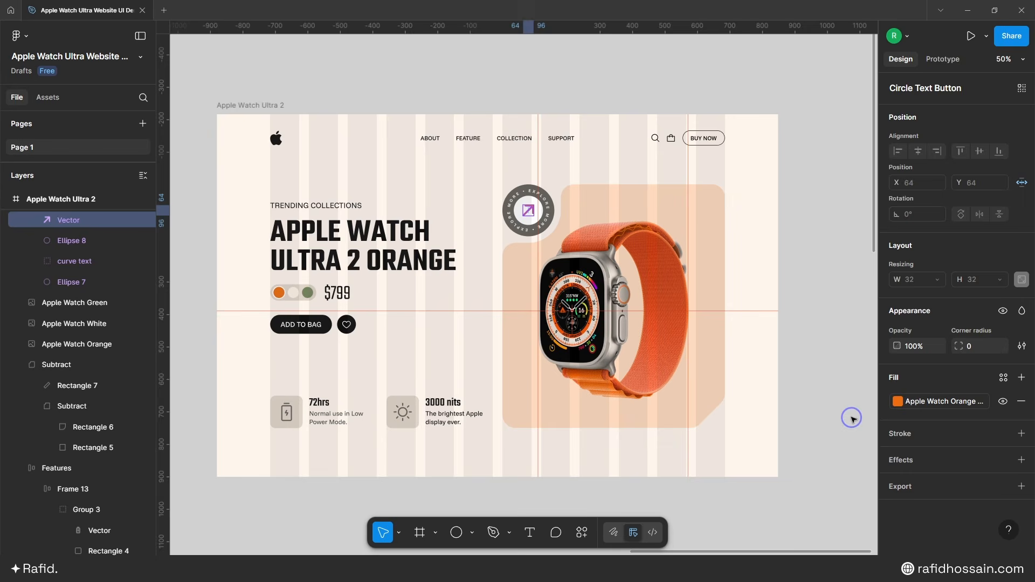
pyautogui.click(896, 401)
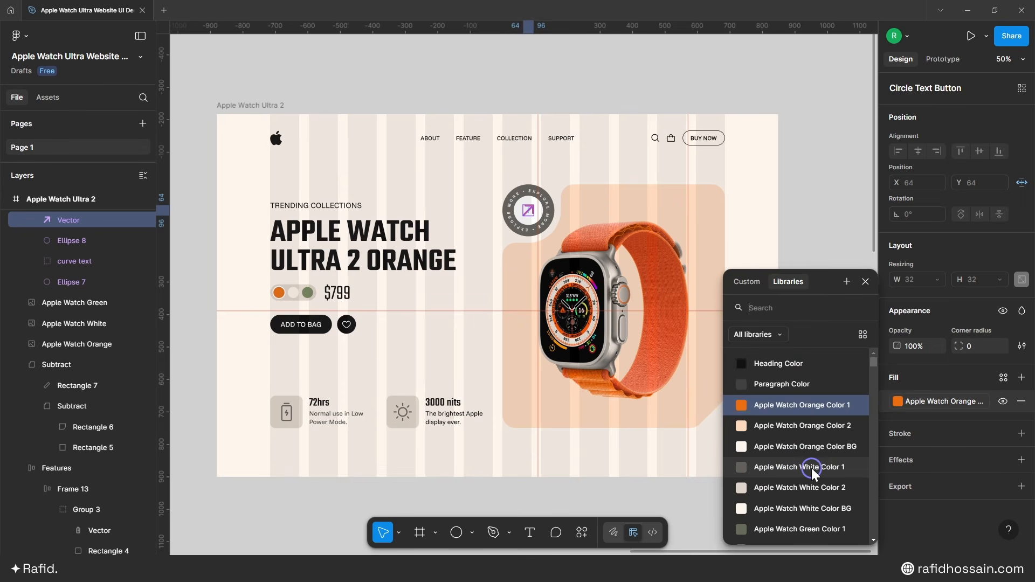
pyautogui.click(829, 467)
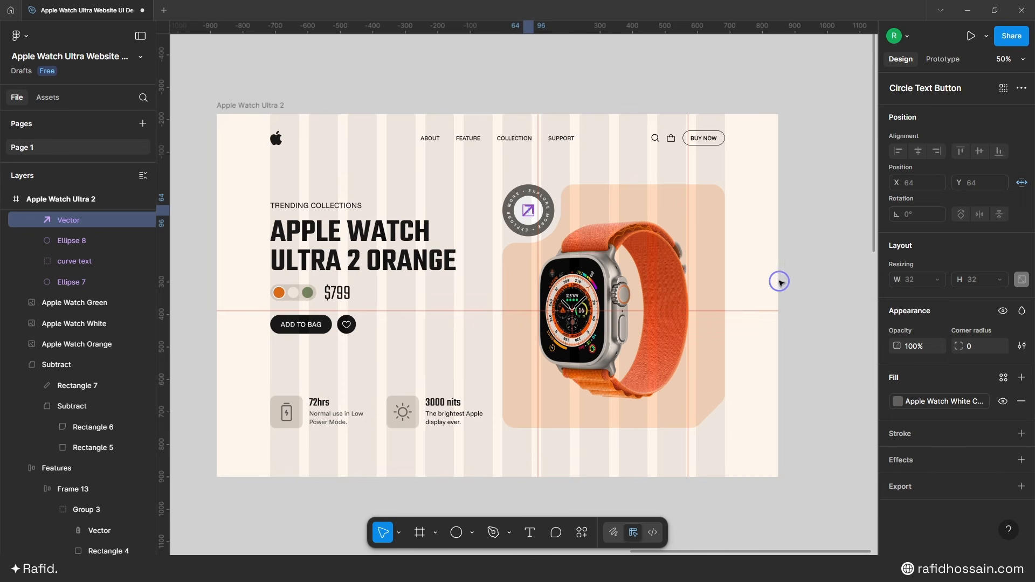
pyautogui.click(764, 245)
# Step: Change the fill of the large cut-out panel behind the watch to Apple Watch White Color 2
pyautogui.click(710, 380)
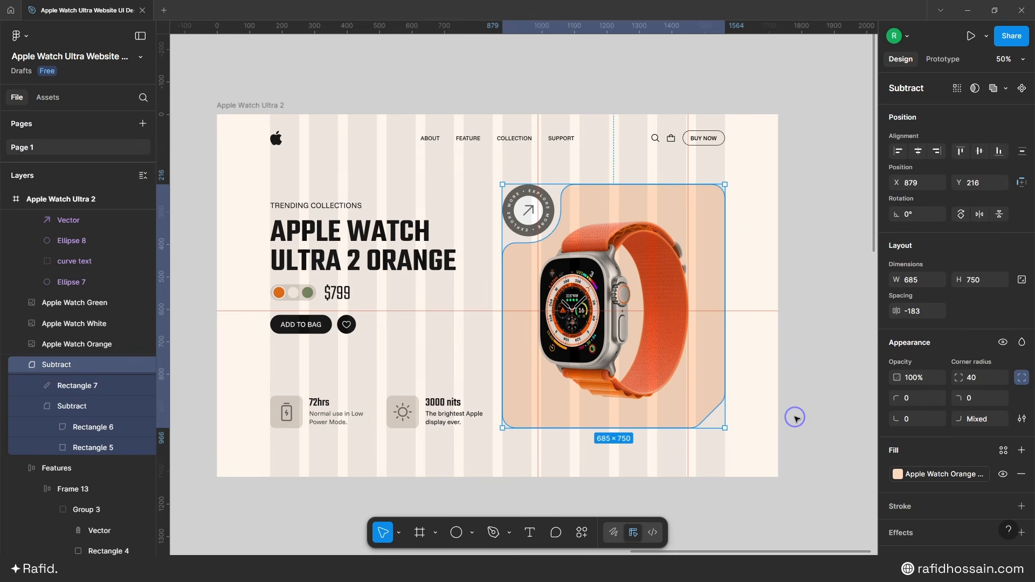
pyautogui.click(898, 473)
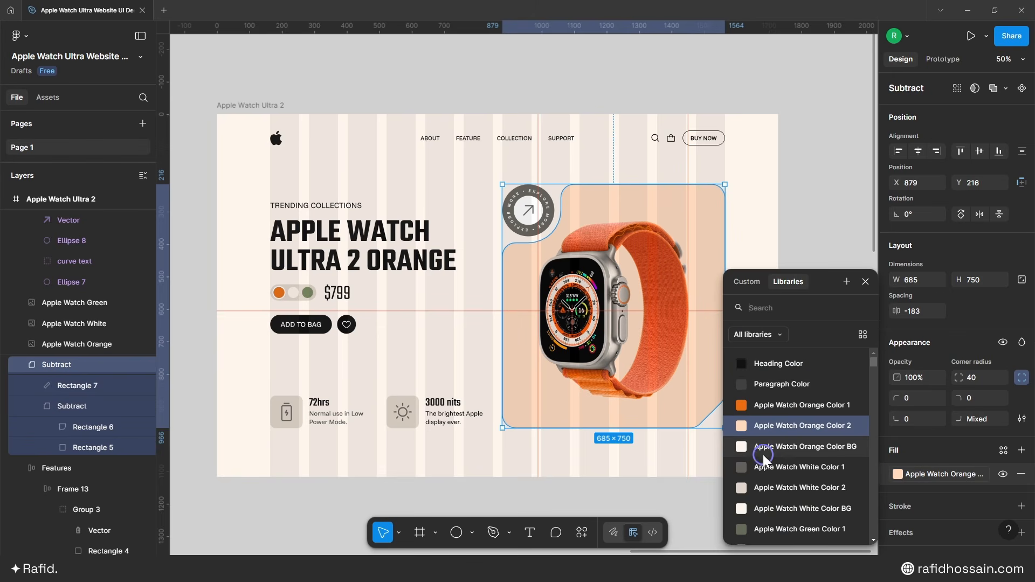
pyautogui.click(784, 486)
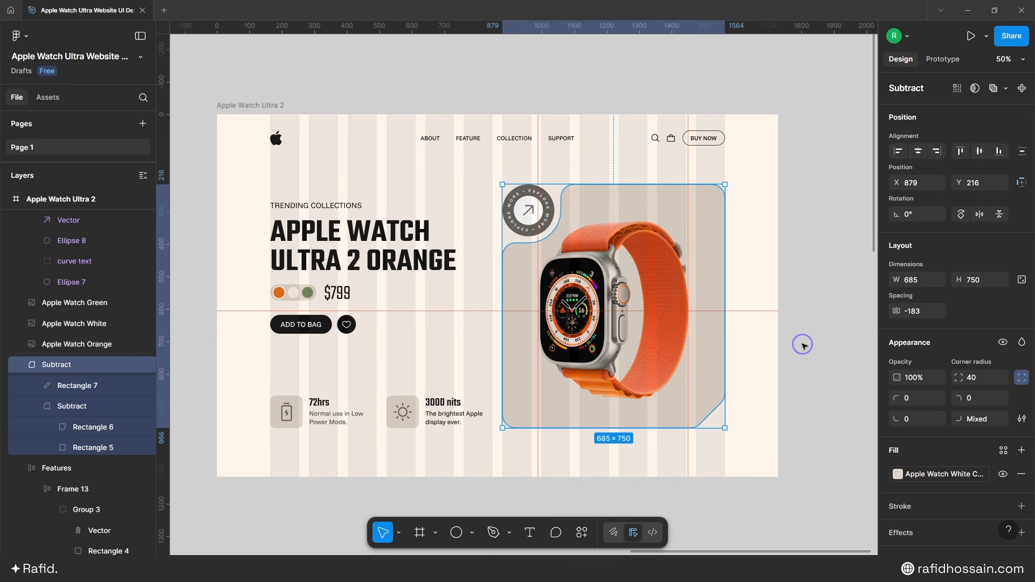
pyautogui.click(772, 368)
# Step: Shift the three heading texts in the Headings frame sideways until APPLE WATCH ULTRA 2 WHITE lines up with the frame's left edge
pyautogui.scroll(-2, 762, 270)
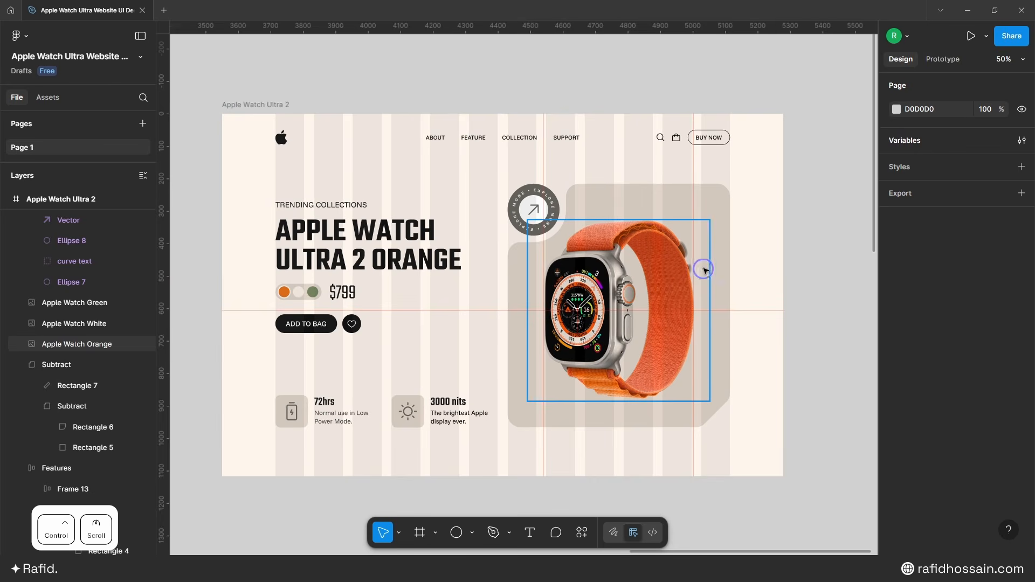
pyautogui.scroll(2, 442, 257)
pyautogui.keyDown('ctrl'); pyautogui.click(448, 253); pyautogui.keyUp('ctrl')
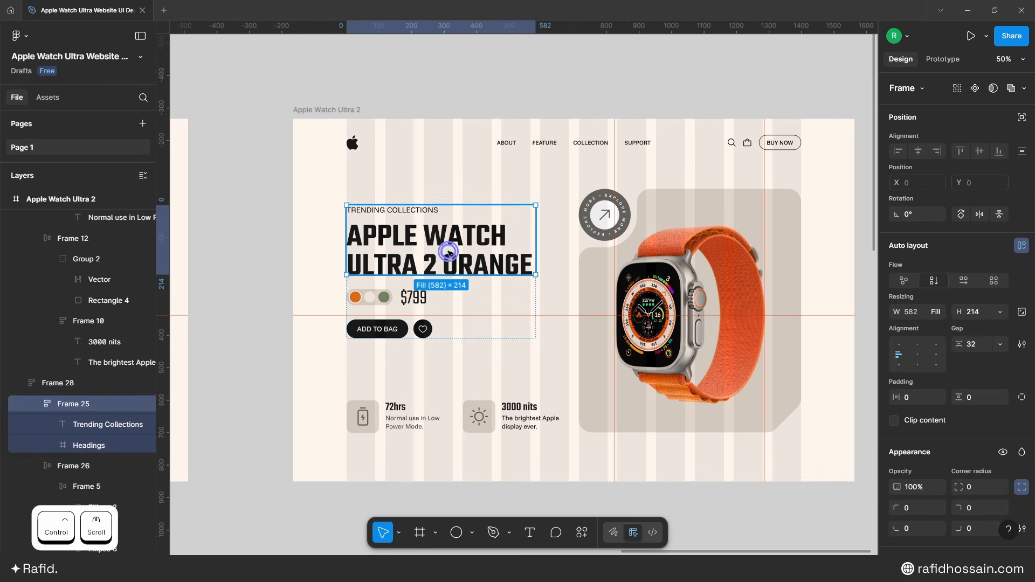
pyautogui.click(53, 445)
pyautogui.click(86, 466)
pyautogui.keyDown('shift'); pyautogui.click(108, 507); pyautogui.keyUp('shift')
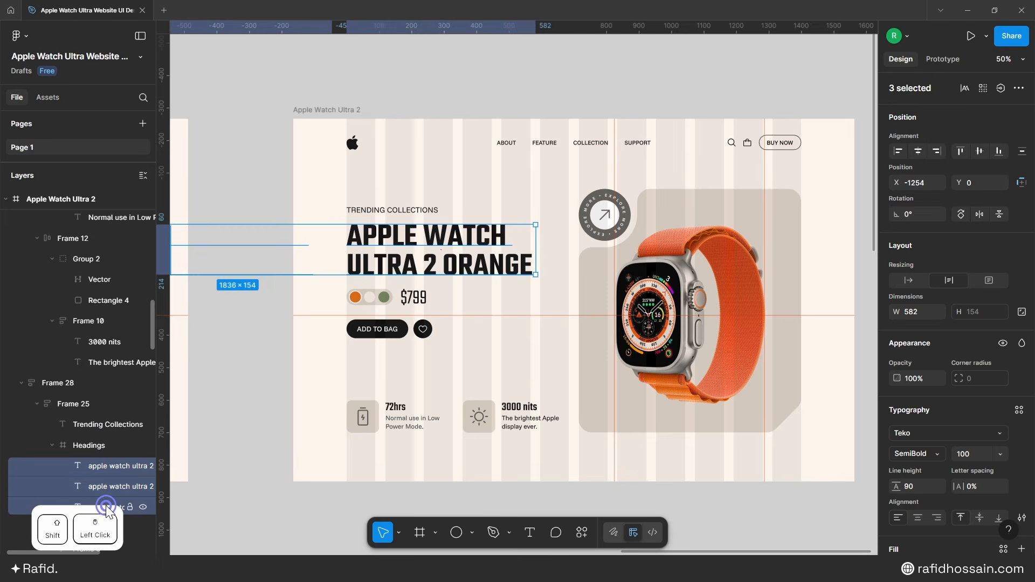
pyautogui.scroll(-2, 291, 309)
pyautogui.hotkey('shift', 'Right')
pyautogui.hotkey('shift', 'Right')
pyautogui.hotkey('shift', 'Right')
pyautogui.hotkey('shift', 'Right')
pyautogui.hotkey('shift', 'Right')
pyautogui.hotkey('shift', 'Right')
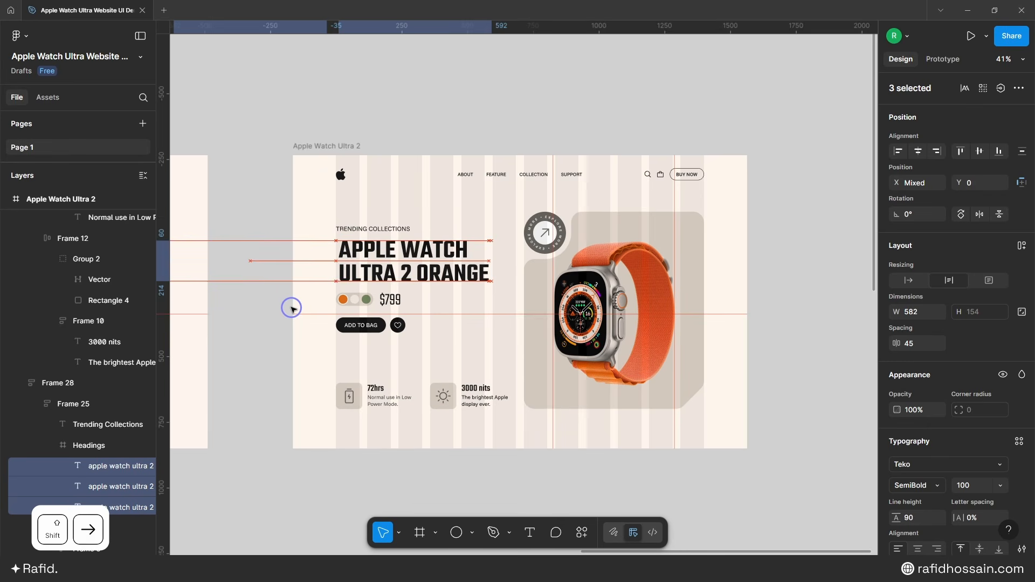
pyautogui.hotkey('shift', 'Right')
pyautogui.hotkey('shift', 'Right')
pyautogui.hotkey('shift', 'Right')
pyautogui.hotkey('shift', 'Right')
pyautogui.hotkey('shift', 'Right')
pyautogui.hotkey('shift', 'Right')
pyautogui.hotkey('shift', 'Right')
pyautogui.hotkey('shift', 'Right')
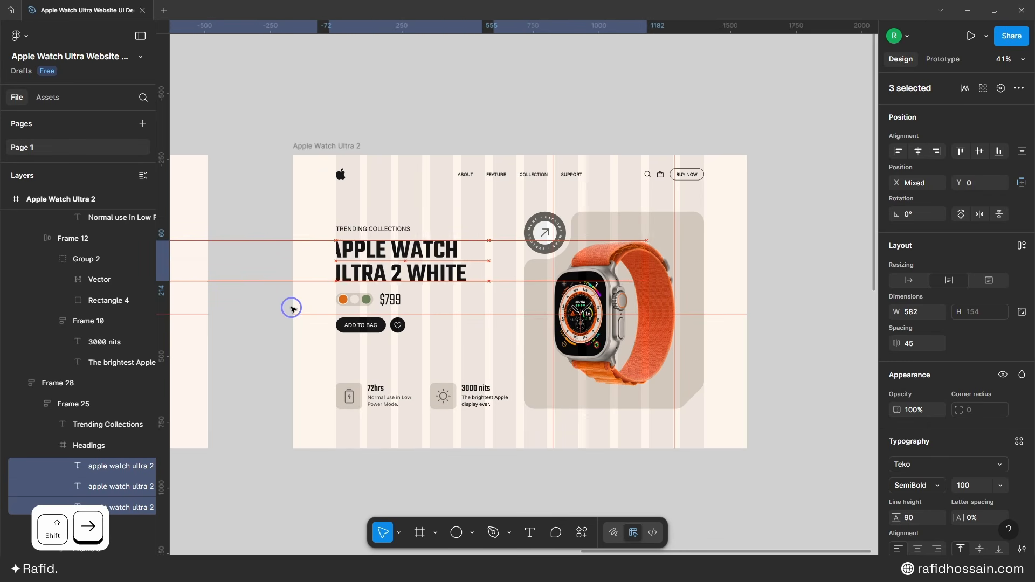
pyautogui.scroll(8, 337, 264)
pyautogui.hotkey('shift', 'Right')
pyautogui.hotkey('shift', 'Right')
pyautogui.hotkey('shift', 'Right')
pyautogui.hotkey('shift', 'Right')
pyautogui.hotkey('shift', 'Left')
pyautogui.press('Left')
pyautogui.press('Left')
pyautogui.press('Left')
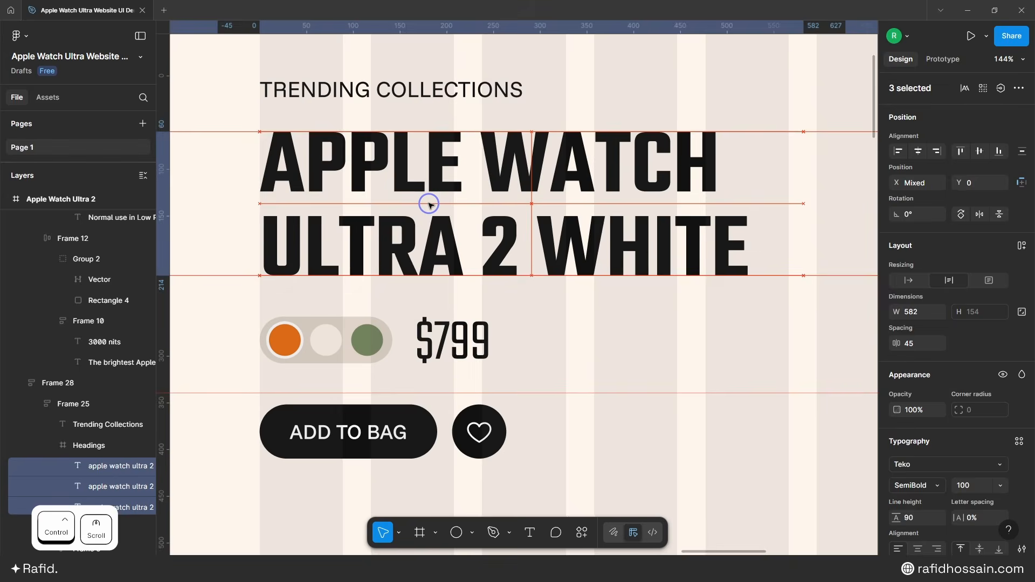
pyautogui.scroll(-2, 370, 192)
pyautogui.scroll(-6, 371, 192)
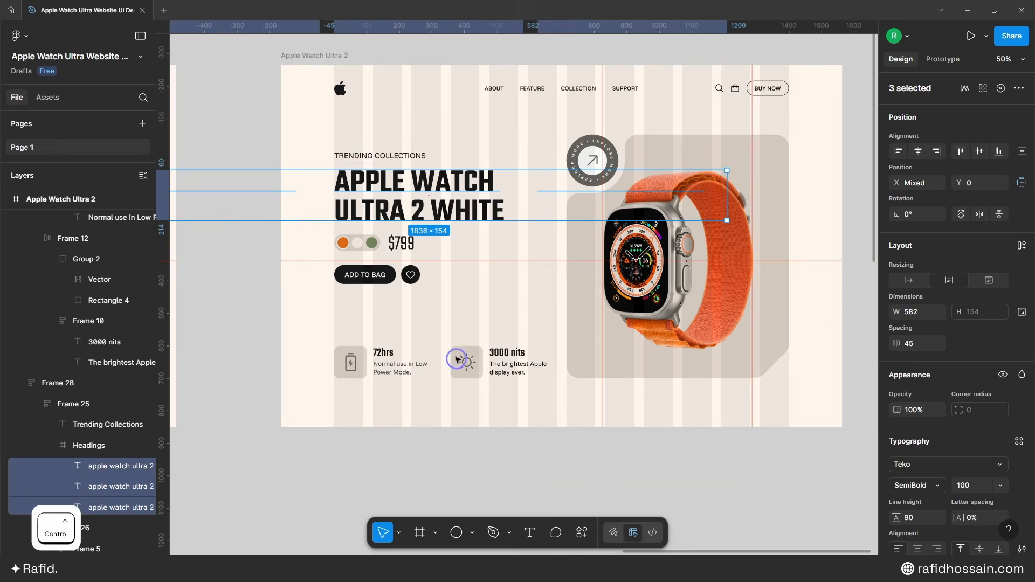
pyautogui.click(382, 444)
# Step: Shrink the Apple Watch Orange image in Apple Watch Ultra 2 proportionally to a height of 200
pyautogui.scroll(-3, 381, 444)
pyautogui.scroll(2, 564, 443)
pyautogui.scroll(3, 571, 331)
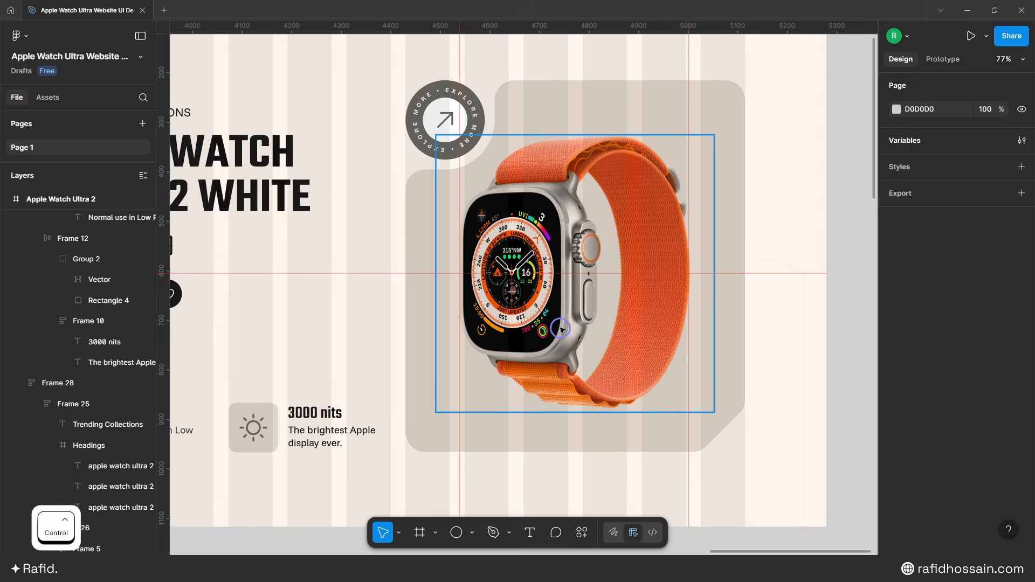
pyautogui.scroll(-1, 561, 328)
pyautogui.click(560, 328)
pyautogui.scroll(-1, 710, 277)
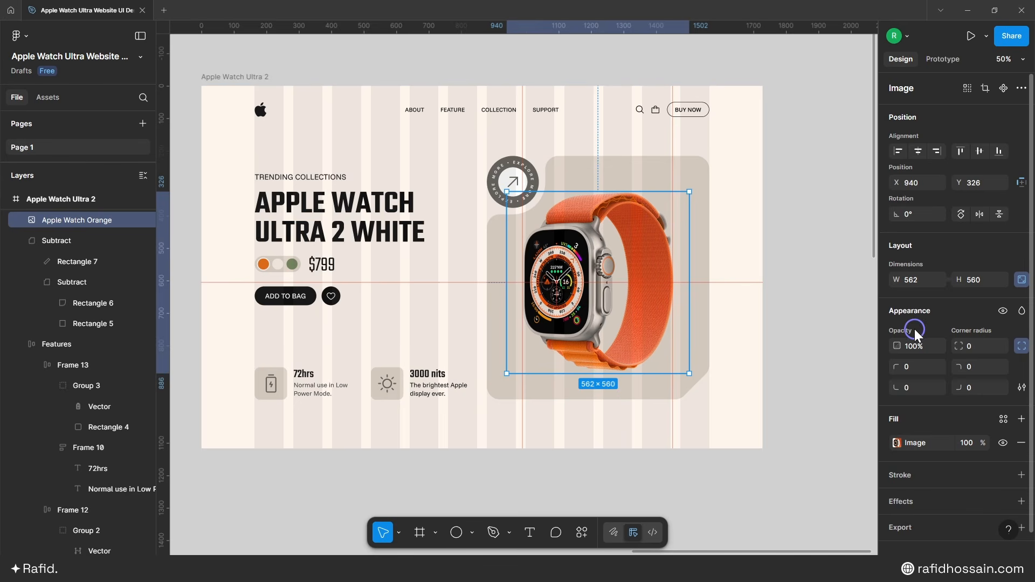
pyautogui.click(972, 282)
pyautogui.write('200')
pyautogui.press('Return')
pyautogui.scroll(2, 720, 245)
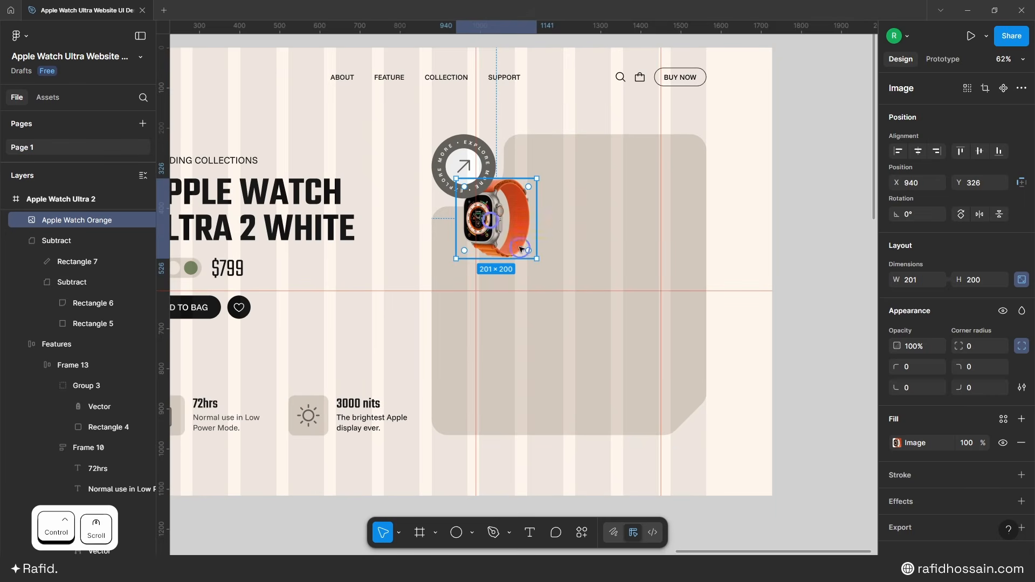
# Step: Move the small Apple Watch Orange image to X 1268, Y 506 on the panel and set its opacity to 0%
pyautogui.moveTo(490, 222); pyautogui.dragTo(616, 292)
pyautogui.scroll(3, 710, 270)
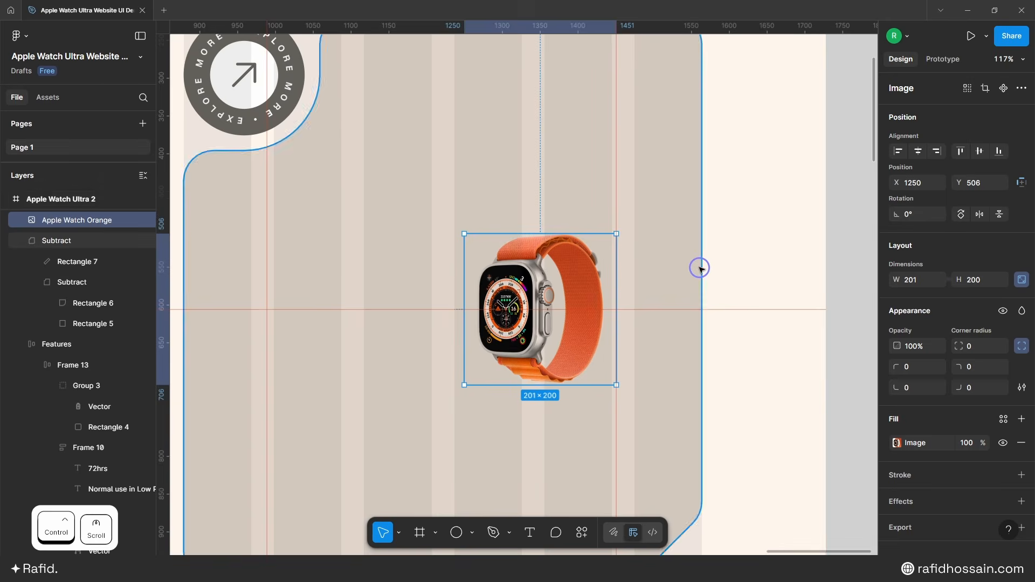
pyautogui.hotkey('shift', 'Right')
pyautogui.hotkey('shift', 'Right')
pyautogui.press('Left')
pyautogui.press('Left')
pyautogui.scroll(-3, 699, 267)
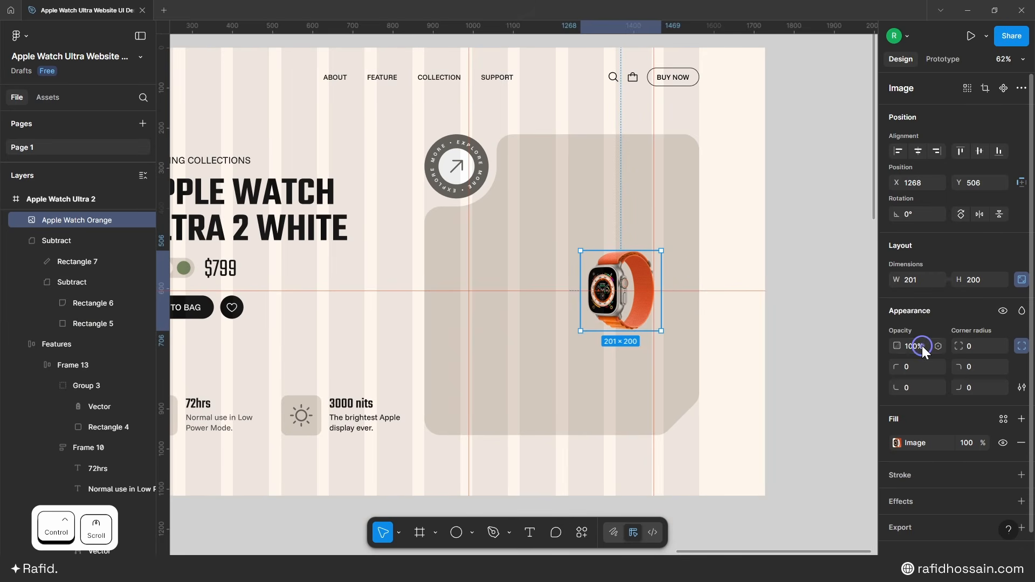
pyautogui.write('0')
pyautogui.press('Return')
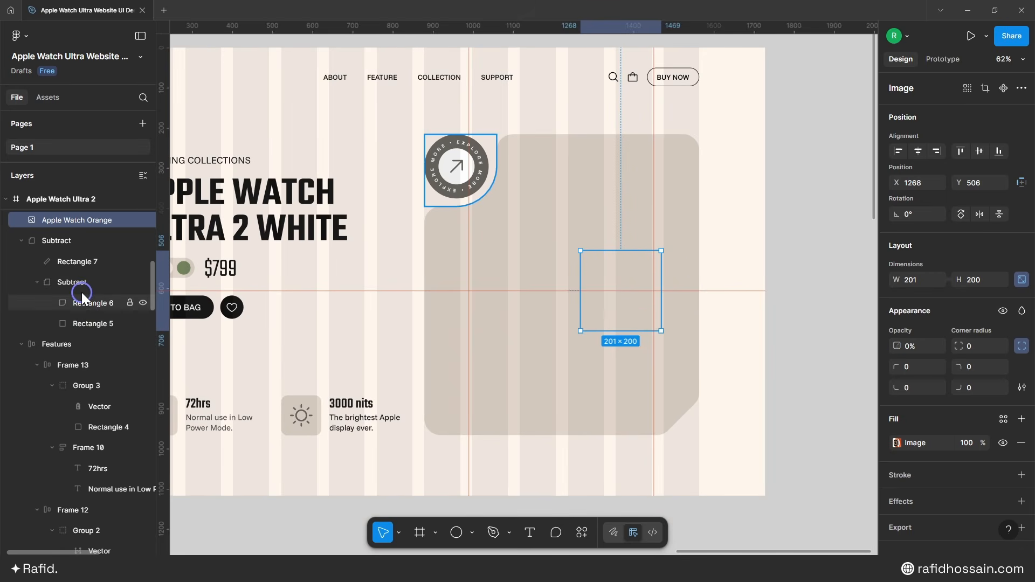
# Step: Set the opacity of the Apple Watch White image in Apple Watch Ultra 2 to 100%
pyautogui.scroll(2, 78, 275)
pyautogui.click(99, 254)
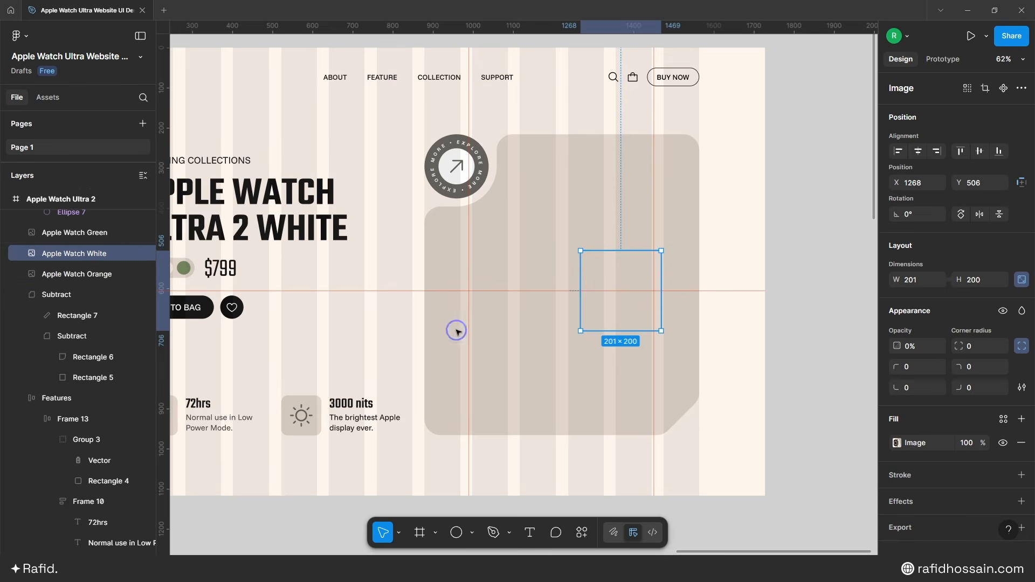
pyautogui.click(919, 346)
pyautogui.write('1')
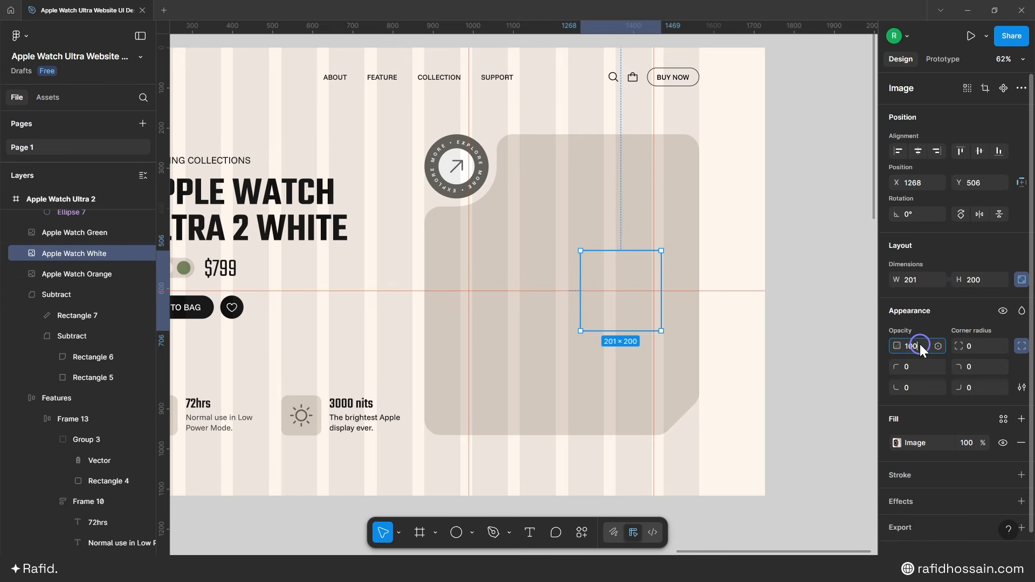
pyautogui.write('00')
pyautogui.press('Return')
# Step: Enlarge the Apple Watch White image proportionally to a height of 560 and place it in the middle of the panel
pyautogui.click(977, 281)
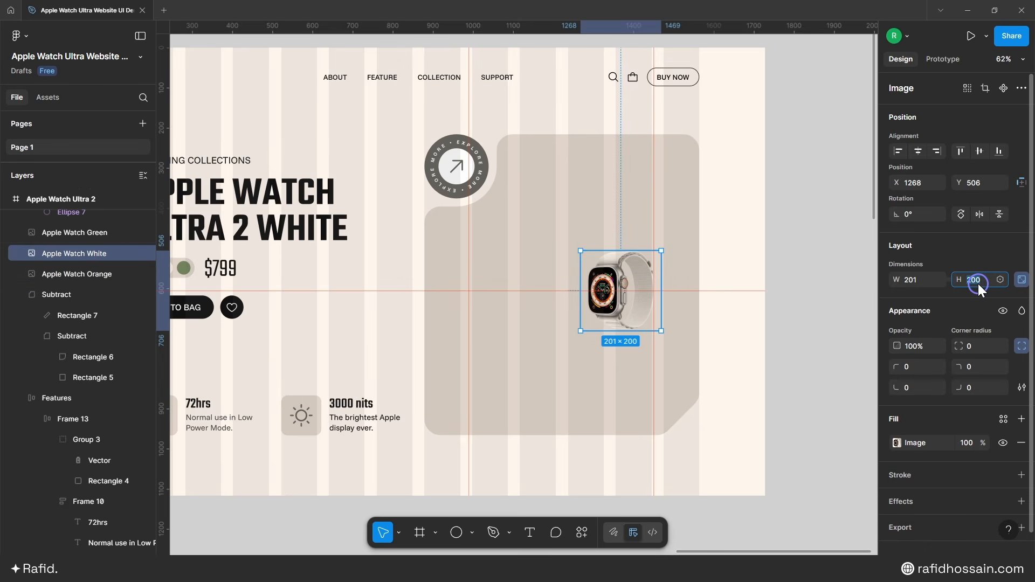
pyautogui.write('560')
pyautogui.press('Return')
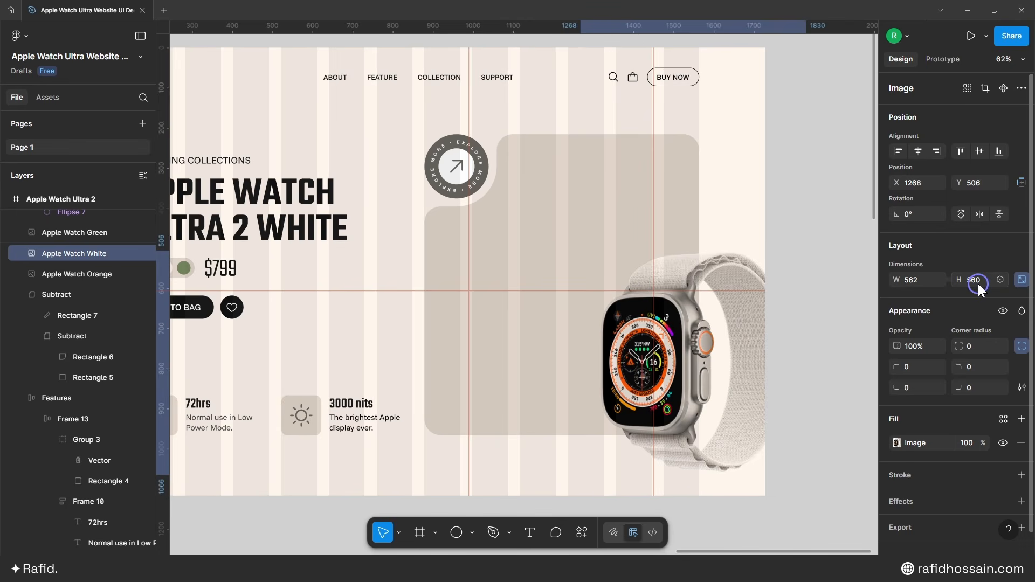
pyautogui.moveTo(667, 318); pyautogui.dragTo(556, 262)
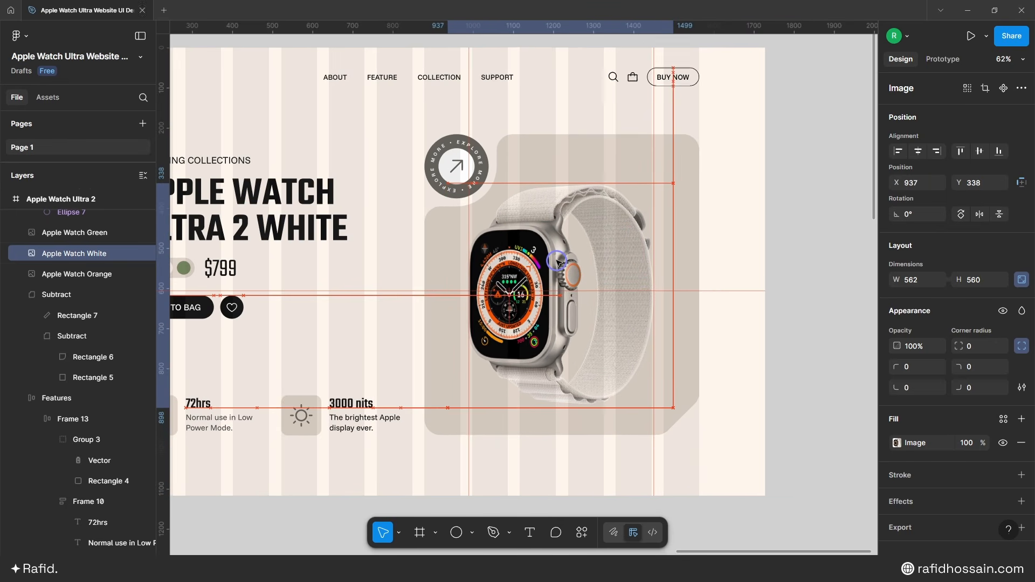
pyautogui.hotkey('shift', 'Up')
pyautogui.press('Escape')
# Step: Hide the white stroke on the orange colour swatch and show the stroke on the white swatch
pyautogui.hscroll(-5, 593, 413)
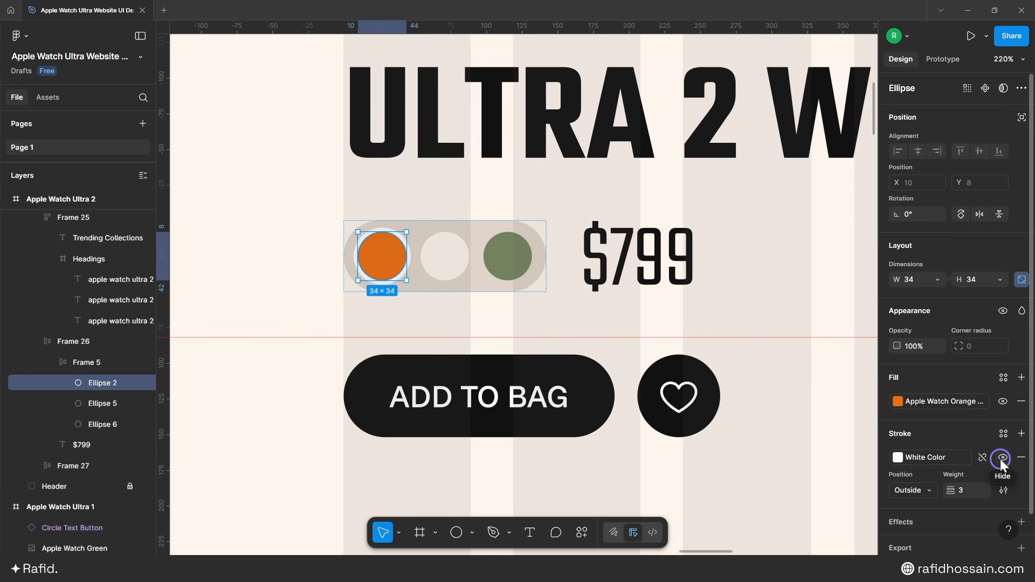
pyautogui.click(1002, 459)
pyautogui.keyDown('ctrl'); pyautogui.click(450, 267); pyautogui.keyUp('ctrl')
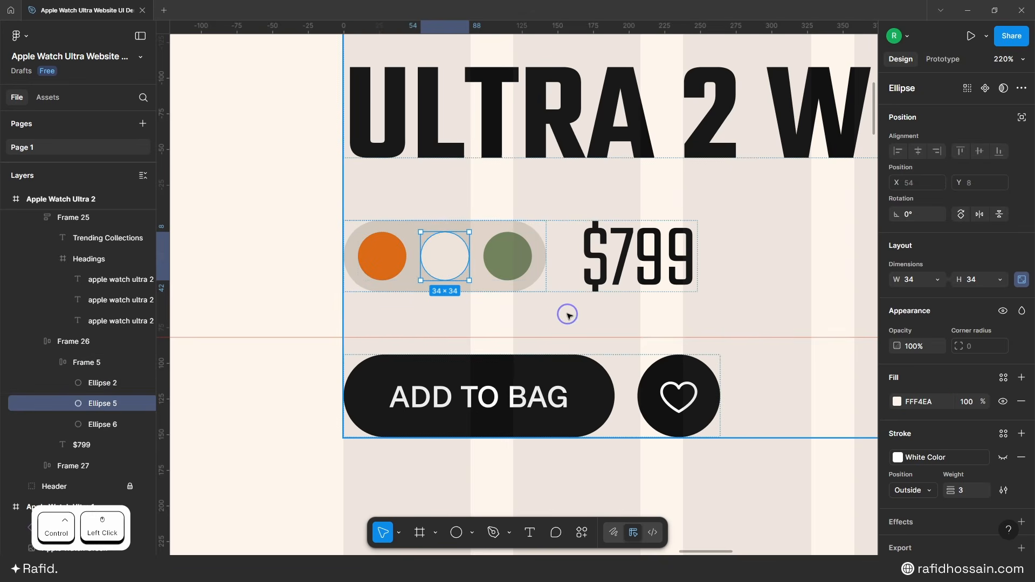
pyautogui.click(1004, 458)
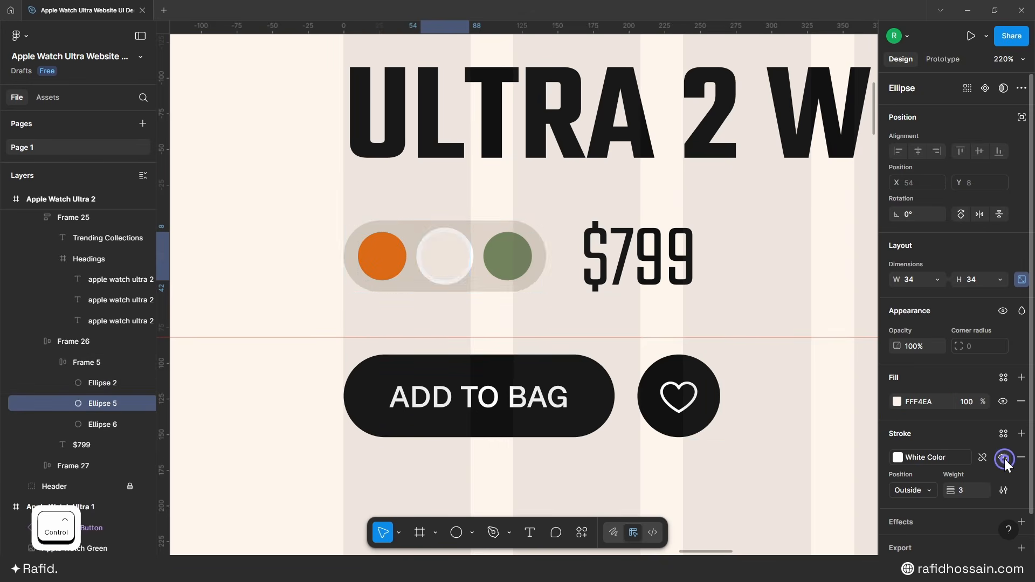
pyautogui.click(242, 233)
# Step: Duplicate the Apple Watch Ultra 2 frame beside the original, at X 5603, Y 0
pyautogui.scroll(-10, 262, 225)
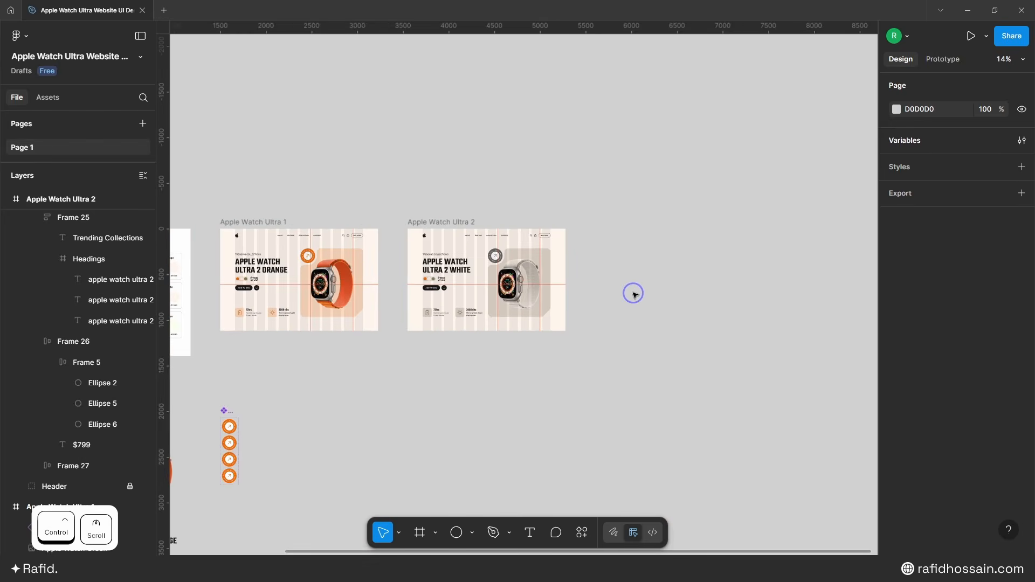
pyautogui.scroll(2, 358, 173)
pyautogui.click(386, 205)
pyautogui.moveTo(386, 205); pyautogui.dragTo(621, 206)
pyautogui.scroll(4, 818, 240)
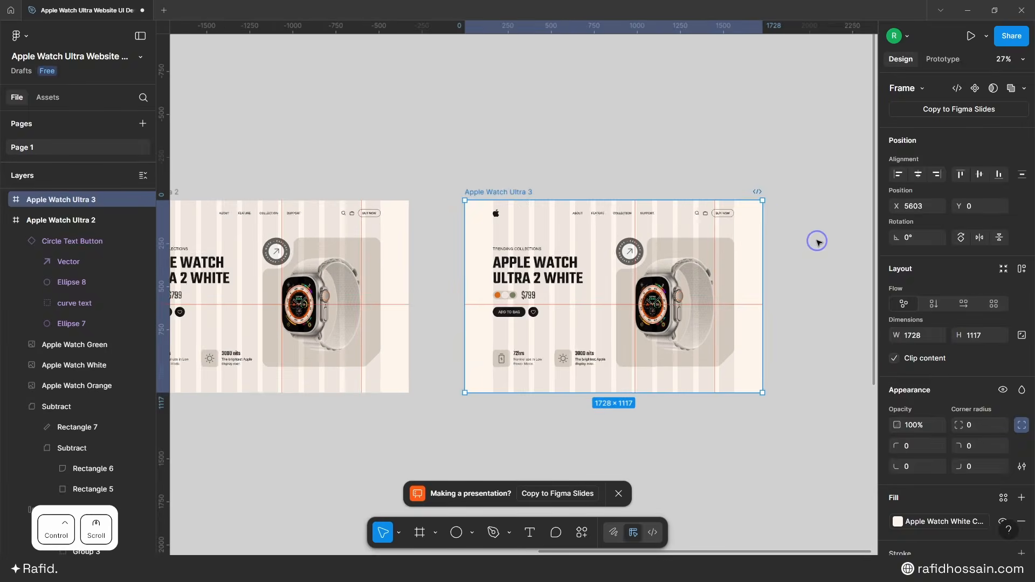
# Step: Set the background fill of the Apple Watch Ultra 3 frame to Apple Watch Green Color BG
pyautogui.scroll(-1, 949, 377)
pyautogui.click(897, 467)
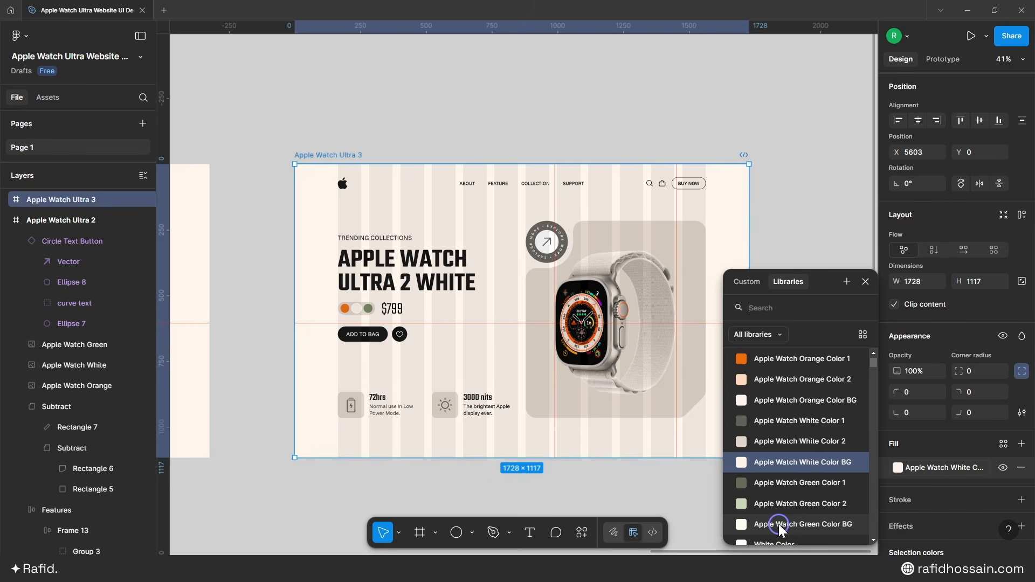
pyautogui.click(825, 524)
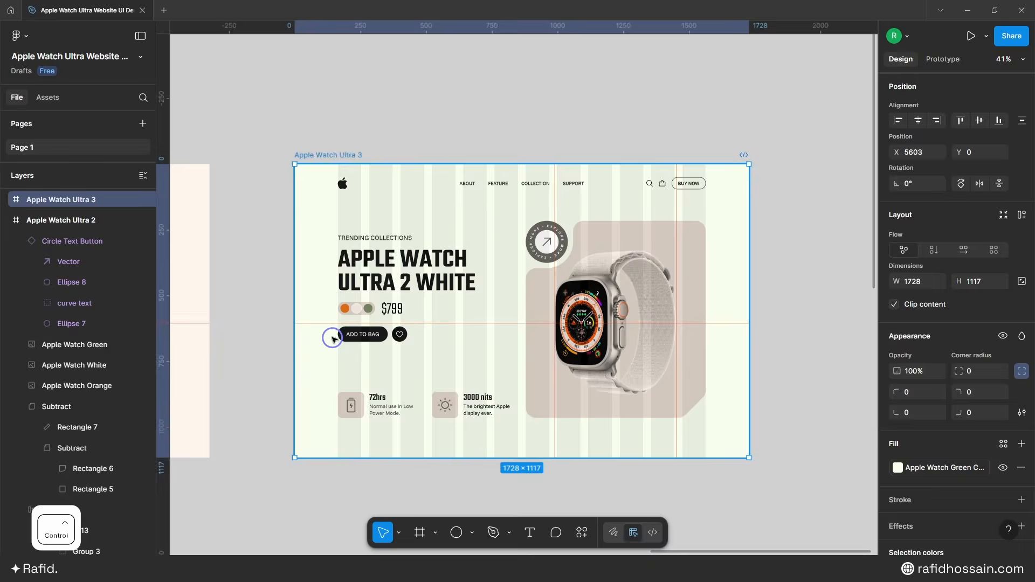
# Step: Set the fill of the colour swatch container beside the $799 price to Apple Watch Green Color 2
pyautogui.scroll(5, 333, 338)
pyautogui.keyDown('ctrl'); pyautogui.click(430, 259); pyautogui.keyUp('ctrl')
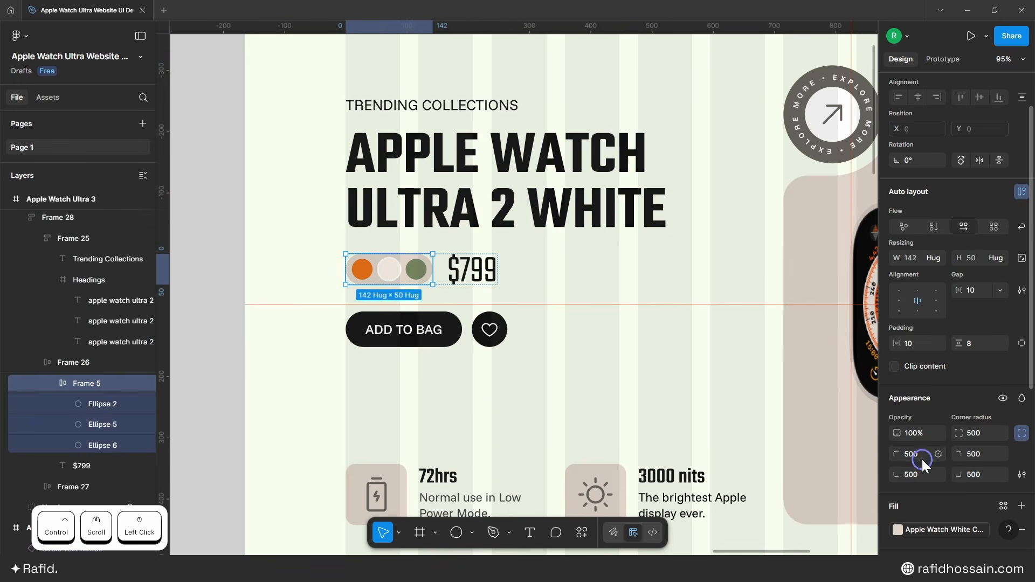
pyautogui.click(895, 524)
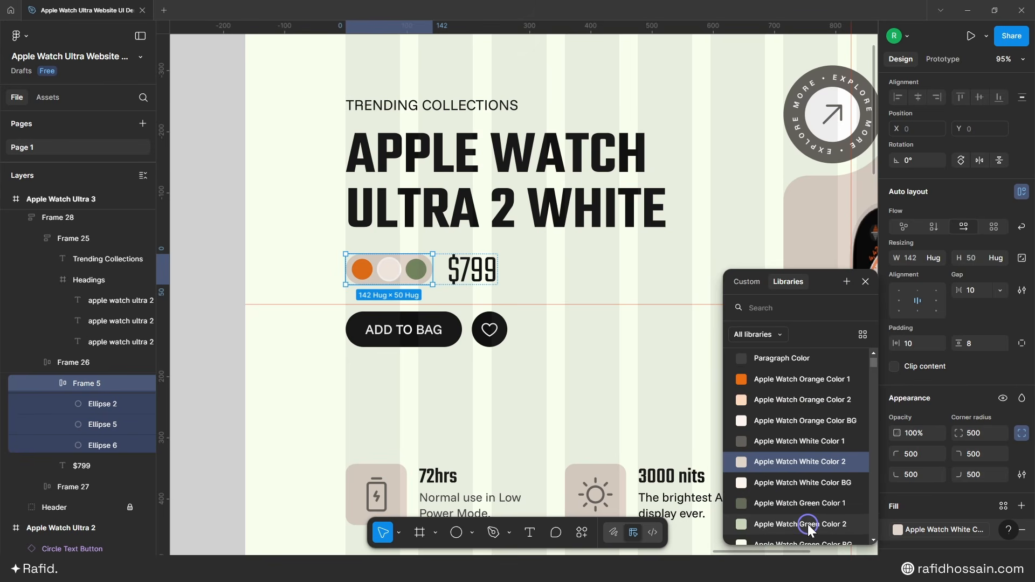
pyautogui.click(824, 524)
# Step: Recolour the 72hrs feature, using Apple Watch Green Color 2 for the icon tile and Apple Watch Green Color 1 for the battery icon
pyautogui.scroll(-3, 561, 342)
pyautogui.keyDown('ctrl'); pyautogui.click(376, 372); pyautogui.keyUp('ctrl')
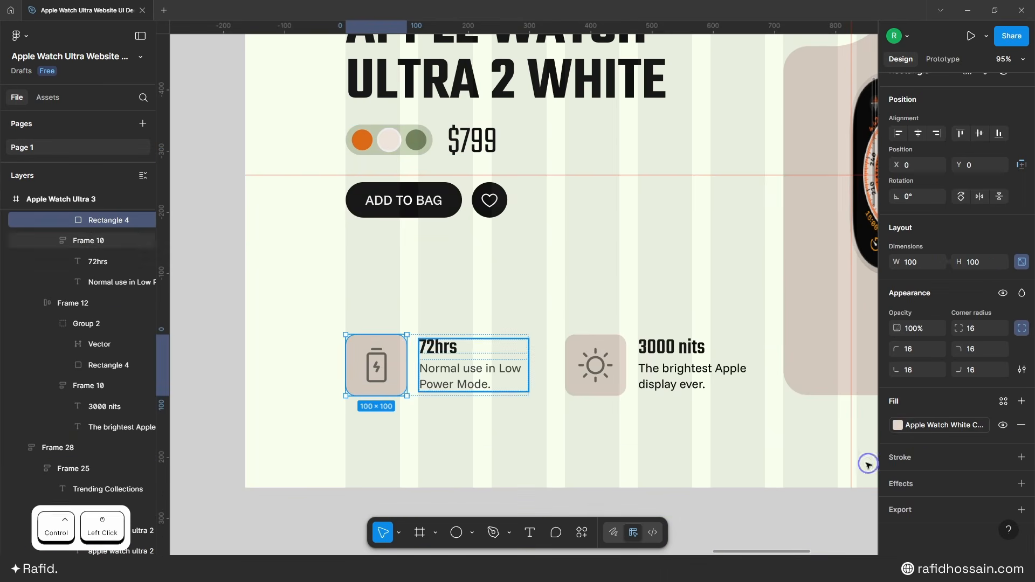
pyautogui.click(896, 429)
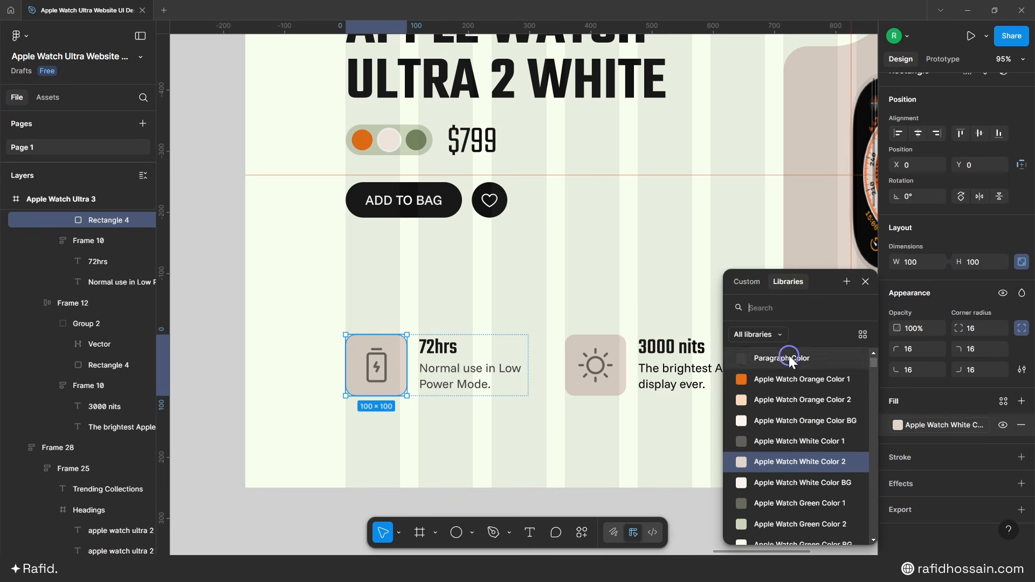
pyautogui.click(782, 524)
pyautogui.keyDown('ctrl'); pyautogui.click(376, 365); pyautogui.keyUp('ctrl')
pyautogui.click(898, 401)
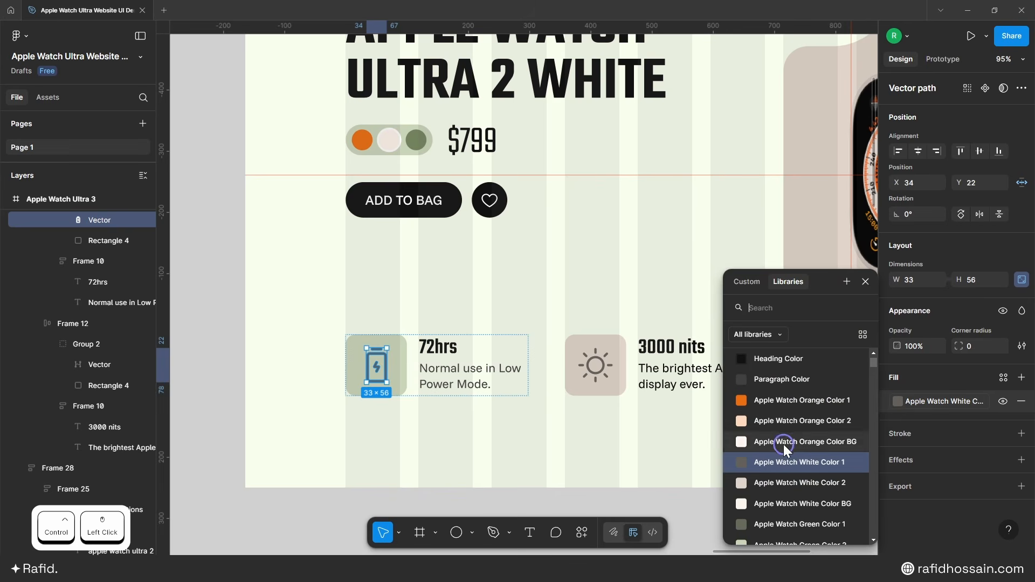
pyautogui.click(781, 524)
# Step: Recolour the 3000 nits feature, using Apple Watch Green Color 2 for the icon tile and Apple Watch Green Color 1 for the sun icon
pyautogui.click(564, 441)
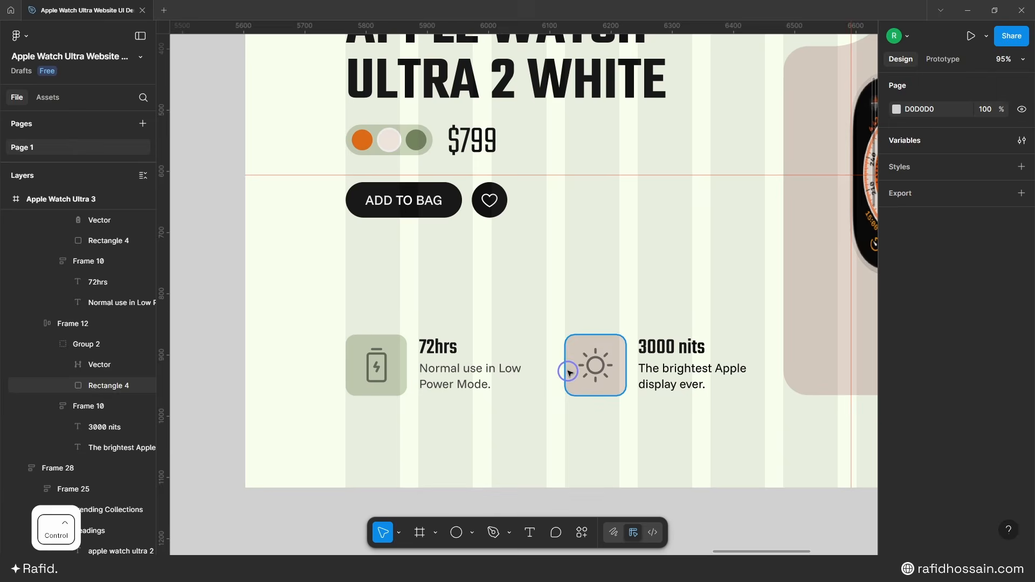
pyautogui.keyDown('ctrl'); pyautogui.click(571, 370); pyautogui.keyUp('ctrl')
pyautogui.click(898, 442)
pyautogui.click(765, 522)
pyautogui.keyDown('ctrl'); pyautogui.click(595, 365); pyautogui.keyUp('ctrl')
pyautogui.click(897, 401)
pyautogui.click(786, 524)
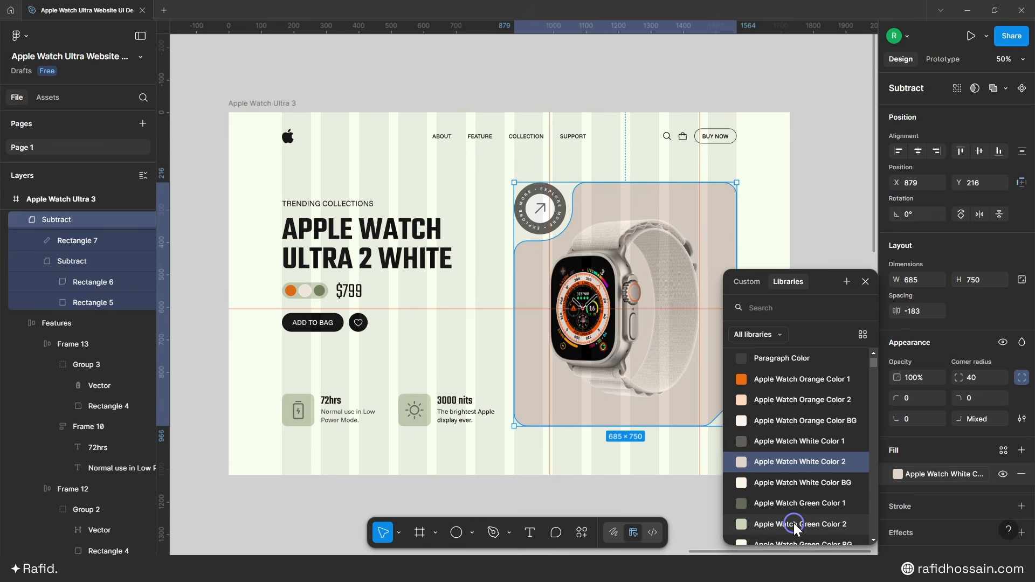
# Step: Fill the watch panel with Apple Watch Green Color 2 and the EXPLORE MORE badge's ring and arrow with Apple Watch Green Color 1
pyautogui.click(790, 524)
pyautogui.click(558, 198)
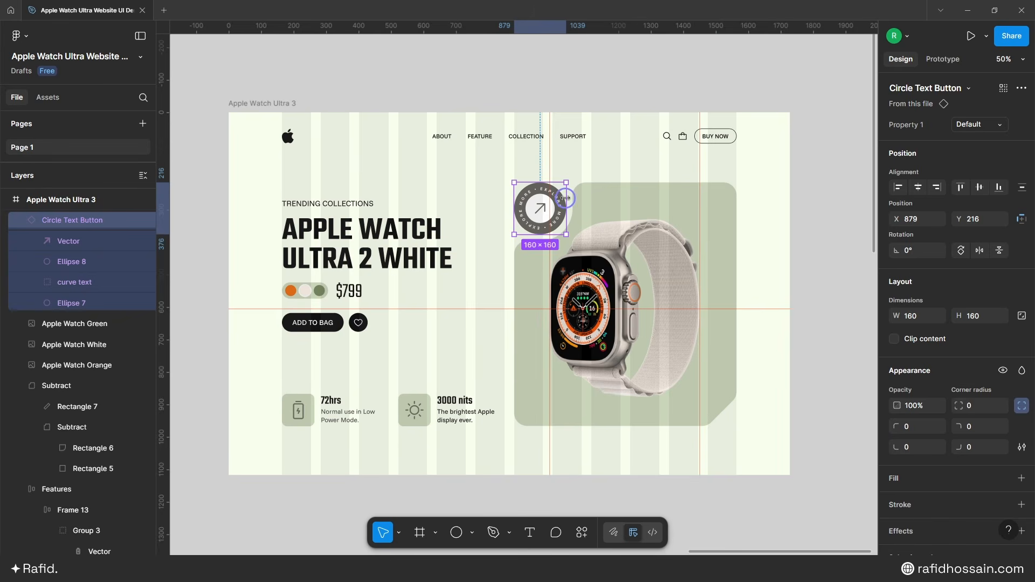
pyautogui.click(129, 303)
pyautogui.click(887, 404)
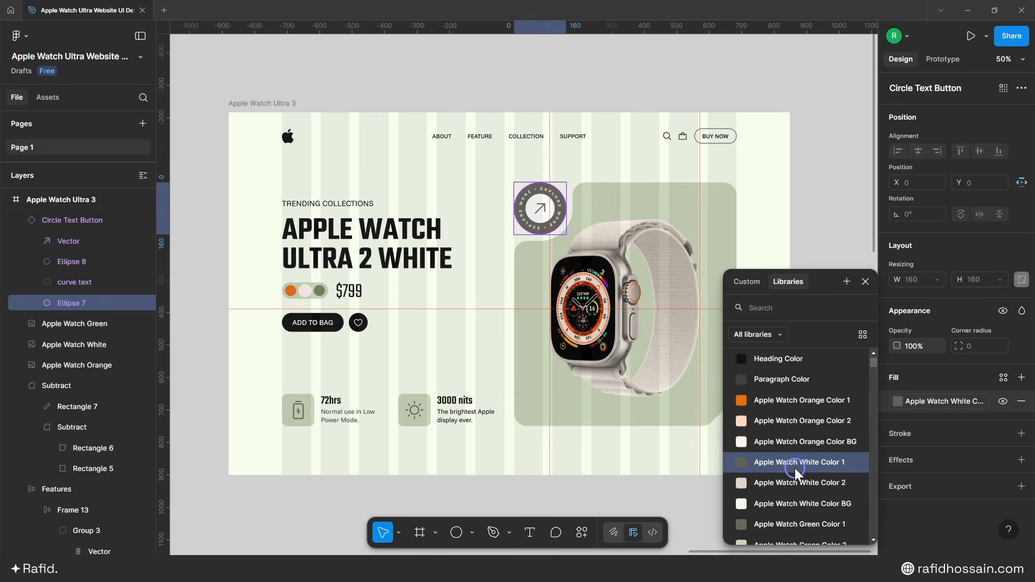
pyautogui.click(814, 524)
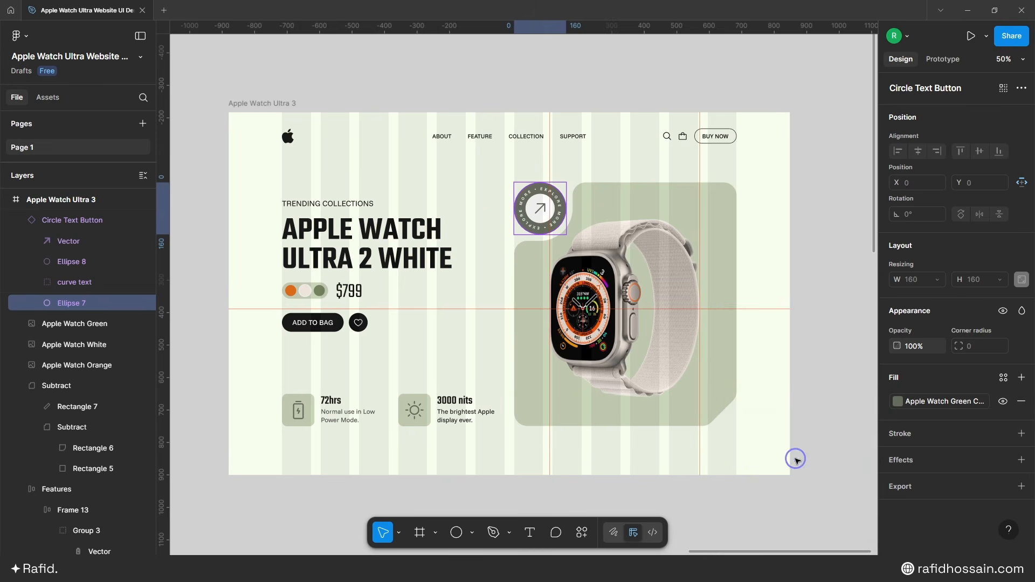
pyautogui.click(540, 208)
pyautogui.click(901, 402)
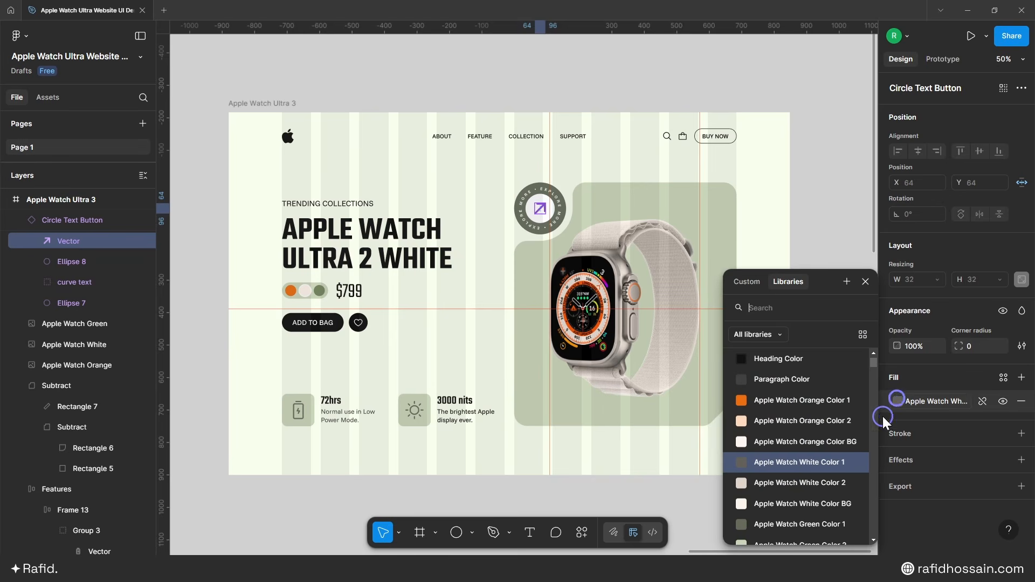
pyautogui.click(787, 526)
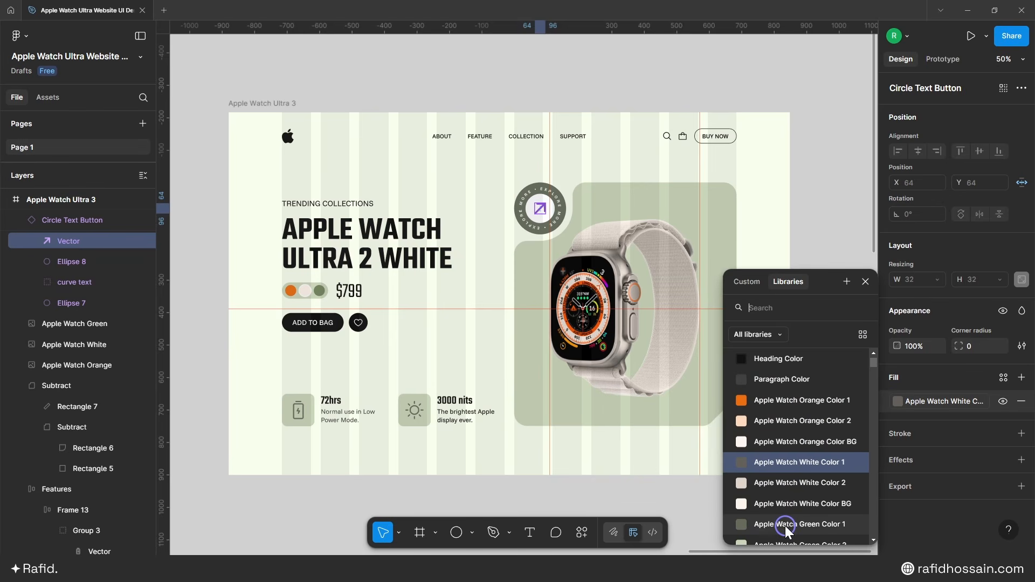
pyautogui.click(825, 525)
pyautogui.click(762, 253)
# Step: Shift all three texts in the Headings frame right until APPLE WATCH ULTRA 2 GREEN aligns with the frame's left edge
pyautogui.scroll(-1, 662, 242)
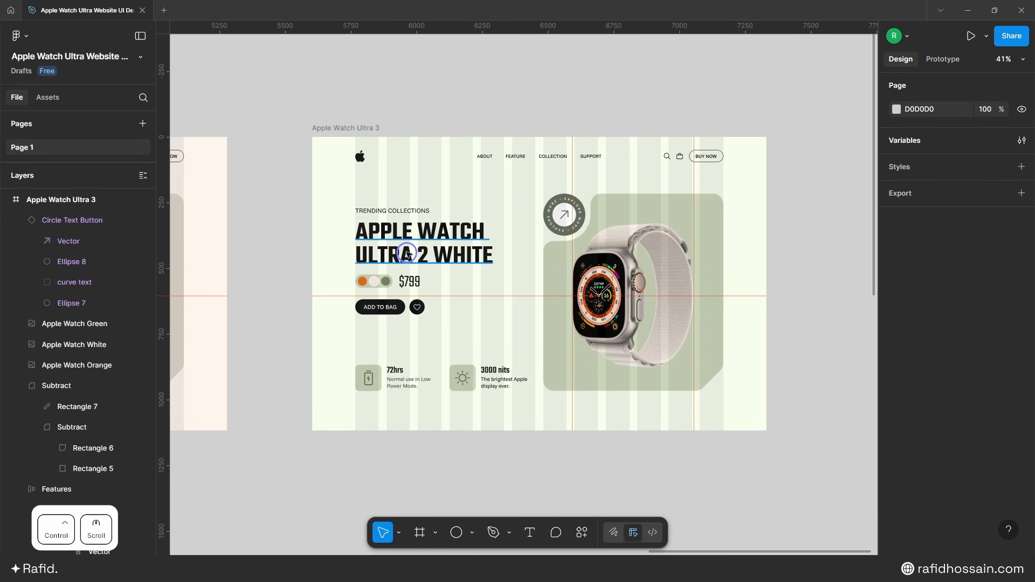
pyautogui.scroll(4, 407, 253)
pyautogui.click(426, 244)
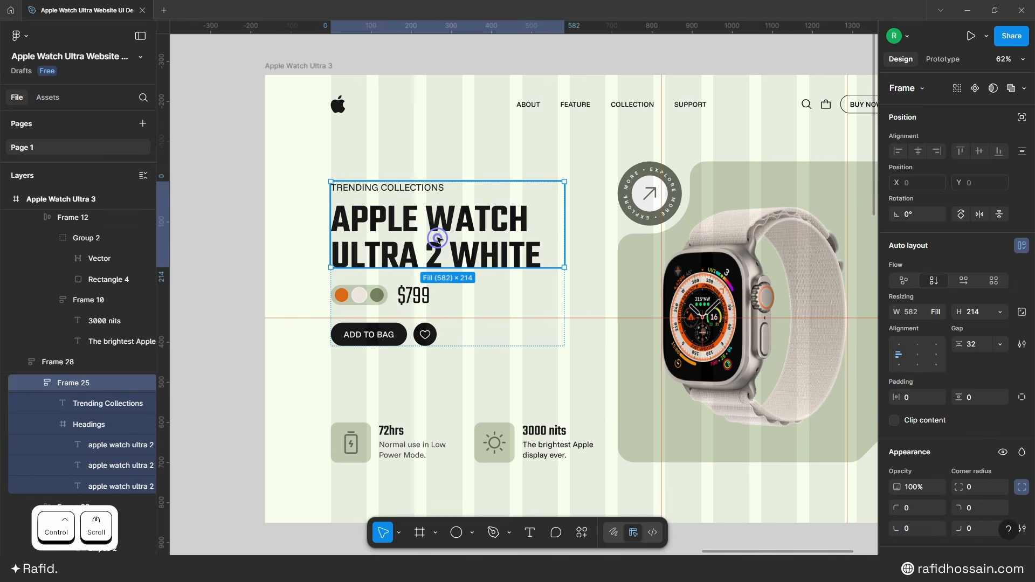
pyautogui.click(437, 239)
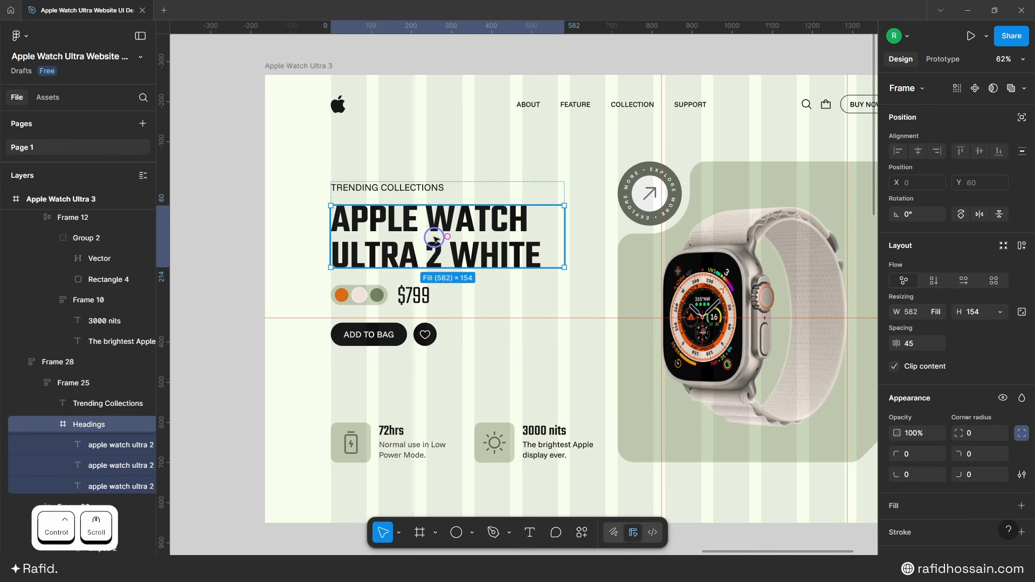
pyautogui.click(97, 441)
pyautogui.keyDown('shift'); pyautogui.click(96, 486); pyautogui.keyUp('shift')
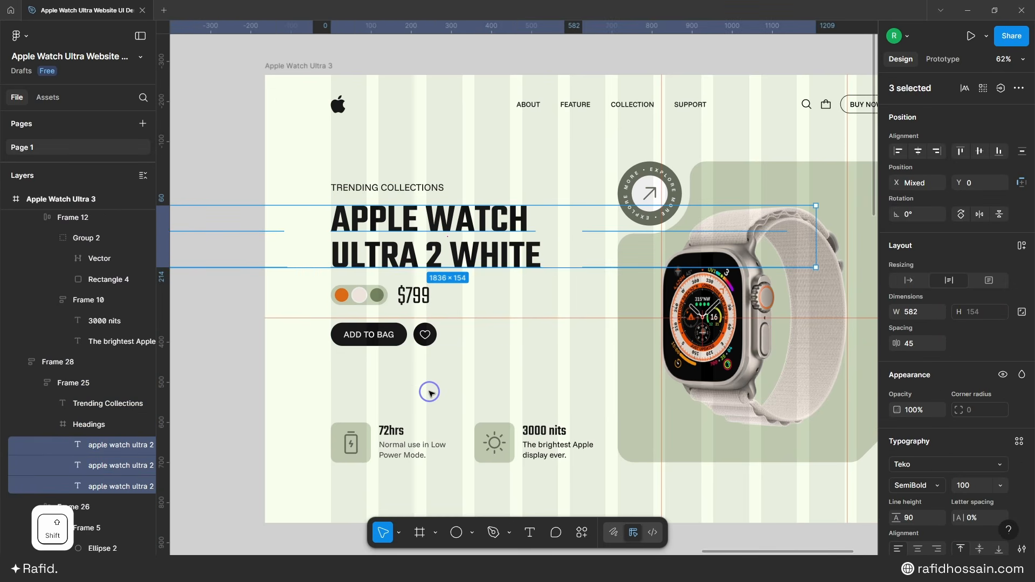
pyautogui.hotkey('shift', 'Right')
pyautogui.hotkey('shift', 'Right')
pyautogui.hotkey('shift', 'Right')
pyautogui.hotkey('shift', 'Right')
pyautogui.hotkey('shift', 'Right')
pyautogui.hotkey('shift', 'Right')
pyautogui.hotkey('shift', 'Right')
pyautogui.hotkey('shift', 'Right')
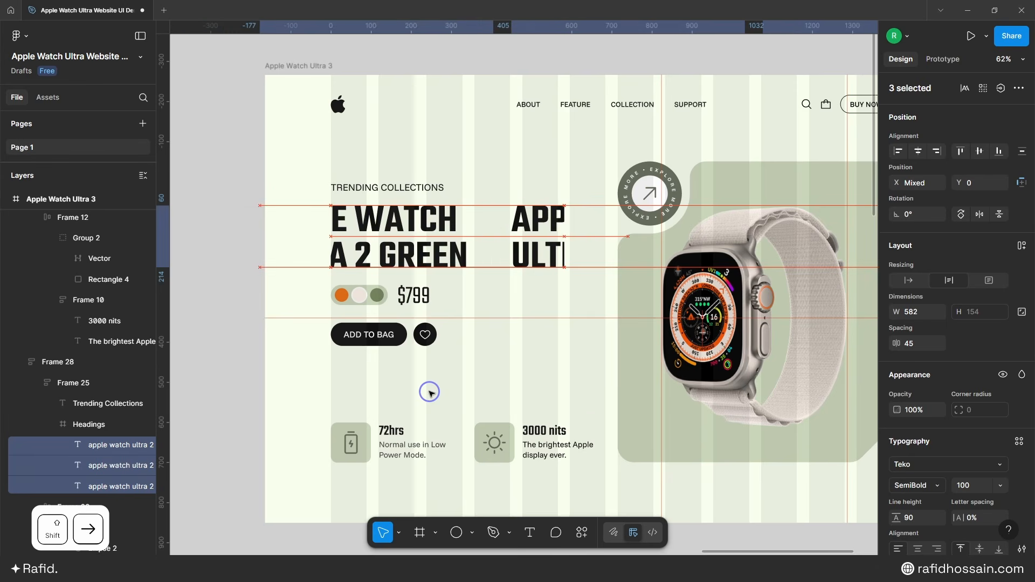
pyautogui.hotkey('shift', 'Right')
pyautogui.hotkey('shift', 'Right')
pyautogui.hotkey('shift', 'Right')
pyautogui.hotkey('shift', 'Right')
pyautogui.hotkey('shift', 'Right')
pyautogui.hotkey('shift', 'Right')
pyautogui.hotkey('shift', 'Right')
pyautogui.hotkey('shift', 'Right')
pyautogui.hotkey('shift', 'Right')
pyautogui.hotkey('shift', 'Right')
pyautogui.hotkey('shift', 'Right')
pyautogui.hotkey('shift', 'Right')
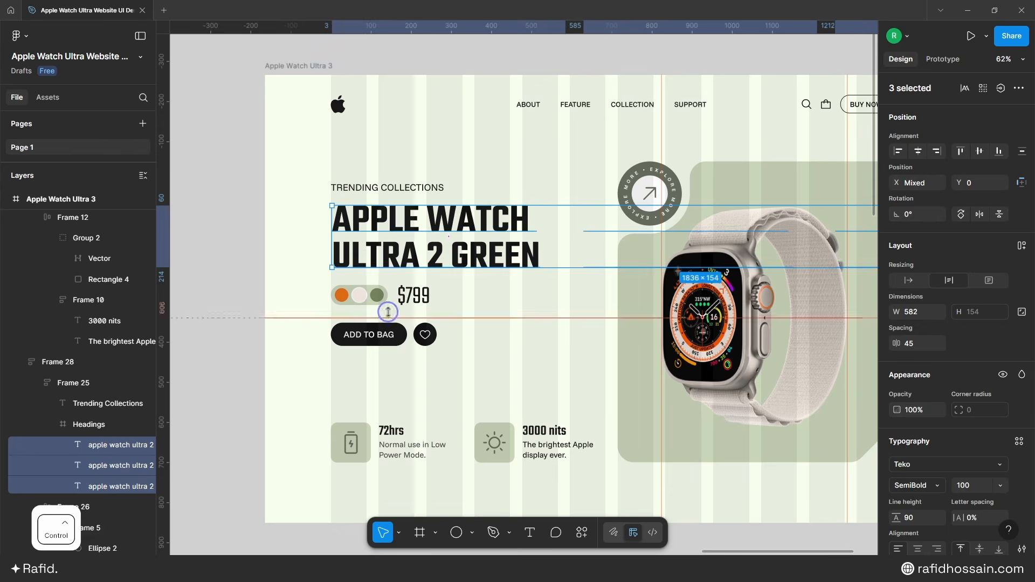
pyautogui.keyDown('ctrl'); pyautogui.scroll(5, 388, 312); pyautogui.keyUp('ctrl')
pyautogui.keyDown('ctrl'); pyautogui.scroll(-8, 463, 372); pyautogui.keyUp('ctrl')
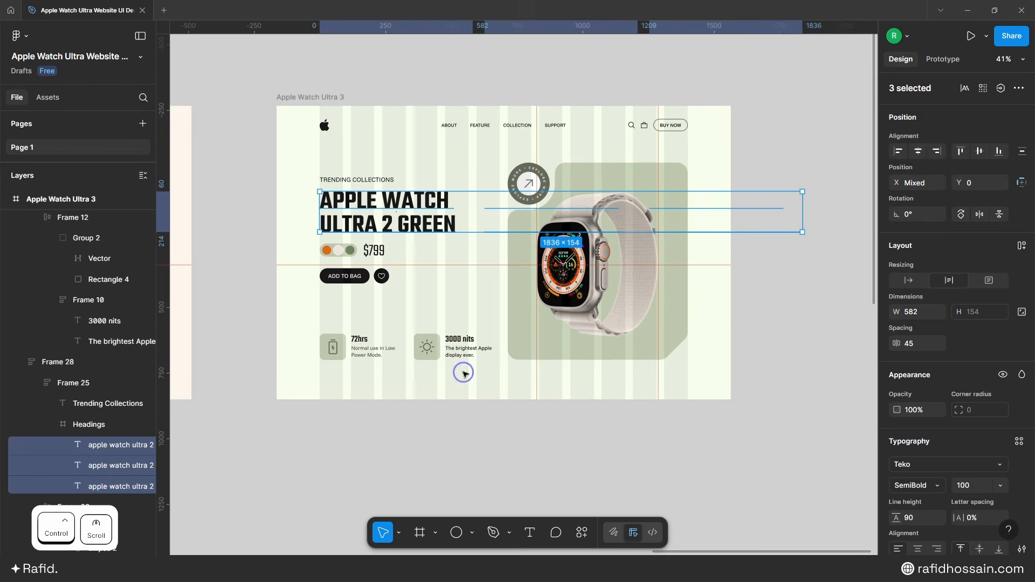
pyautogui.click(463, 372)
# Step: Shrink the Apple Watch White image in Apple Watch Ultra 3 proportionally to a height of 200 and move it to X 1267, Y 506
pyautogui.keyDown('ctrl'); pyautogui.scroll(3, 695, 224); pyautogui.keyUp('ctrl')
pyautogui.click(636, 275)
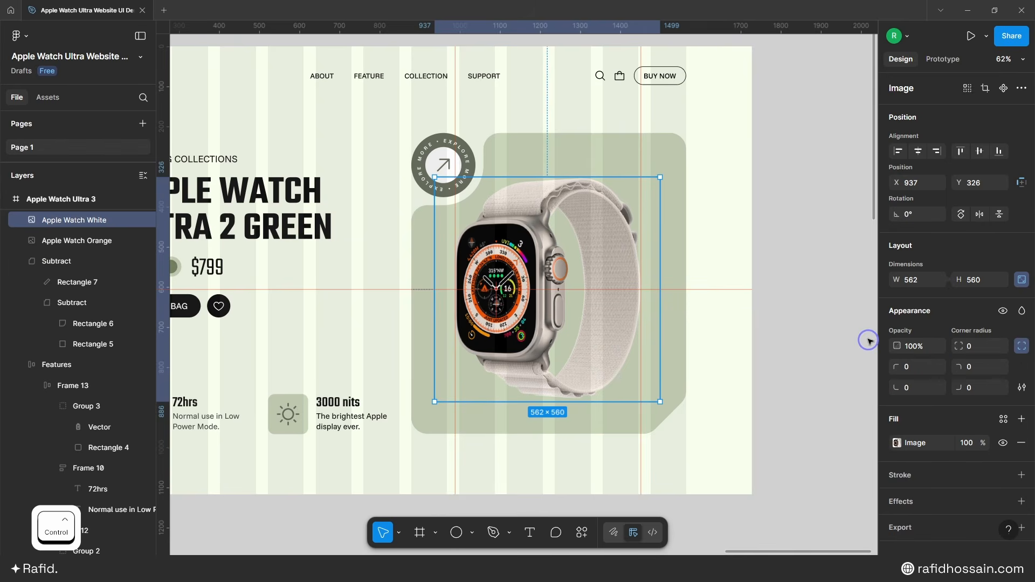
pyautogui.click(982, 279)
pyautogui.write('200')
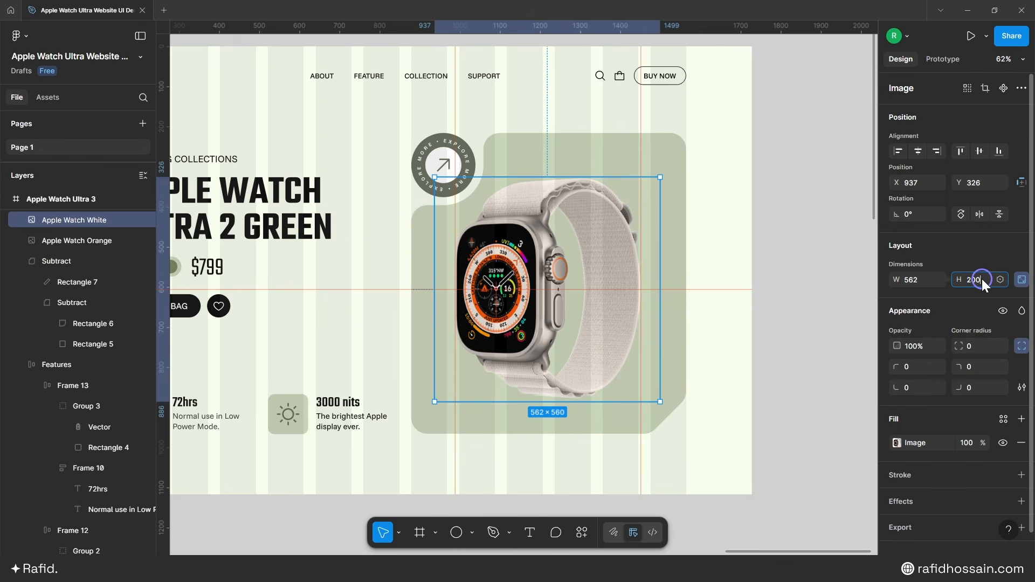
pyautogui.press('Return')
pyautogui.moveTo(479, 223); pyautogui.dragTo(663, 279)
pyautogui.keyDown('ctrl'); pyautogui.scroll(5, 665, 280); pyautogui.keyUp('ctrl')
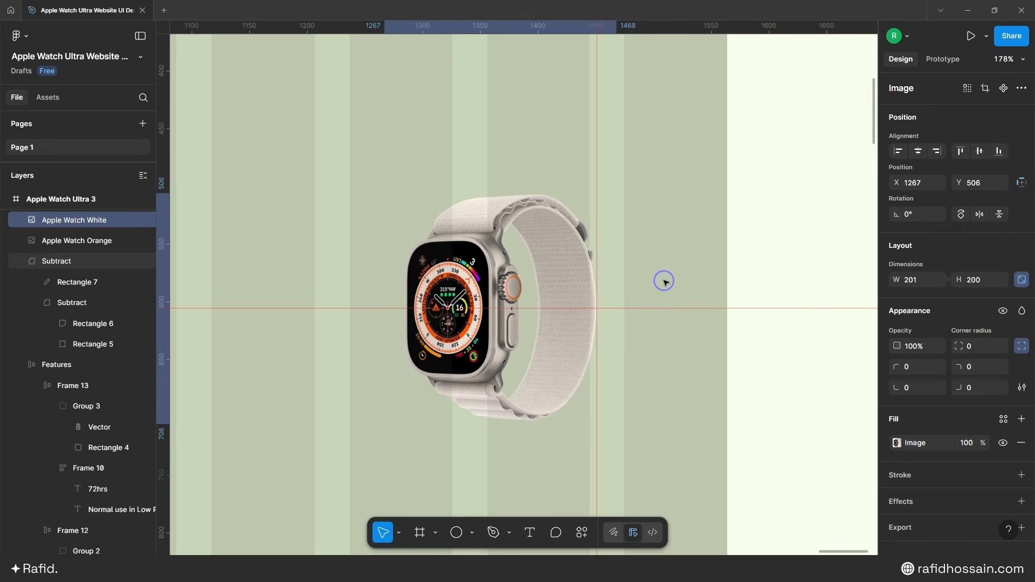
pyautogui.keyDown('ctrl'); pyautogui.scroll(-4, 666, 286); pyautogui.keyUp('ctrl')
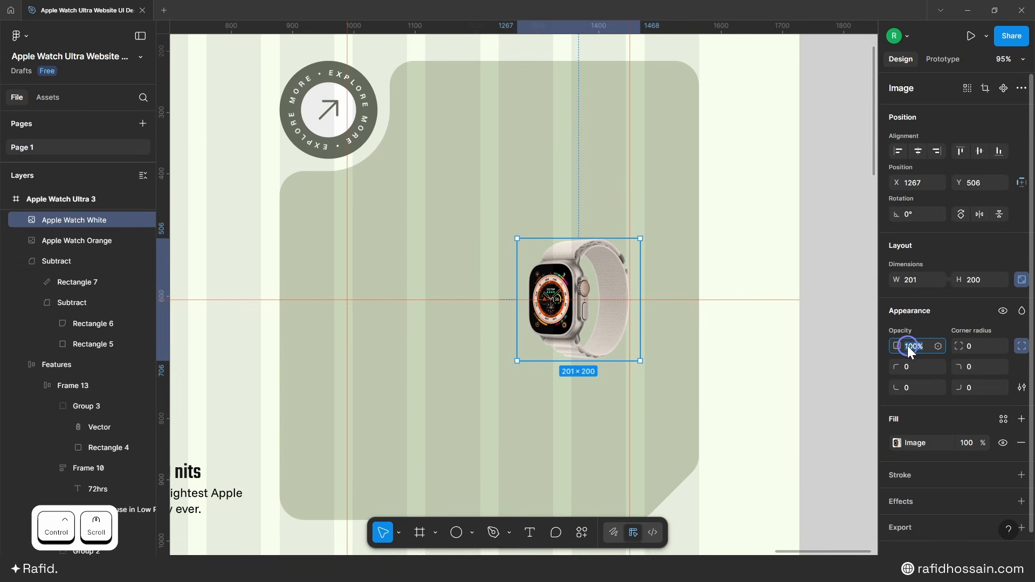
# Step: Set the opacity of the Apple Watch White image to 0% and of the Apple Watch Green image to 100%
pyautogui.write('0')
pyautogui.press('Return')
pyautogui.scroll(2, 70, 261)
pyautogui.click(92, 254)
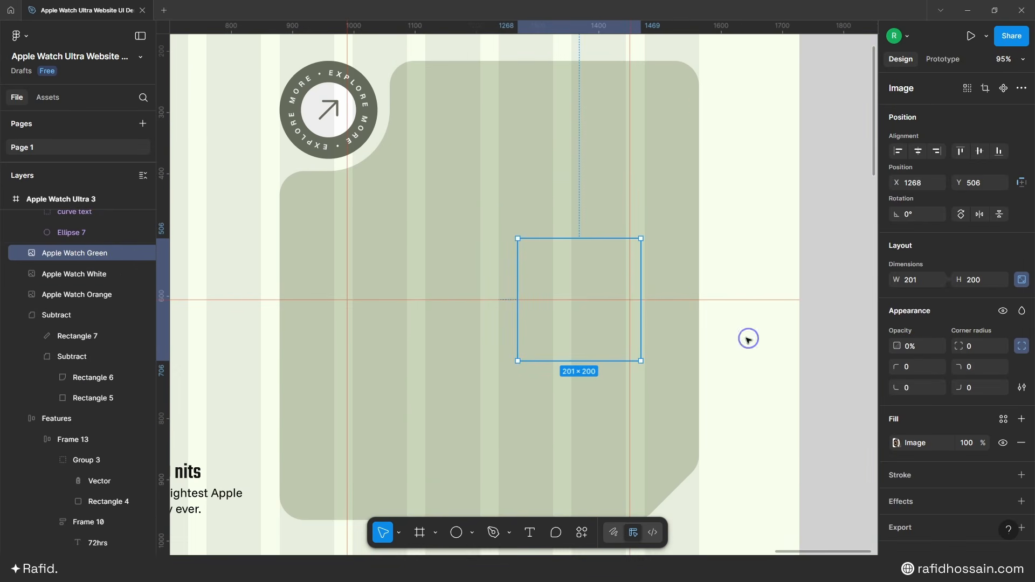
pyautogui.click(916, 348)
pyautogui.write('100')
pyautogui.press('Return')
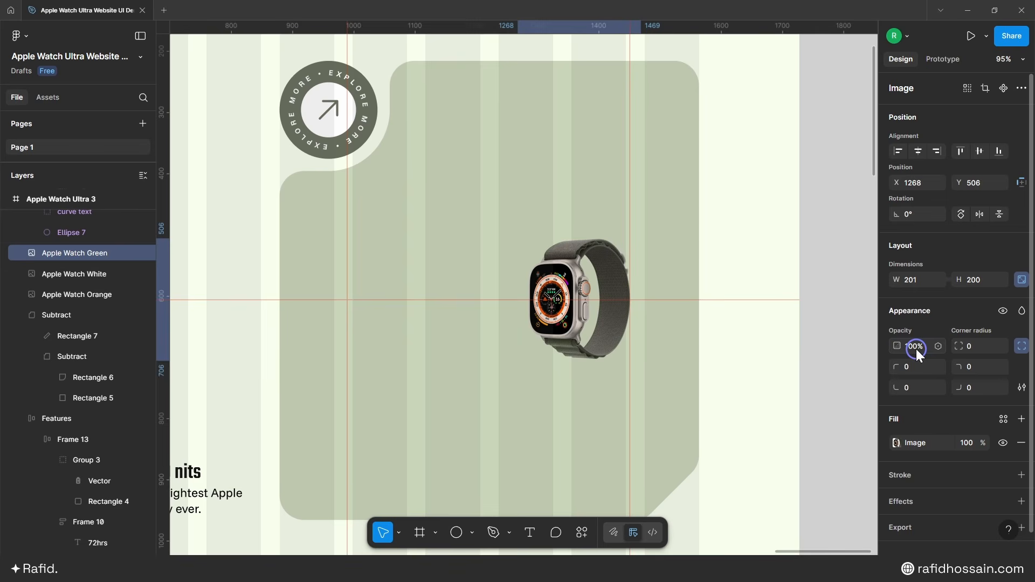
# Step: Enlarge the Apple Watch Green image proportionally to a height of 560 and move it into the panel at X 940, Y 333
pyautogui.click(968, 281)
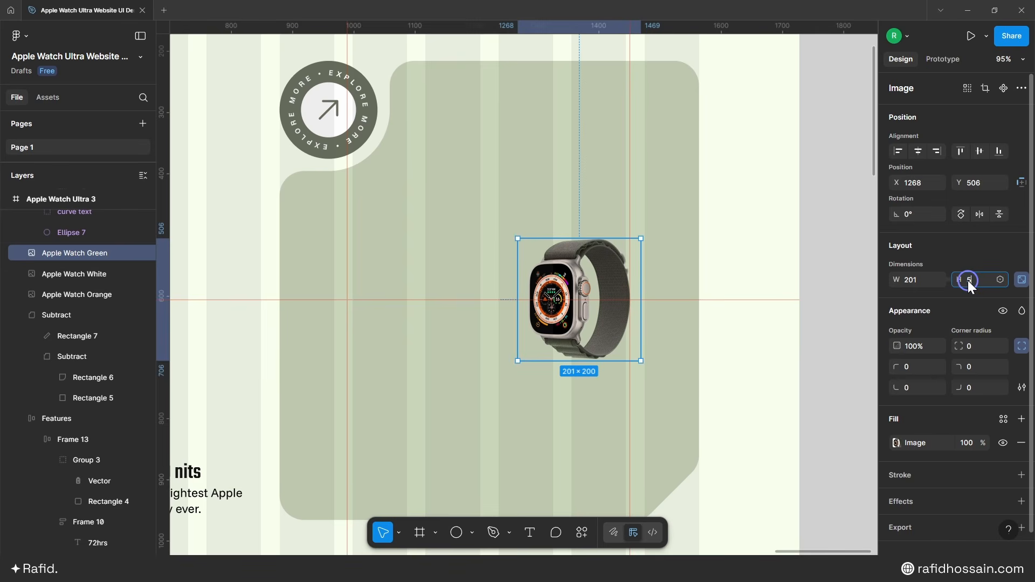
pyautogui.write('560')
pyautogui.press('Return')
pyautogui.moveTo(683, 279); pyautogui.dragTo(468, 172)
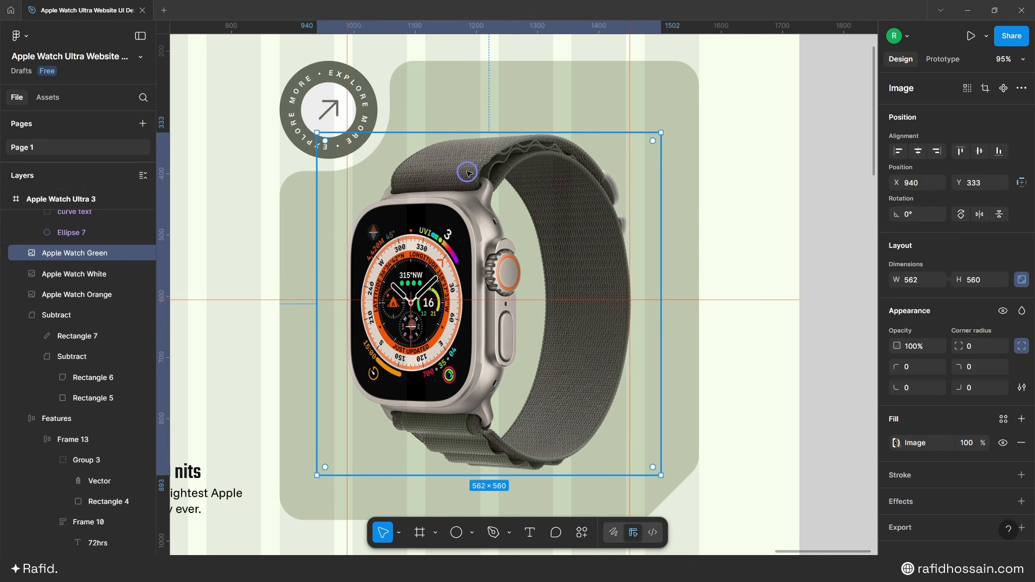
# Step: Nudge the Apple Watch Green image vertically to Y 326, checking its distances to the panel edges
pyautogui.scroll(-2, 570, 165)
pyautogui.press('alt')
pyautogui.press('Up')
pyautogui.press('Up')
pyautogui.press('Up')
pyautogui.press('Up')
pyautogui.press('Up')
pyautogui.press('Up')
pyautogui.press('Up')
pyautogui.press('Up')
pyautogui.press('Up')
pyautogui.press('Up')
pyautogui.press('Up')
pyautogui.press('Up')
pyautogui.press('Up')
pyautogui.press('Up')
pyautogui.press('Up')
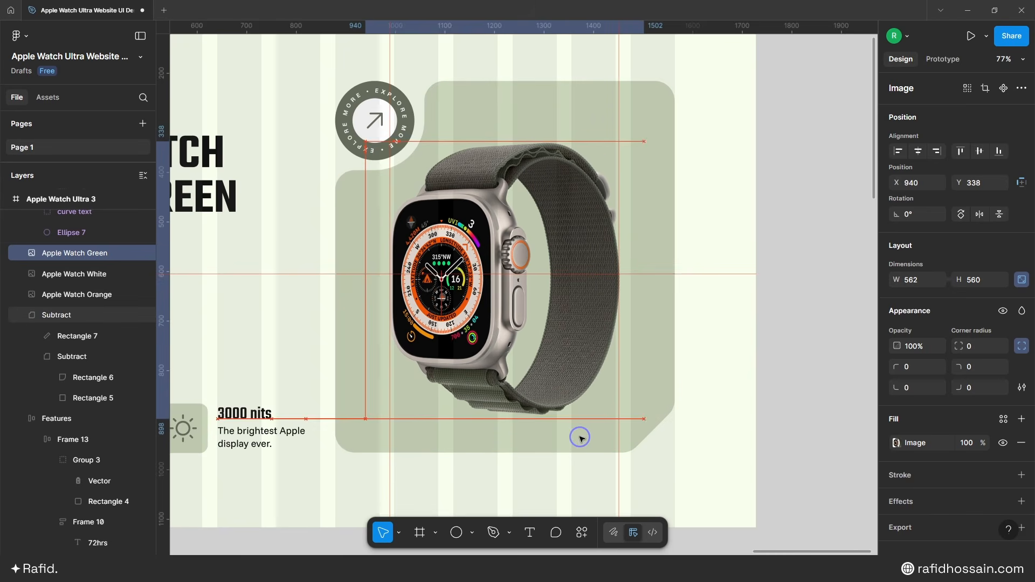
pyautogui.press('alt')
pyautogui.press('Down')
pyautogui.press('Down')
pyautogui.press('Down')
pyautogui.press('Down')
pyautogui.press('Down')
pyautogui.press('Down')
pyautogui.press('Down')
pyautogui.press('Down')
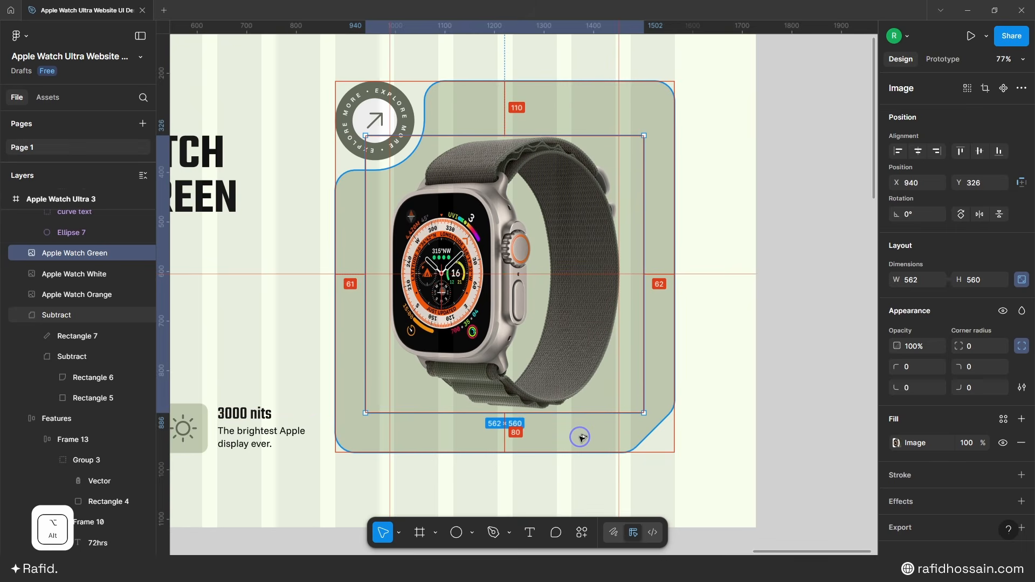
pyautogui.press('Escape')
# Step: Nudge the Apple Watch White image in the Apple Watch Ultra 2 frame right to X 940 and check its distances to the panel
pyautogui.scroll(-5, 721, 364)
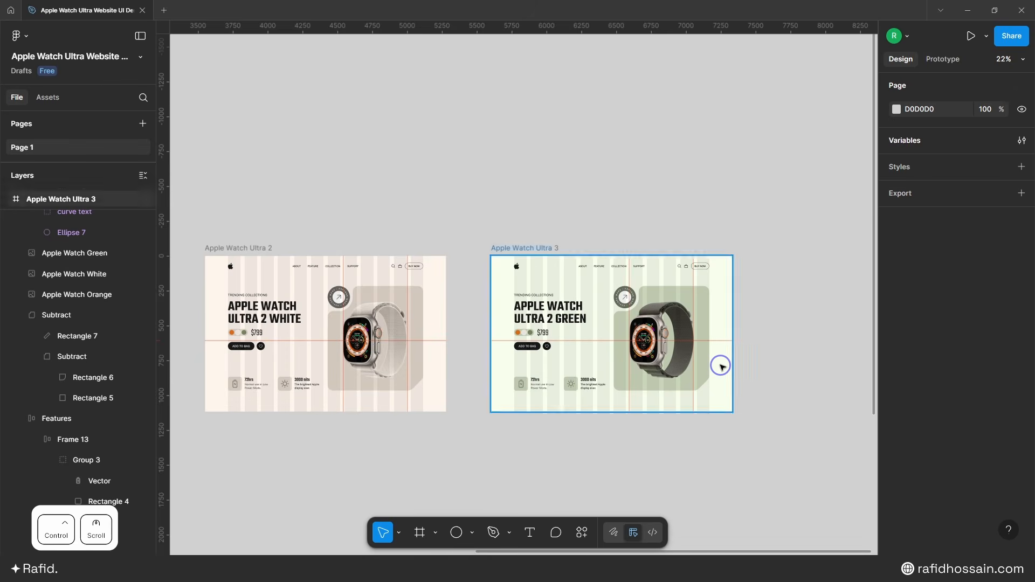
pyautogui.scroll(8, 530, 318)
pyautogui.scroll(-6, 531, 318)
pyautogui.click(531, 318)
pyautogui.press('alt')
pyautogui.press('Right')
pyautogui.press('Right')
pyautogui.press('Right')
pyautogui.press('alt')
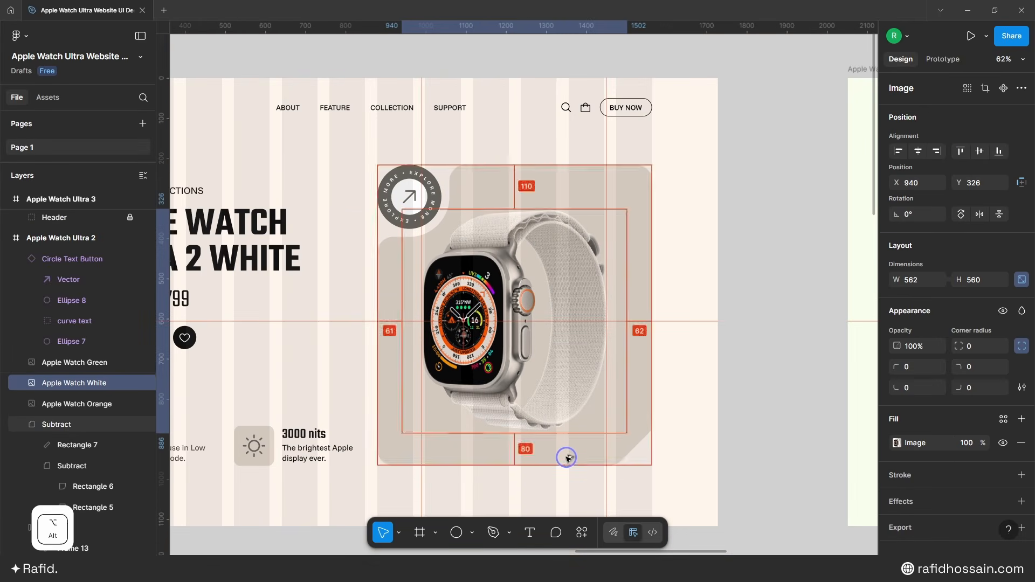
pyautogui.press('alt')
# Step: Check the distances between the Apple Watch Green image and the panel edges, and review the finished green page
pyautogui.scroll(-6, 498, 285)
pyautogui.click(494, 229)
pyautogui.scroll(6, 786, 291)
pyautogui.click(605, 276)
pyautogui.press('alt')
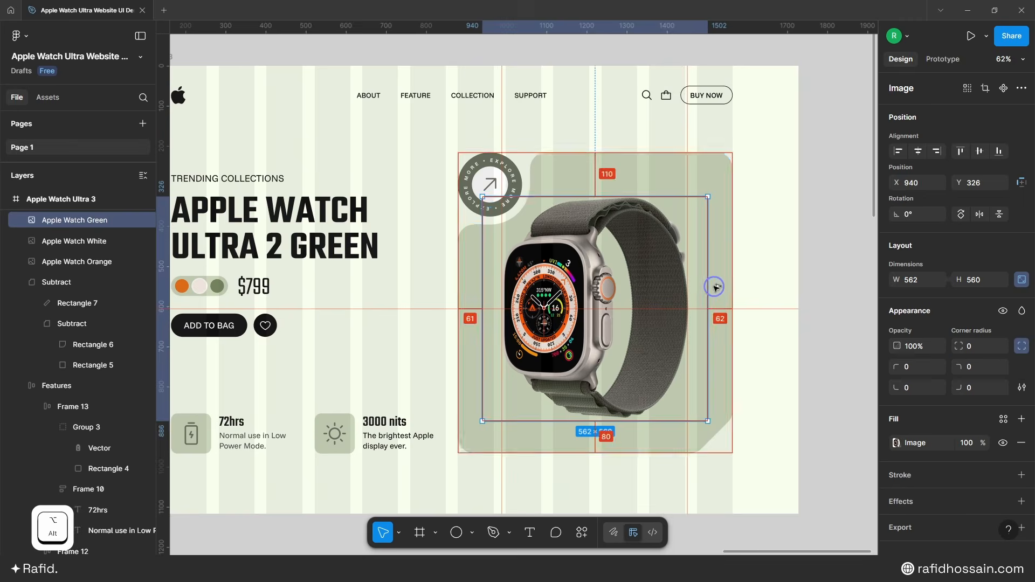
pyautogui.scroll(-2, 604, 276)
pyautogui.click(715, 262)
pyautogui.scroll(2, 487, 199)
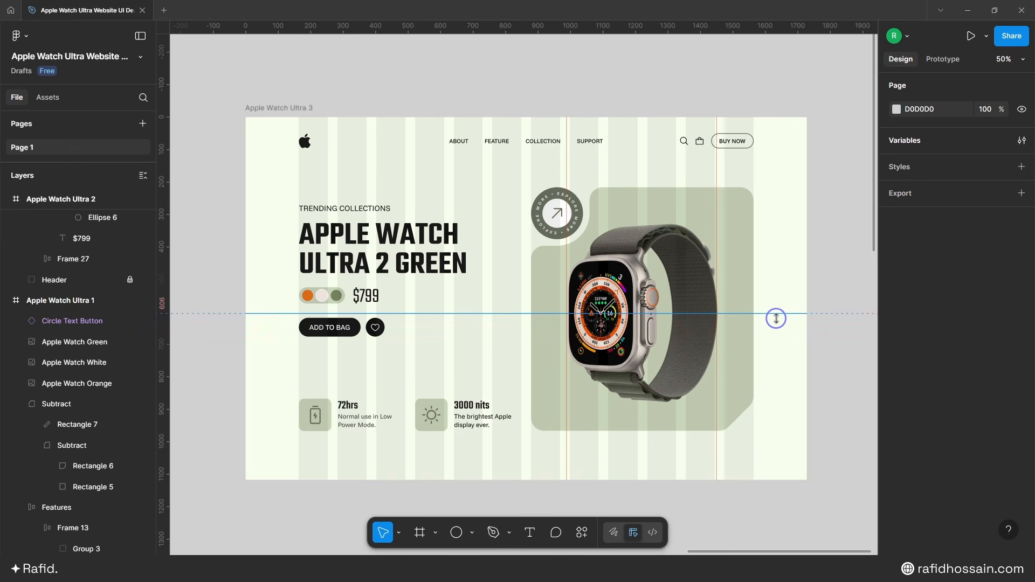
# Step: Delete the horizontal guide and both vertical guides from the Apple Watch Ultra 3 frame
pyautogui.press('Delete')
pyautogui.click(717, 176)
pyautogui.press('Delete')
pyautogui.click(568, 171)
pyautogui.press('Delete')
# Step: Remove the ruler guides from the Apple Watch Ultra 2 frame
pyautogui.scroll(-4, 754, 187)
pyautogui.scroll(3, 426, 192)
pyautogui.click(482, 173)
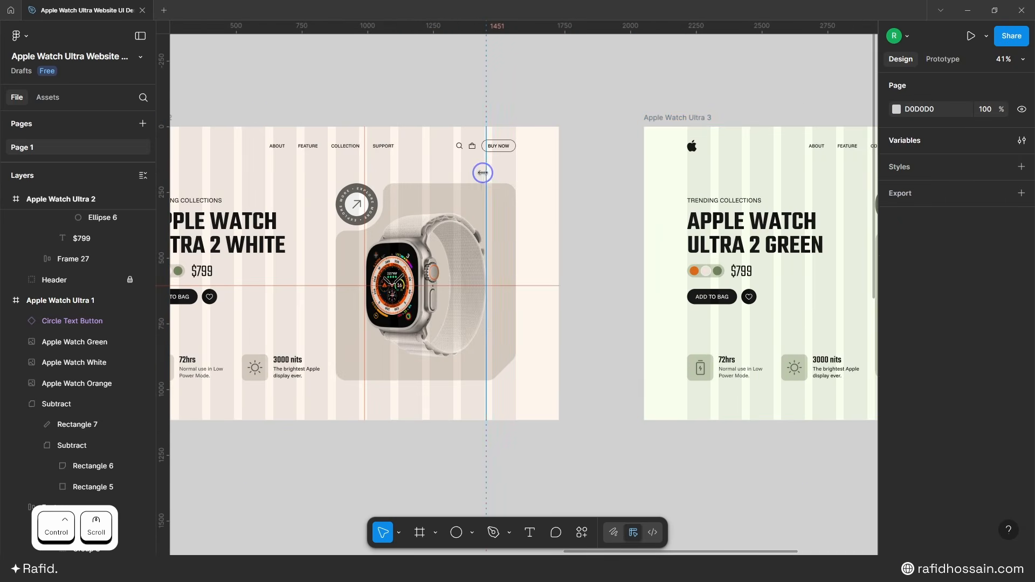
pyautogui.press('Delete')
pyautogui.click(517, 285)
pyautogui.press('Delete')
# Step: Delete the horizontal guide and both vertical guides from the Apple Watch Ultra 1 frame
pyautogui.scroll(-4, 693, 248)
pyautogui.scroll(4, 358, 236)
pyautogui.click(453, 302)
pyautogui.press('Delete')
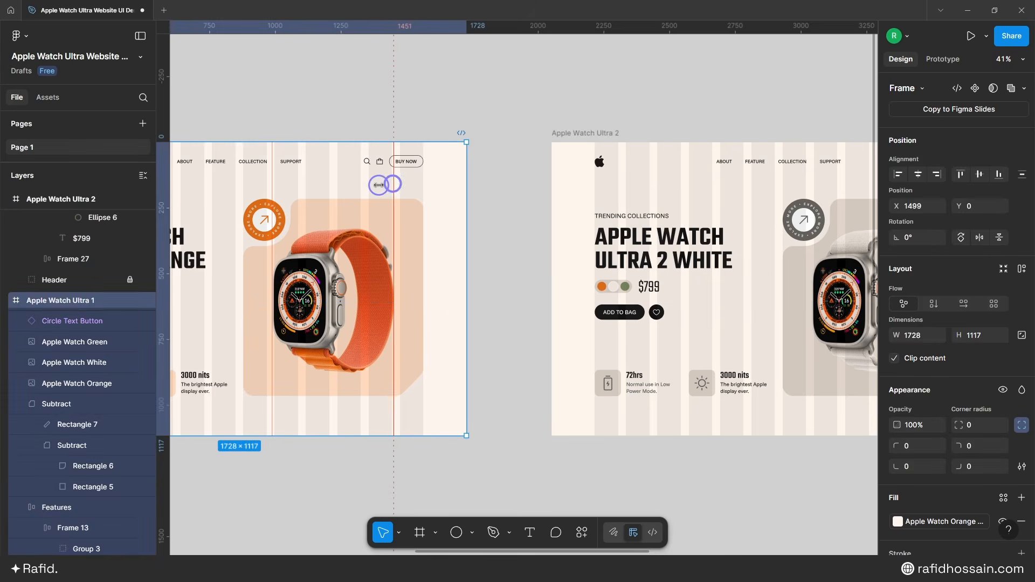
pyautogui.press('Delete')
pyautogui.click(273, 185)
pyautogui.press('Delete')
# Step: Hide the layout grids so the page designs show without column overlays
pyautogui.scroll(-5, 511, 129)
pyautogui.scroll(3, 335, 123)
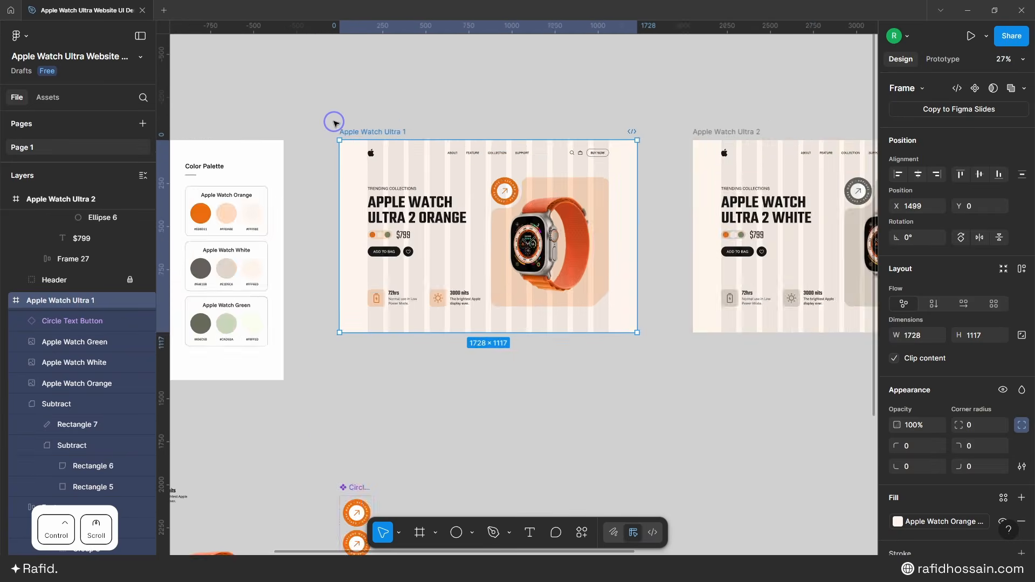
pyautogui.scroll(4, 458, 167)
pyautogui.click(822, 250)
pyautogui.hotkey('ctrl', 'g')
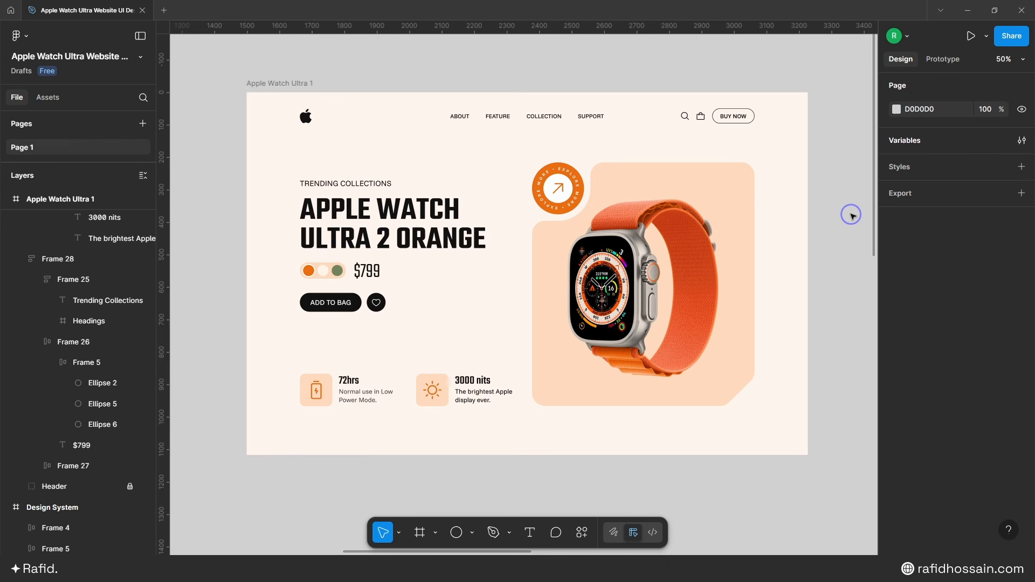
# Step: Prototype the white swatch in the Apple Watch Ultra 1 frame to navigate on click to Apple Watch Ultra 2 with Smart animate, 1200ms
pyautogui.keyDown('ctrl'); pyautogui.click(323, 270); pyautogui.keyUp('ctrl')
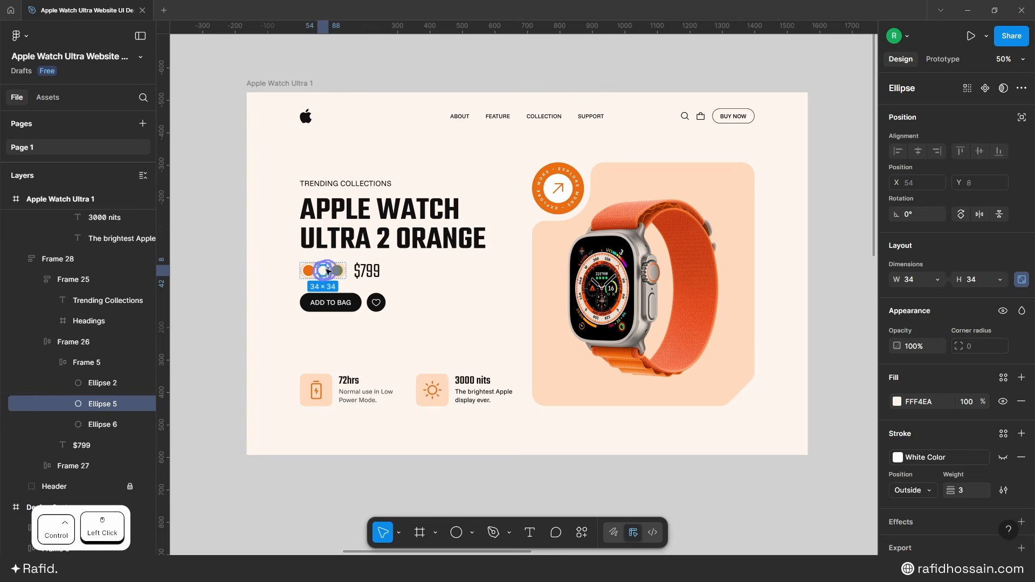
pyautogui.click(942, 59)
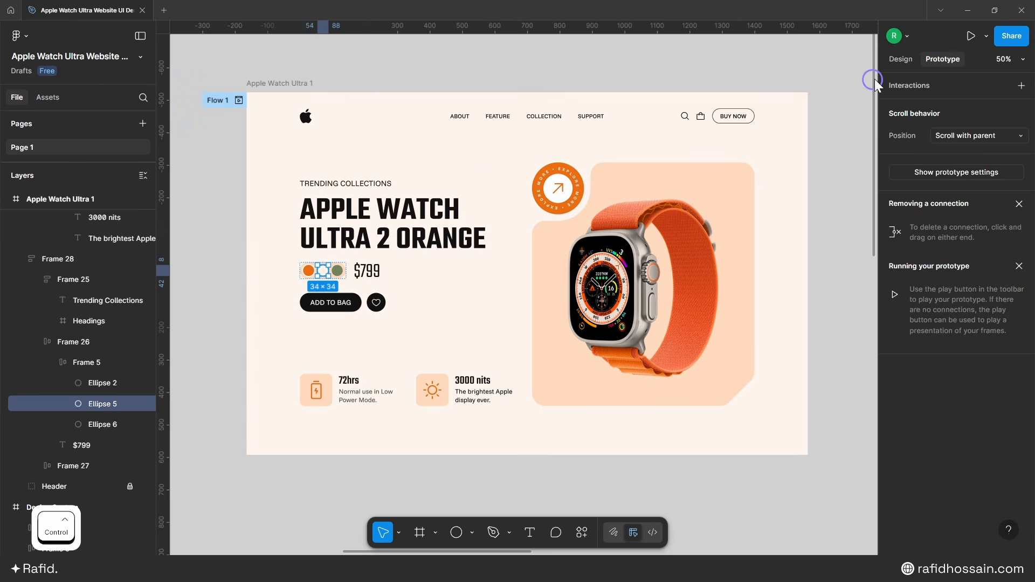
pyautogui.scroll(-2, 319, 197)
pyautogui.moveTo(328, 270)
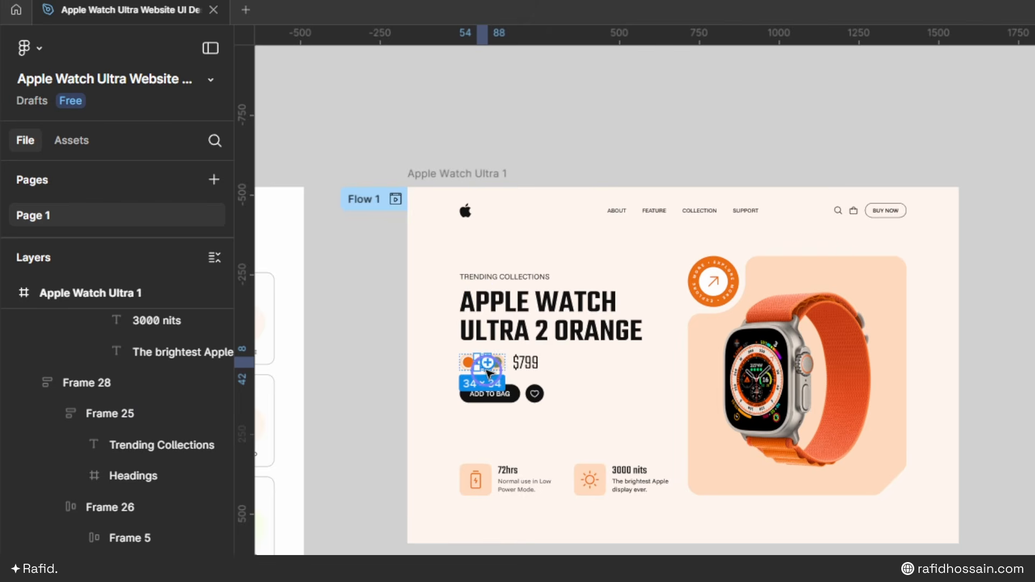
pyautogui.moveTo(488, 366); pyautogui.dragTo(1034, 366)
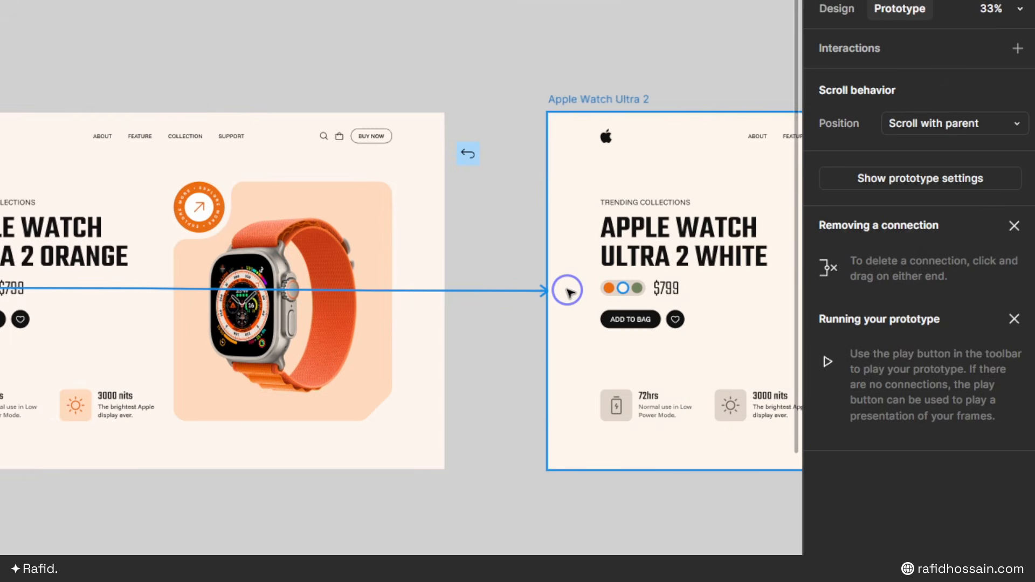
pyautogui.moveTo(566, 289); pyautogui.dragTo(561, 289)
pyautogui.scroll(-2, 294, 248)
pyautogui.scroll(2, 499, 376)
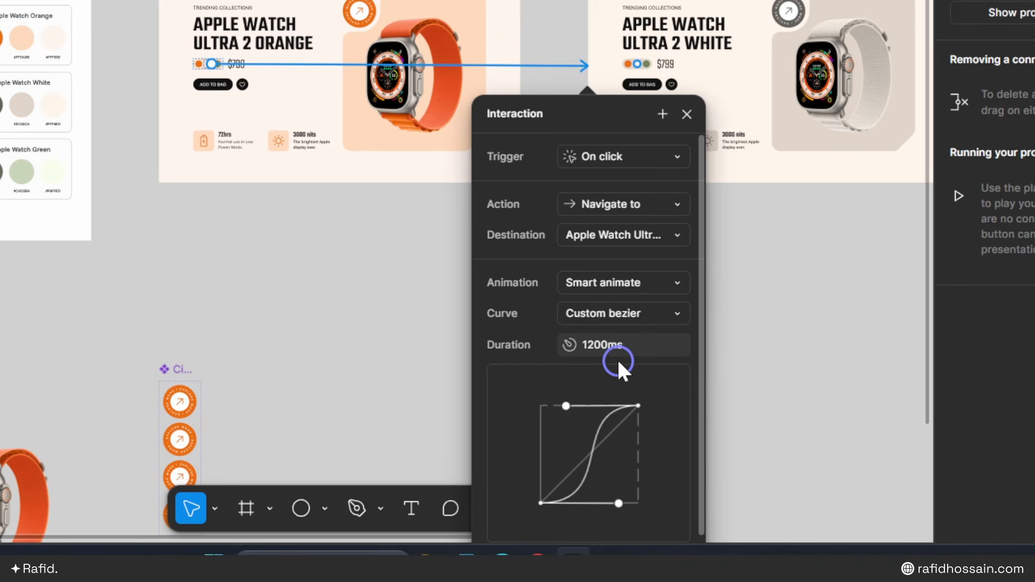
# Step: Adjust the interaction's custom bezier curve to 0.8, 0.02, 0.26, 1 and close its settings
pyautogui.scroll(-3, 593, 385)
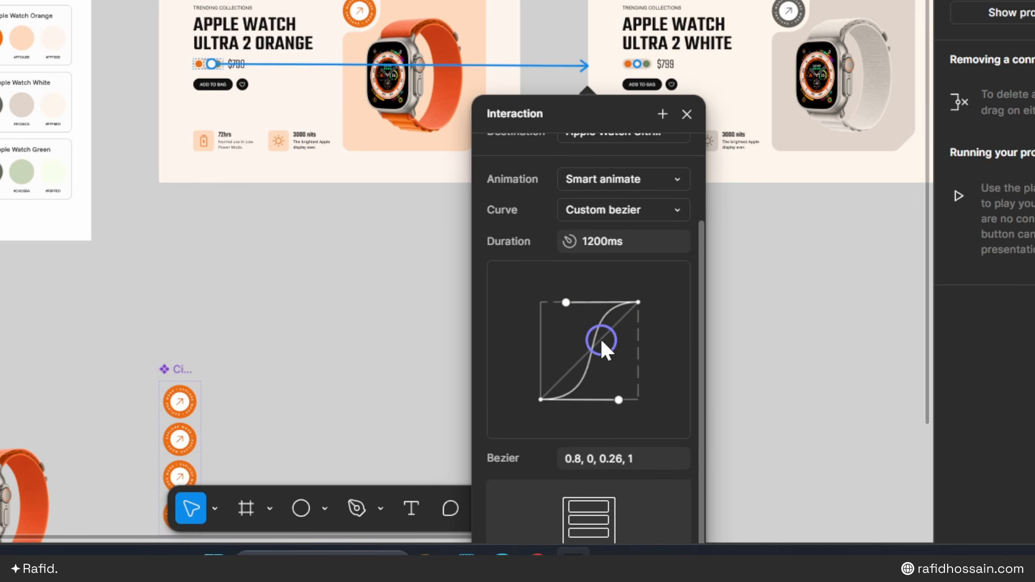
pyautogui.moveTo(566, 301); pyautogui.dragTo(565, 301)
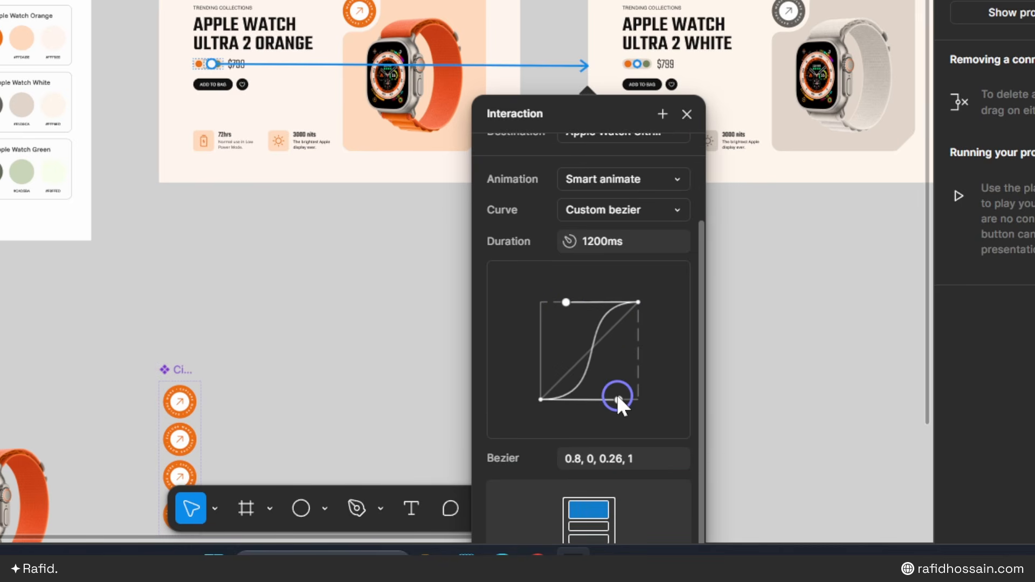
pyautogui.moveTo(618, 399); pyautogui.dragTo(618, 398)
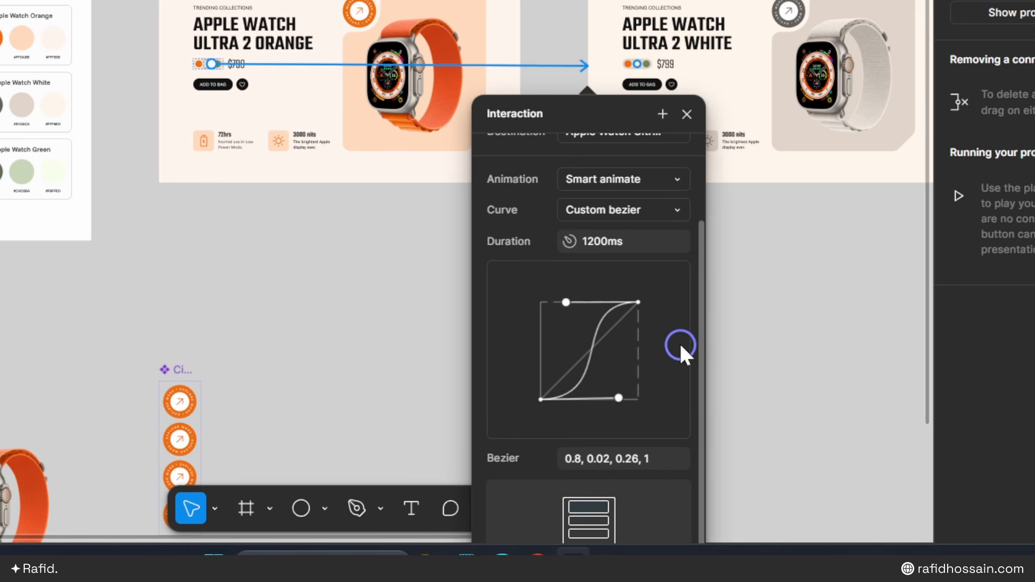
pyautogui.click(686, 114)
# Step: Connect the green swatch in the Apple Watch Ultra 2 frame to the Apple Watch Ultra 3 frame, keeping the on-click Smart animate settings
pyautogui.scroll(-1, 716, 124)
pyautogui.hscroll(3, 716, 124)
pyautogui.scroll(4, 516, 73)
pyautogui.keyDown('ctrl'); pyautogui.click(400, 58); pyautogui.keyUp('ctrl')
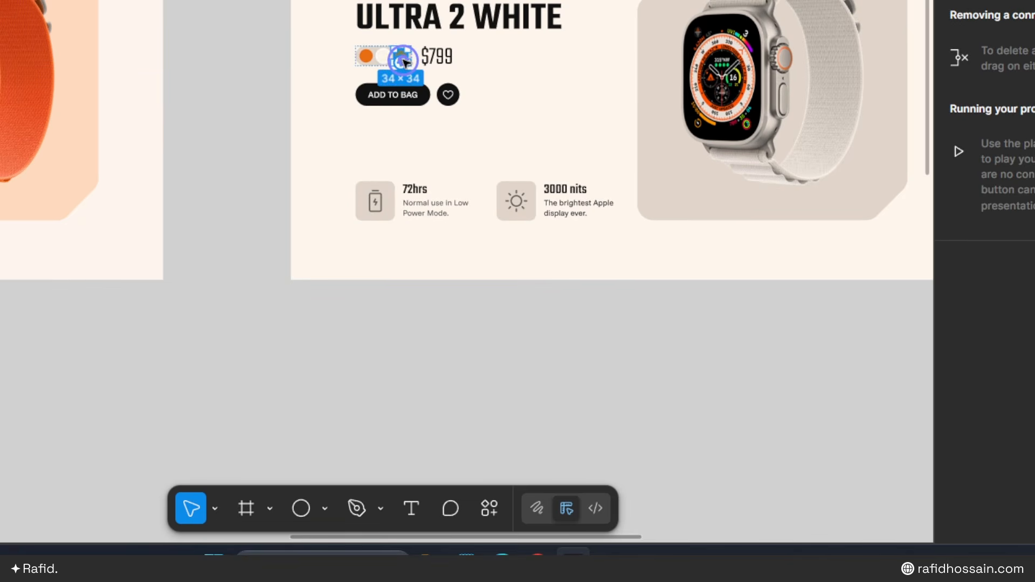
pyautogui.scroll(-2, 289, 95)
pyautogui.moveTo(366, 71); pyautogui.dragTo(852, 82)
pyautogui.scroll(-3, 389, 68)
pyautogui.scroll(2, 808, 141)
pyautogui.scroll(3, 573, 142)
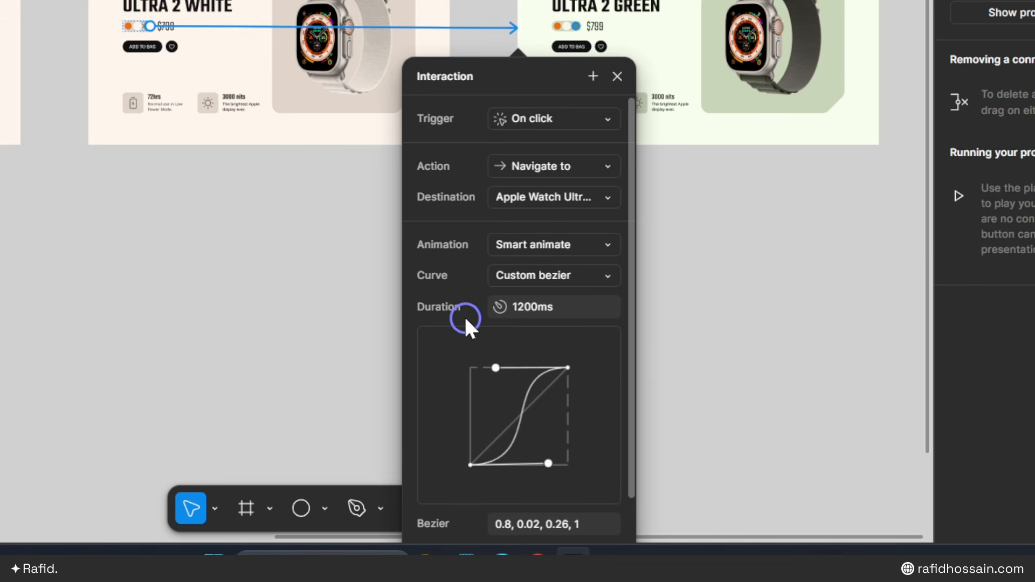
pyautogui.scroll(-3, 607, 335)
pyautogui.scroll(3, 610, 199)
pyautogui.click(618, 77)
# Step: Connect the white swatch in the Apple Watch Ultra 3 frame back to Apple Watch Ultra 2 with the same Smart animate interaction
pyautogui.scroll(4, 568, 26)
pyautogui.keyDown('ctrl'); pyautogui.click(578, 11); pyautogui.keyUp('ctrl')
pyautogui.scroll(-3, 634, 63)
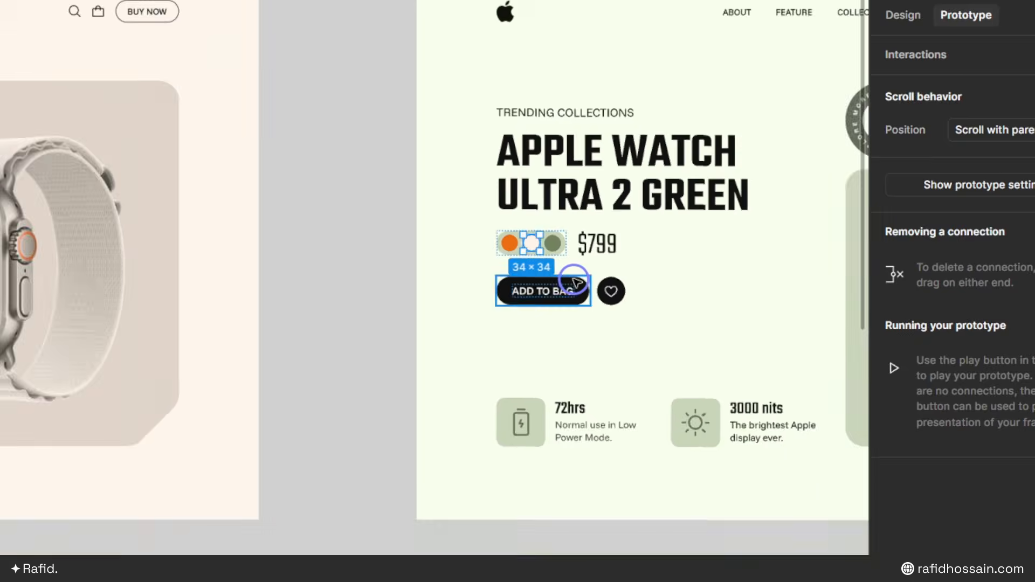
pyautogui.moveTo(603, 40); pyautogui.dragTo(455, 55)
pyautogui.moveTo(391, 273); pyautogui.dragTo(335, 268)
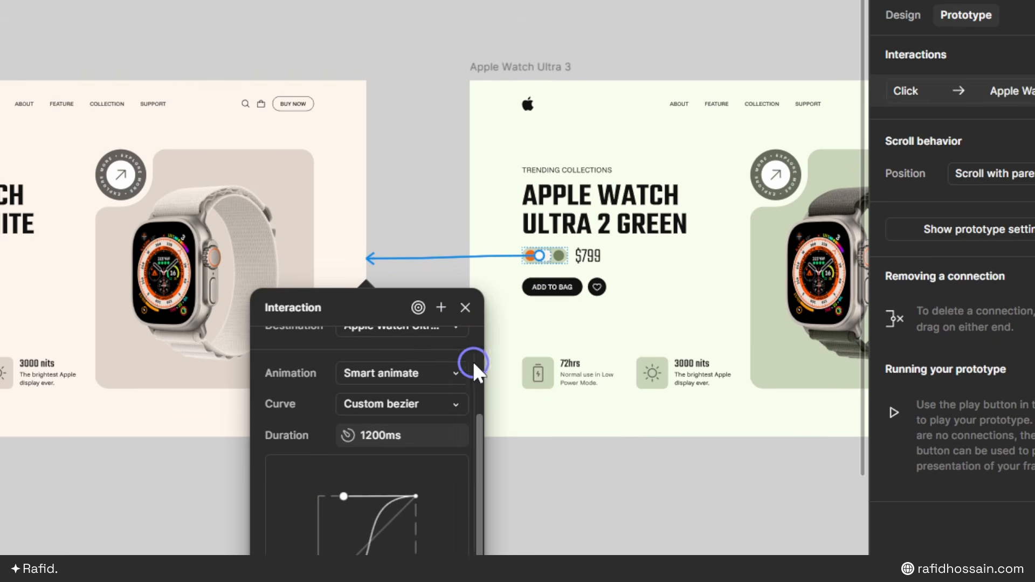
pyautogui.scroll(3, 435, 384)
pyautogui.click(464, 308)
# Step: Connect the orange swatch in the Apple Watch Ultra 2 frame back to the Apple Watch Ultra 1 frame with the same interaction
pyautogui.scroll(-3, 496, 343)
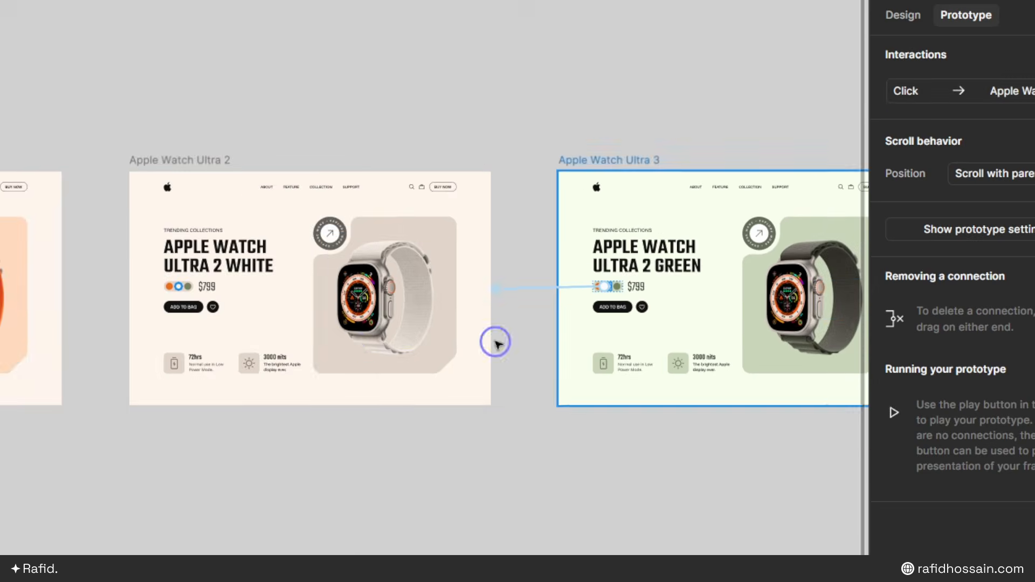
pyautogui.scroll(3, 495, 342)
pyautogui.keyDown('ctrl'); pyautogui.click(454, 275); pyautogui.keyUp('ctrl')
pyautogui.scroll(-3, 825, 338)
pyautogui.moveTo(630, 304); pyautogui.dragTo(496, 312)
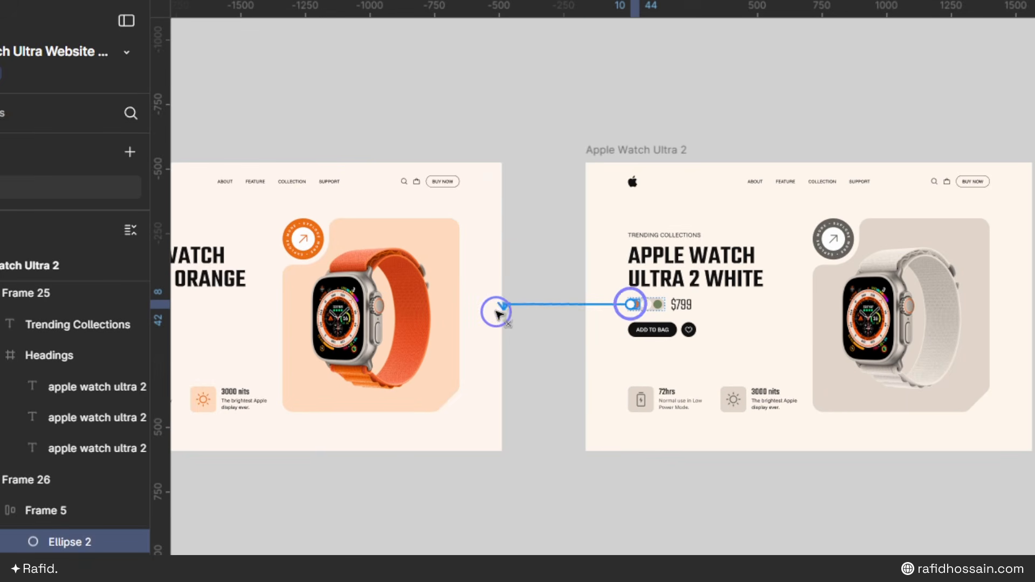
pyautogui.hscroll(-4, 445, 347)
pyautogui.scroll(3, 723, 442)
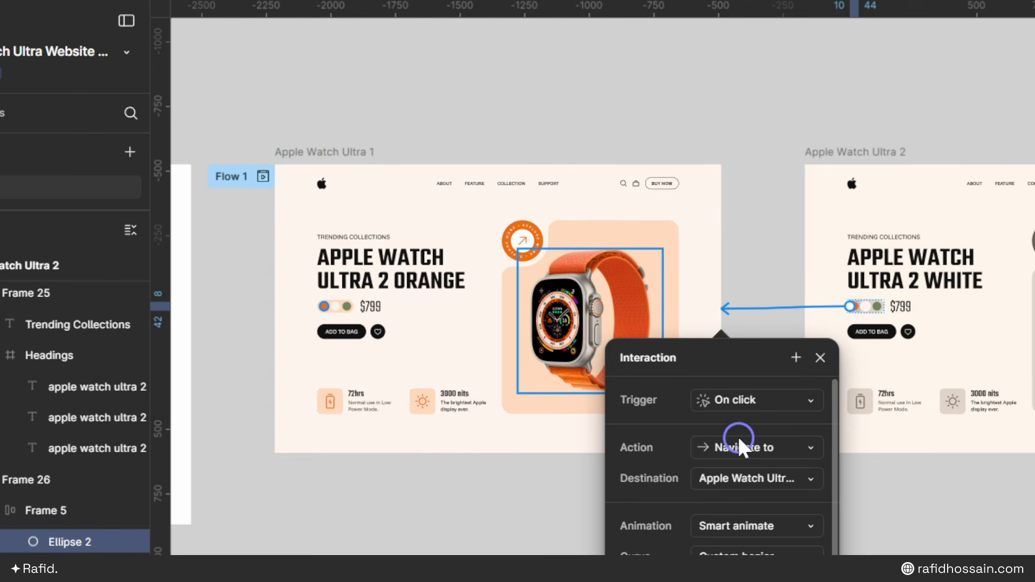
pyautogui.click(820, 358)
# Step: In the Apple Watch Ultra 3 frame, hide the white swatch's outline stroke and show the white stroke around the green swatch
pyautogui.scroll(-1, 884, 539)
pyautogui.scroll(1, 410, 272)
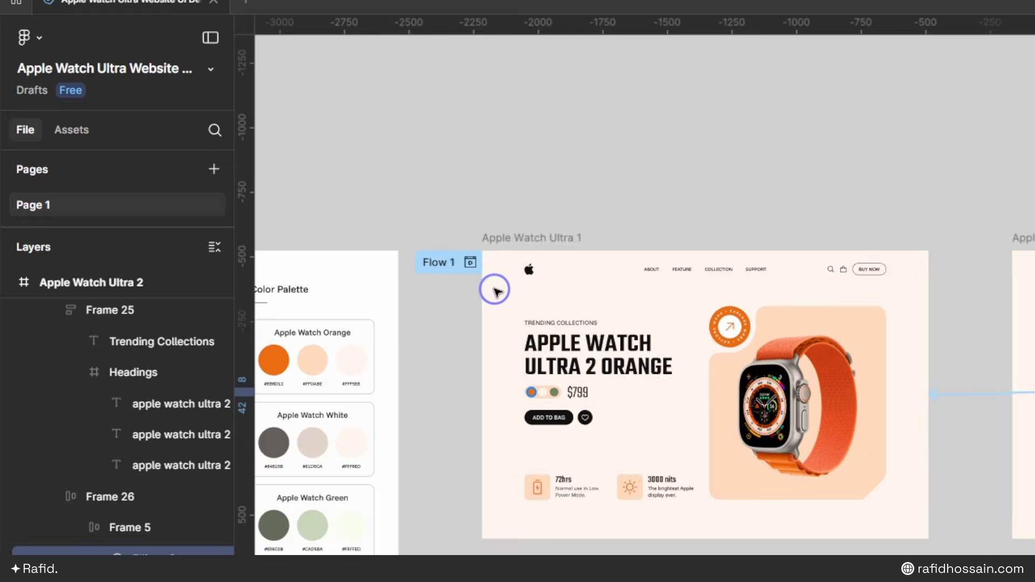
pyautogui.scroll(2, 495, 289)
pyautogui.scroll(-1, 634, 206)
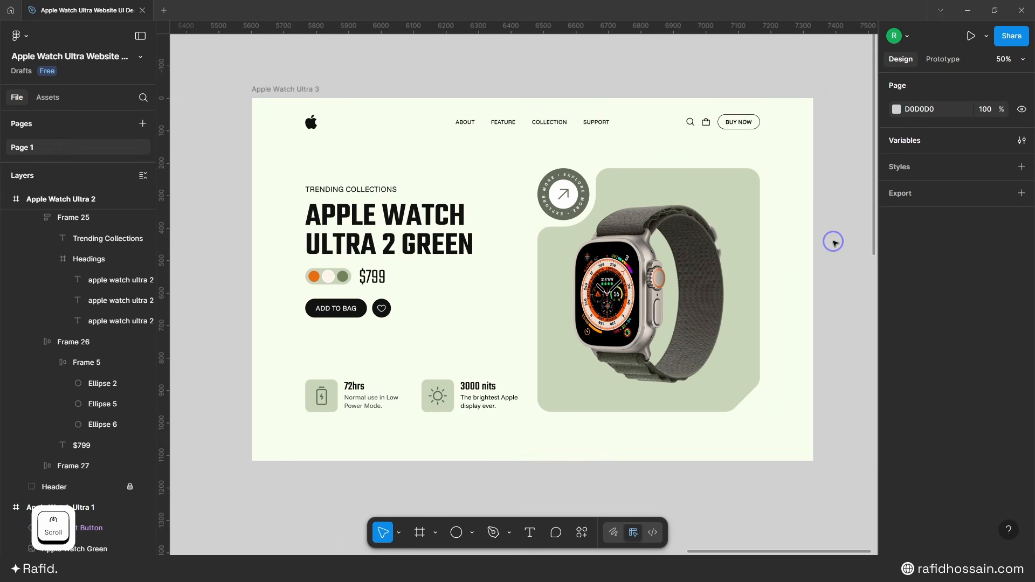
pyautogui.scroll(5, 342, 270)
pyautogui.click(346, 245)
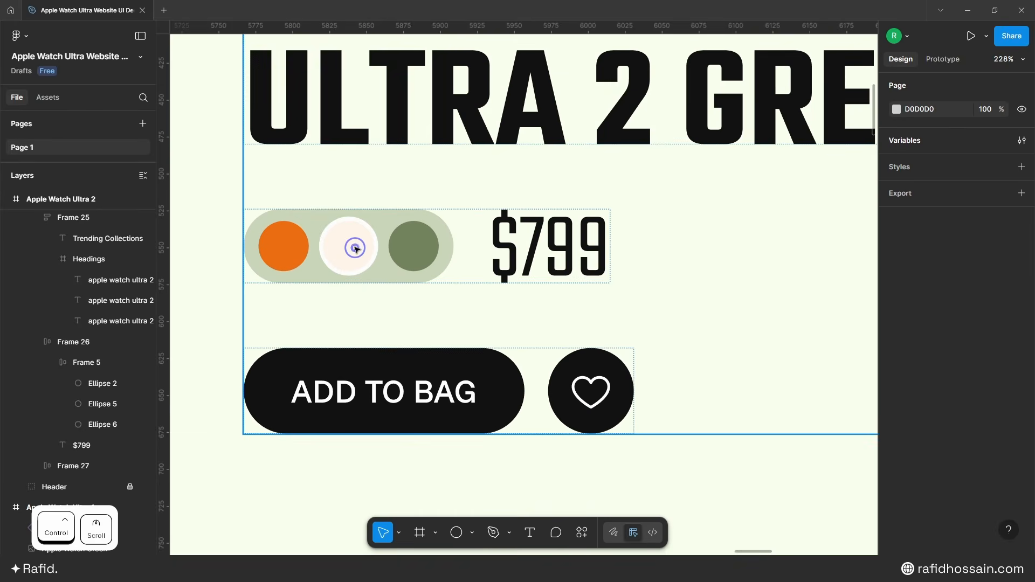
pyautogui.click(355, 249)
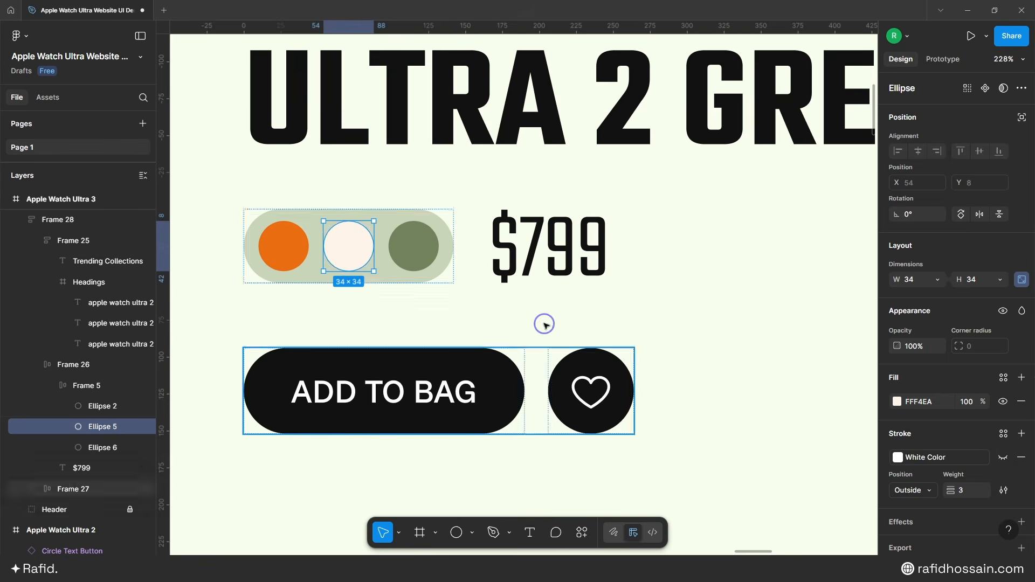
pyautogui.click(417, 248)
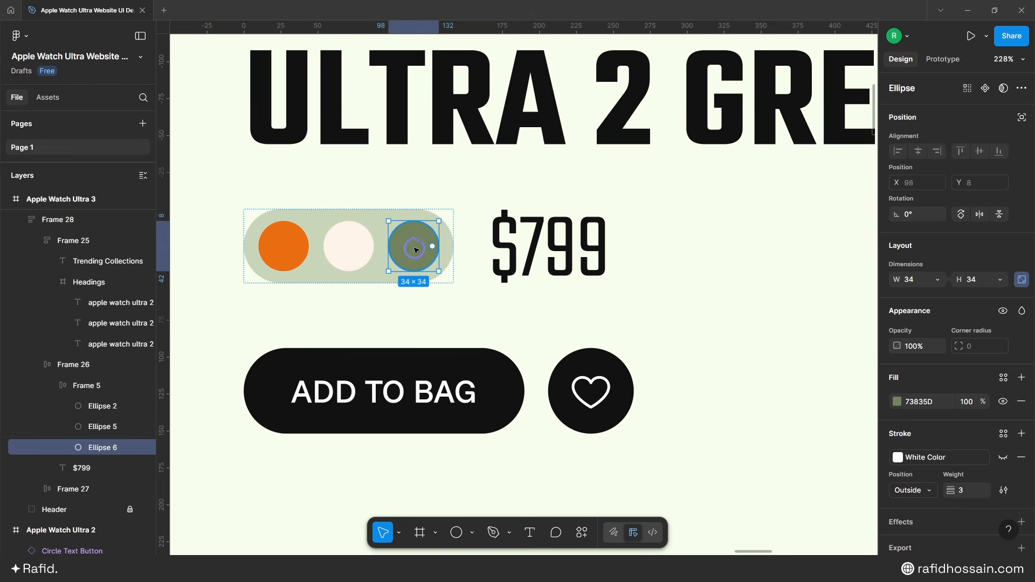
pyautogui.click(1002, 457)
pyautogui.scroll(-6, 438, 267)
pyautogui.click(379, 351)
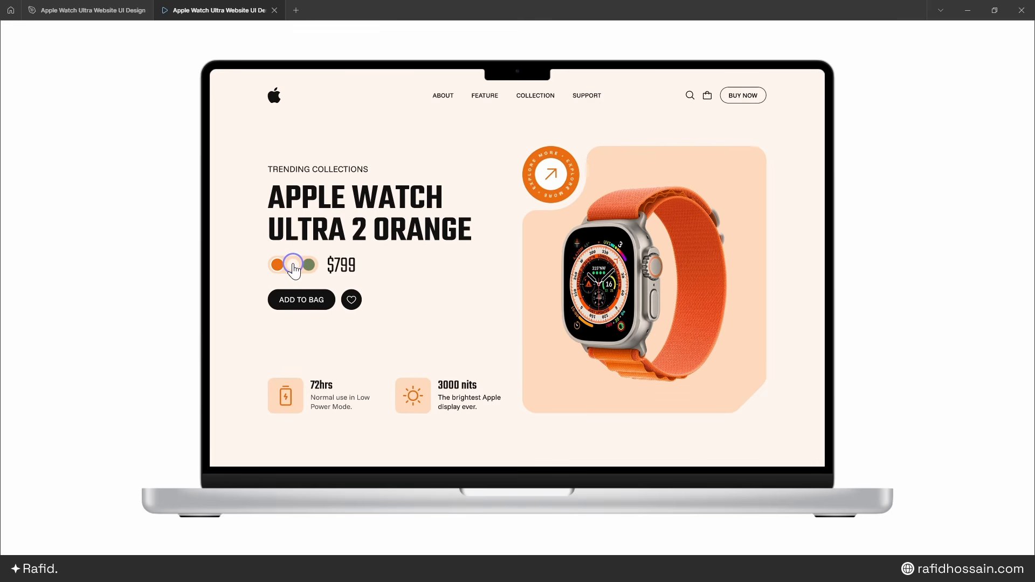
# Step: Test the colour swatches in the running prototype, switching from orange to white, to green, and back to white
pyautogui.click(293, 264)
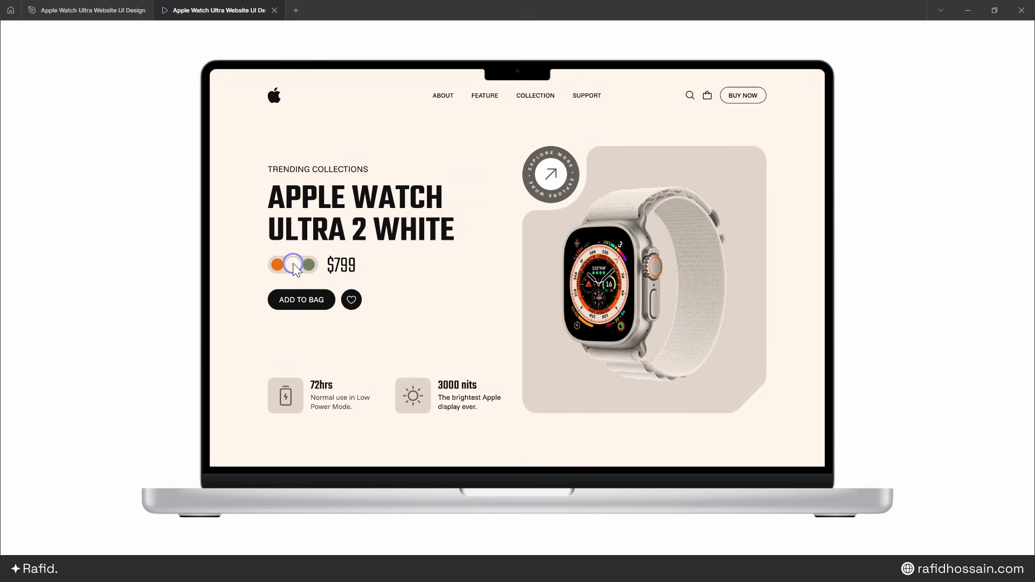
pyautogui.click(308, 264)
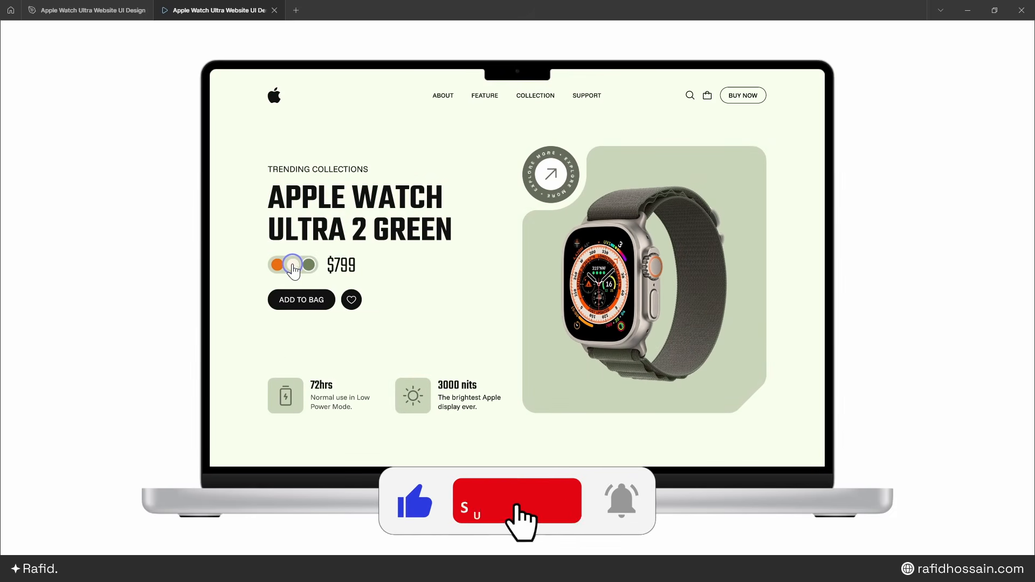
pyautogui.click(293, 264)
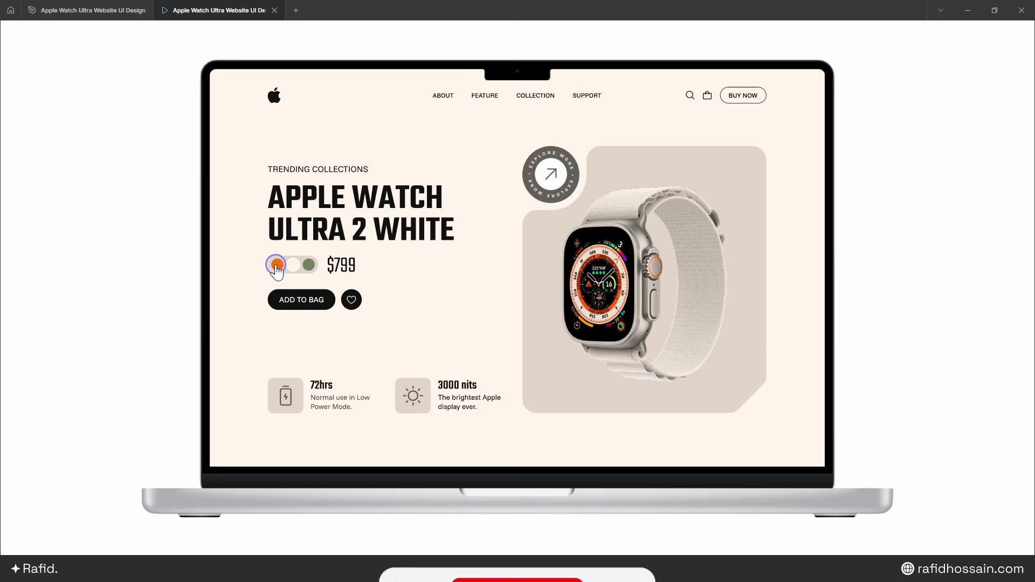